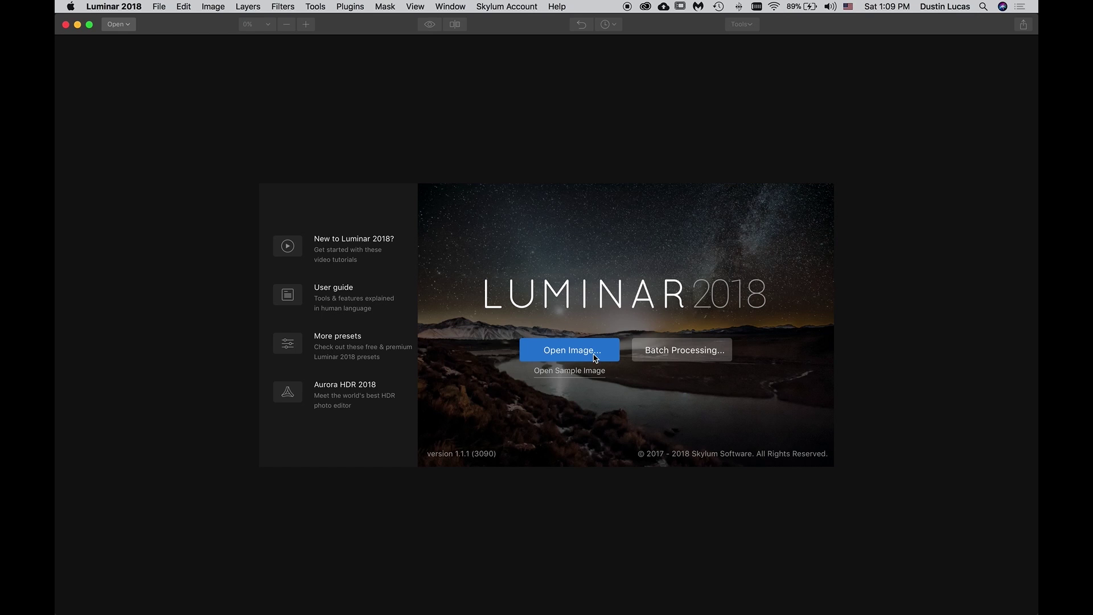
Open the dialog for loading images to batch processing and close it without loading any images
{"action": "left_click", "coordinate": [683, 352]}
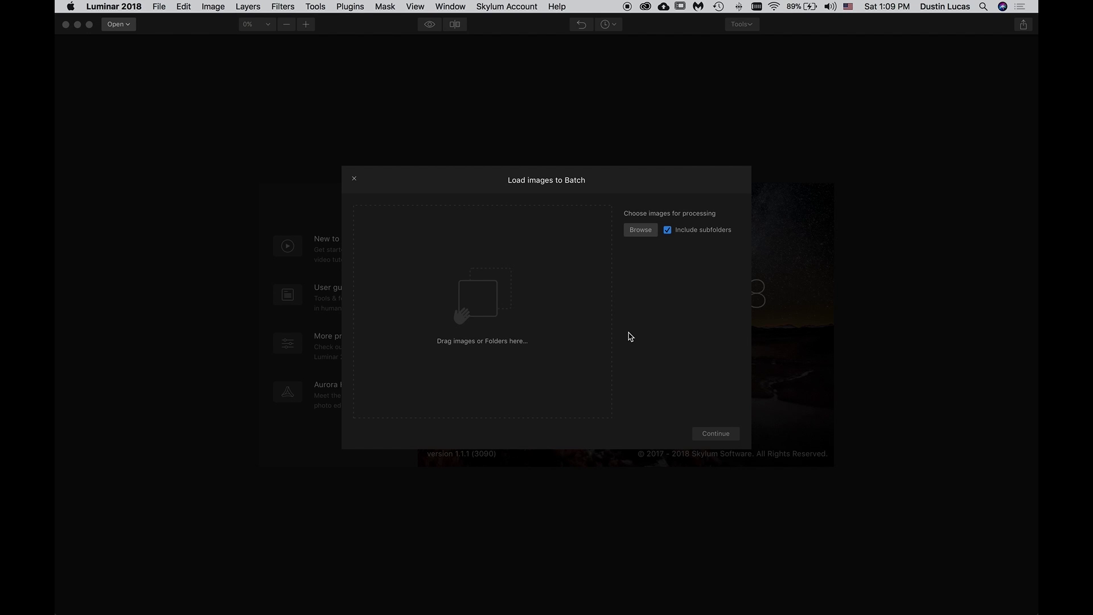
{"action": "left_click", "coordinate": [354, 179]}
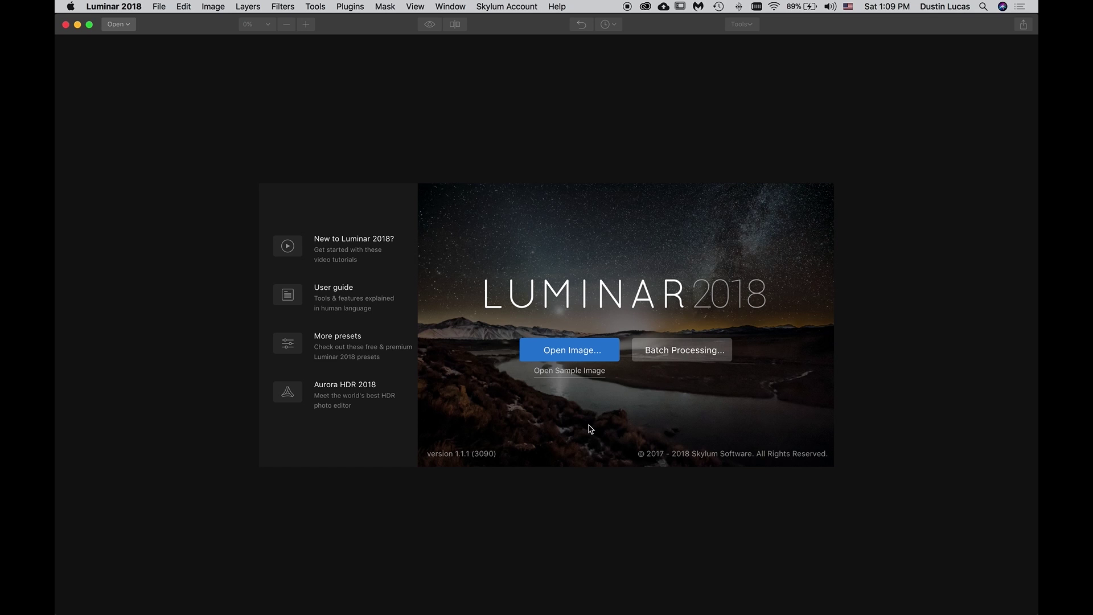
Browse the _WPPI_2018 folder for images to open, previewing CF004627.IIQ, CF004754.IIQ and CF005952.IIQ
{"action": "left_click", "coordinate": [559, 354]}
{"action": "scroll", "coordinate": [439, 258], "scroll_direction": "down", "scroll_amount": 15}
{"action": "scroll", "coordinate": [438, 259], "scroll_direction": "up", "scroll_amount": 1}
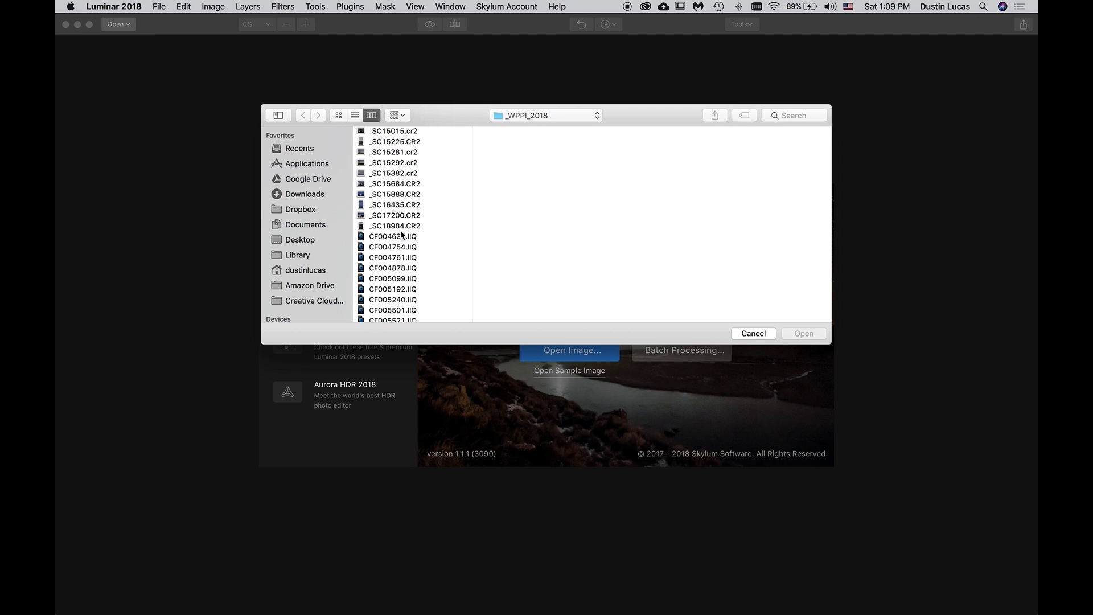
{"action": "left_click", "coordinate": [407, 238]}
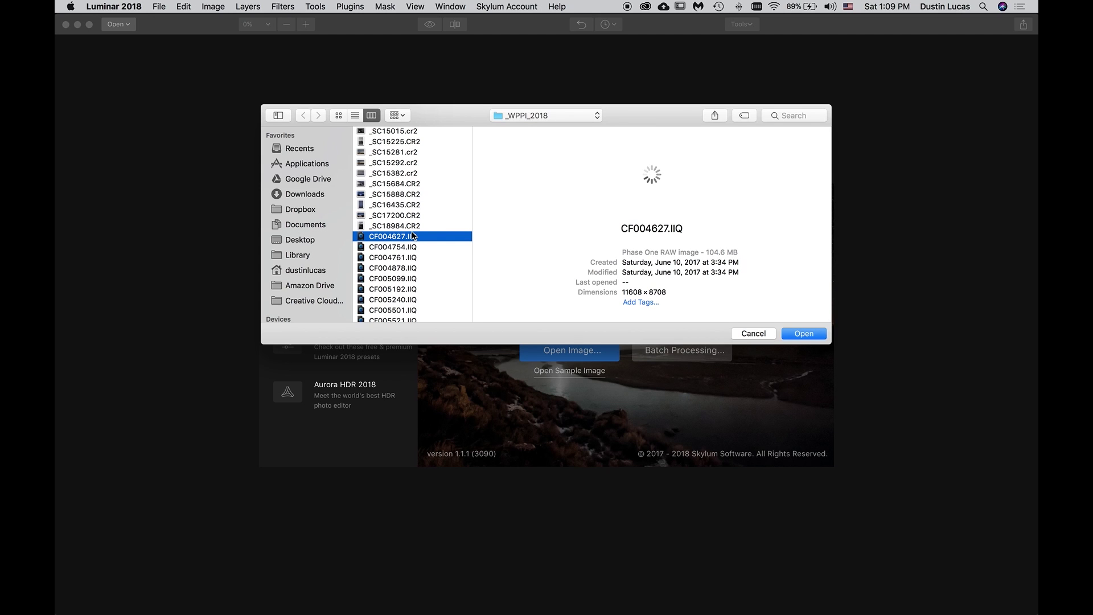
{"action": "scroll", "coordinate": [409, 233], "scroll_direction": "down", "scroll_amount": 3}
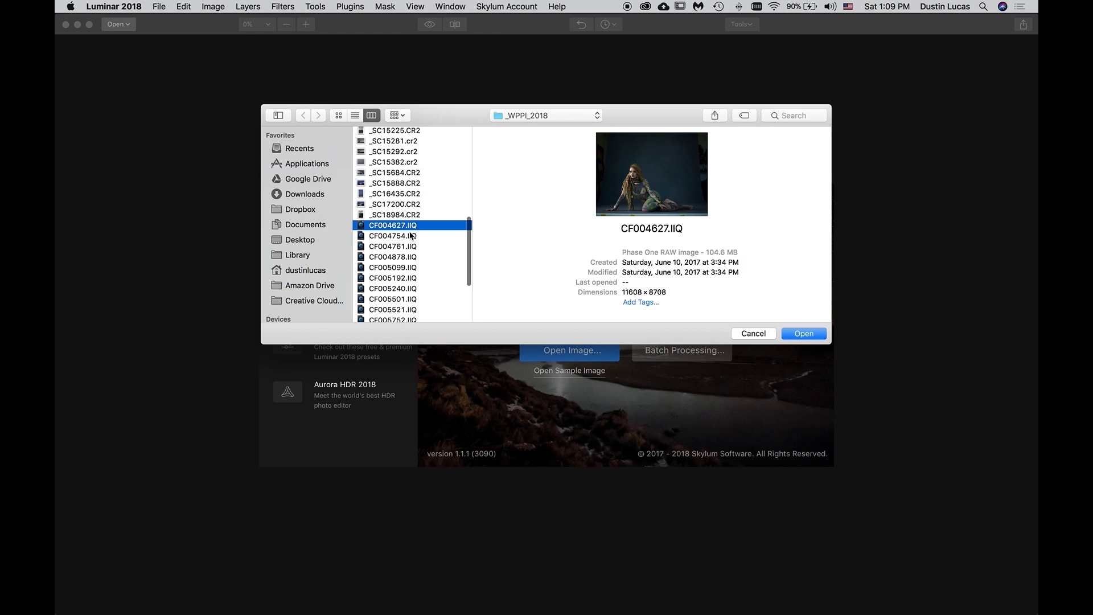
{"action": "key", "text": "Down"}
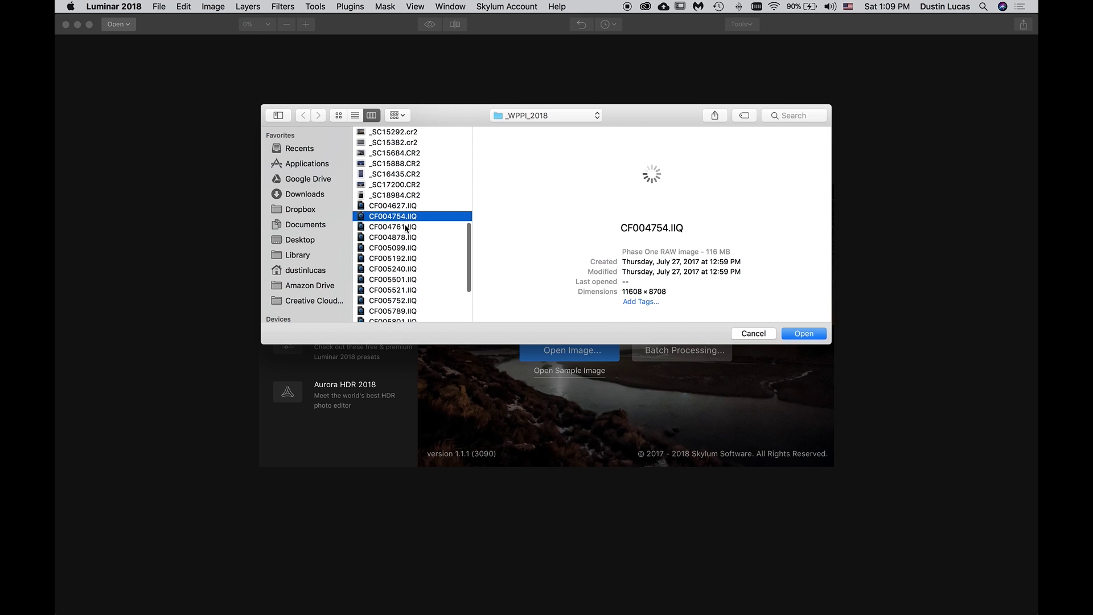
{"action": "scroll", "coordinate": [405, 232], "scroll_direction": "down", "scroll_amount": 4}
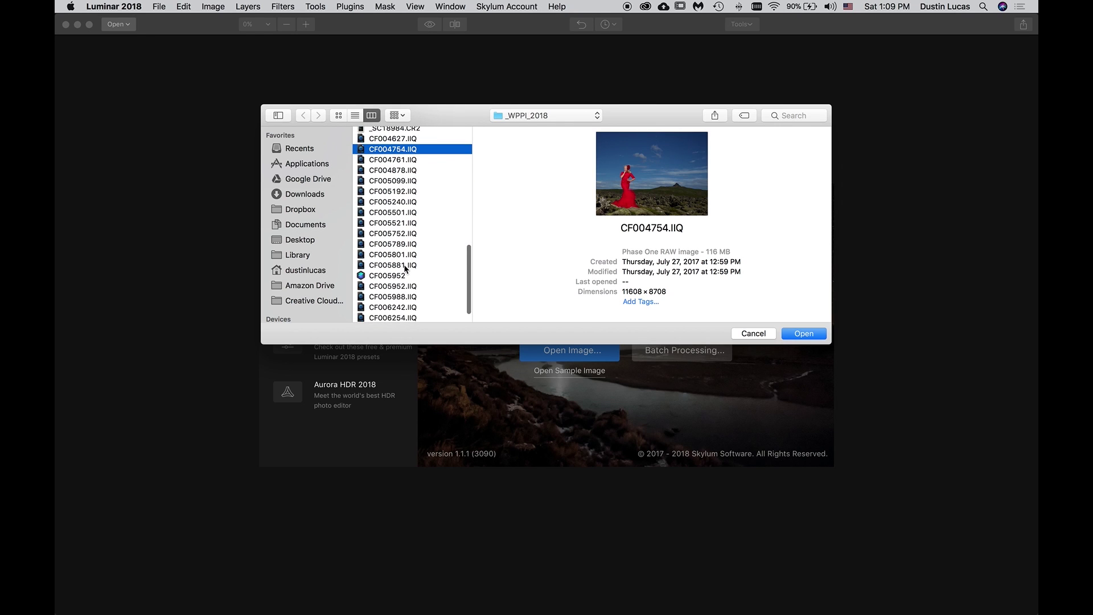
{"action": "left_click", "coordinate": [400, 287]}
{"action": "scroll", "coordinate": [410, 279], "scroll_direction": "up", "scroll_amount": 10}
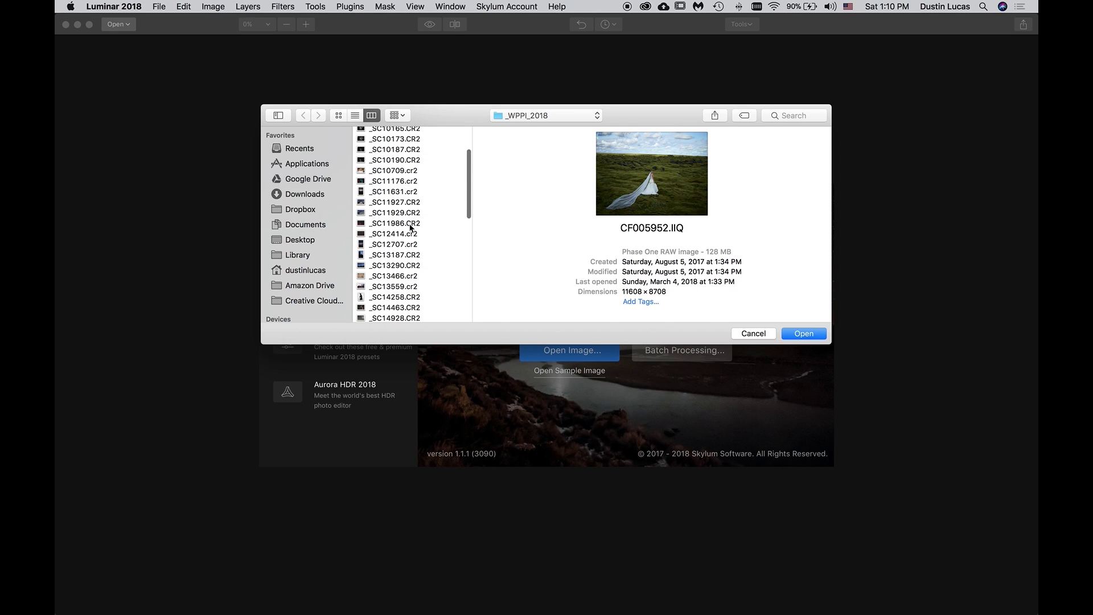
Select several raw images in the folder, including _SC11986.CR2 and _SC11929.CR2, and open them
{"action": "left_click", "coordinate": [405, 223]}
{"action": "left_click", "coordinate": [407, 213], "text": "shift"}
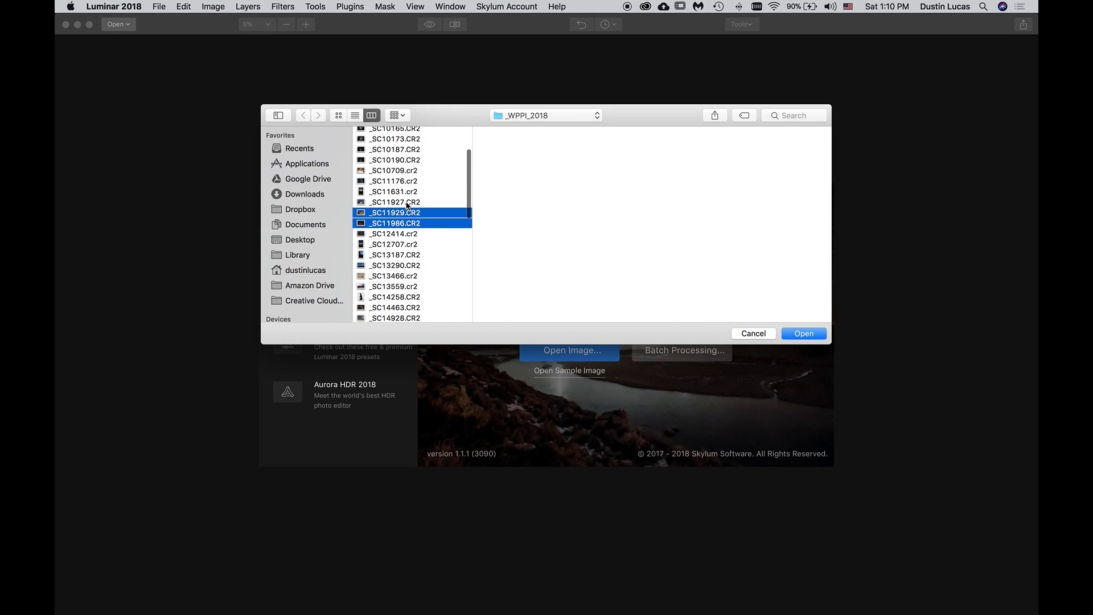
{"action": "left_click", "coordinate": [408, 203], "text": "shift"}
{"action": "left_click", "coordinate": [806, 334]}
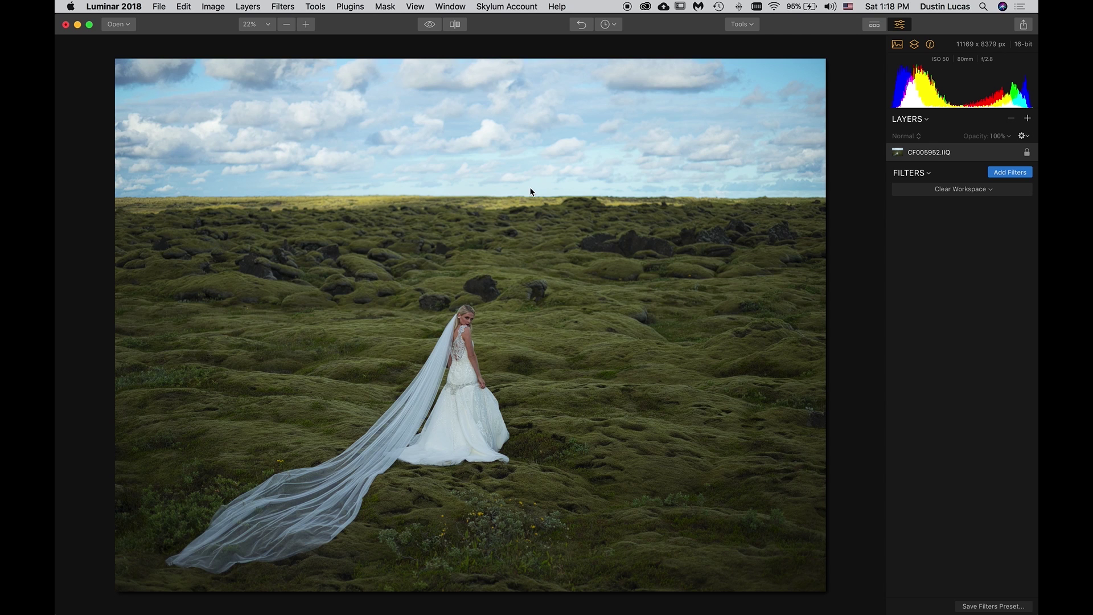
Show the presets strip and merge all open image windows into one tabbed window
{"action": "left_click", "coordinate": [868, 27]}
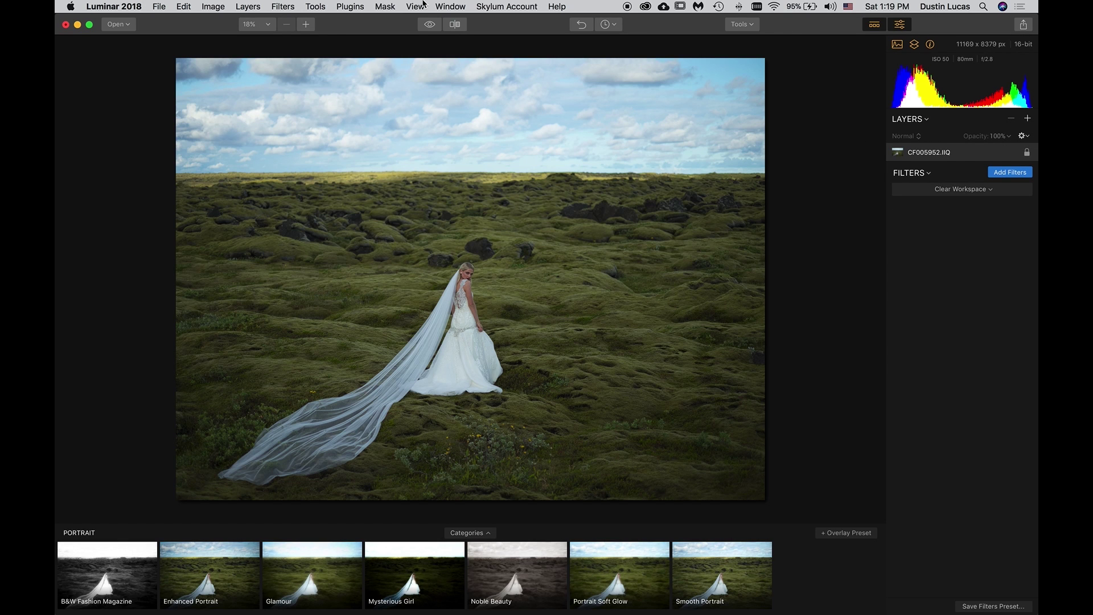
{"action": "left_click", "coordinate": [456, 7]}
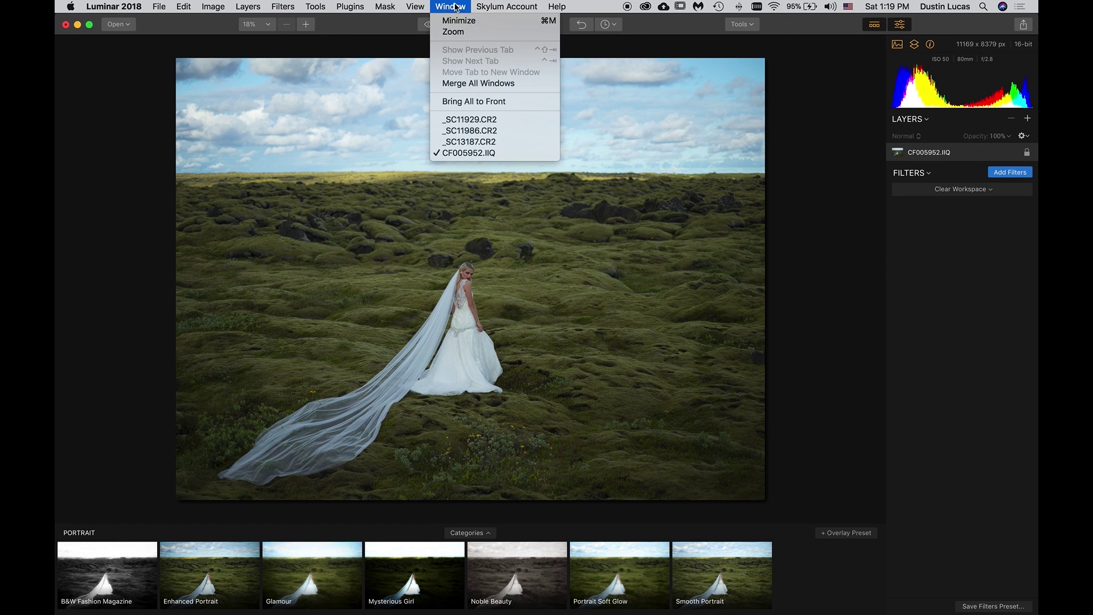
{"action": "left_click", "coordinate": [465, 83]}
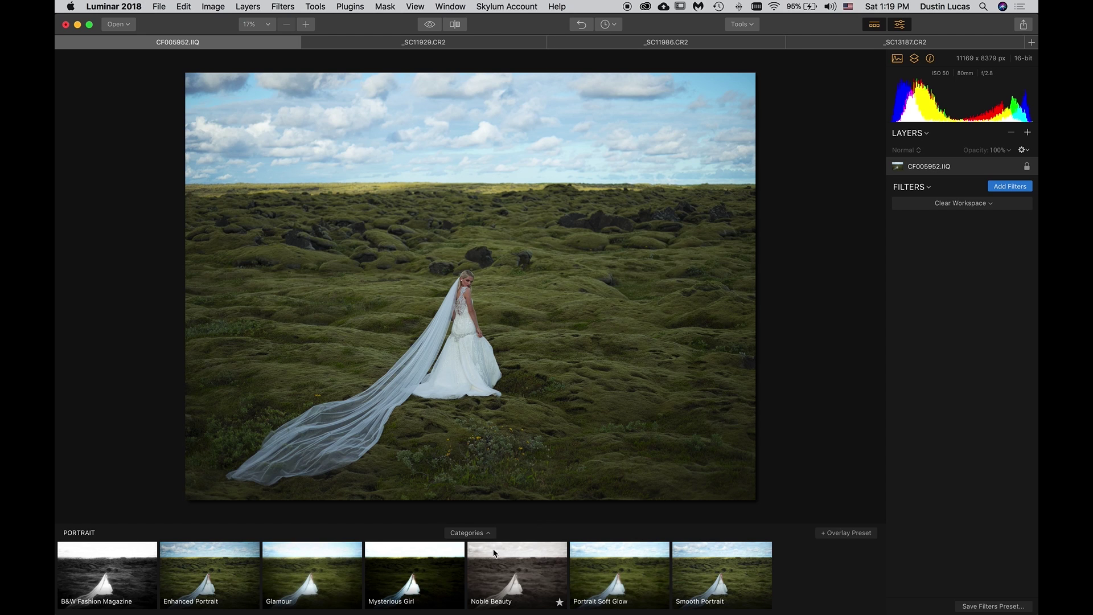
Try the Portrait presets B&W Fashion Magazine, Enhanced Portrait, Glamour, Portrait Soft Glow and Smooth Portrait on CF005952.IIQ
{"action": "left_click", "coordinate": [480, 533]}
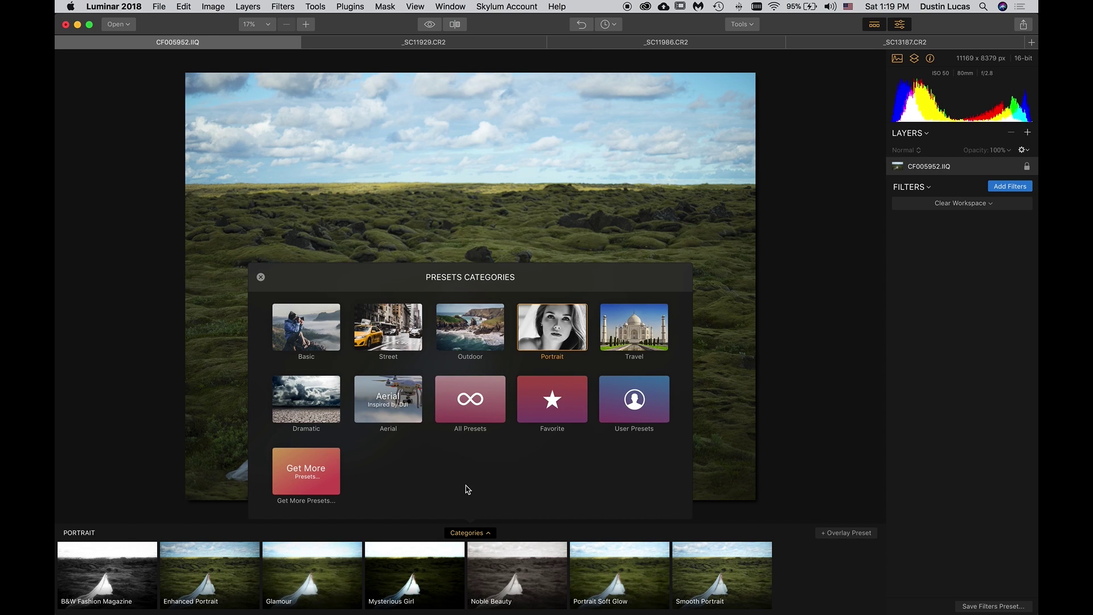
{"action": "left_click", "coordinate": [557, 322]}
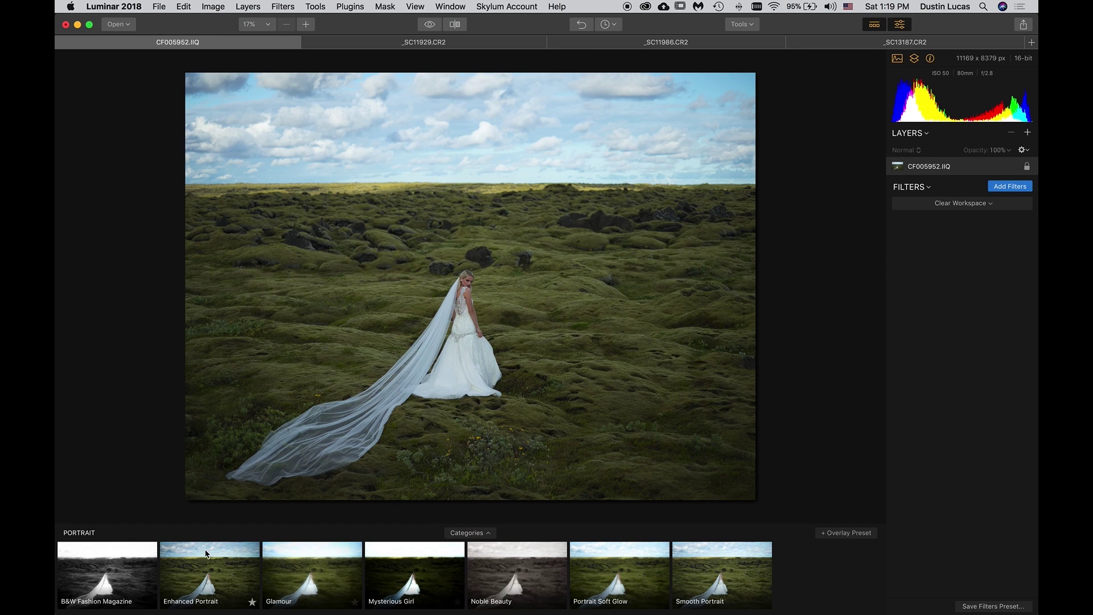
{"action": "left_click", "coordinate": [123, 581]}
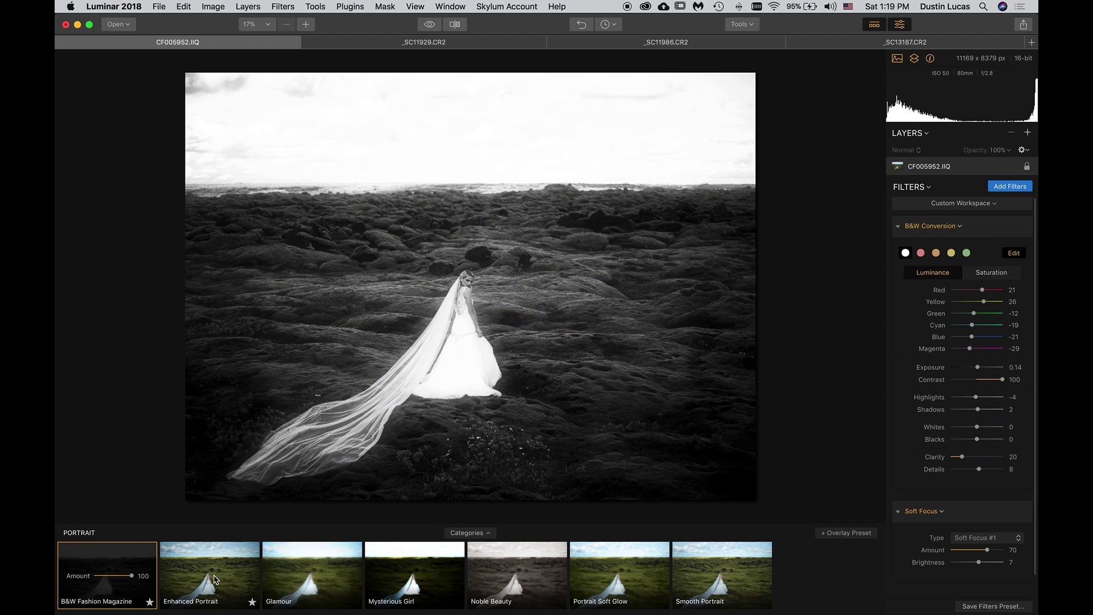
{"action": "left_click", "coordinate": [215, 579]}
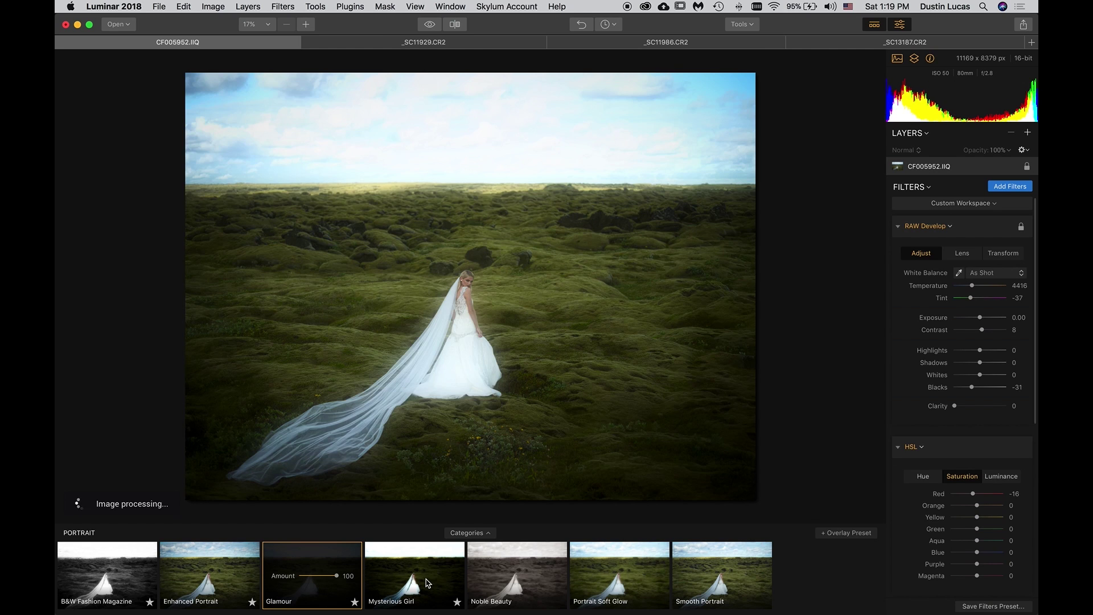
{"action": "left_click", "coordinate": [618, 586]}
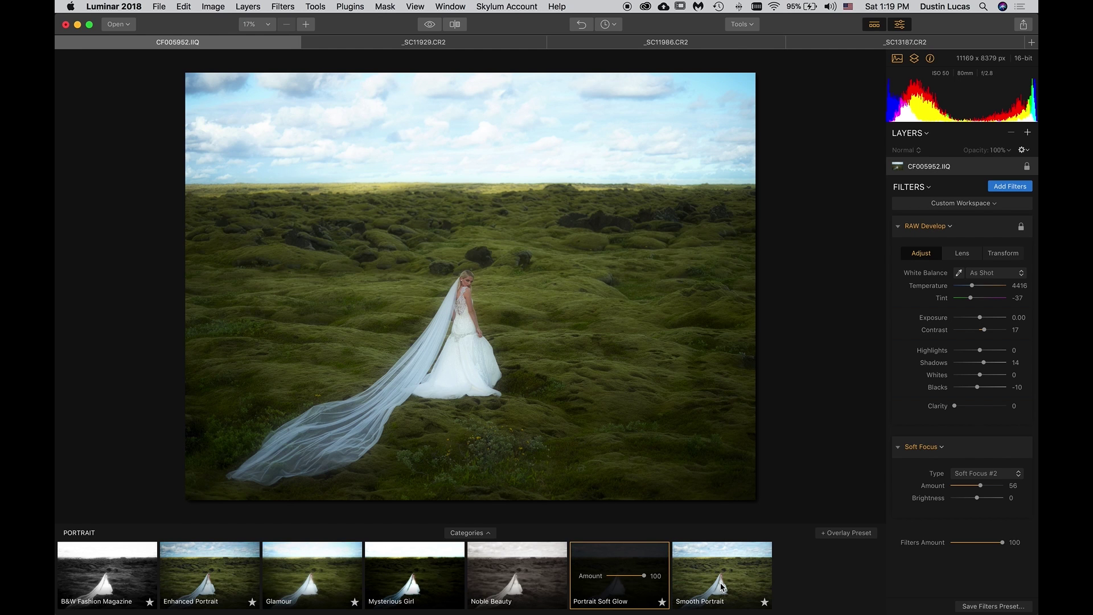
{"action": "left_click", "coordinate": [720, 583]}
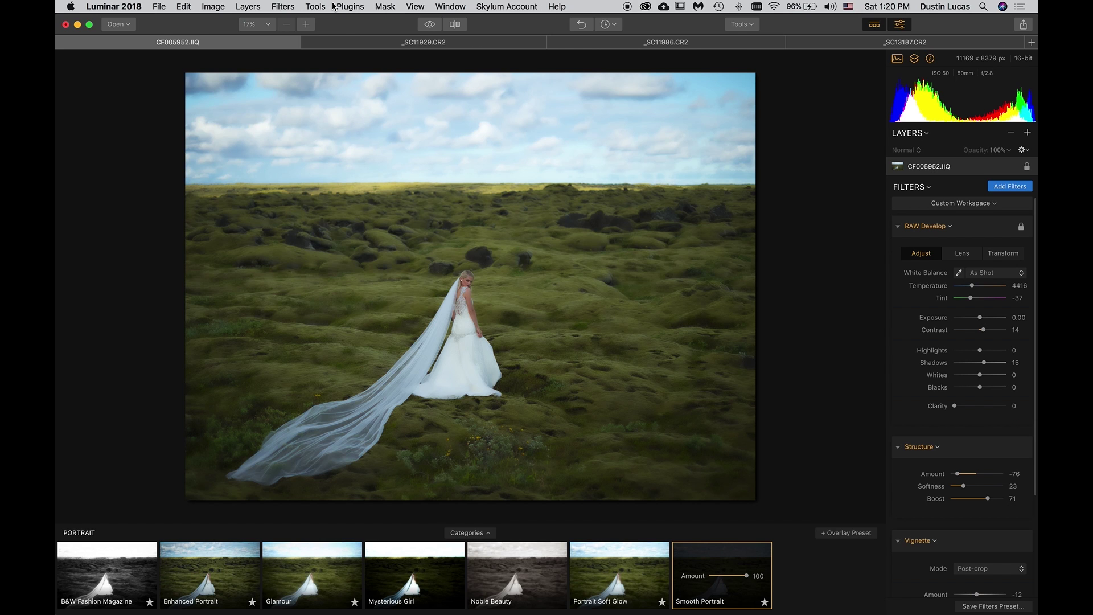
Clear the workspace to remove the preset's filters from the image and hide the presets strip
{"action": "left_click", "coordinate": [996, 206]}
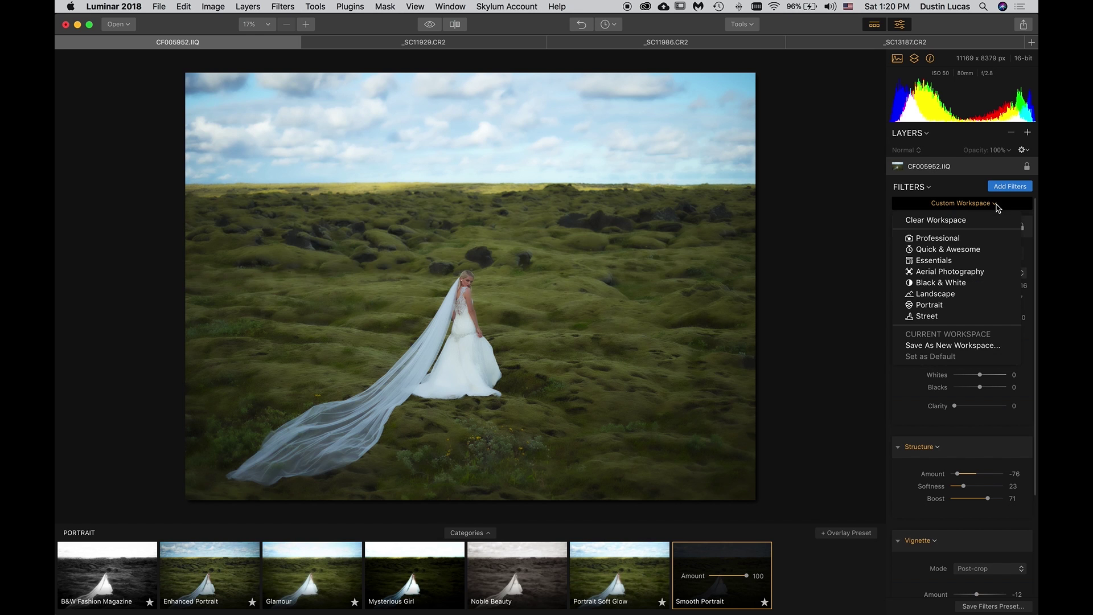
{"action": "left_click", "coordinate": [957, 221]}
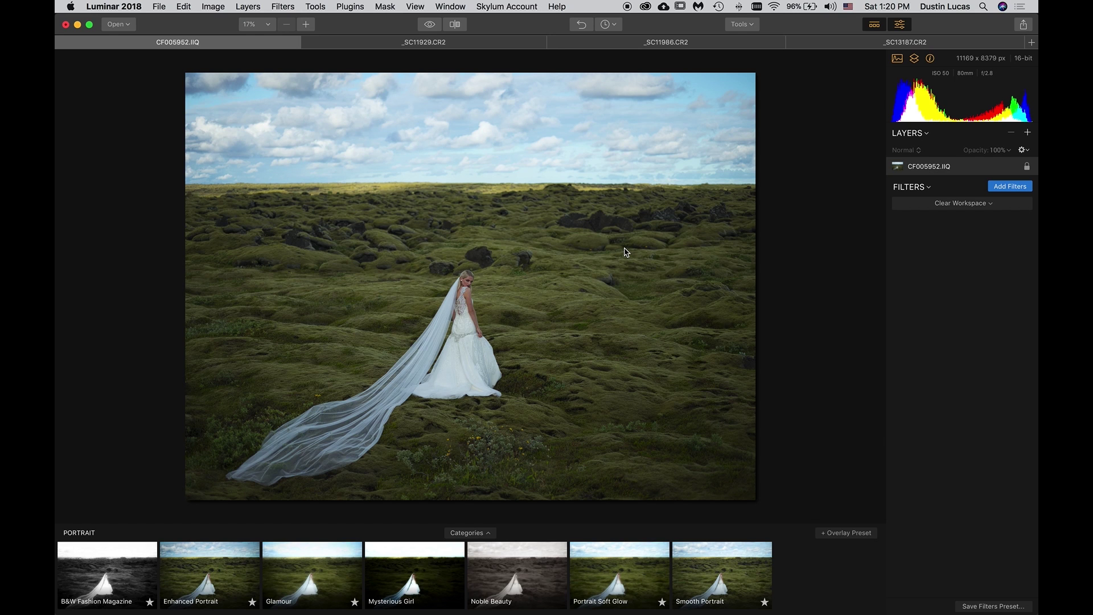
{"action": "left_click", "coordinate": [874, 25]}
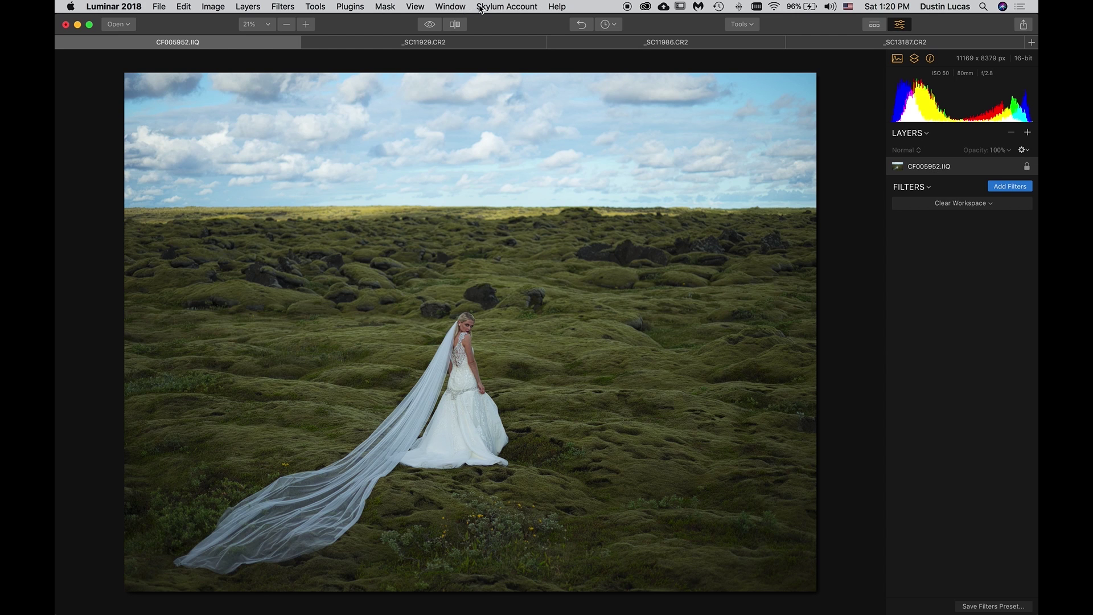
Move the CF005952.IIQ tab into its own separate window
{"action": "left_click", "coordinate": [455, 7]}
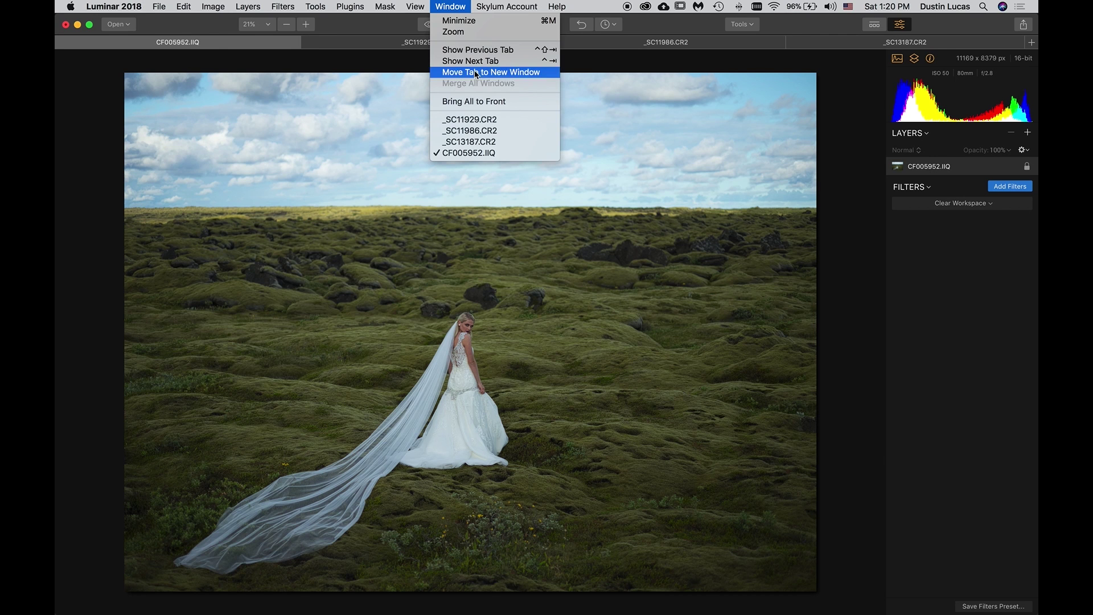
{"action": "key", "text": "Escape"}
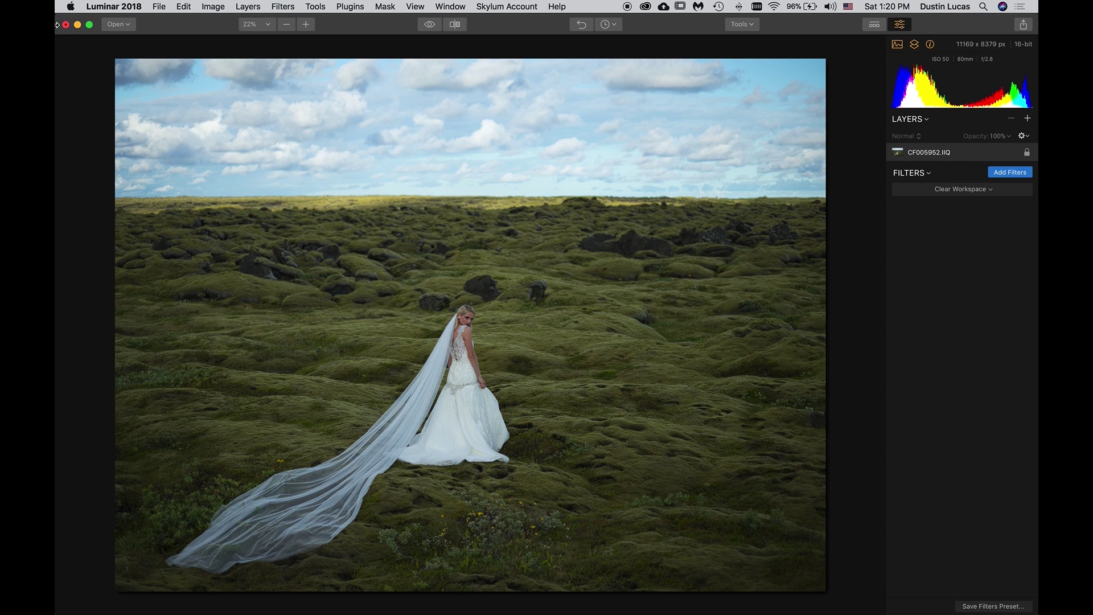
{"action": "left_click", "coordinate": [127, 25]}
{"action": "left_click", "coordinate": [131, 27]}
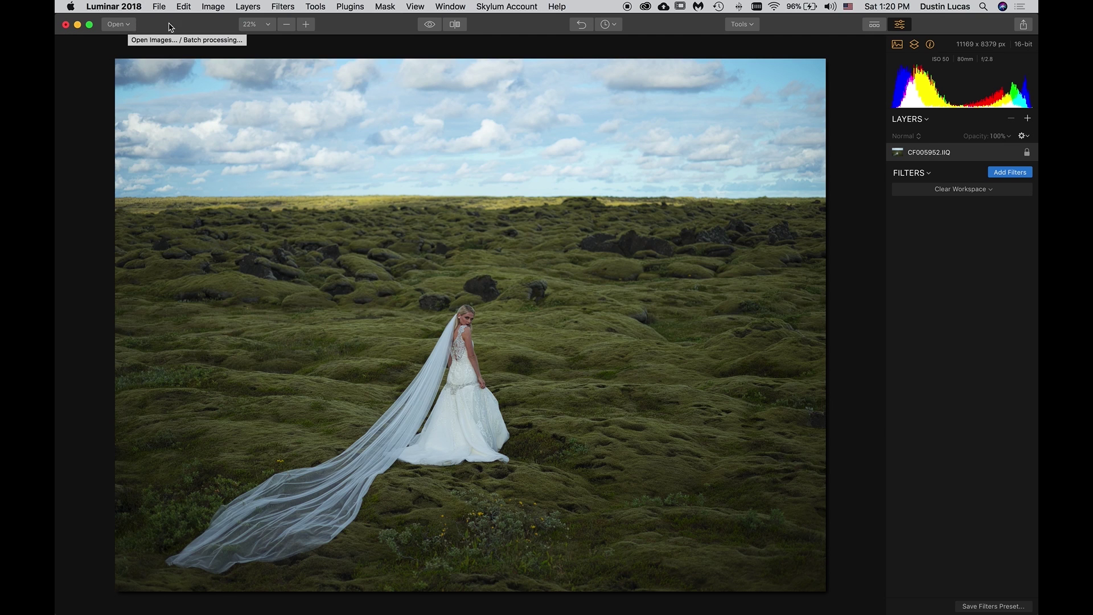
Preview the original image, turn on the before/after split comparison, and shift its divider slightly
{"action": "left_click", "coordinate": [431, 25]}
{"action": "left_click", "coordinate": [430, 25]}
{"action": "left_click", "coordinate": [455, 25]}
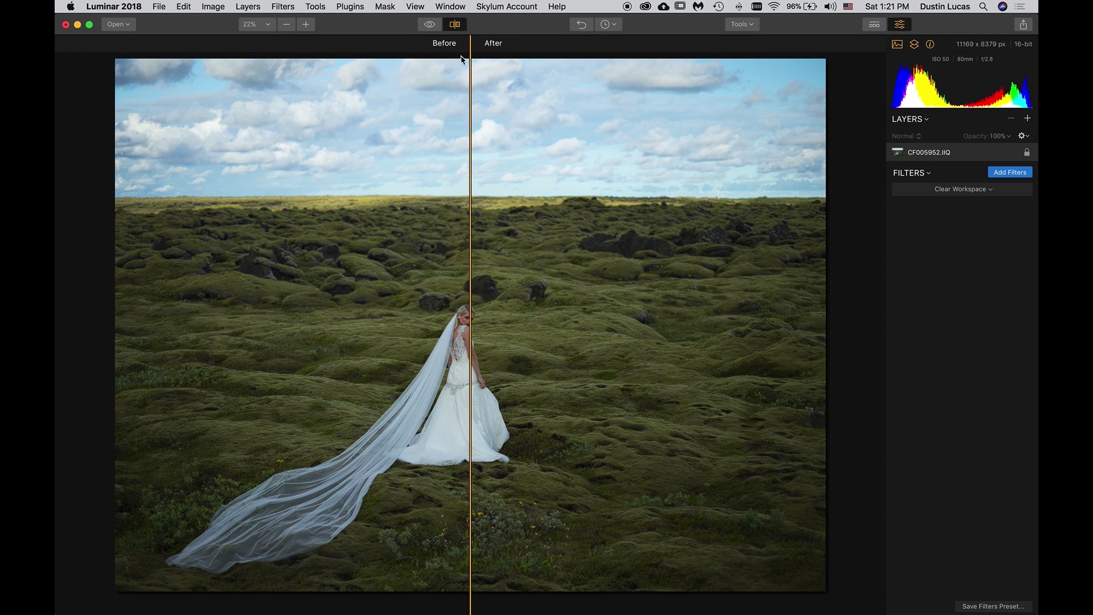
{"action": "mouse_move", "coordinate": [469, 55]}
{"action": "left_mouse_down"}
{"action": "mouse_move", "coordinate": [432, 54]}
{"action": "mouse_move", "coordinate": [501, 54]}
{"action": "mouse_move", "coordinate": [405, 55]}
{"action": "mouse_move", "coordinate": [466, 54]}
{"action": "left_mouse_up"}
{"action": "left_click", "coordinate": [431, 24]}
{"action": "left_click", "coordinate": [432, 26]}
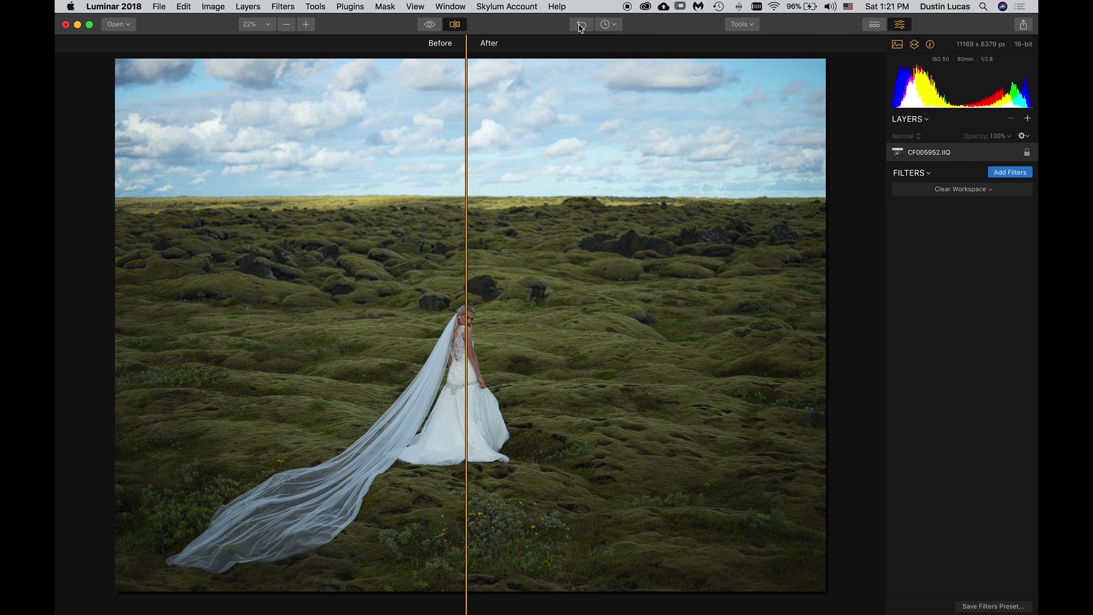
Review the image's edit history list and move the before/after divider onto the veil beside the bride
{"action": "left_click", "coordinate": [607, 25]}
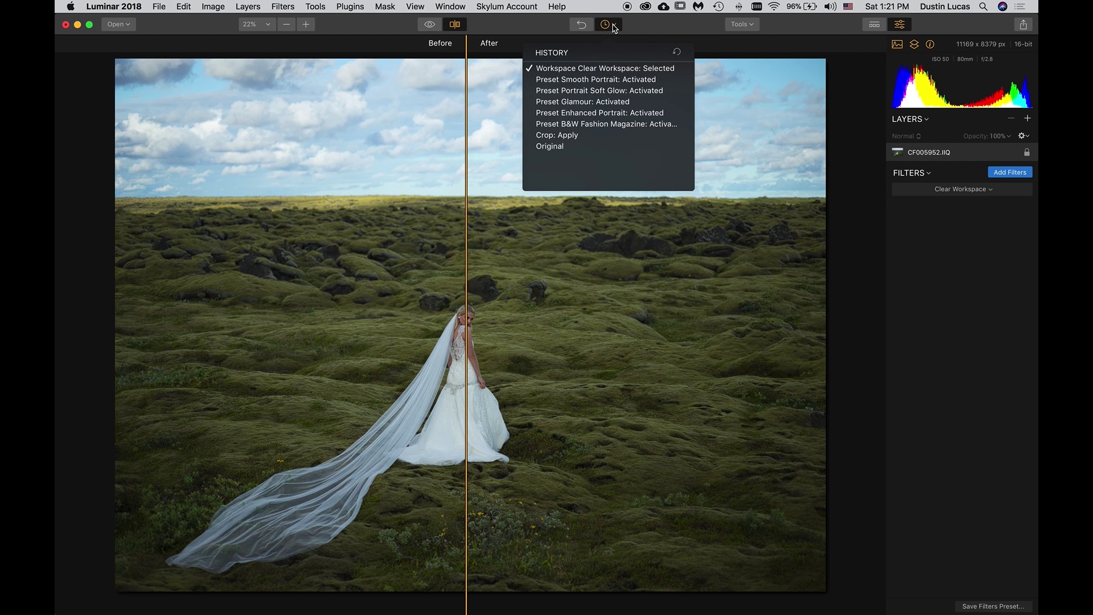
{"action": "left_click", "coordinate": [615, 26]}
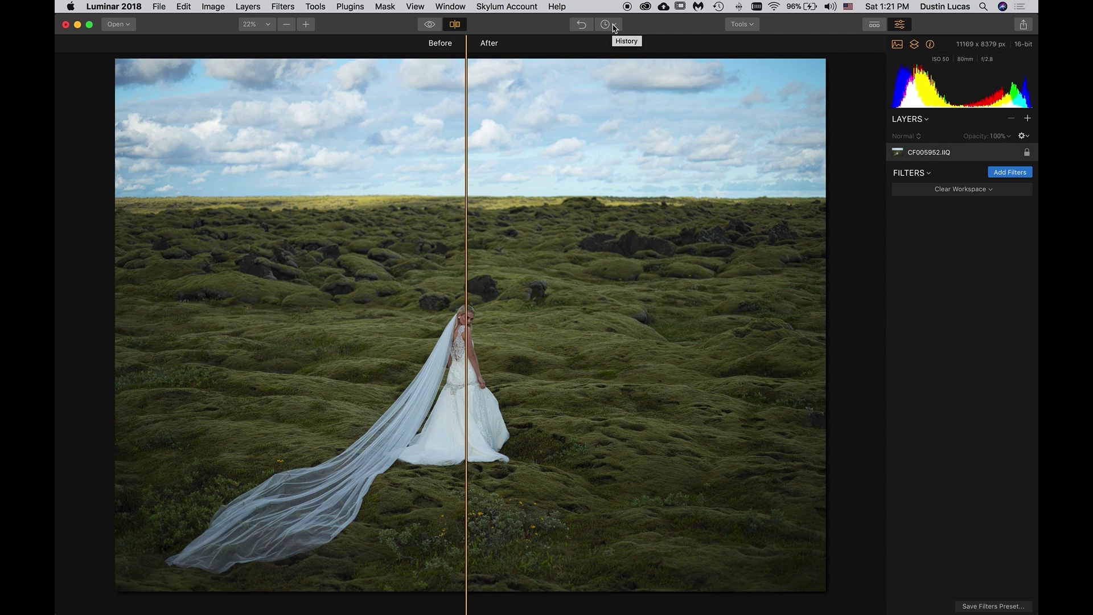
{"action": "left_click", "coordinate": [615, 28]}
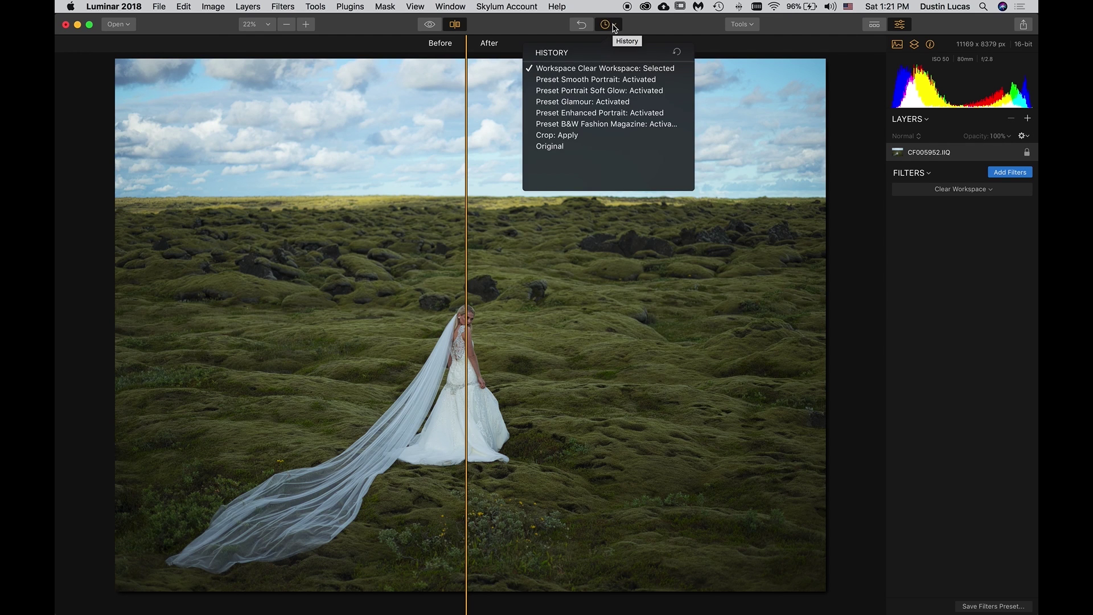
{"action": "left_click", "coordinate": [615, 28]}
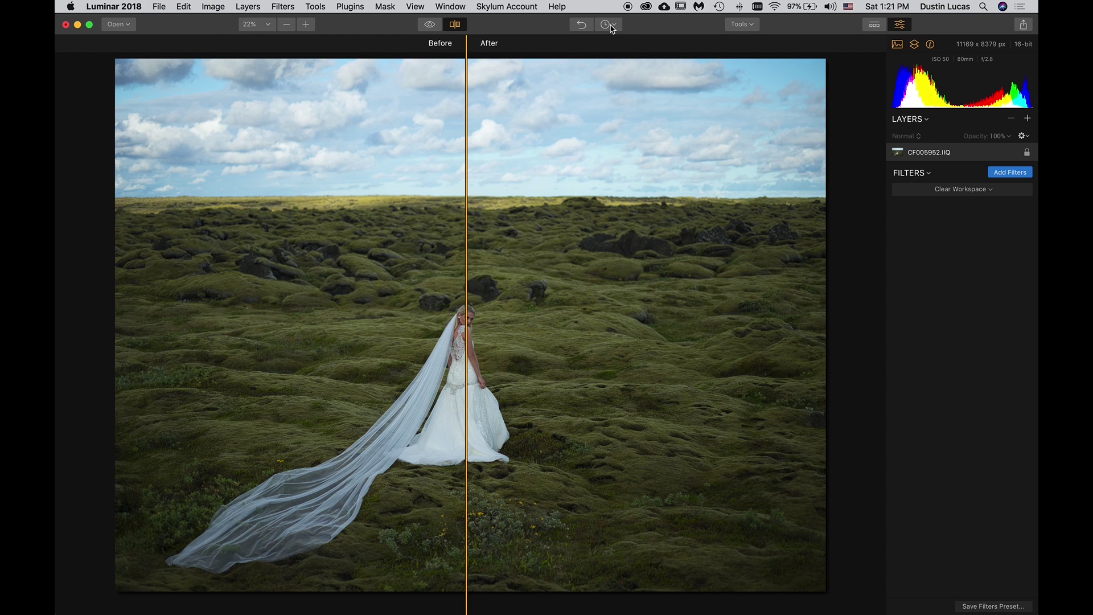
{"action": "left_click", "coordinate": [610, 27]}
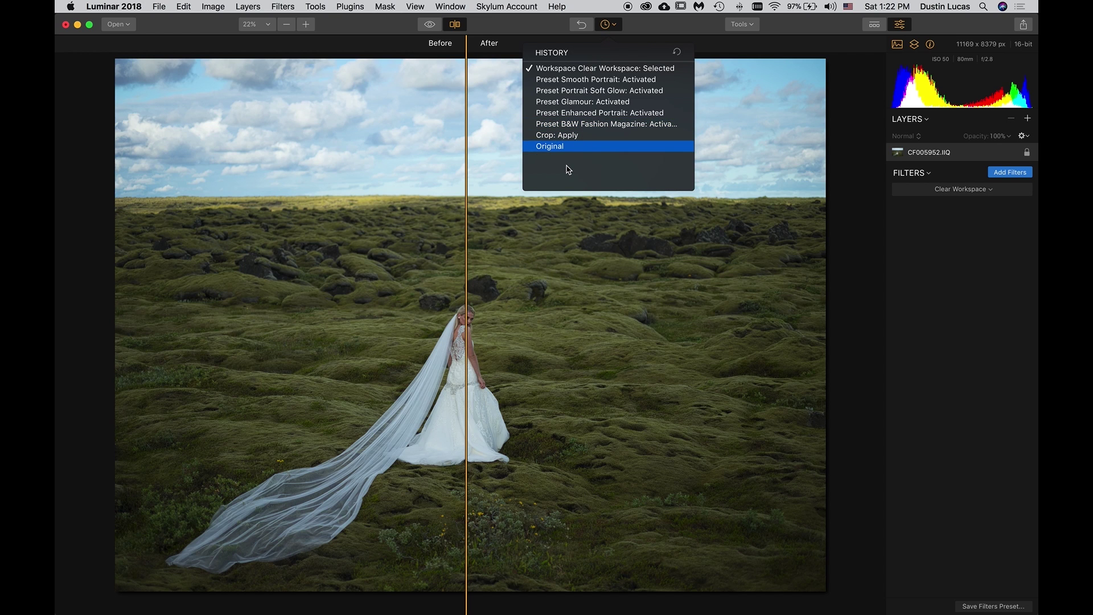
{"action": "left_click", "coordinate": [672, 31]}
{"action": "left_click", "coordinate": [610, 24]}
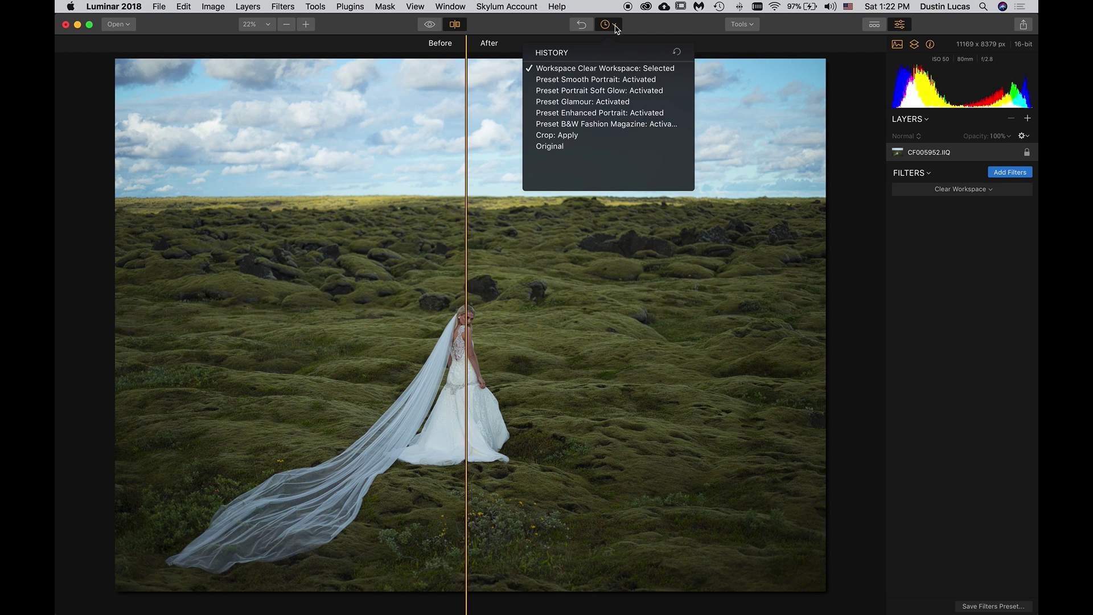
{"action": "left_click", "coordinate": [660, 30]}
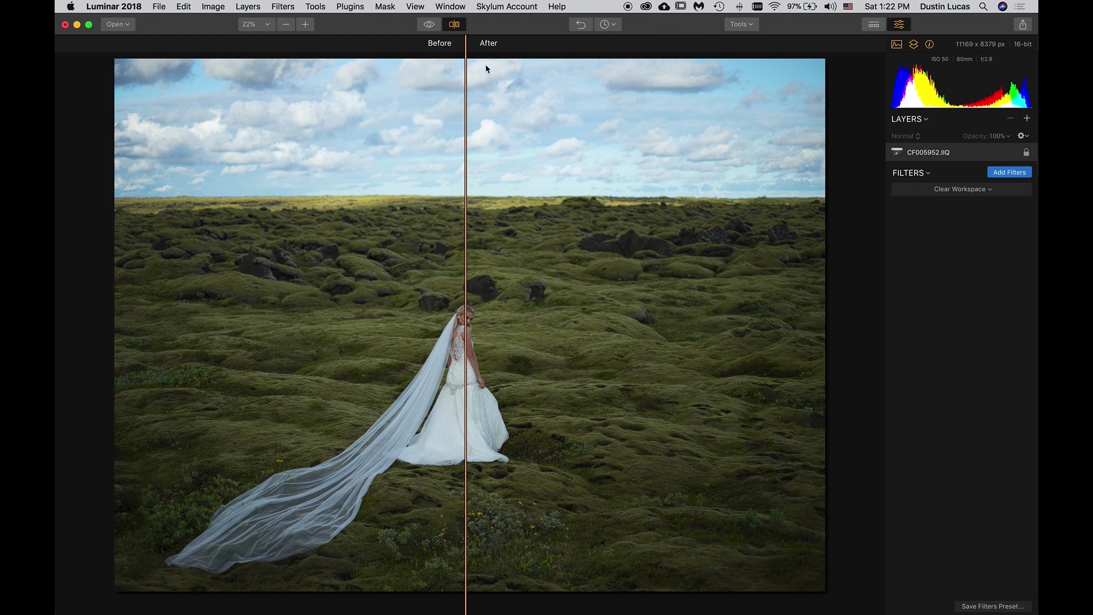
{"action": "left_click_drag", "start_coordinate": [466, 94], "coordinate": [440, 95]}
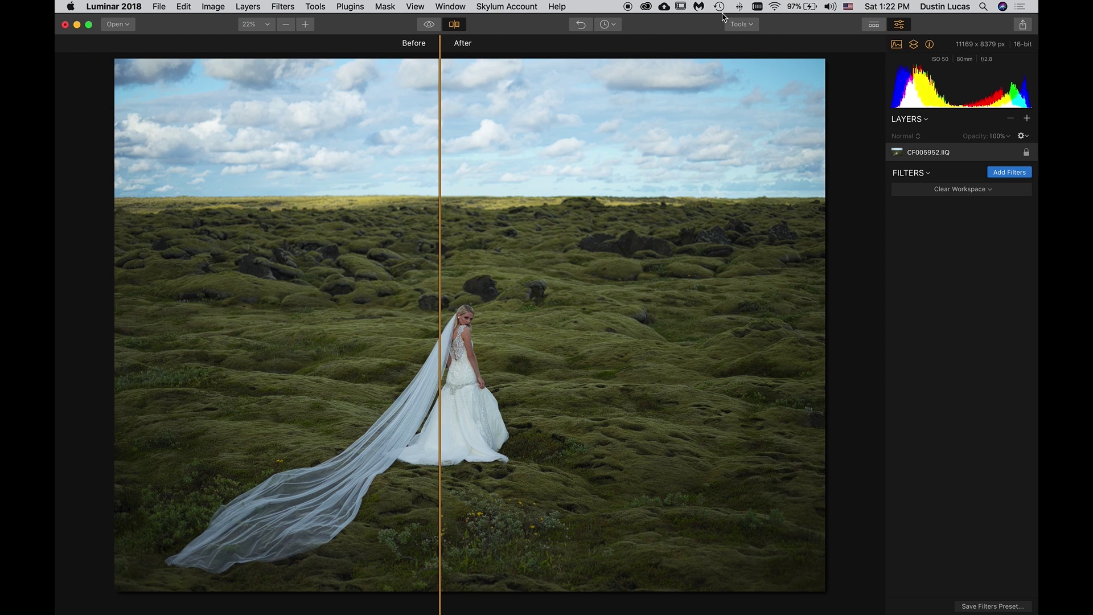
Review the list of editing tools, and toggle the presets strip and the side panel to check what each shows
{"action": "left_click", "coordinate": [750, 25]}
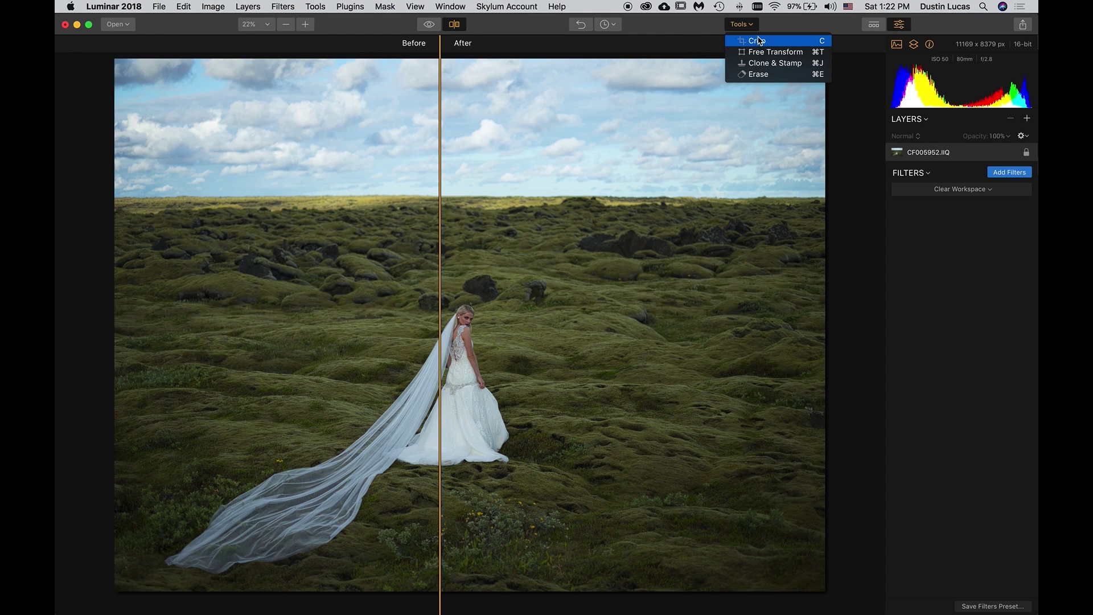
{"action": "left_click", "coordinate": [776, 29]}
{"action": "left_click", "coordinate": [874, 25]}
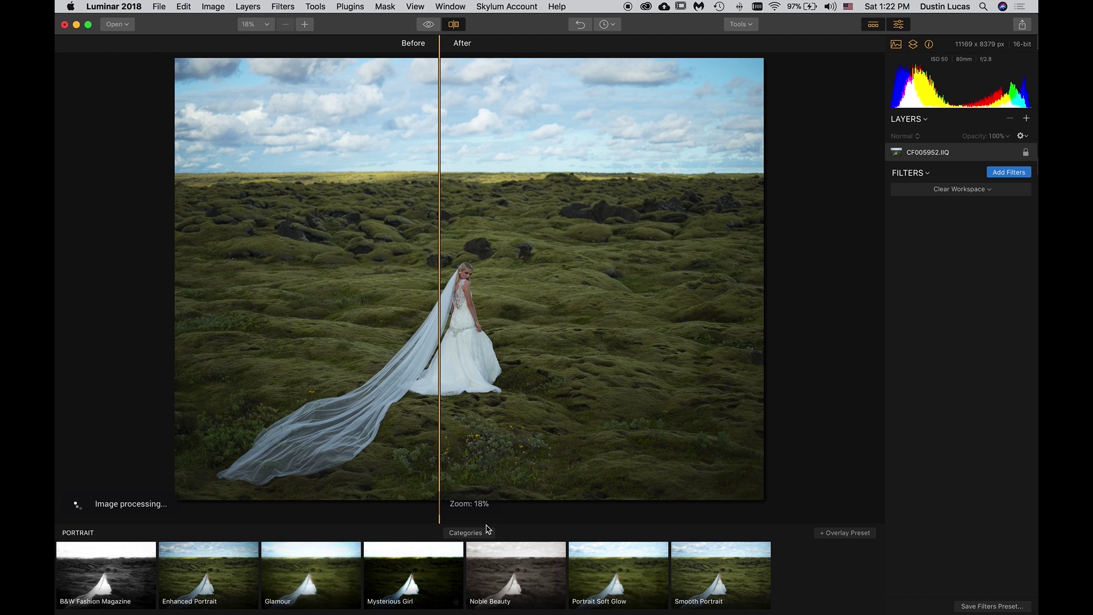
{"action": "left_click", "coordinate": [874, 25]}
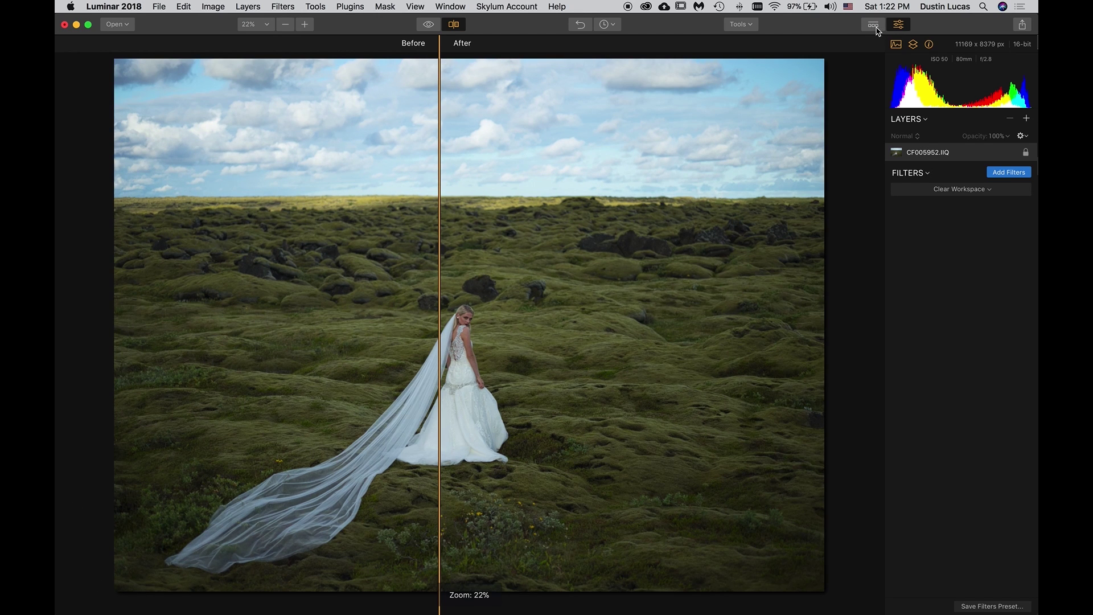
{"action": "left_click", "coordinate": [898, 26]}
{"action": "left_click", "coordinate": [898, 25]}
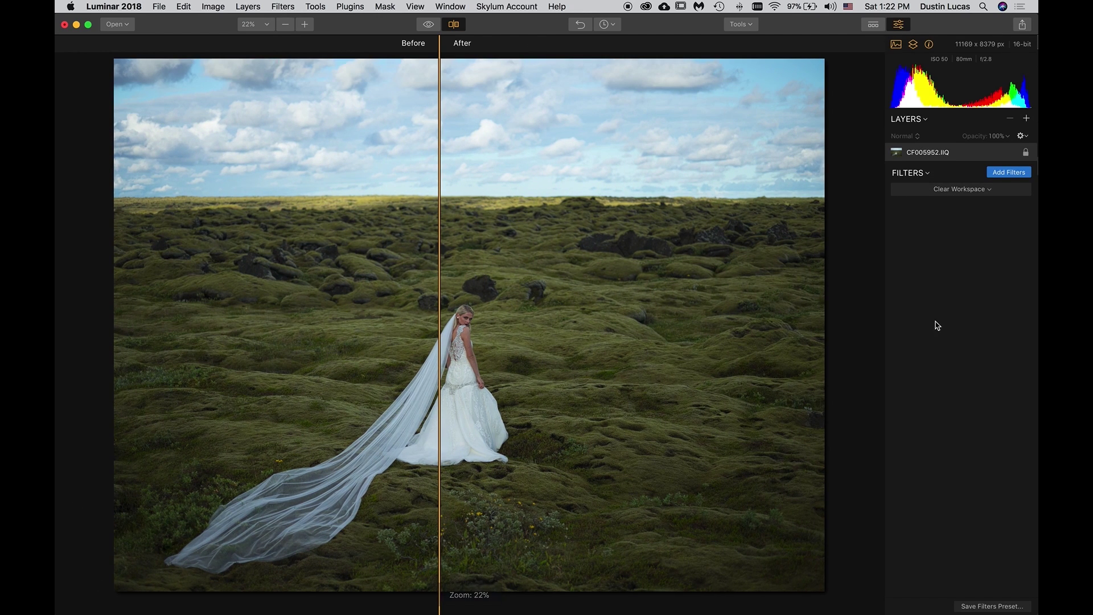
Hide the layers section and the histogram so the side panel shows only the image information and filters
{"action": "left_click", "coordinate": [914, 46]}
{"action": "left_click", "coordinate": [913, 46]}
{"action": "left_click", "coordinate": [914, 45]}
{"action": "left_click", "coordinate": [930, 45]}
{"action": "left_click", "coordinate": [896, 45]}
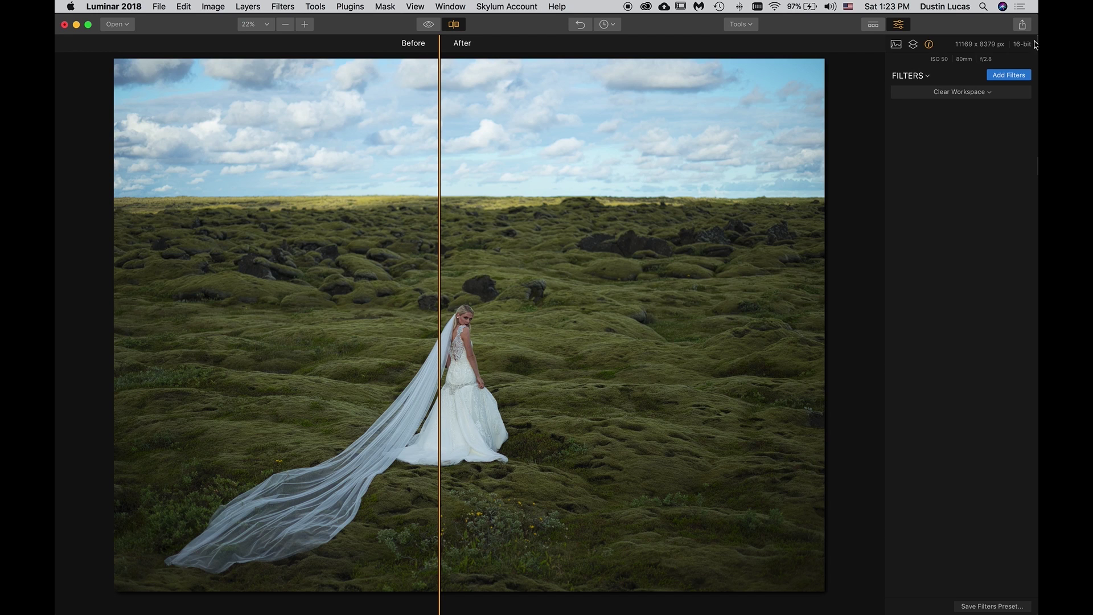
Review the export and sharing options for the image and close them without exporting
{"action": "left_click", "coordinate": [1022, 25]}
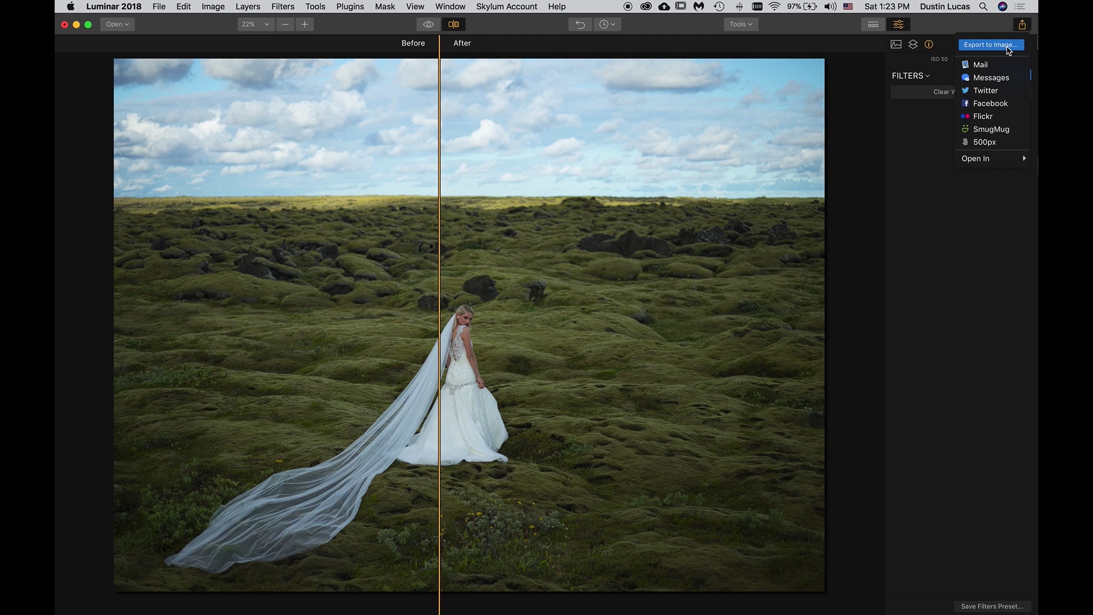
{"action": "mouse_move", "coordinate": [985, 160]}
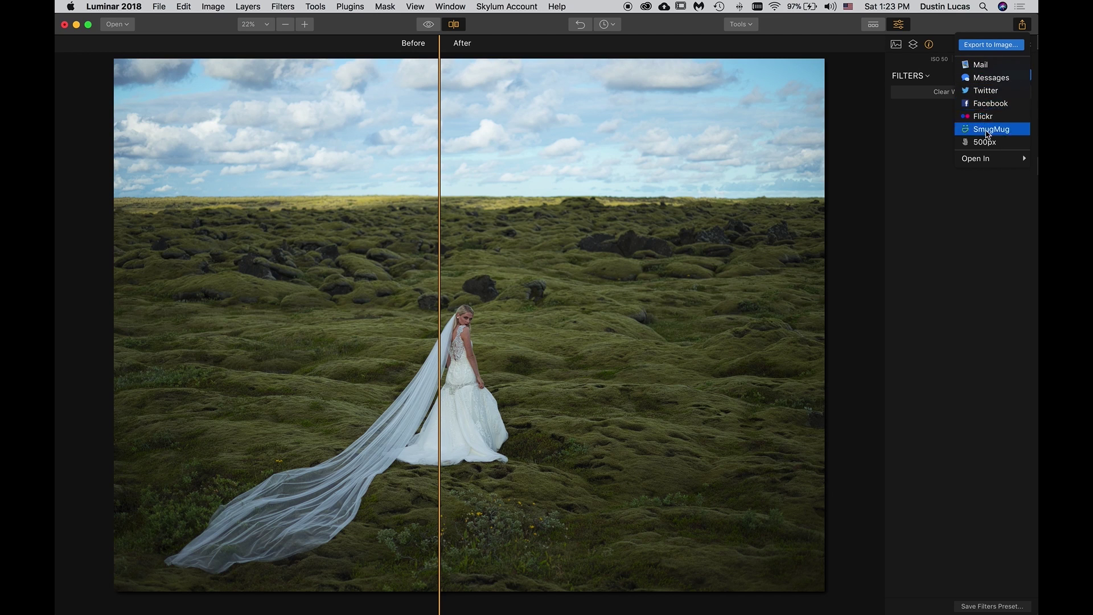
{"action": "left_click", "coordinate": [937, 134]}
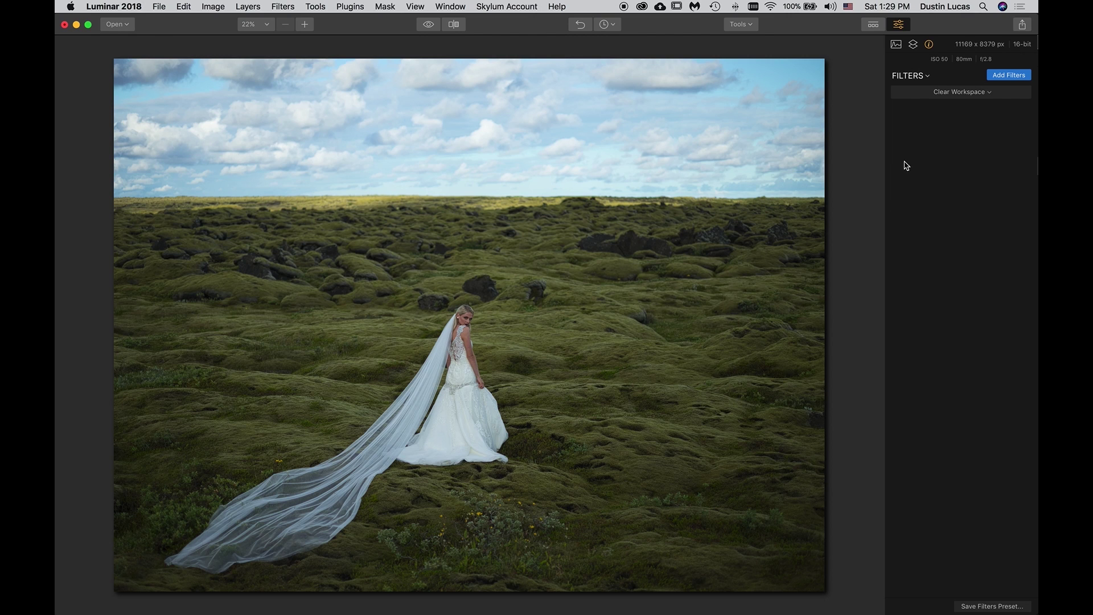
Load the Quick & Awesome workspace for the wedding image
{"action": "left_click", "coordinate": [930, 78]}
{"action": "left_click", "coordinate": [929, 79]}
{"action": "left_click", "coordinate": [988, 92]}
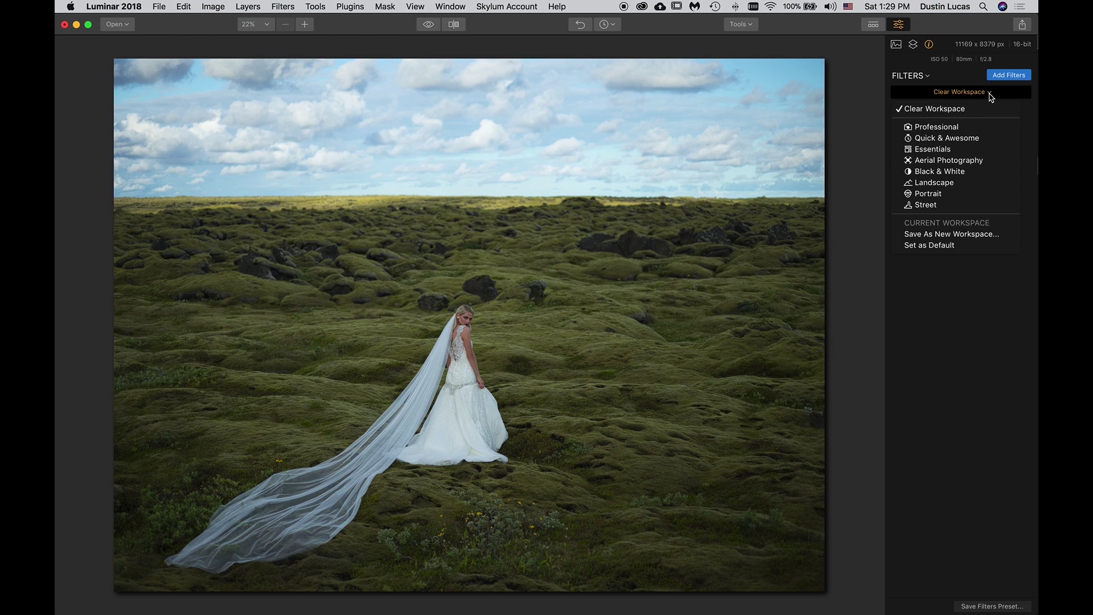
{"action": "left_click", "coordinate": [934, 140]}
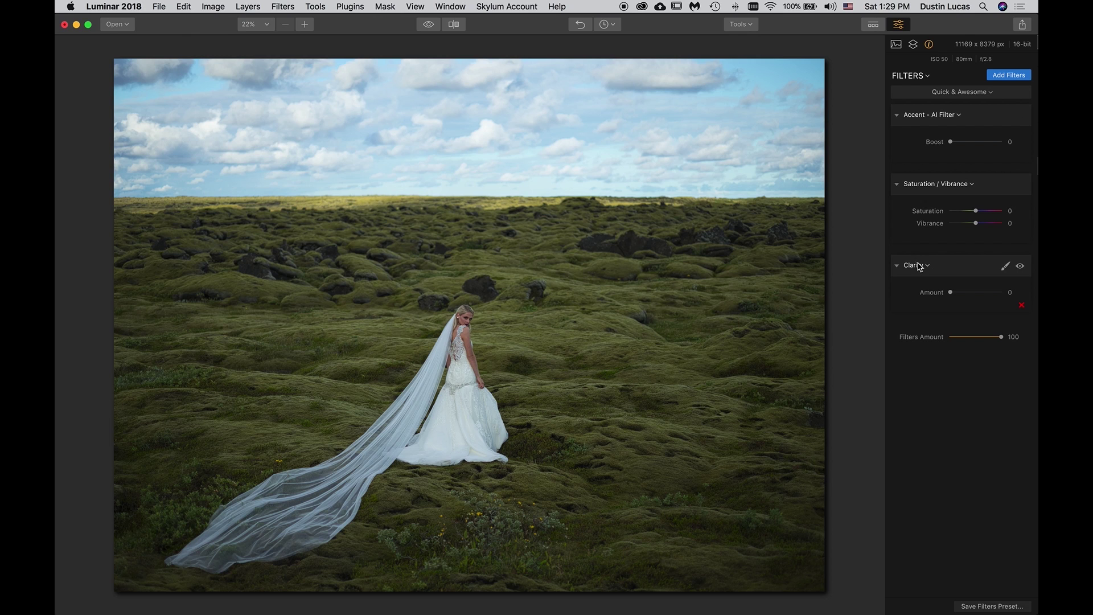
Browse the filters catalog and its descriptions, close it, and check the options for saving the current workspace
{"action": "left_click", "coordinate": [1009, 76]}
{"action": "mouse_move", "coordinate": [867, 126]}
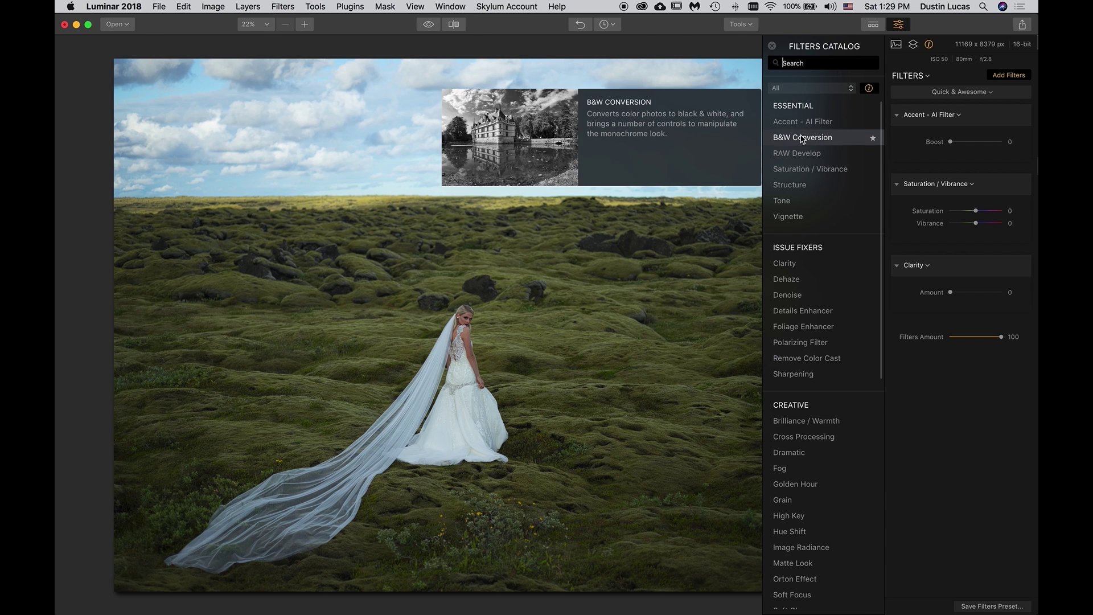
{"action": "mouse_move", "coordinate": [791, 191]}
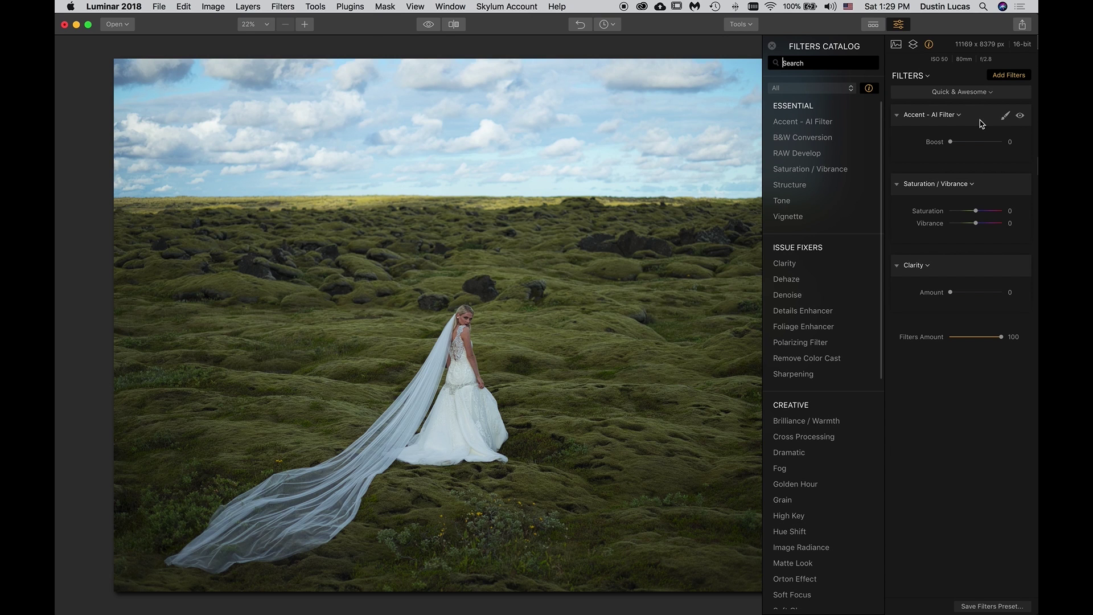
{"action": "left_click", "coordinate": [866, 88]}
{"action": "left_click", "coordinate": [772, 48]}
{"action": "left_click", "coordinate": [987, 92]}
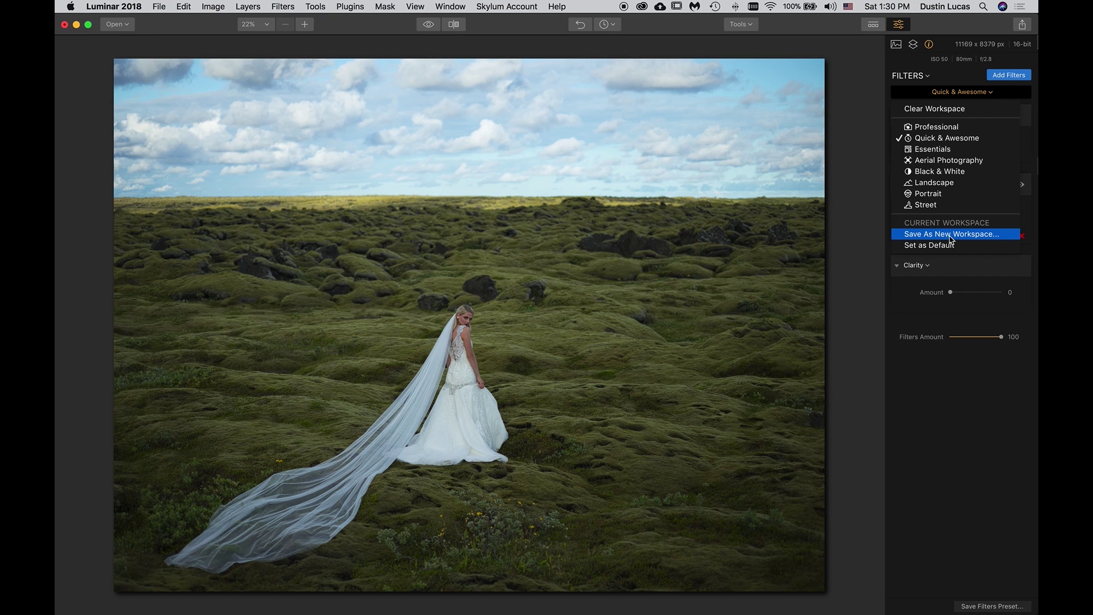
{"action": "left_click", "coordinate": [954, 390]}
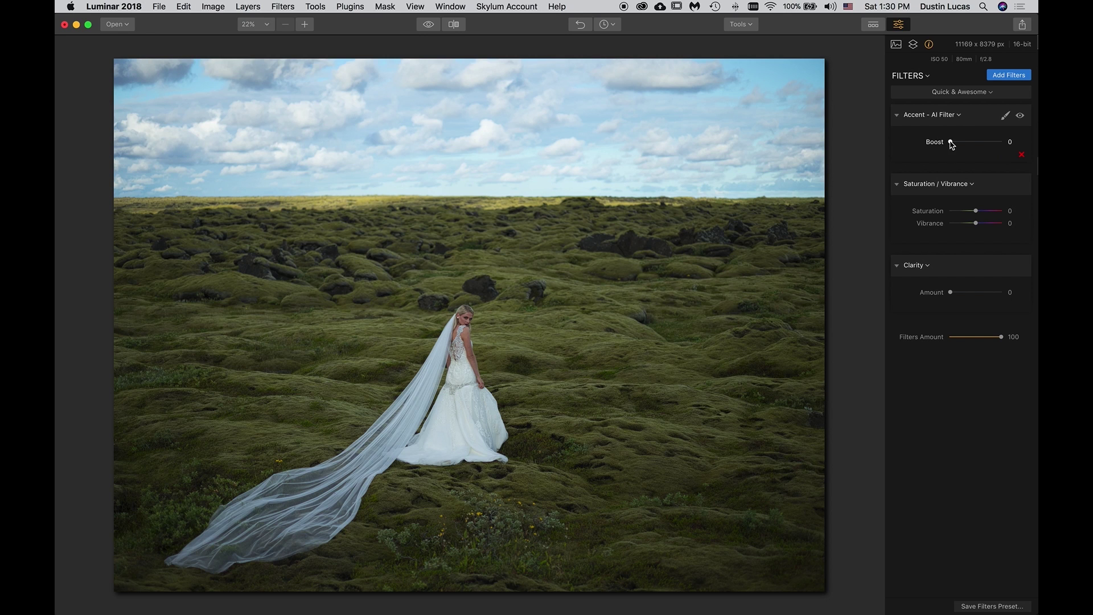
Set the Accent - AI Filter's Boost to 100
{"action": "left_click", "coordinate": [454, 25]}
{"action": "left_click", "coordinate": [454, 25]}
{"action": "left_click_drag", "start_coordinate": [951, 142], "coordinate": [1003, 144]}
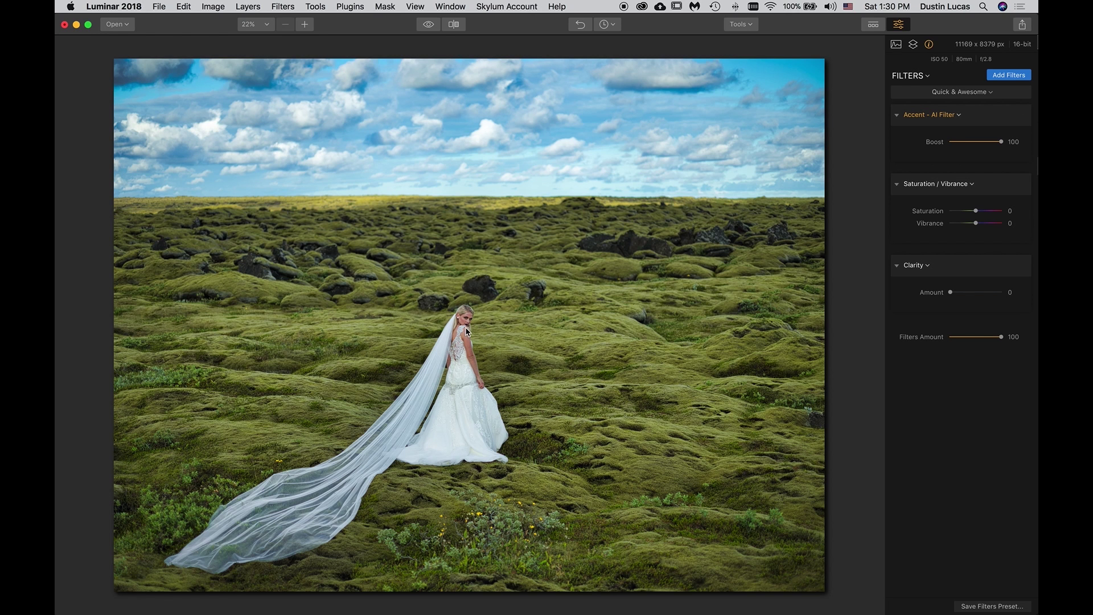
Zoom in to 50% on the bride and alternate between the original and the edited image
{"action": "scroll", "coordinate": [463, 322], "scroll_direction": "up", "scroll_amount": 5}
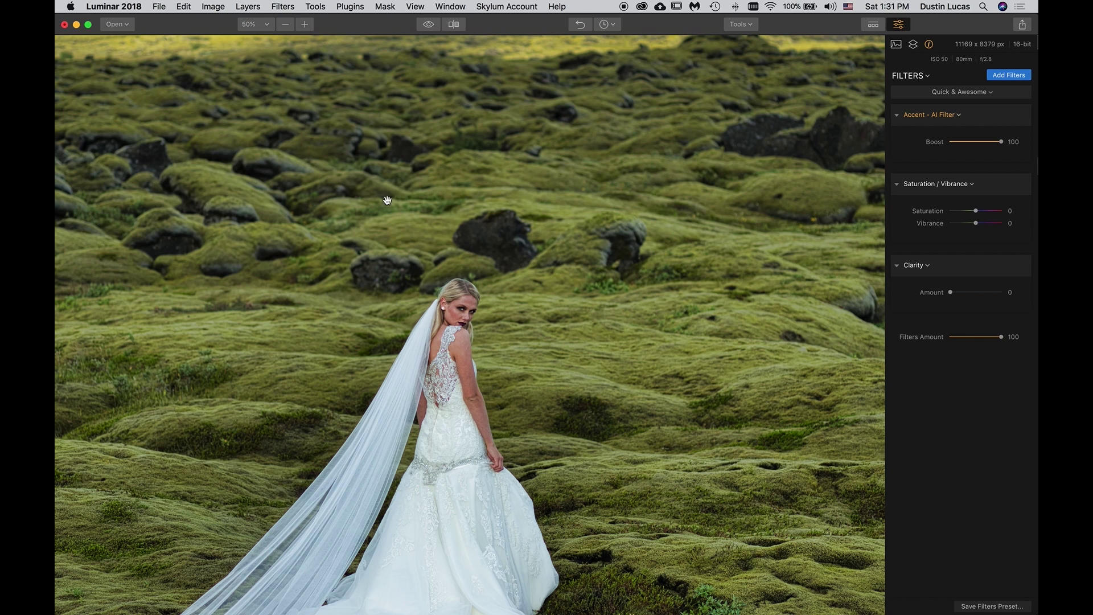
{"action": "left_click_drag", "start_coordinate": [471, 476], "coordinate": [464, 387]}
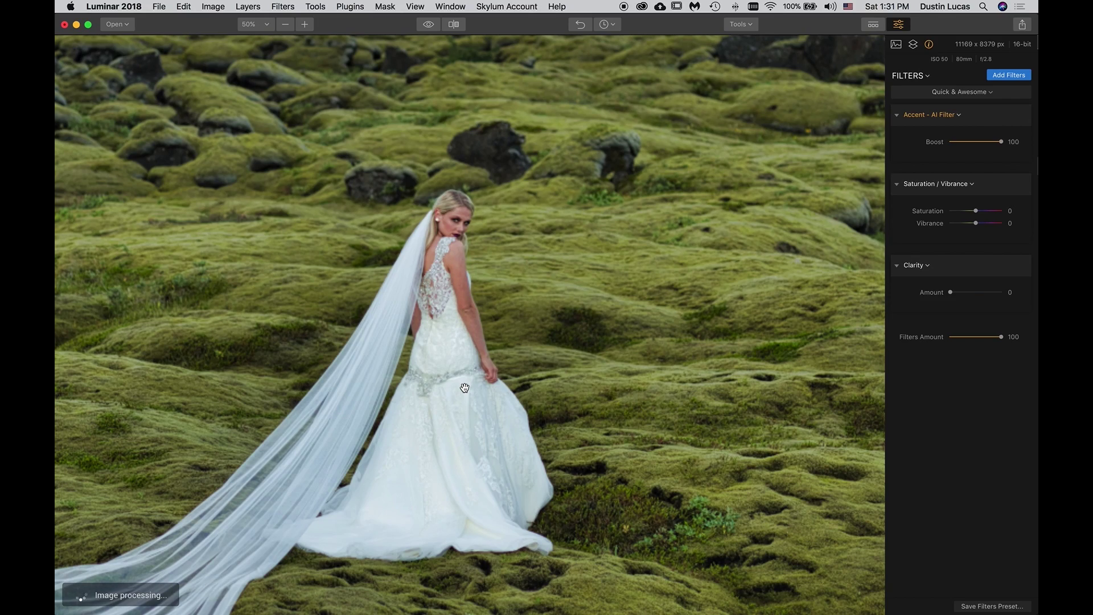
{"action": "key", "text": "backslash"}
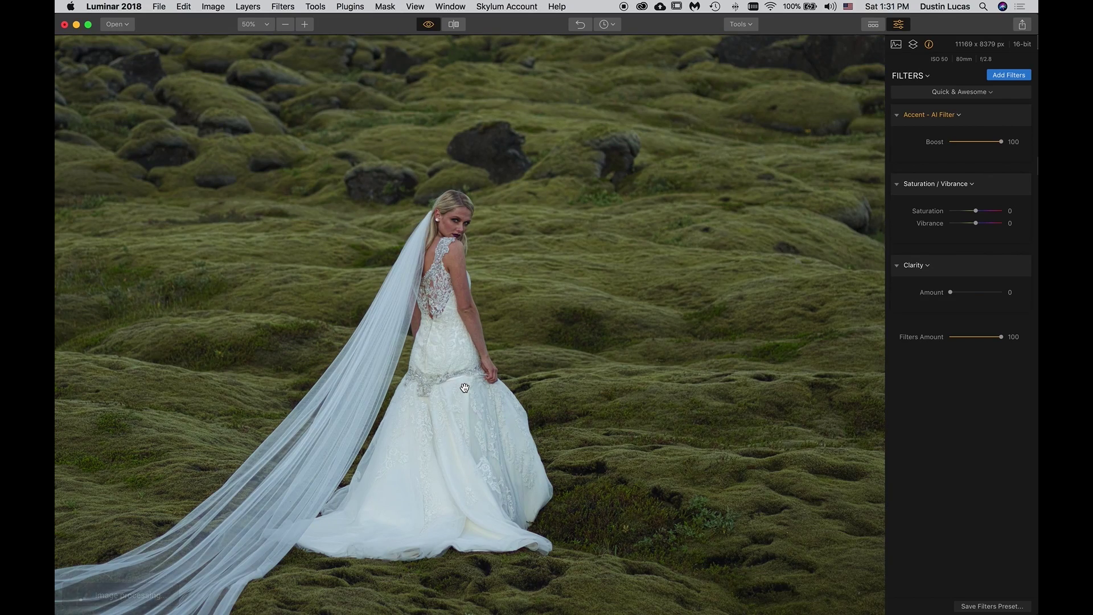
{"action": "key", "text": "backslash"}
{"action": "key", "text": "backslash"}
{"action": "key", "text": "backslash"}
{"action": "key", "text": "backslash"}
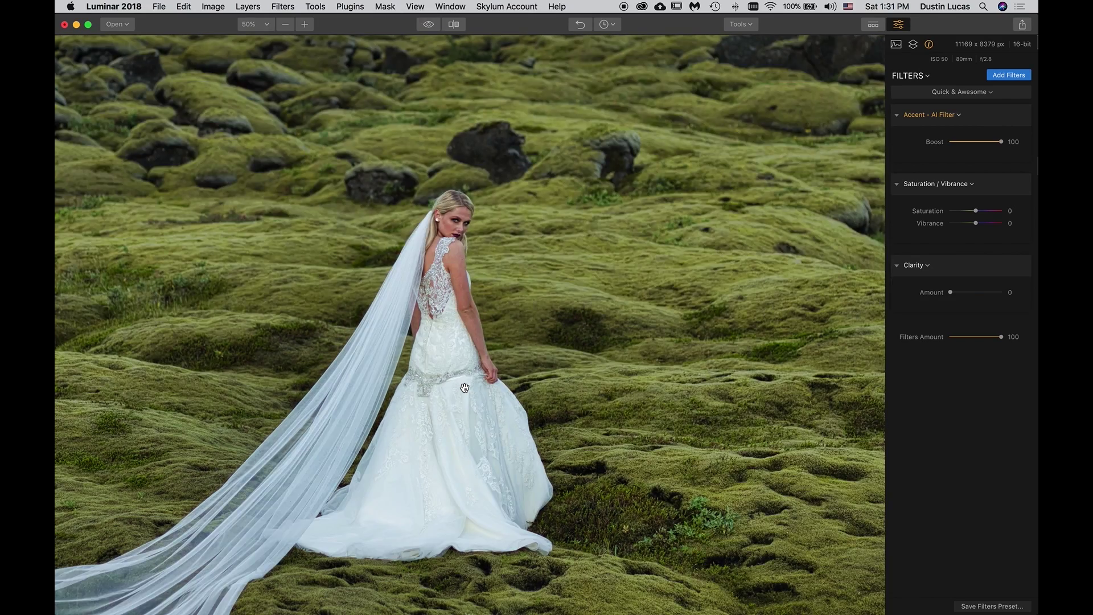
{"action": "key", "text": "backslash"}
Compare the original and edited image with the split divider across the bride's face, and return to the full image view
{"action": "left_click", "coordinate": [459, 26]}
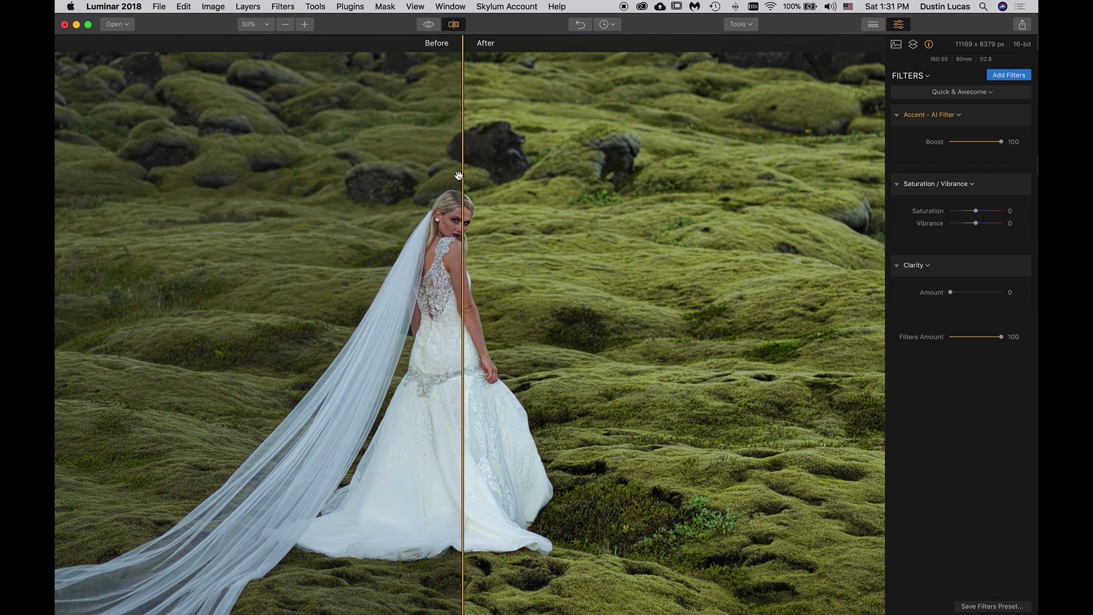
{"action": "left_click_drag", "start_coordinate": [462, 189], "coordinate": [454, 190]}
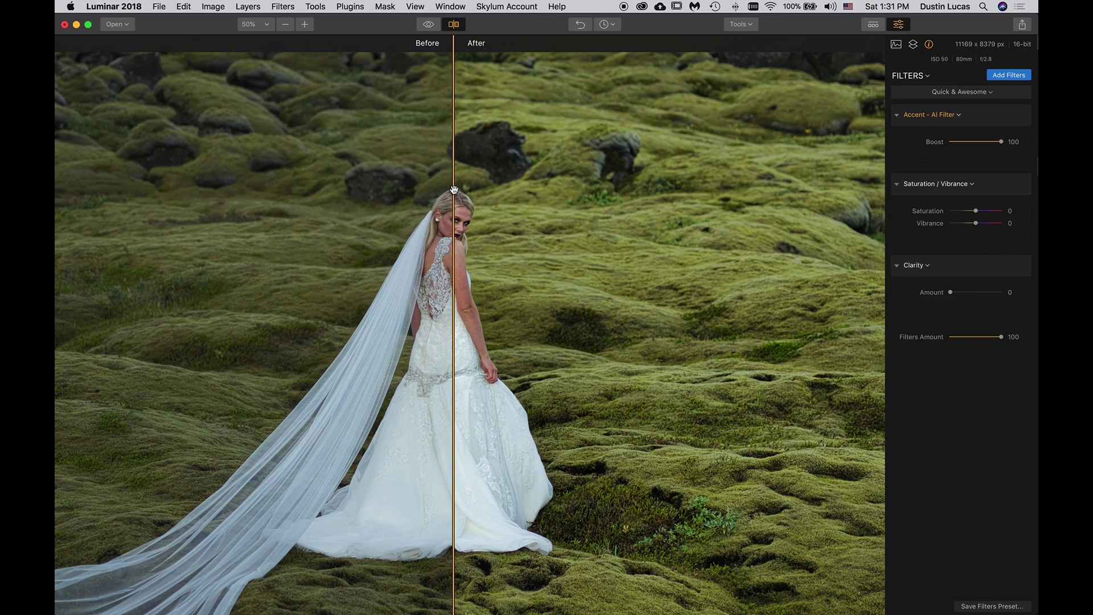
{"action": "left_click", "coordinate": [455, 25]}
{"action": "left_click", "coordinate": [455, 25]}
{"action": "left_click", "coordinate": [454, 24]}
{"action": "left_click", "coordinate": [455, 25]}
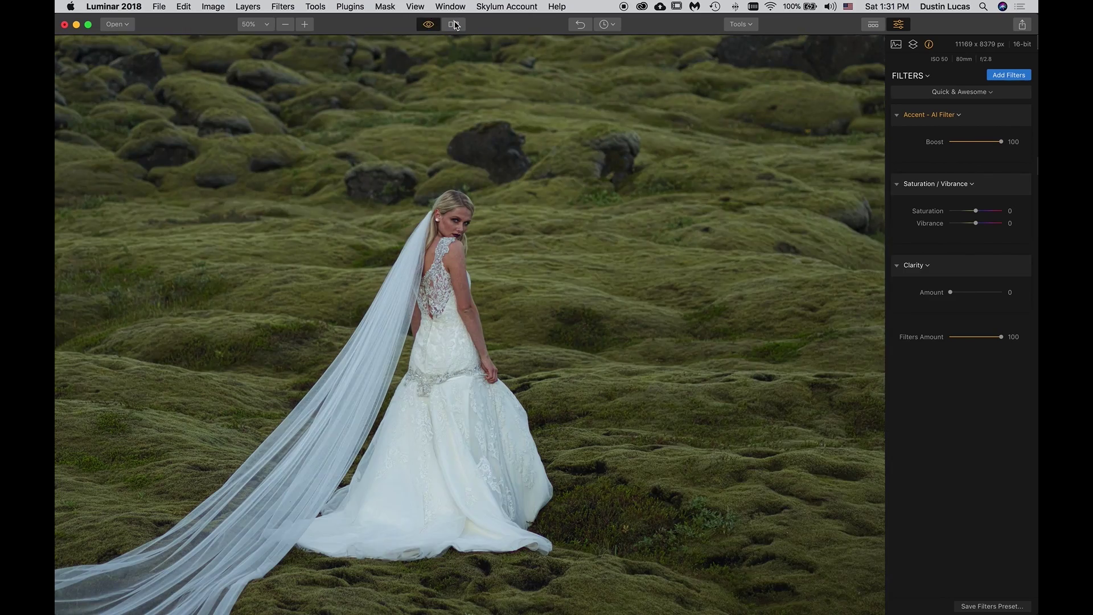
{"action": "left_click", "coordinate": [455, 25]}
{"action": "left_click", "coordinate": [455, 24]}
{"action": "left_click", "coordinate": [455, 25]}
{"action": "key", "text": "backslash"}
{"action": "key", "text": "backslash"}
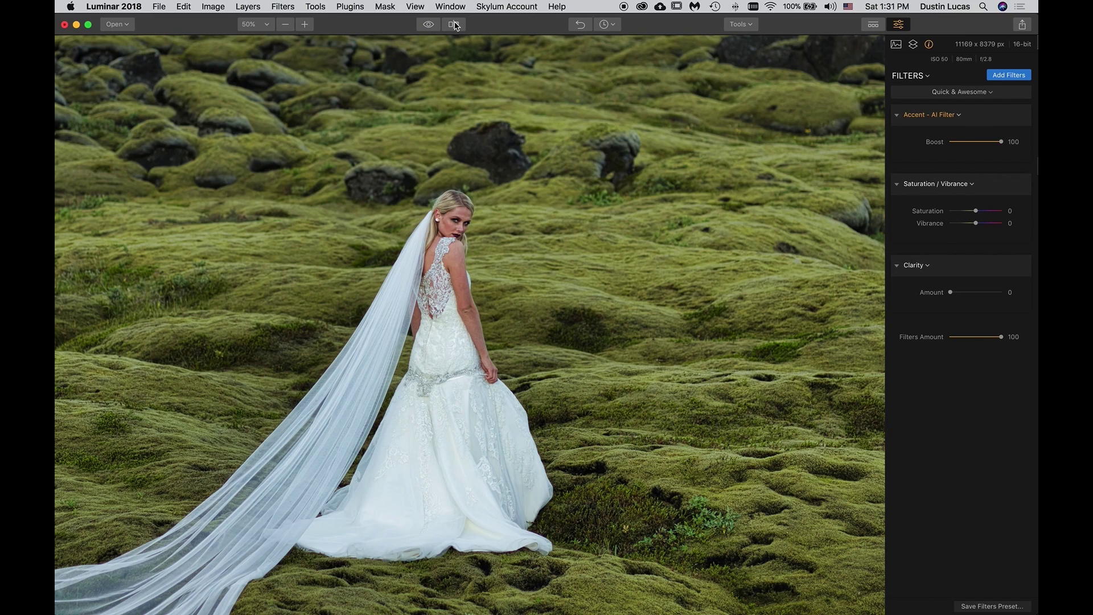
{"action": "key", "text": "super+0"}
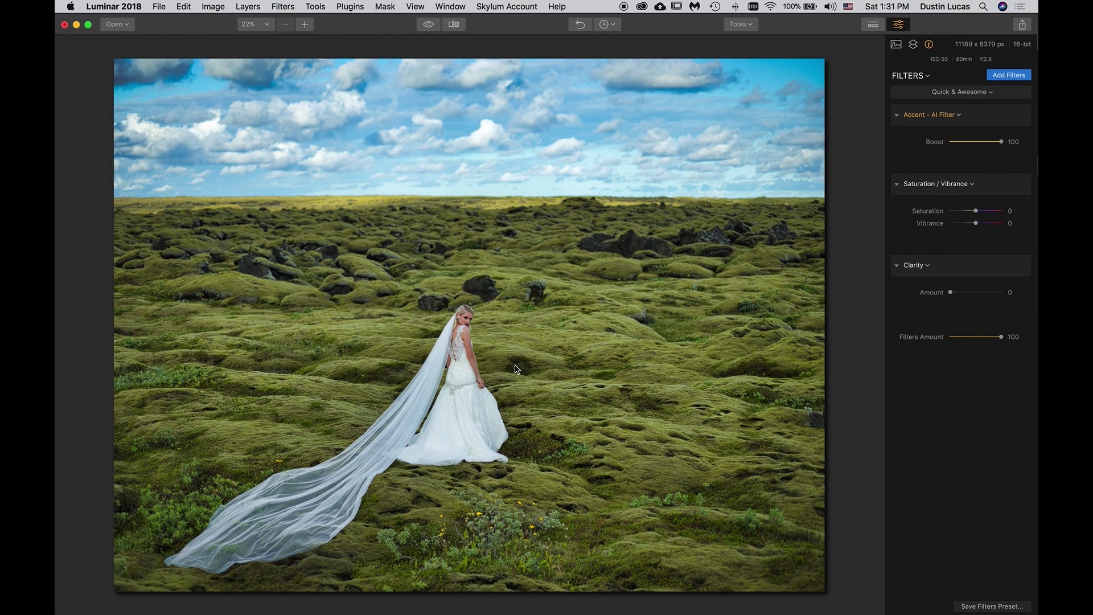
Switch to Lightroom and apply the Auto tone adjustment to the same bride photo
{"action": "key", "text": "super+Tab"}
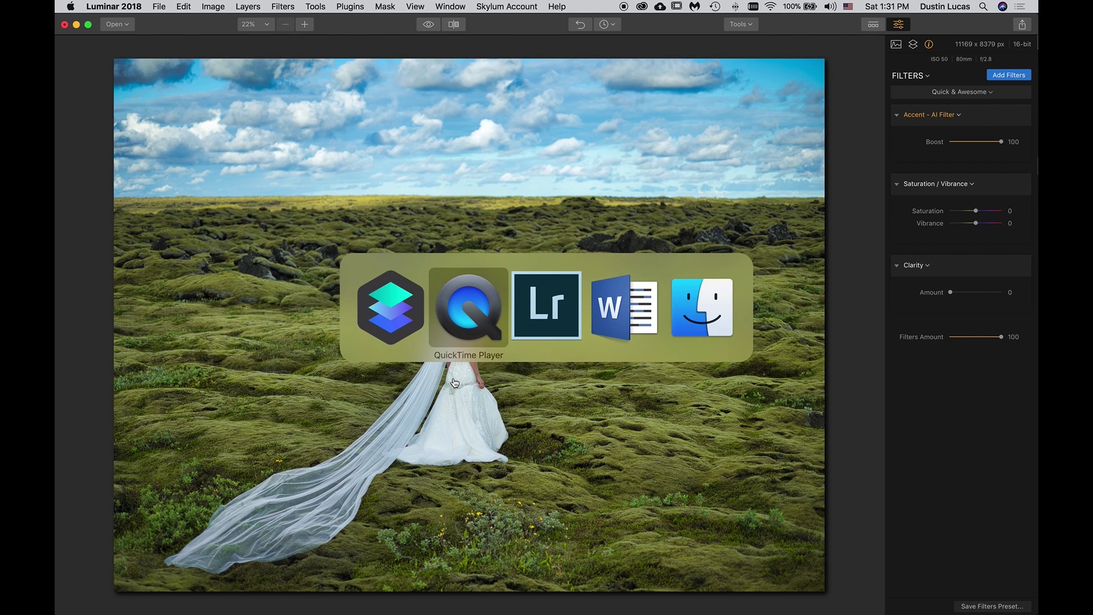
{"action": "key", "text": "super+Tab"}
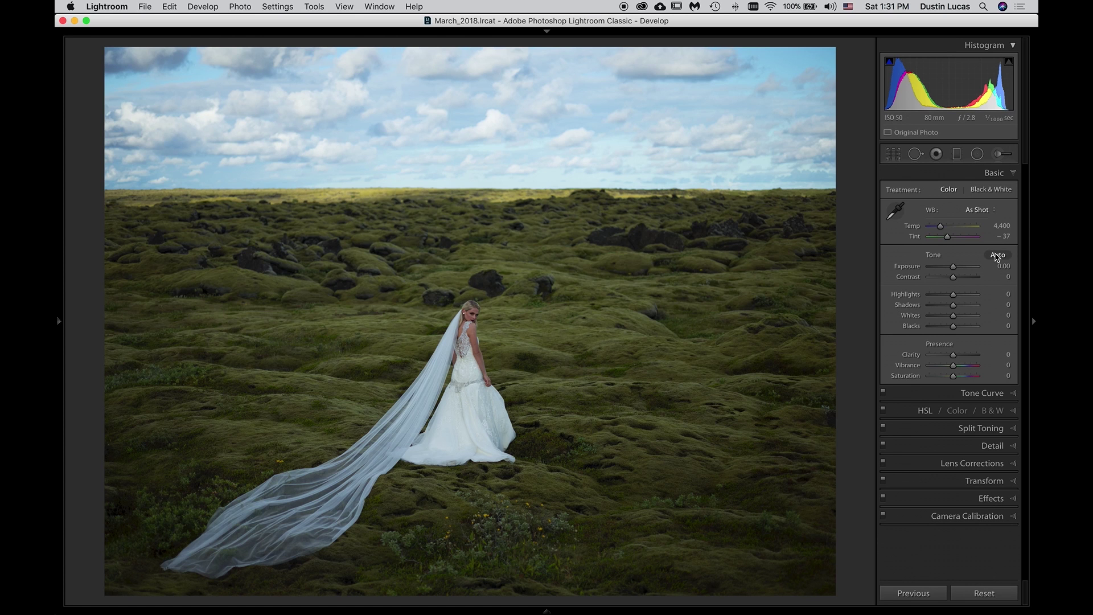
{"action": "left_click", "coordinate": [997, 257]}
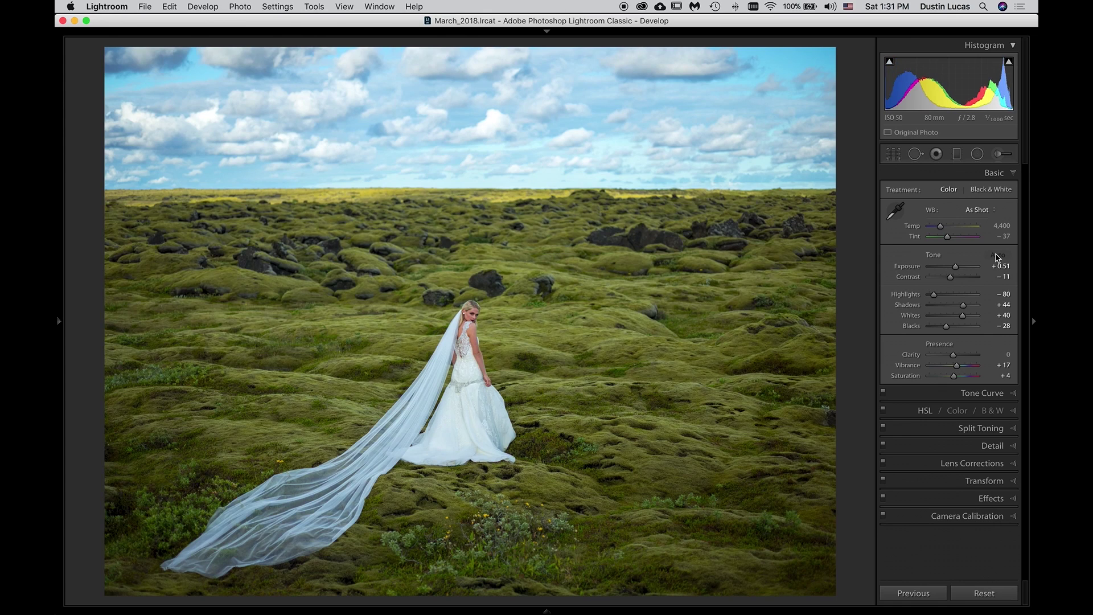
Alternate between Luminar and Lightroom to compare the Accent AI result with the Auto tone result, including a close view of the bride
{"action": "key", "text": "super+Tab"}
{"action": "key", "text": "super+Tab"}
{"action": "key", "text": "super+Tab"}
{"action": "key", "text": "super+Tab"}
{"action": "key", "text": "super+Tab"}
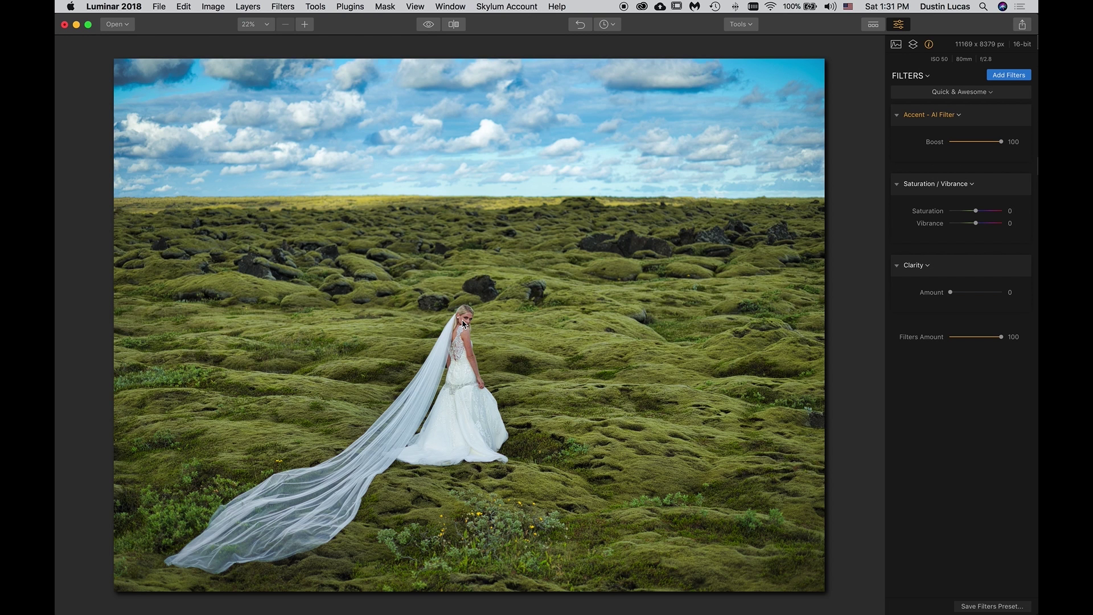
{"action": "key", "text": "super+Tab"}
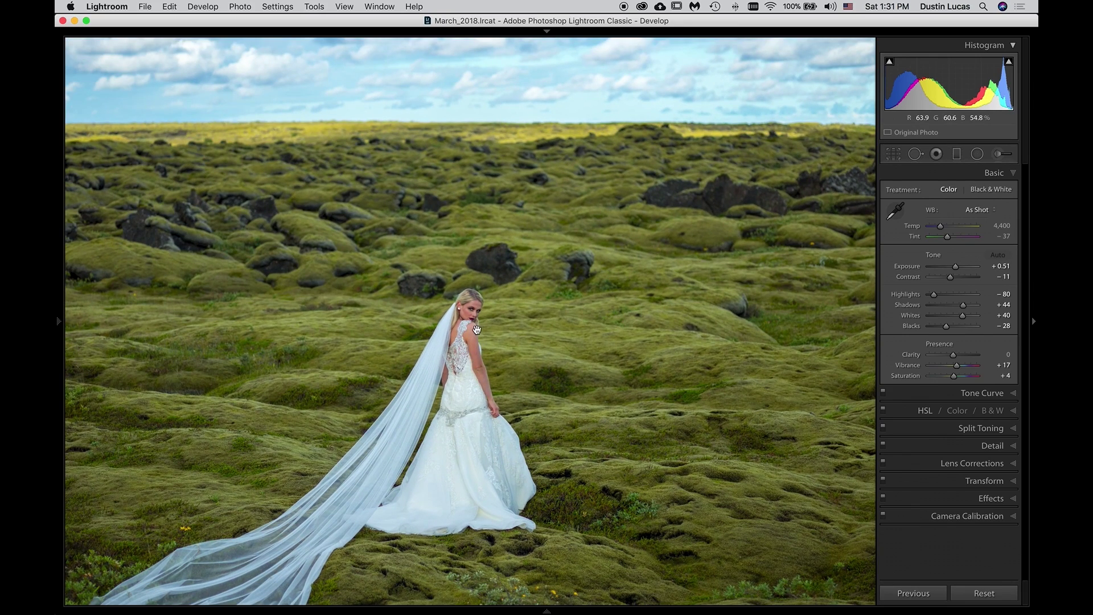
{"action": "key", "text": "super+Tab"}
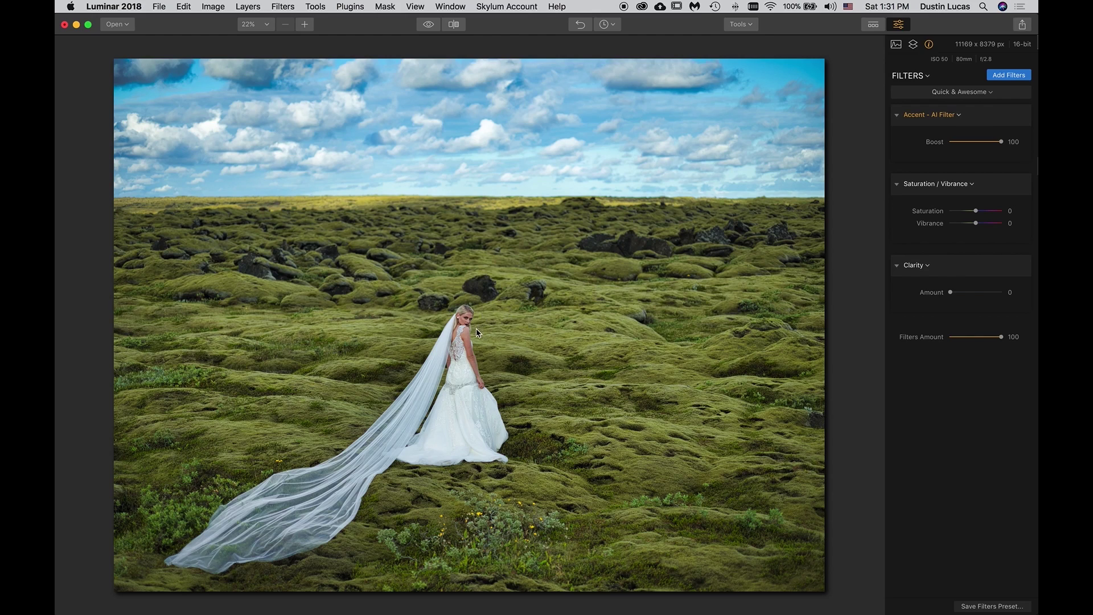
{"action": "scroll", "coordinate": [477, 333], "scroll_direction": "up", "scroll_amount": 5}
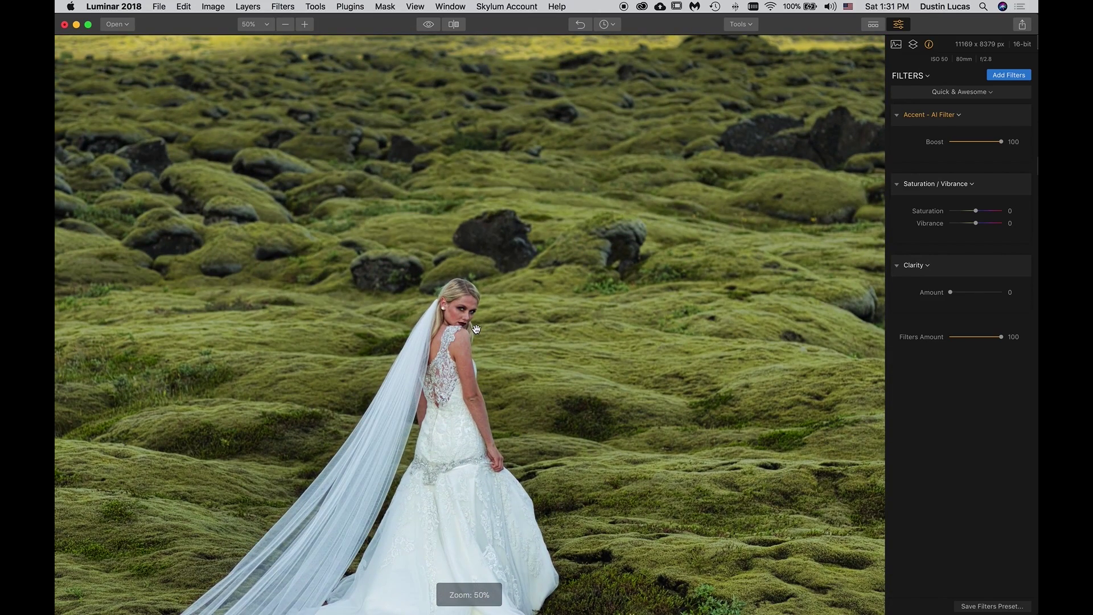
{"action": "scroll", "coordinate": [501, 333], "scroll_direction": "right", "scroll_amount": 3}
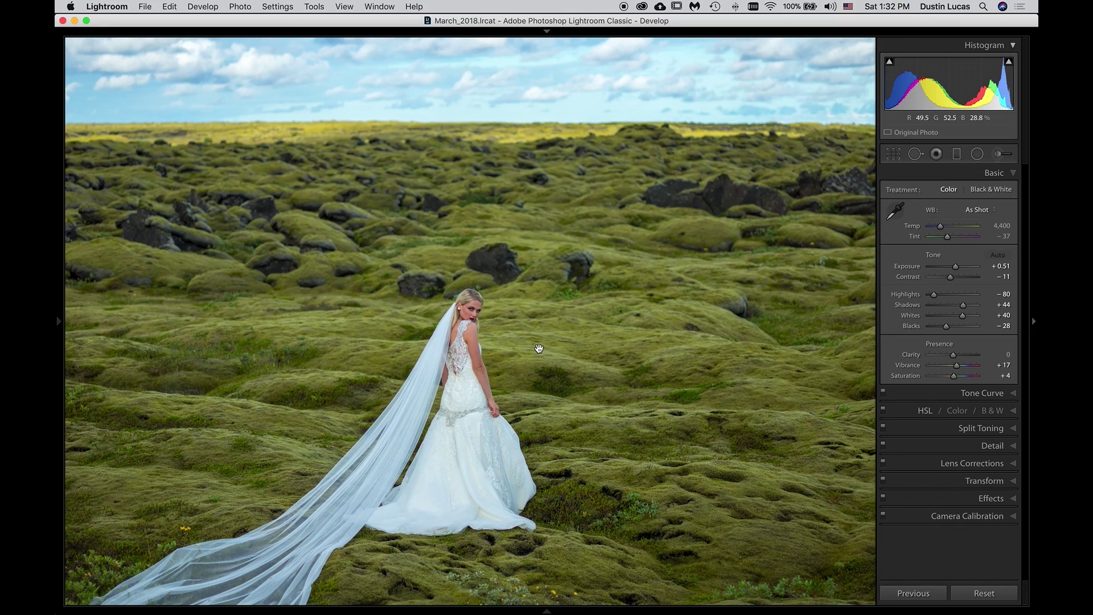
Check the bride up close in Lightroom, return to the wider view, and show all the hidden panels
{"action": "left_click", "coordinate": [538, 349]}
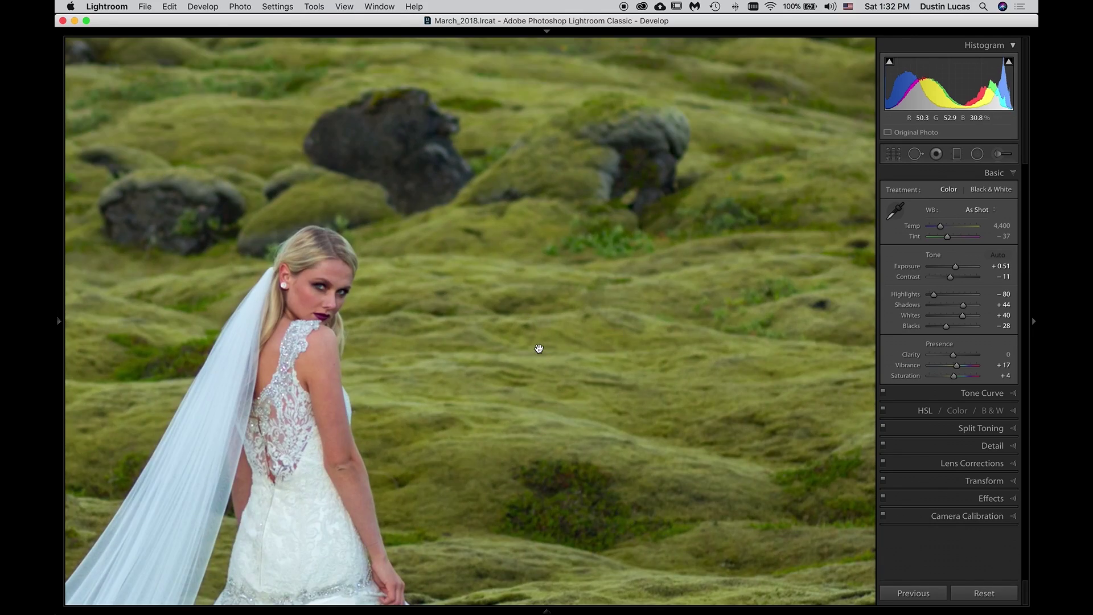
{"action": "left_click", "coordinate": [538, 349]}
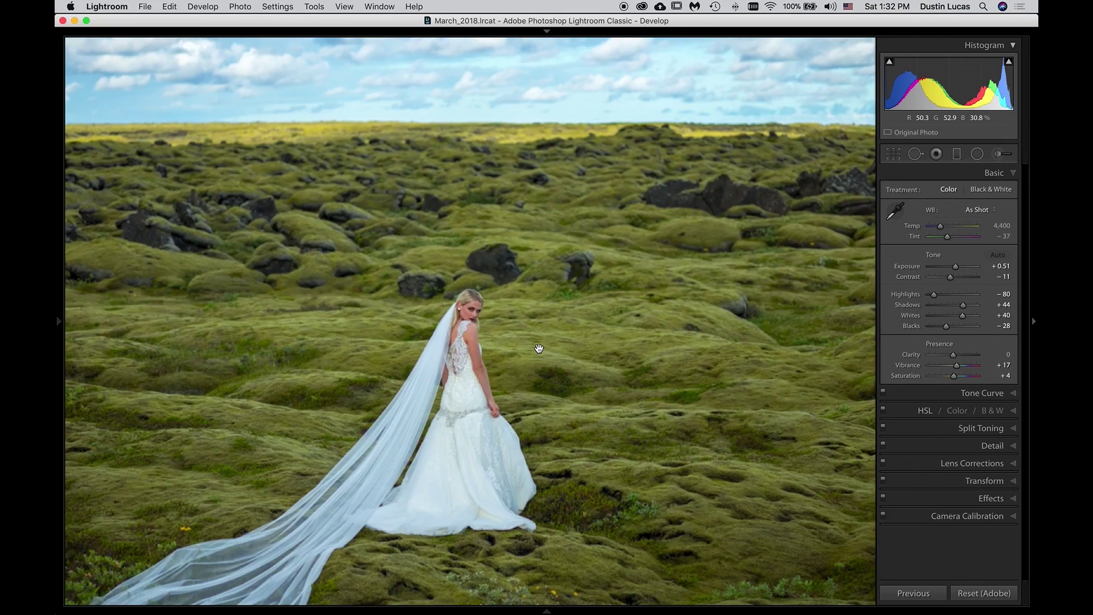
{"action": "key", "text": "Tab"}
{"action": "key", "text": "shift+Tab"}
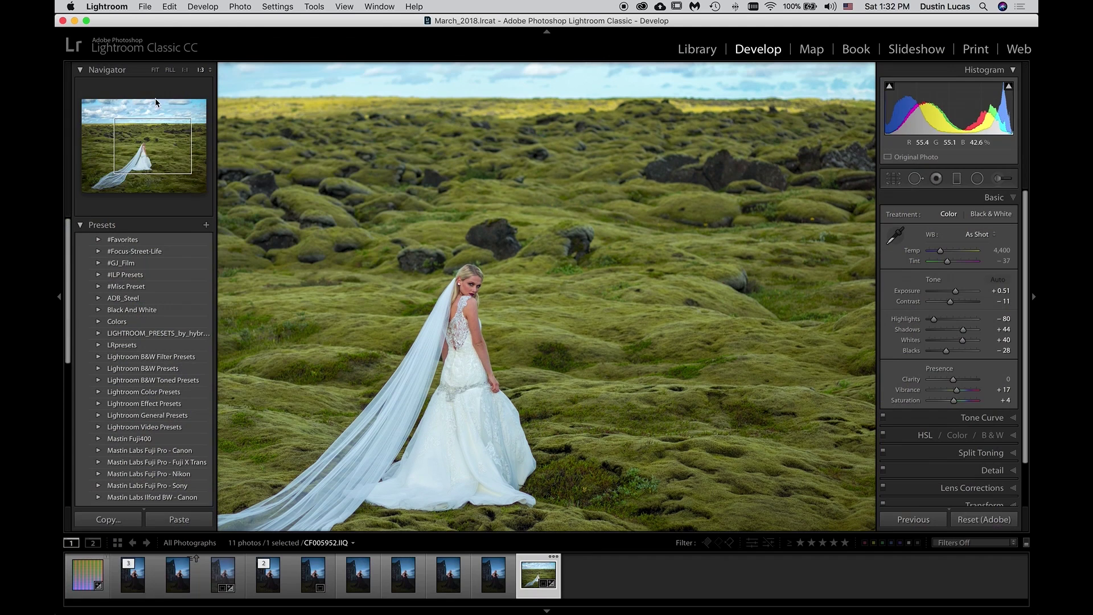
View the bride photo at 1:2 zoom with only the adjustment panel shown, framing the bride as in the Luminar view
{"action": "left_click", "coordinate": [209, 72]}
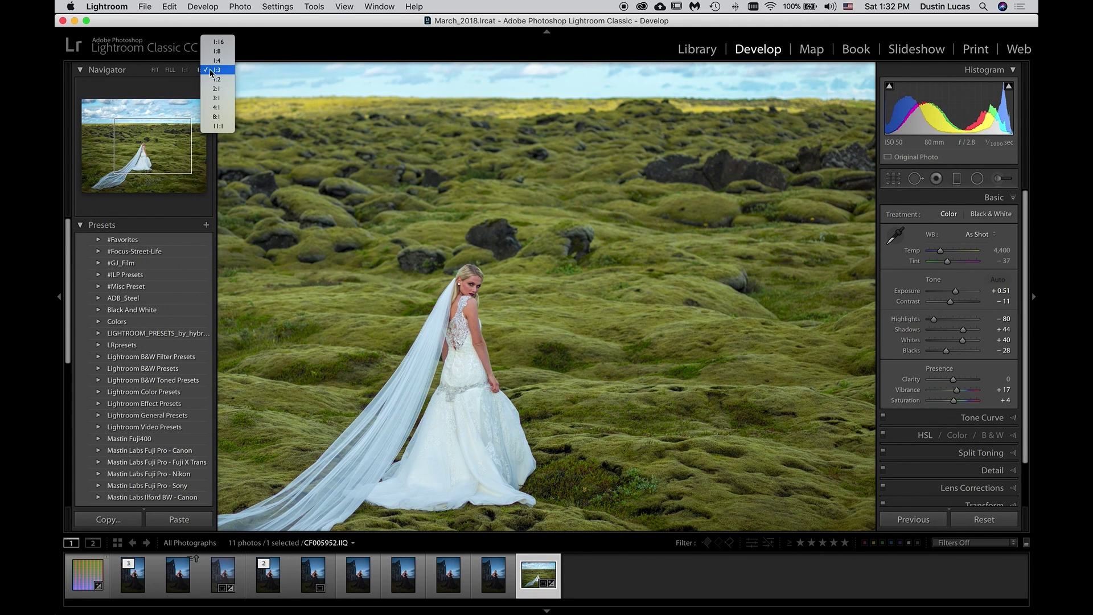
{"action": "left_click", "coordinate": [216, 79]}
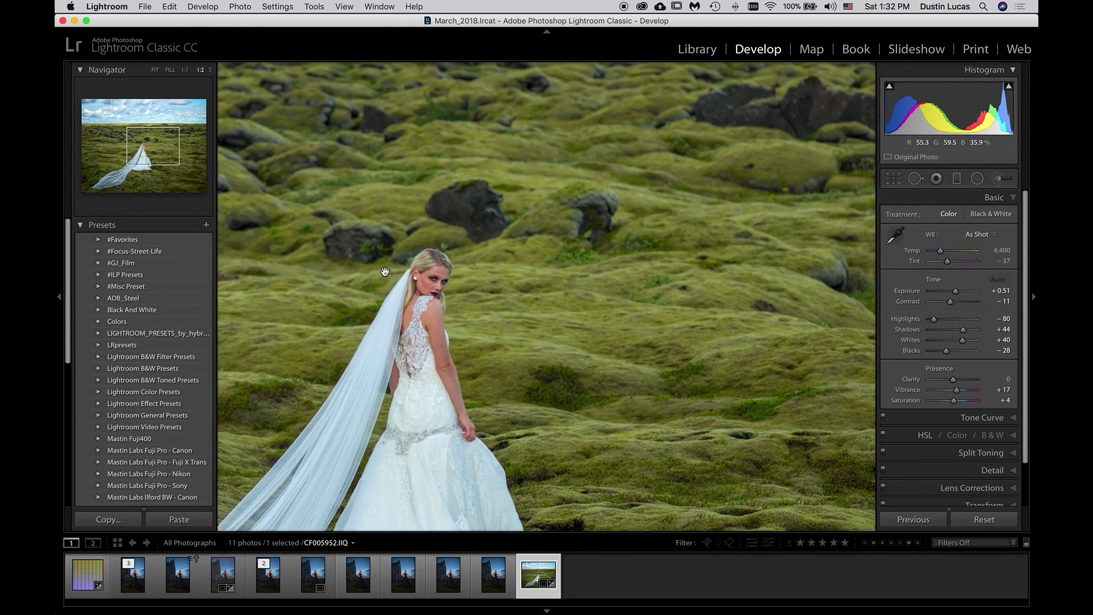
{"action": "key", "text": "shift+Tab"}
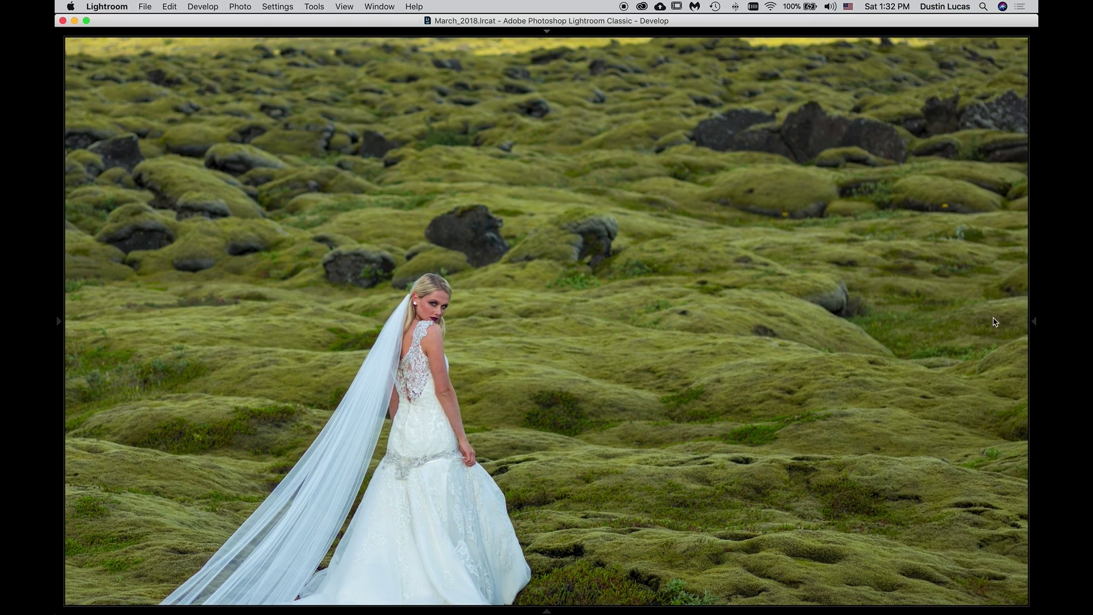
{"action": "left_click", "coordinate": [1032, 322]}
{"action": "left_click_drag", "start_coordinate": [577, 325], "coordinate": [513, 328]}
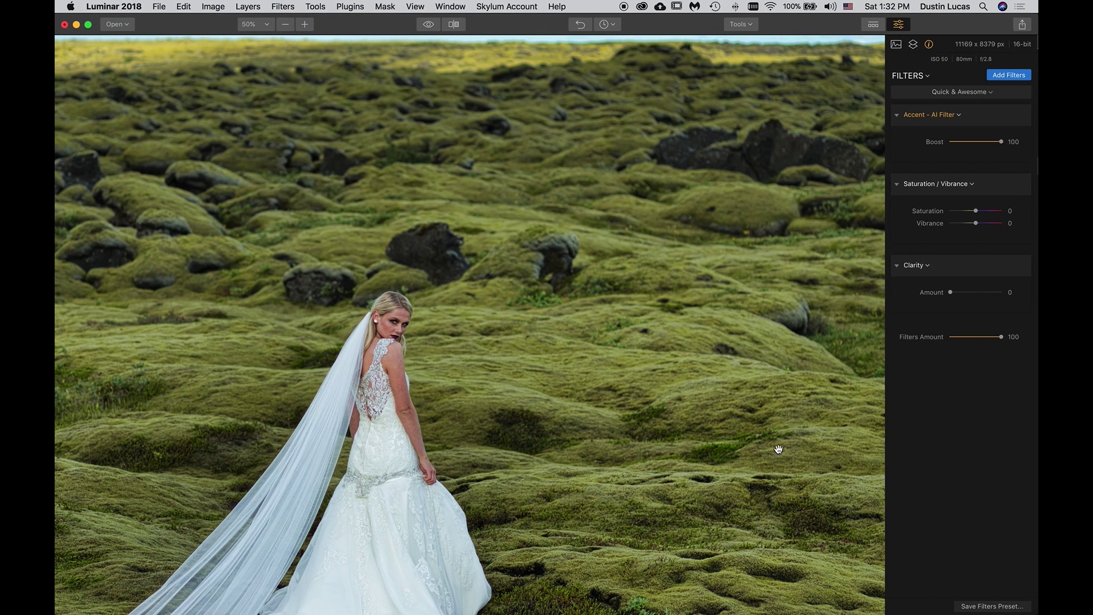
Alternate between Lightroom and Luminar to compare the Auto tone and Accent AI results on the bride and moss field
{"action": "key", "text": "super+Tab"}
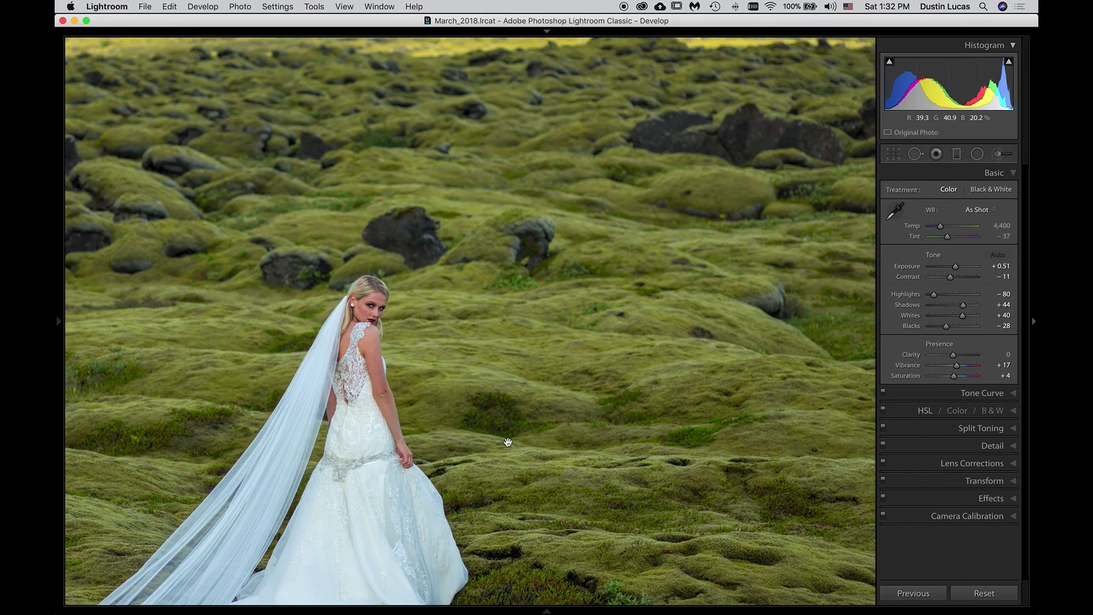
{"action": "key", "text": "super+Tab"}
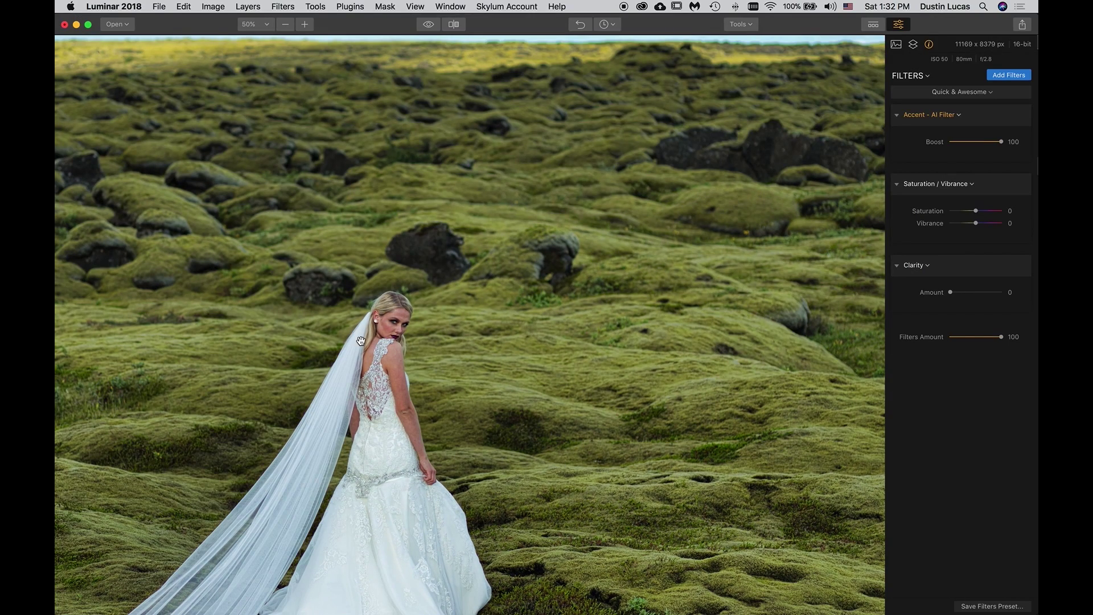
{"action": "key", "text": "super+Tab"}
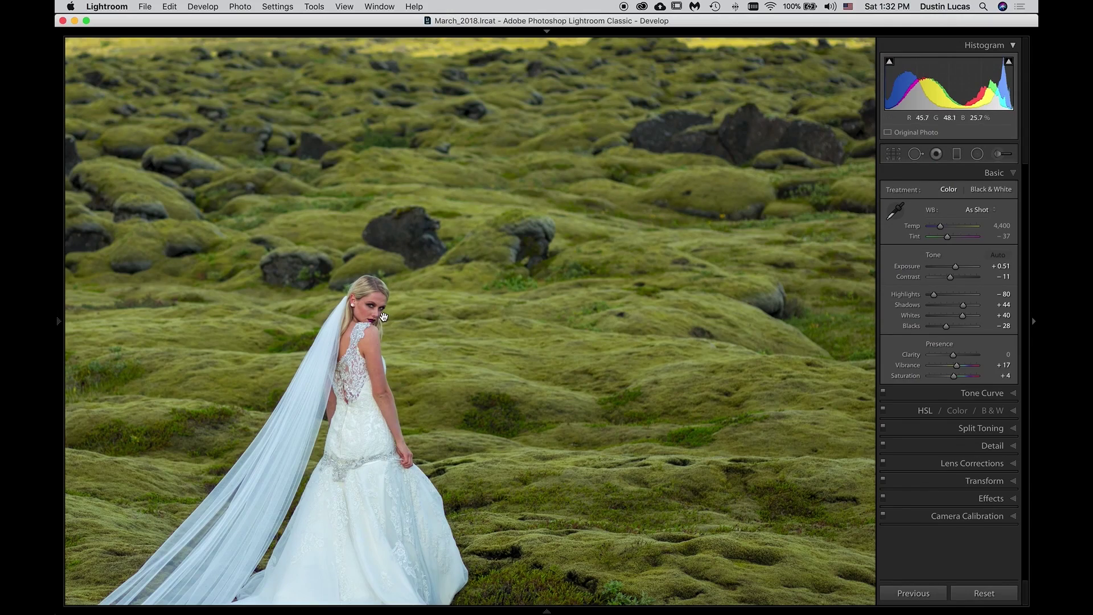
{"action": "key", "text": "super+Tab"}
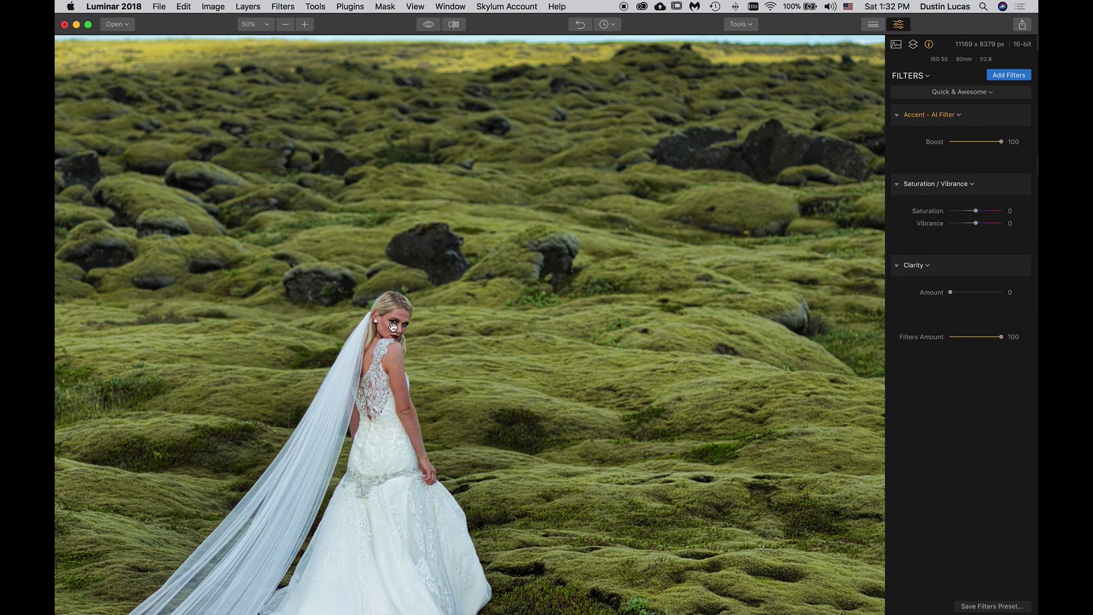
Magnify the bride in both Luminar and Lightroom, and switch between them to compare her face and dress up close
{"action": "key", "text": "super+equal"}
{"action": "left_click_drag", "start_coordinate": [390, 324], "coordinate": [441, 323]}
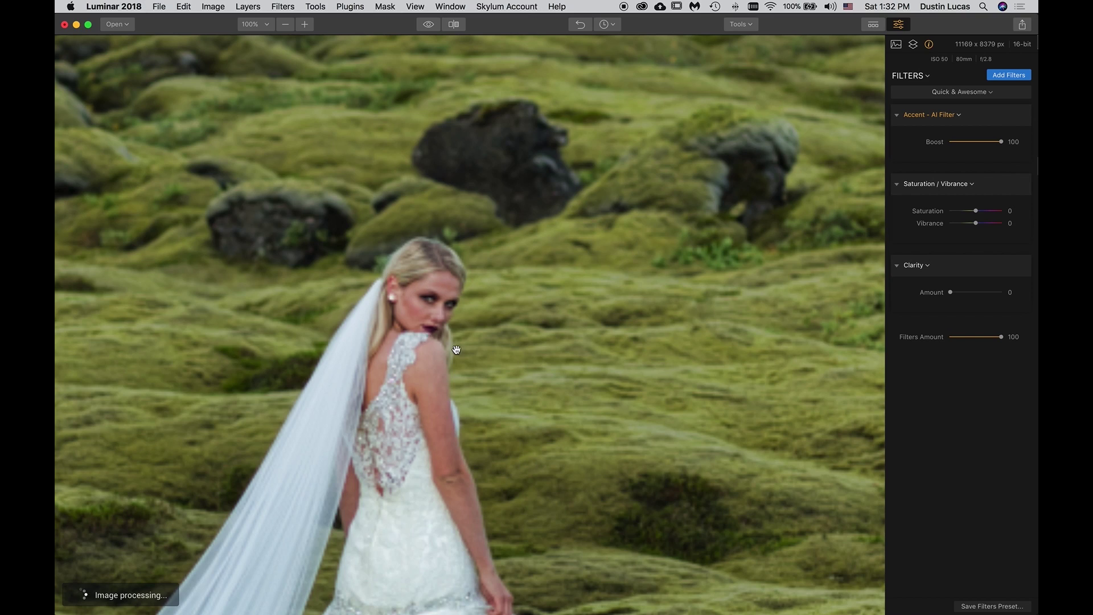
{"action": "key", "text": "super+Tab"}
{"action": "key", "text": "super+equal"}
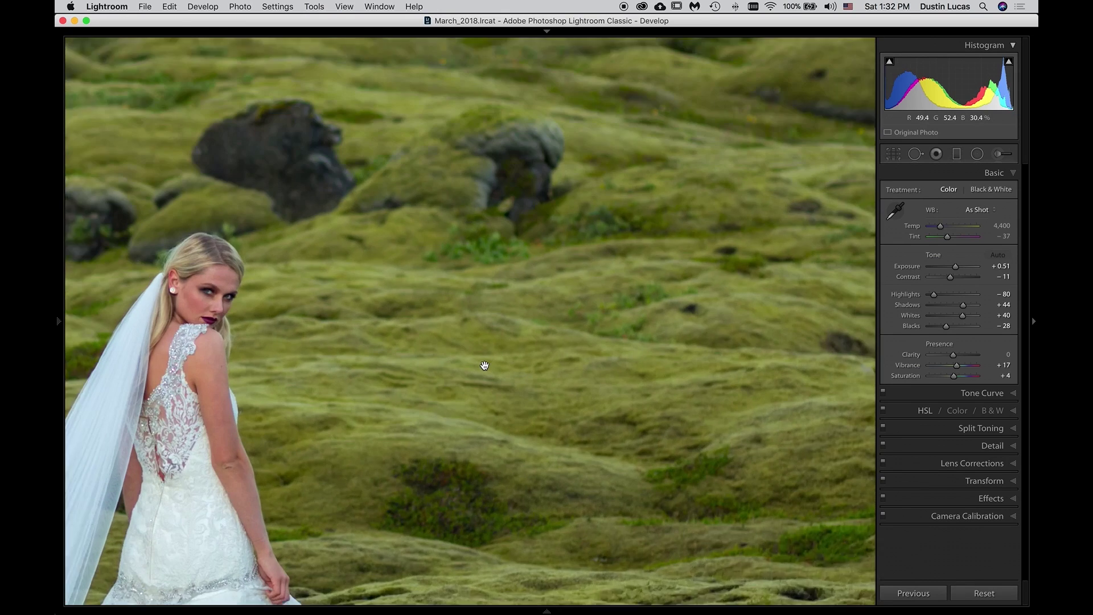
{"action": "left_click_drag", "start_coordinate": [275, 360], "coordinate": [474, 388]}
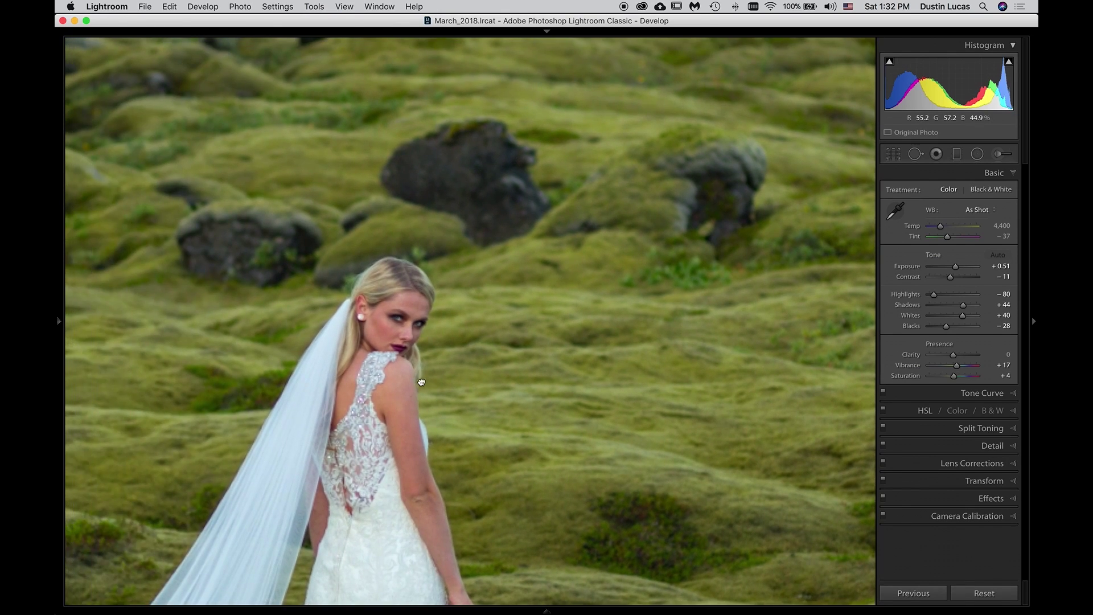
{"action": "key", "text": "super+Tab"}
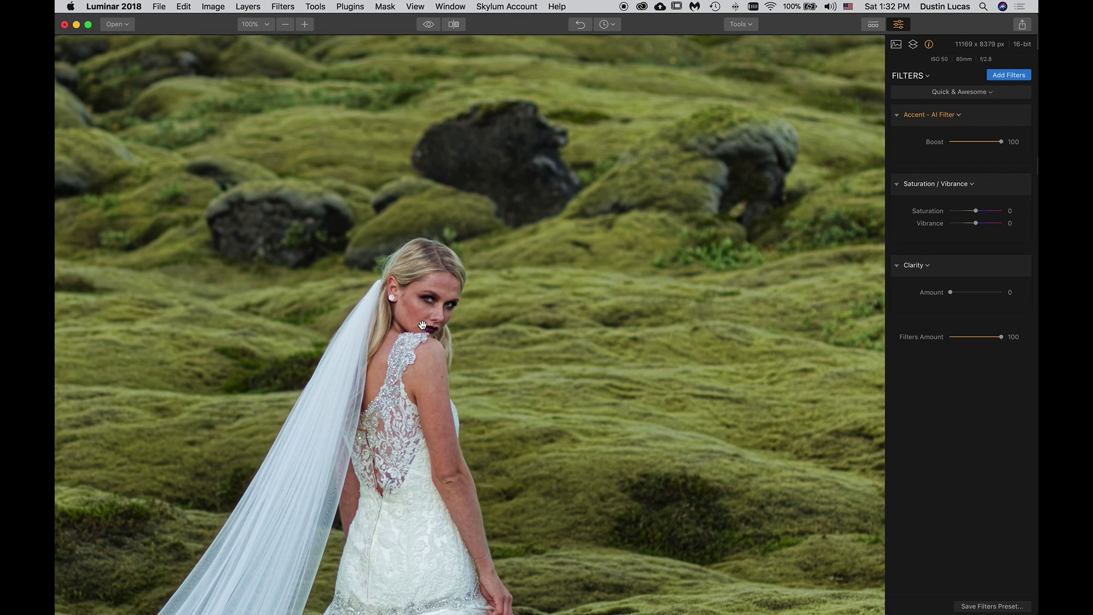
{"action": "key", "text": "super+Tab"}
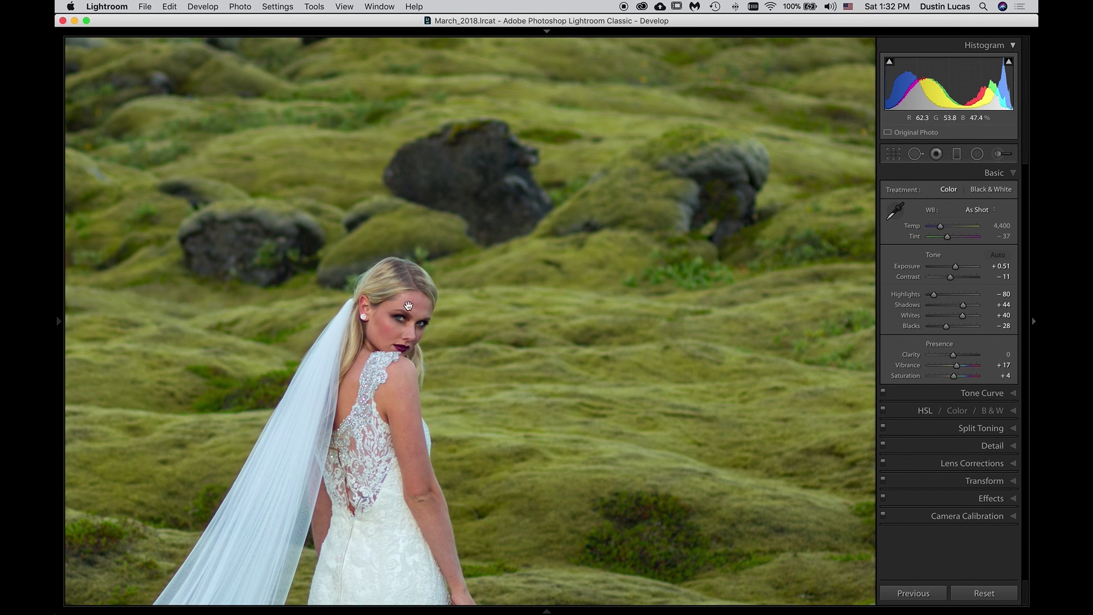
{"action": "key", "text": "super+Tab"}
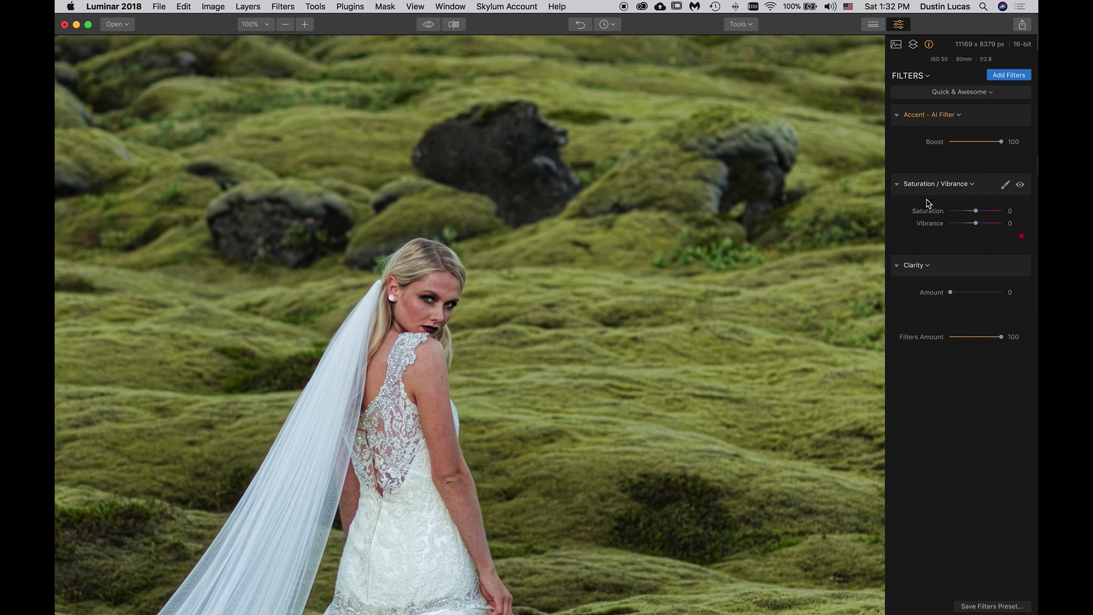
Return to the full image, clear the filter workspace, and add the RAW Develop filter from the Filters Catalog
{"action": "left_click", "coordinate": [442, 312]}
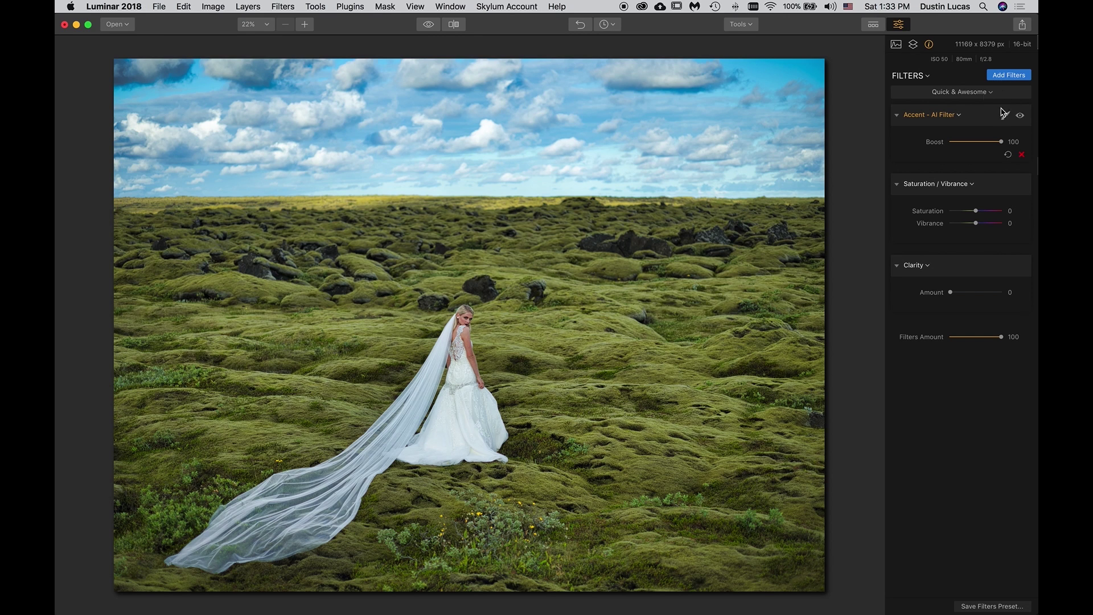
{"action": "left_click", "coordinate": [988, 94]}
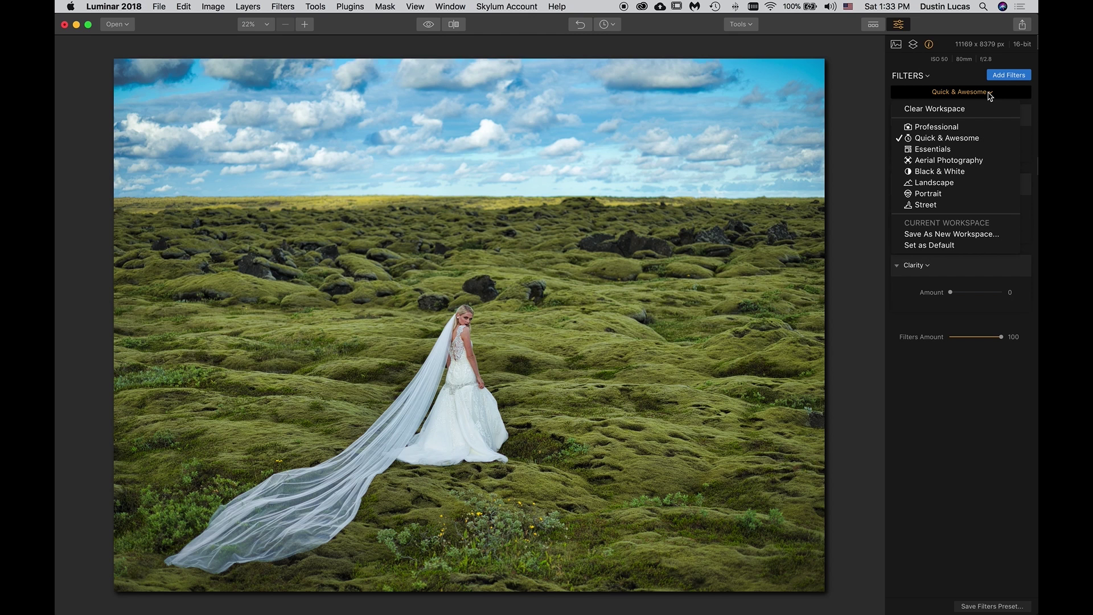
{"action": "left_click", "coordinate": [952, 109]}
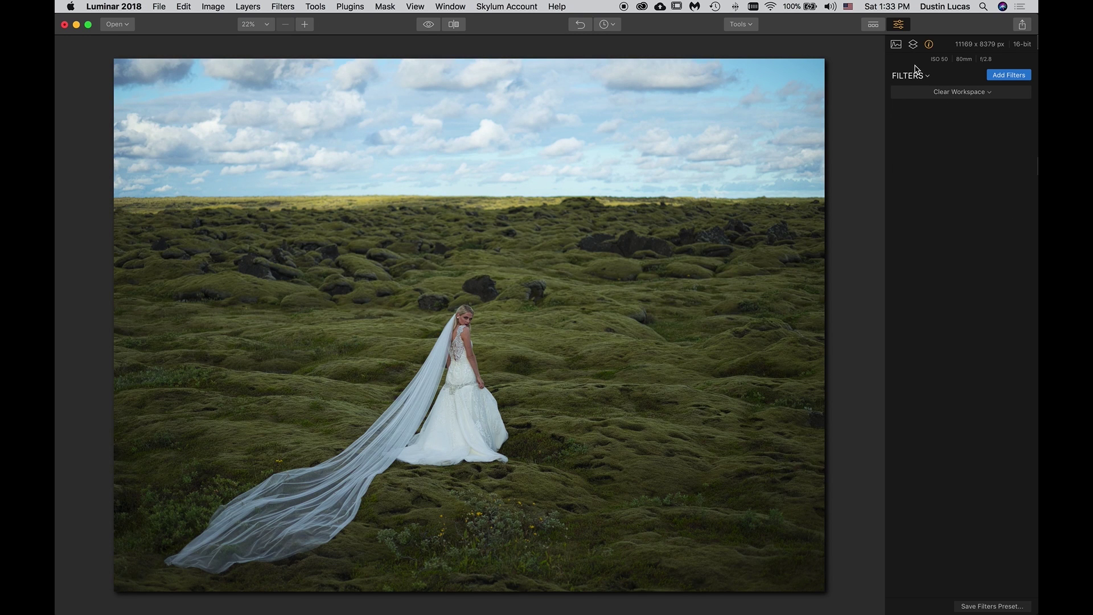
{"action": "left_click", "coordinate": [1001, 76]}
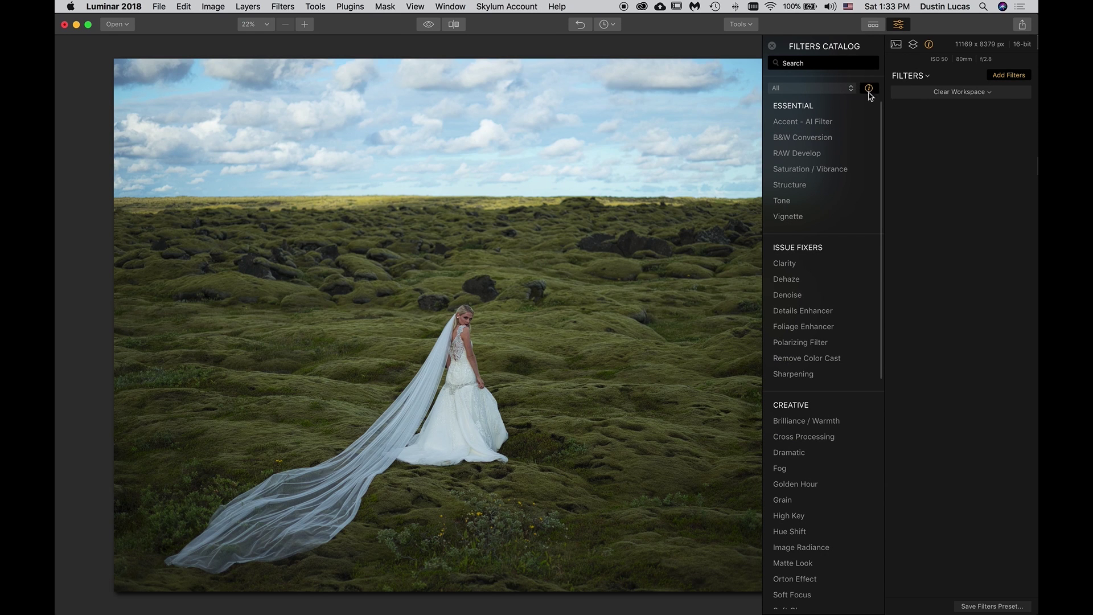
{"action": "mouse_move", "coordinate": [822, 128]}
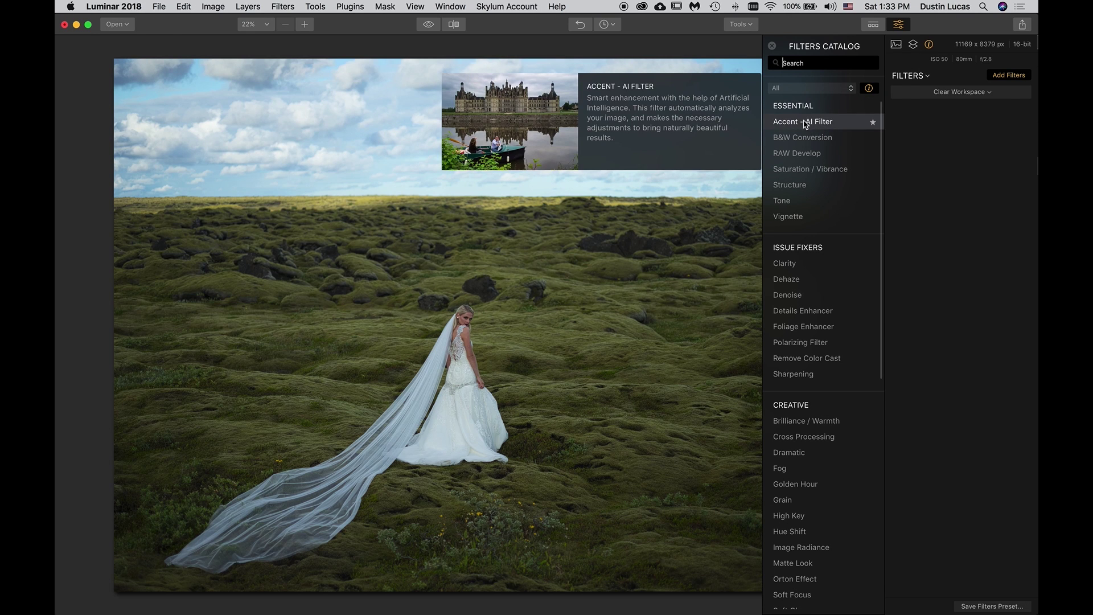
{"action": "left_click", "coordinate": [796, 155]}
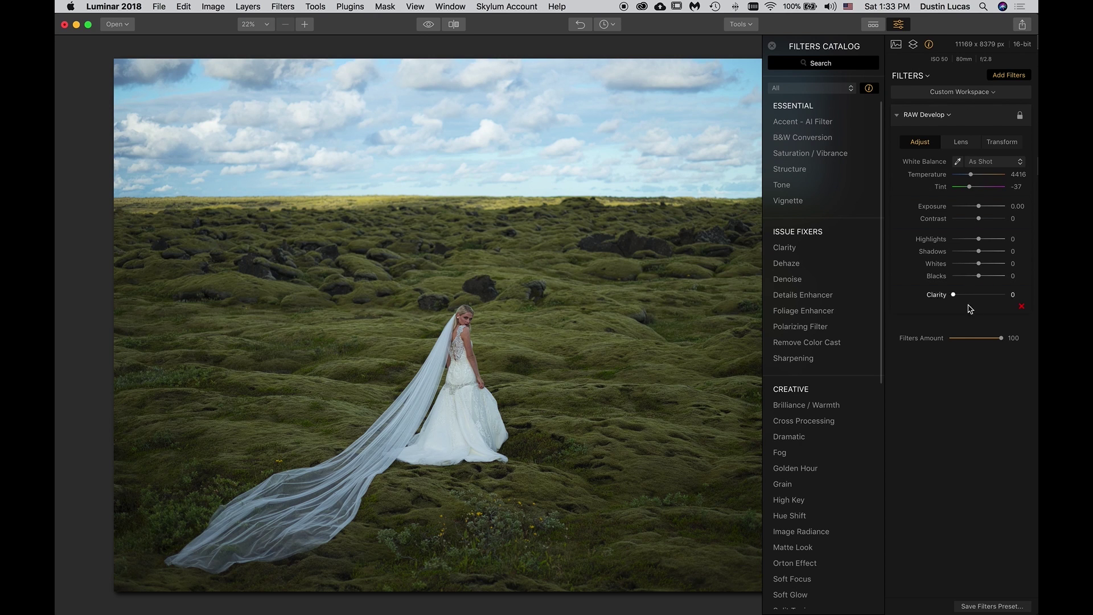
Try adding the Saturation / Vibrance and Tone filters below RAW Develop, and remove both again
{"action": "mouse_move", "coordinate": [858, 190]}
{"action": "mouse_move", "coordinate": [811, 152]}
{"action": "left_click", "coordinate": [808, 154]}
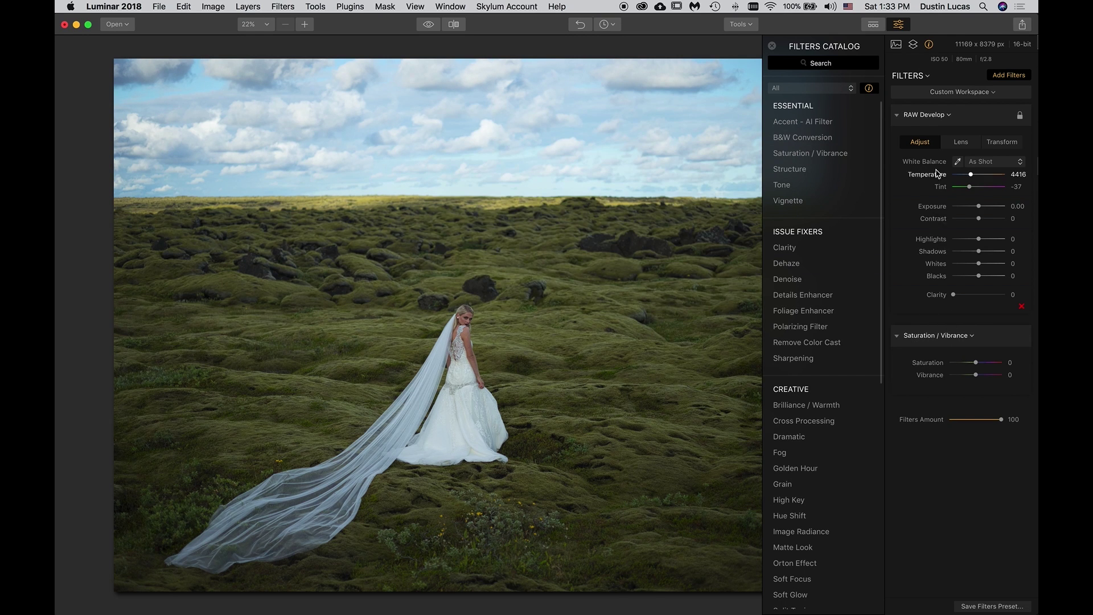
{"action": "mouse_move", "coordinate": [818, 162]}
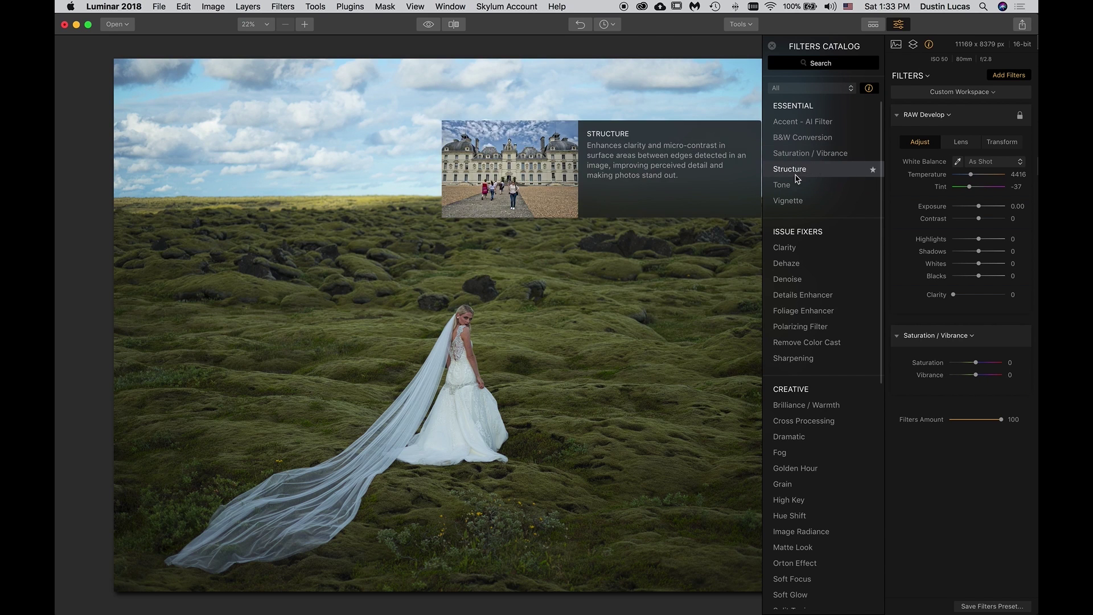
{"action": "mouse_move", "coordinate": [781, 188]}
{"action": "left_click", "coordinate": [782, 186]}
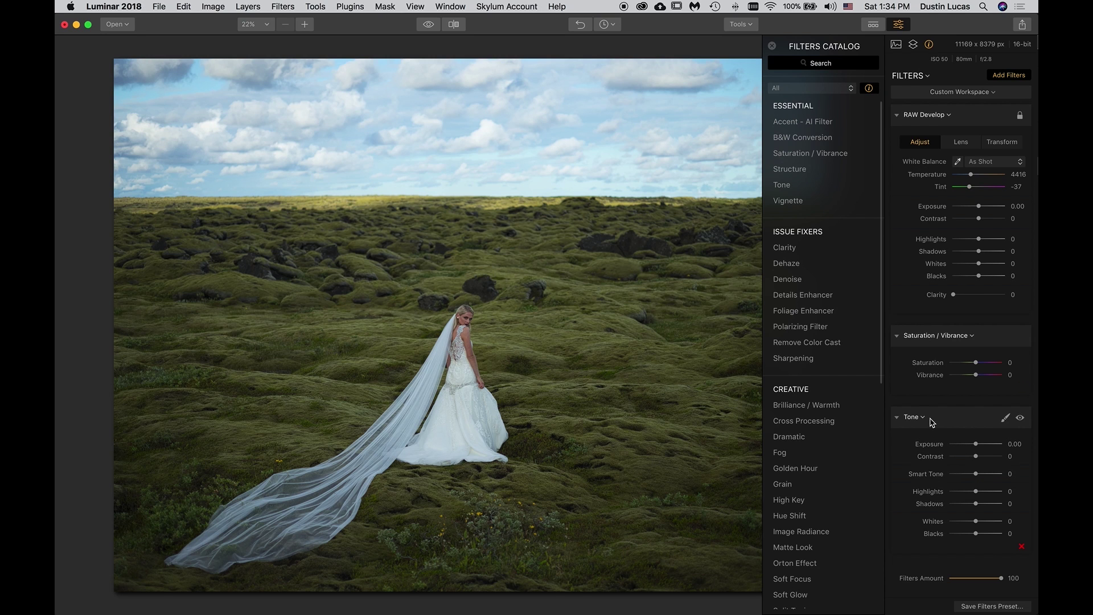
{"action": "left_click", "coordinate": [1022, 547]}
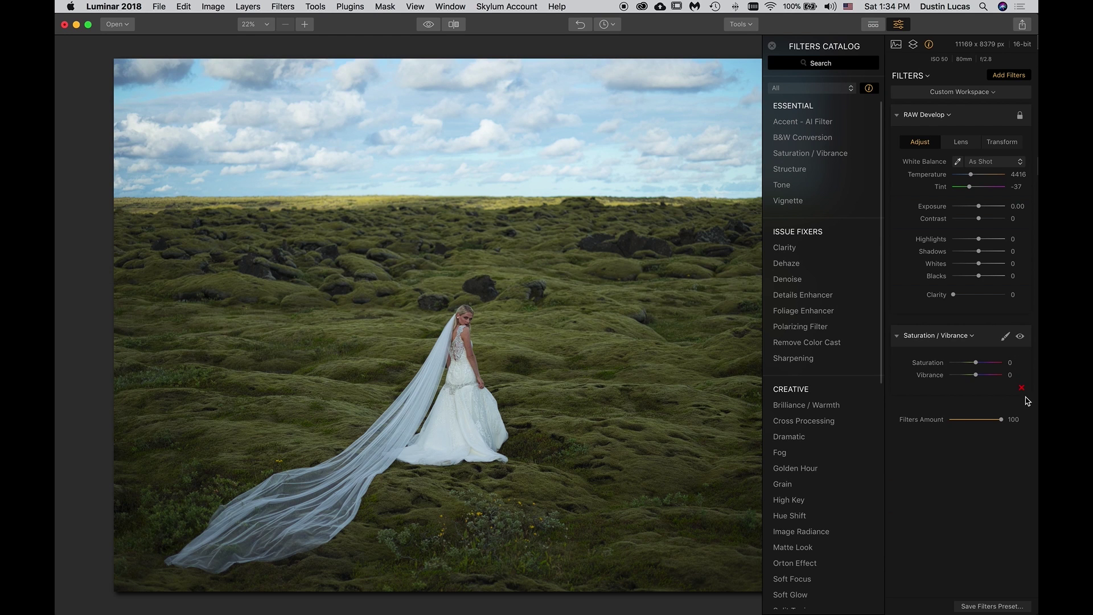
{"action": "left_click", "coordinate": [1022, 389]}
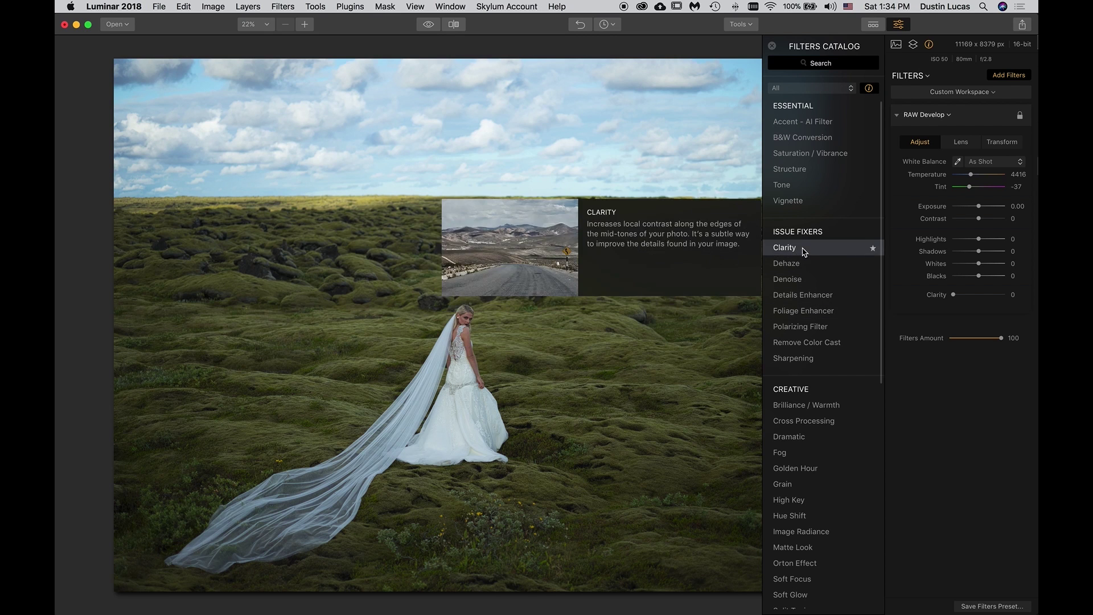
Add the Structure filter, and raise the RAW Develop exposure to 0.17 with the histogram shown
{"action": "left_click", "coordinate": [799, 170]}
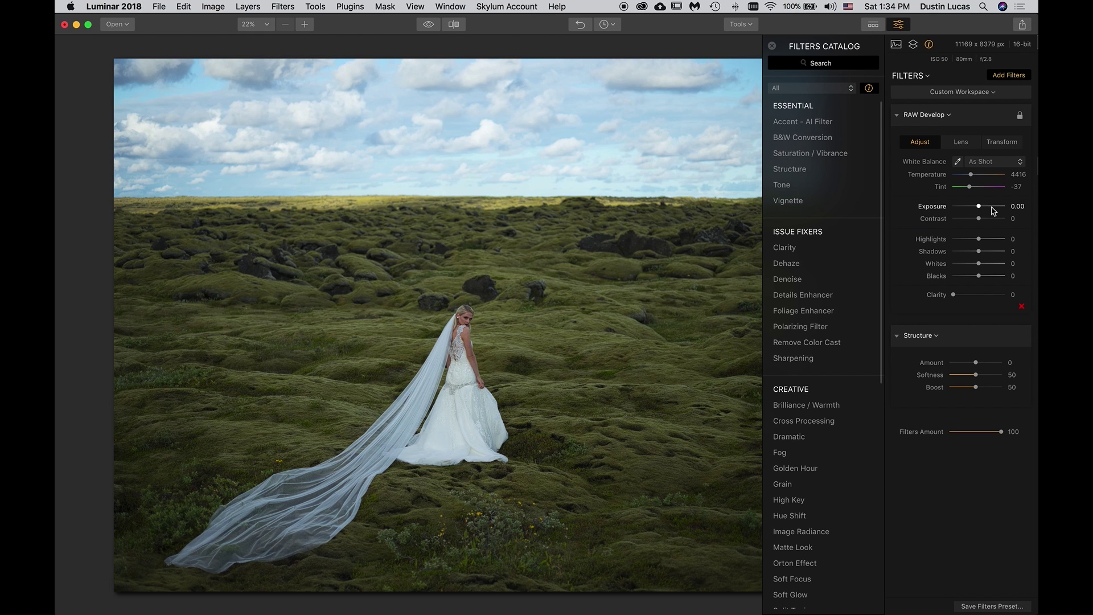
{"action": "left_click_drag", "start_coordinate": [979, 206], "coordinate": [981, 205]}
{"action": "left_click", "coordinate": [896, 44]}
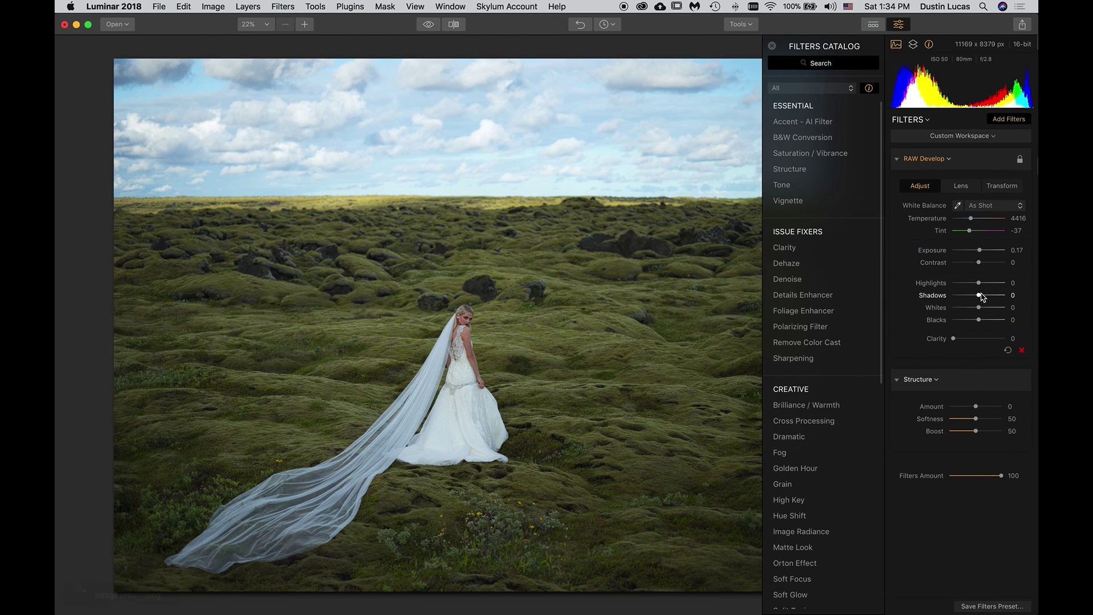
Set RAW Develop's Highlights to -39, Shadows to 42 and Exposure to 0.22, close the Filters Catalog, and adjust Whites and Blacks
{"action": "left_click_drag", "start_coordinate": [984, 297], "coordinate": [971, 288]}
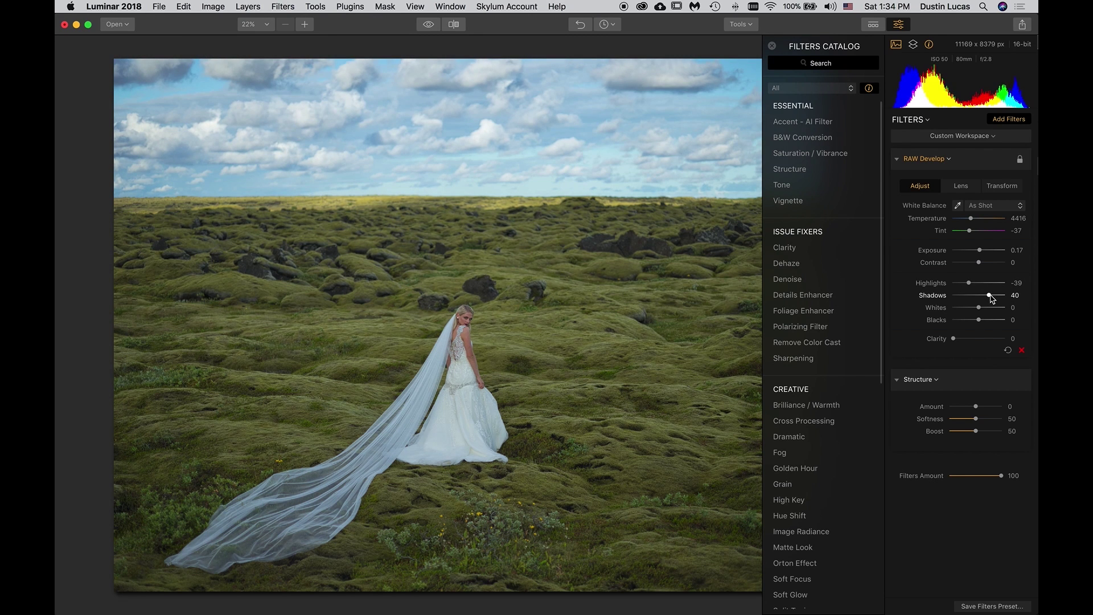
{"action": "left_click", "coordinate": [980, 251]}
{"action": "left_click_drag", "start_coordinate": [989, 295], "coordinate": [989, 295]}
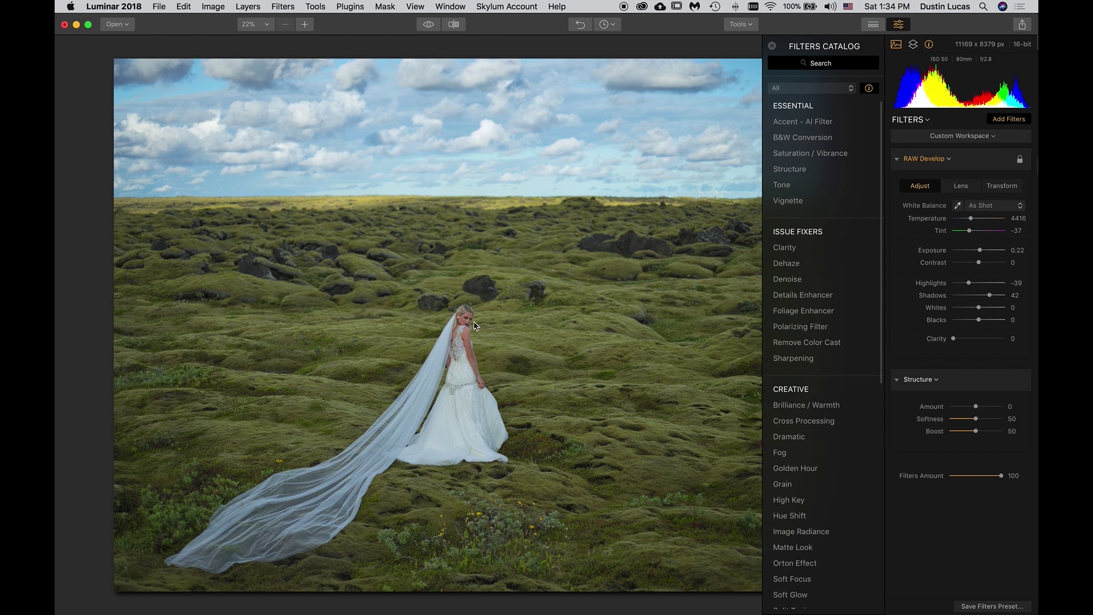
{"action": "left_click", "coordinate": [773, 45]}
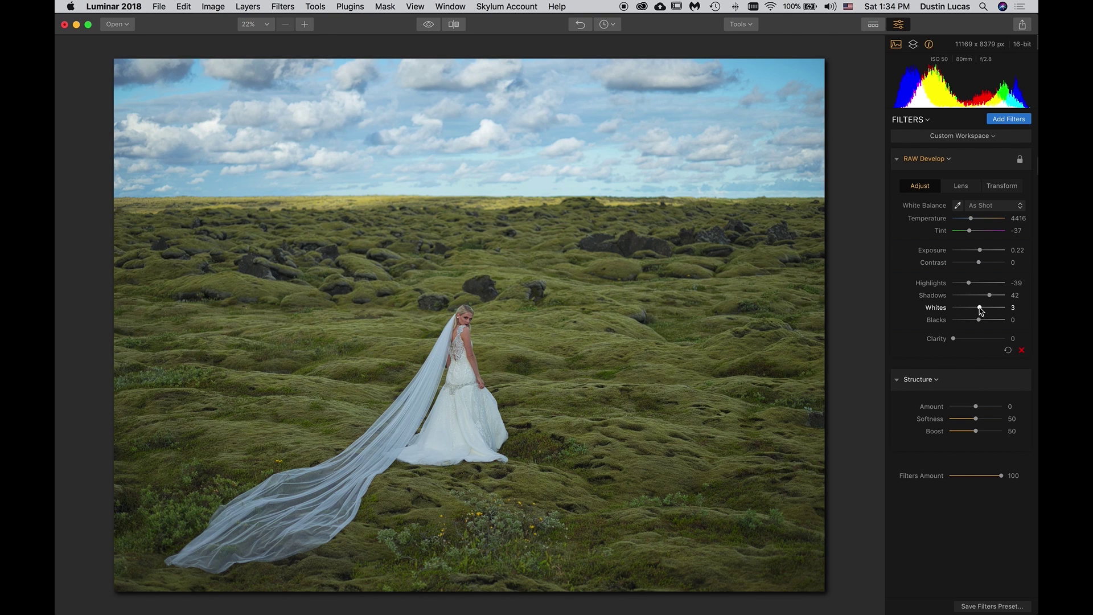
{"action": "left_click_drag", "start_coordinate": [980, 310], "coordinate": [975, 323]}
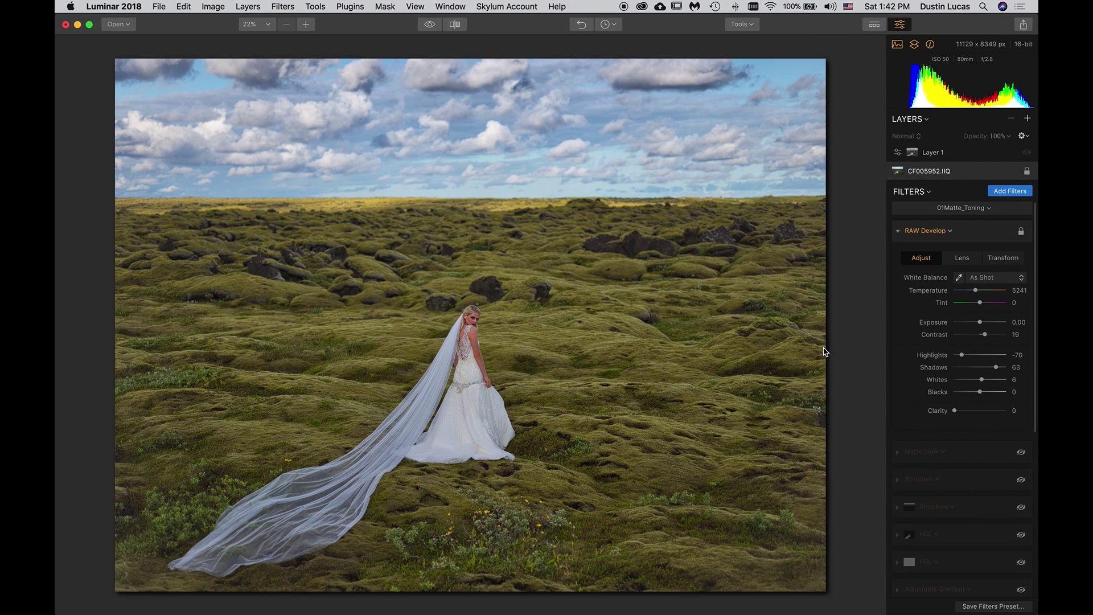
Review the saved 01Matte_Toning workspace in the workspace list and look through its whole stack of filters
{"action": "left_click", "coordinate": [991, 209]}
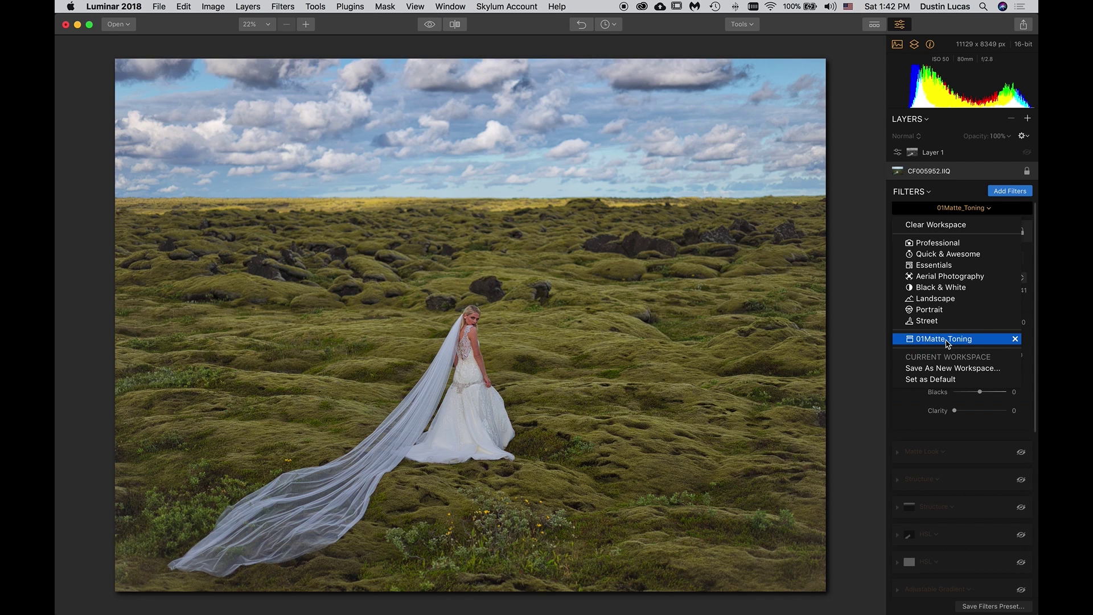
{"action": "left_click", "coordinate": [865, 351]}
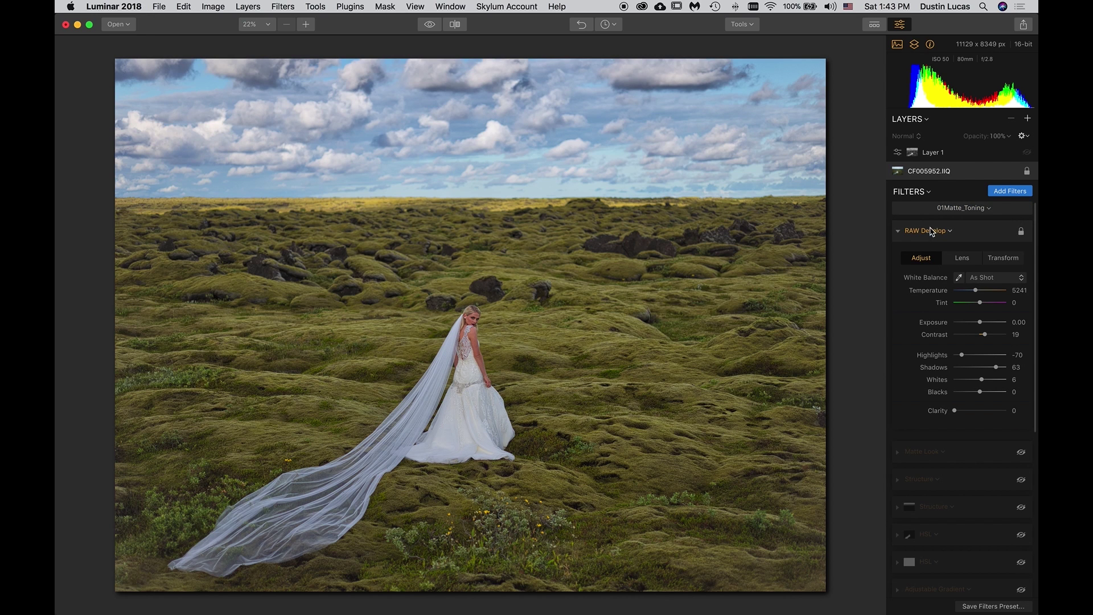
{"action": "scroll", "coordinate": [931, 317], "scroll_direction": "down", "scroll_amount": 5}
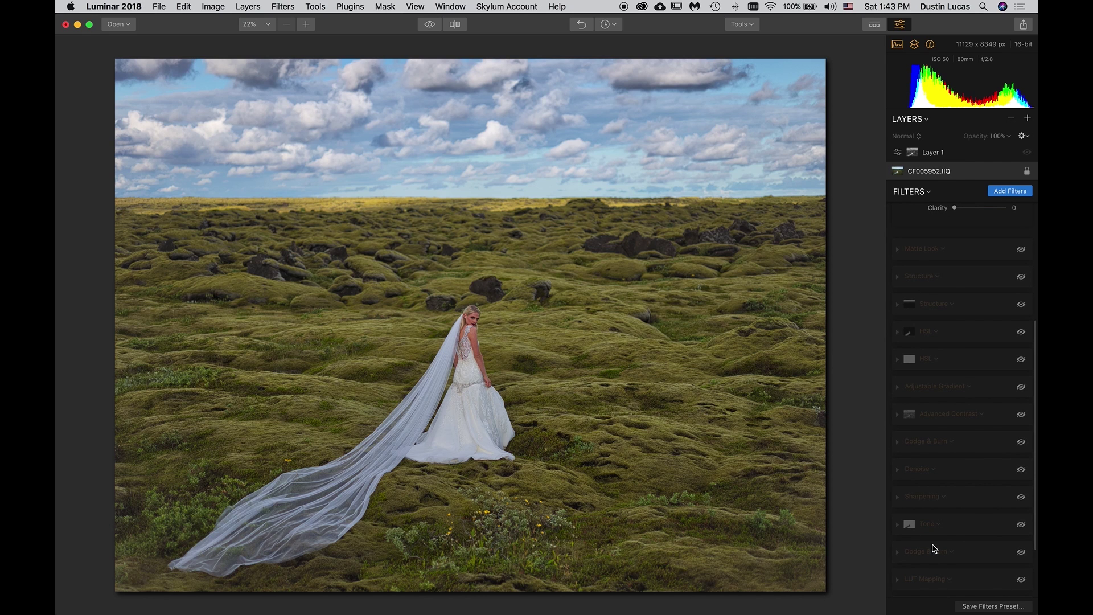
{"action": "scroll", "coordinate": [933, 549], "scroll_direction": "up", "scroll_amount": 5}
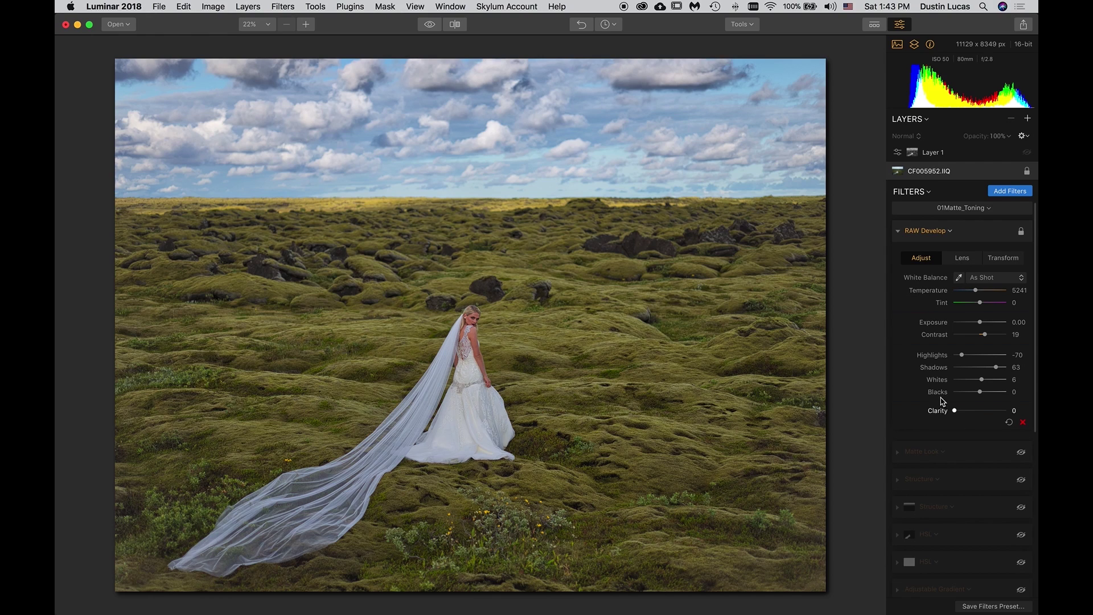
Compare the RAW Develop result with the original image several times by switching the before view on and off
{"action": "key", "text": "backslash"}
{"action": "key", "text": "backslash"}
{"action": "key", "text": "backslash"}
{"action": "key", "text": "backslash"}
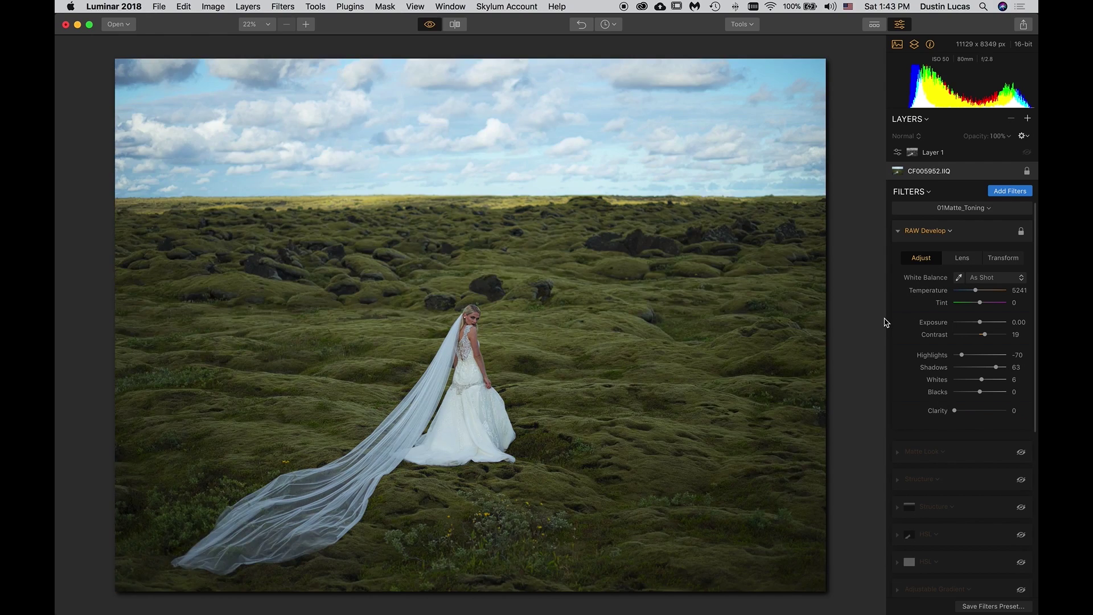
{"action": "key", "text": "backslash"}
{"action": "key", "text": "backslash"}
{"action": "key", "text": "backslash"}
{"action": "key", "text": "backslash"}
{"action": "key", "text": "backslash"}
{"action": "key", "text": "backslash"}
{"action": "key", "text": "backslash"}
{"action": "key", "text": "backslash"}
{"action": "key", "text": "backslash"}
{"action": "key", "text": "backslash"}
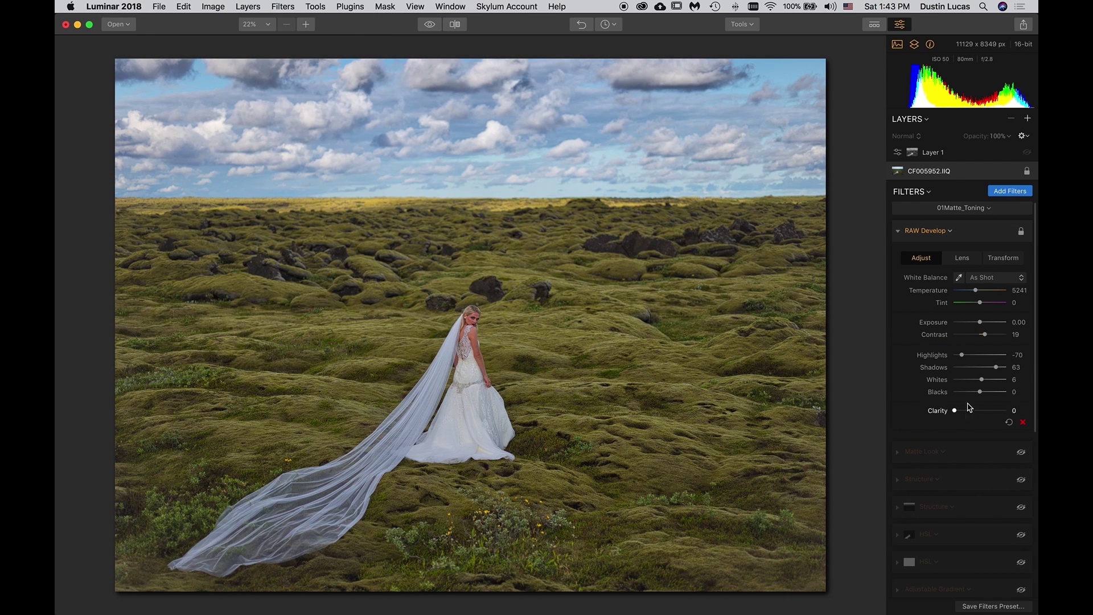
Try RAW Develop's Blacks at -15, and reset the setting to its default
{"action": "left_click_drag", "start_coordinate": [980, 393], "coordinate": [977, 395]}
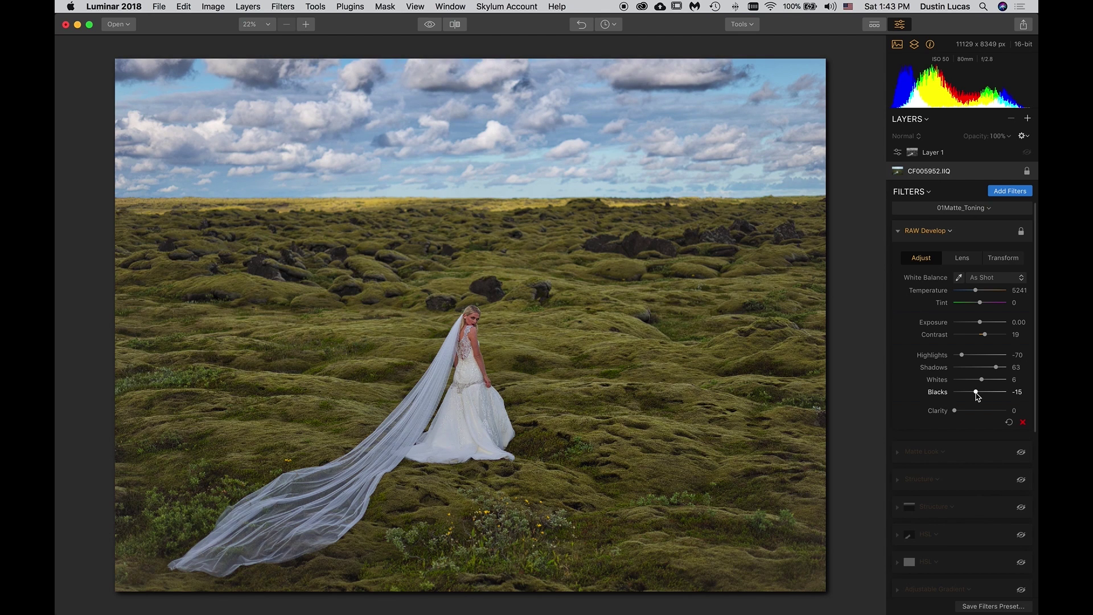
{"action": "double_click", "coordinate": [942, 397]}
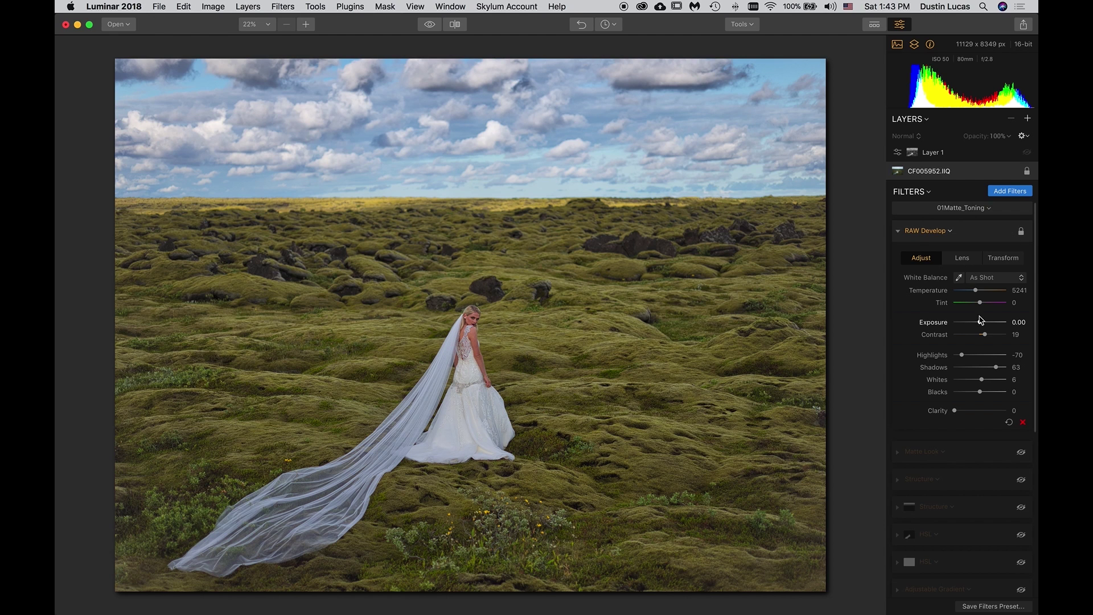
Try RAW Develop's lens Distortion at 0 and 100, settle on 25, then reset the Devignette Amount and undo that reset
{"action": "left_click", "coordinate": [962, 258]}
{"action": "mouse_move", "coordinate": [940, 279]}
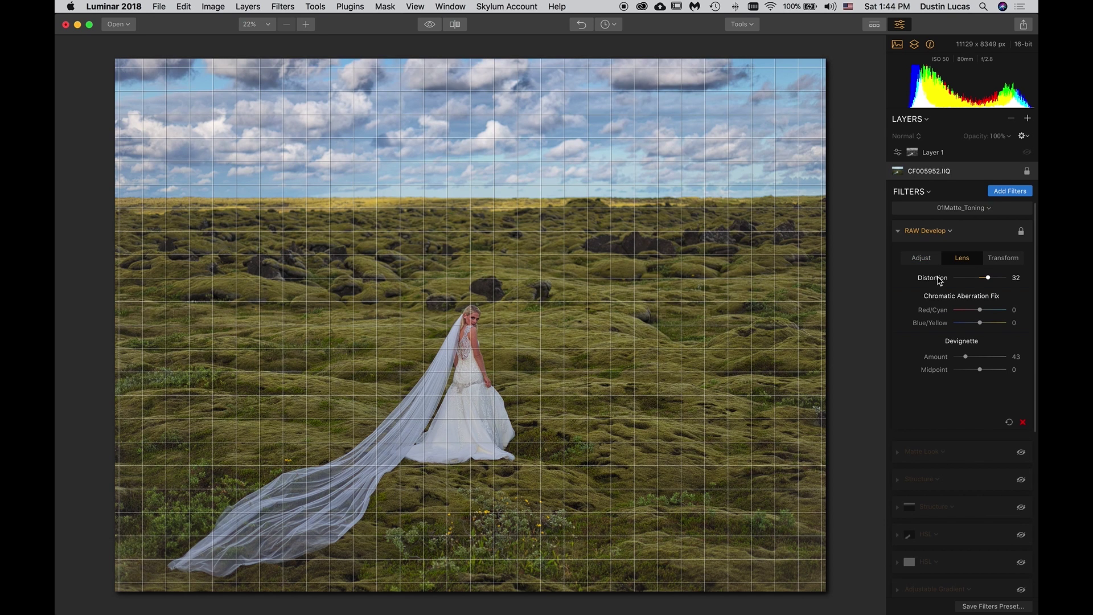
{"action": "double_click", "coordinate": [938, 278]}
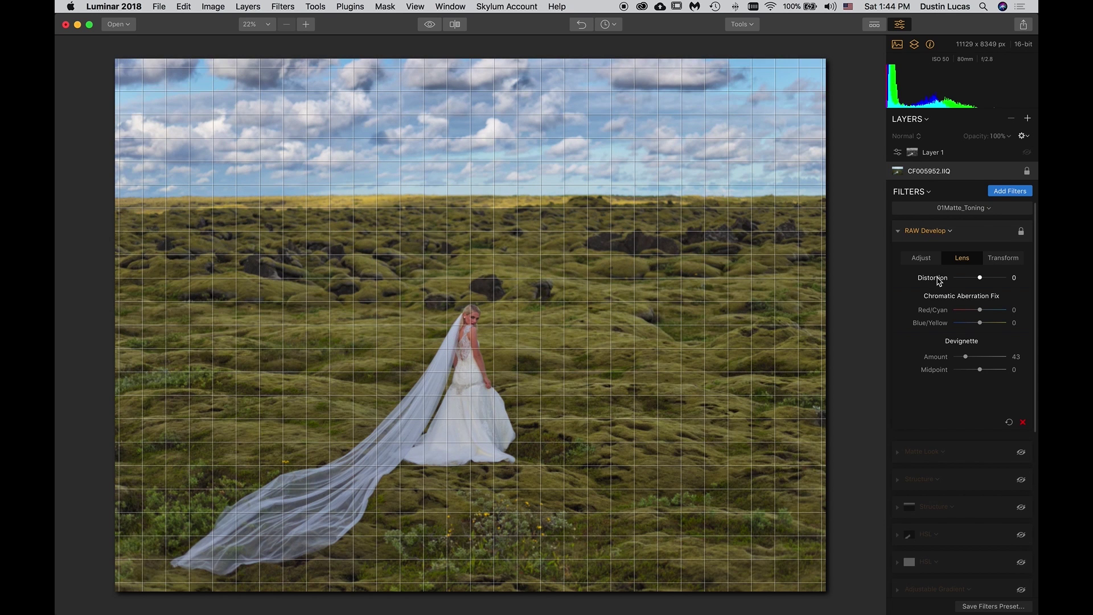
{"action": "left_click_drag", "start_coordinate": [981, 281], "coordinate": [1009, 282]}
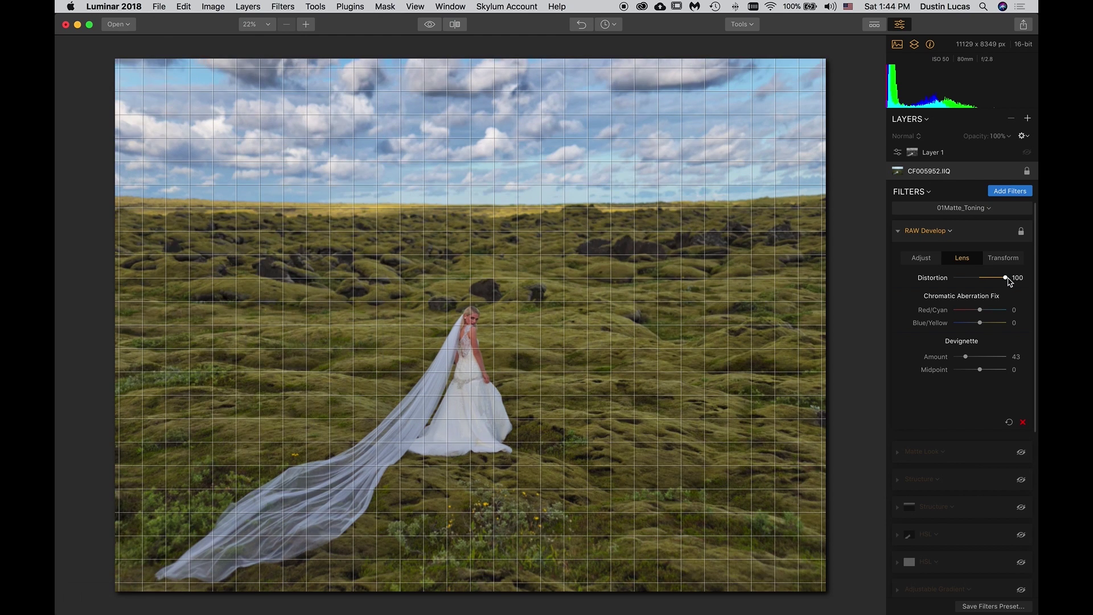
{"action": "left_click_drag", "start_coordinate": [1009, 282], "coordinate": [990, 282]}
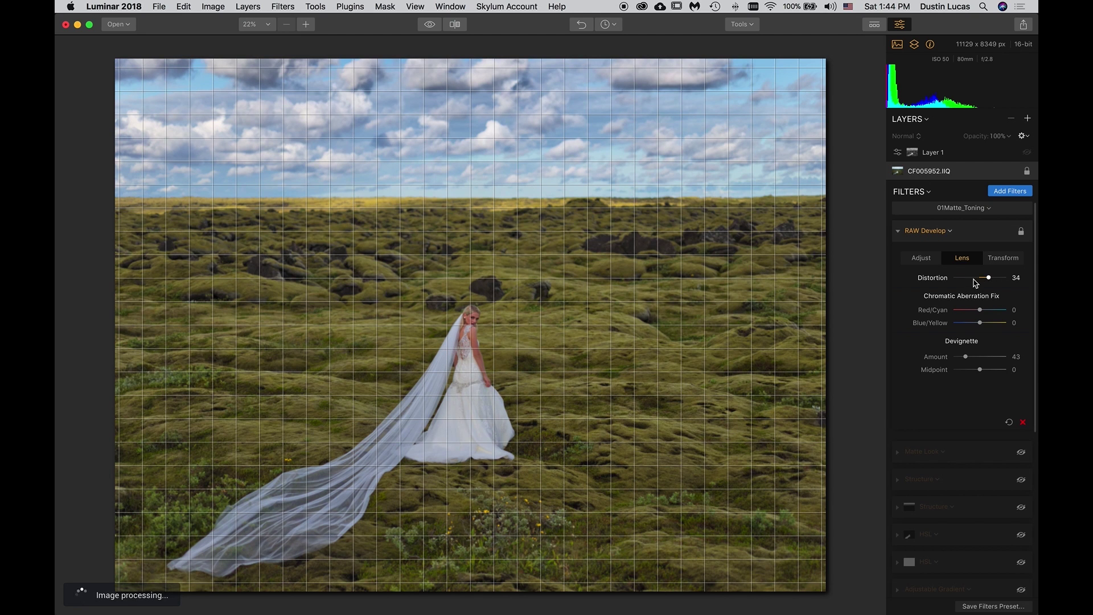
{"action": "left_click_drag", "start_coordinate": [989, 281], "coordinate": [988, 282]}
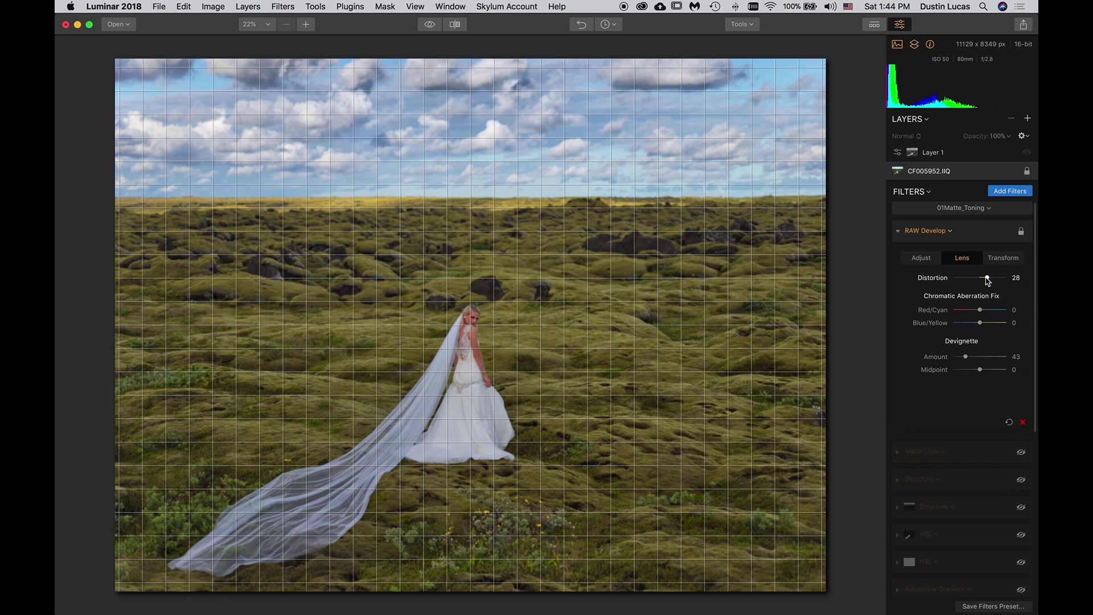
{"action": "left_click_drag", "start_coordinate": [988, 281], "coordinate": [986, 282]}
{"action": "double_click", "coordinate": [938, 358]}
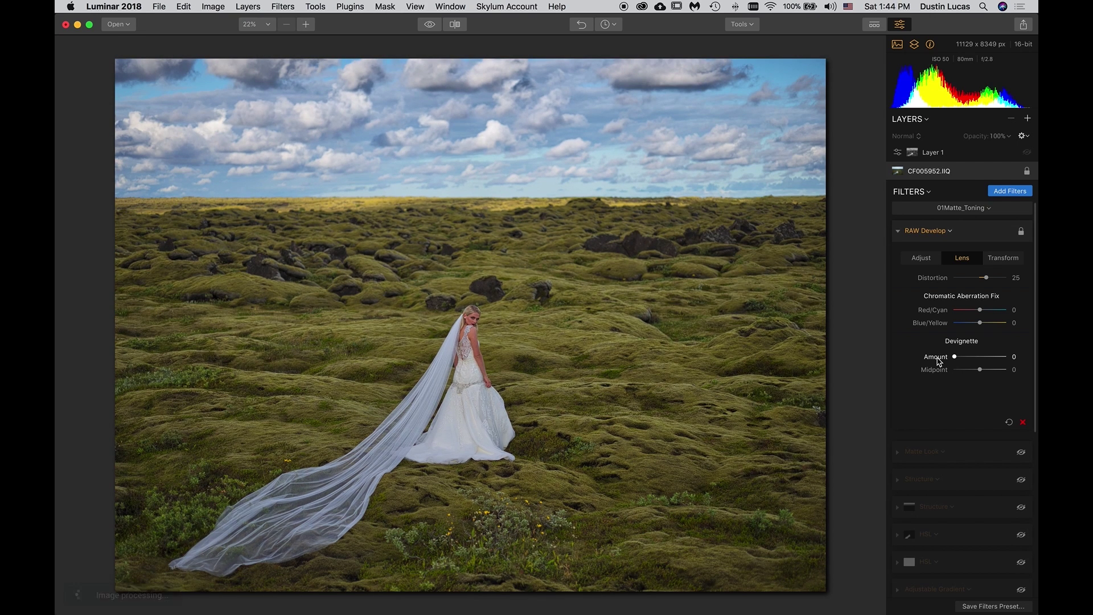
{"action": "key", "text": "super+z"}
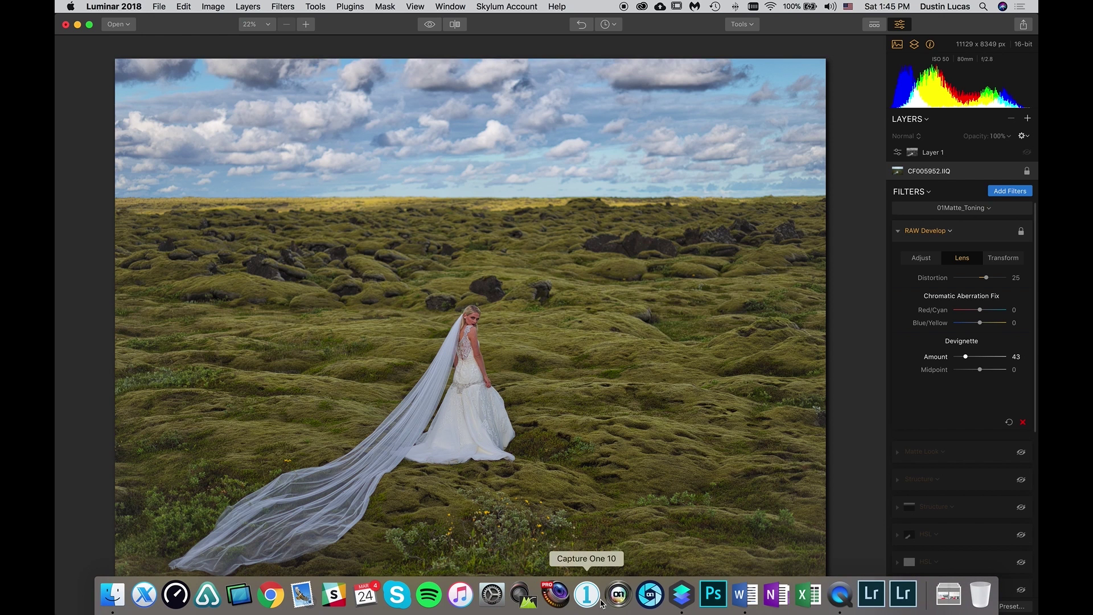
{"action": "right_click", "coordinate": [687, 594]}
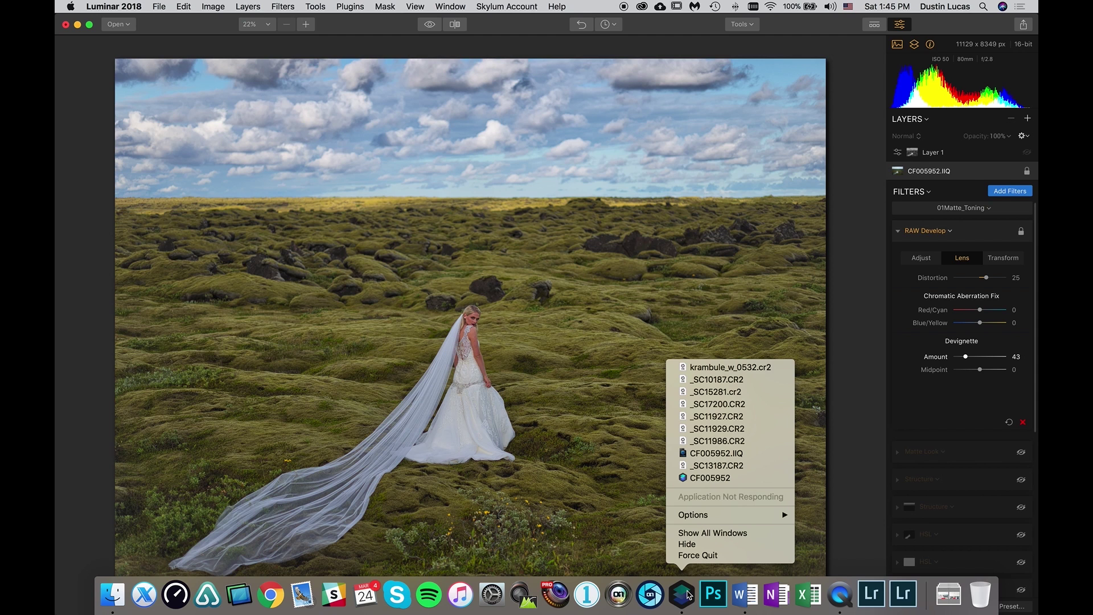
{"action": "left_click", "coordinate": [839, 519]}
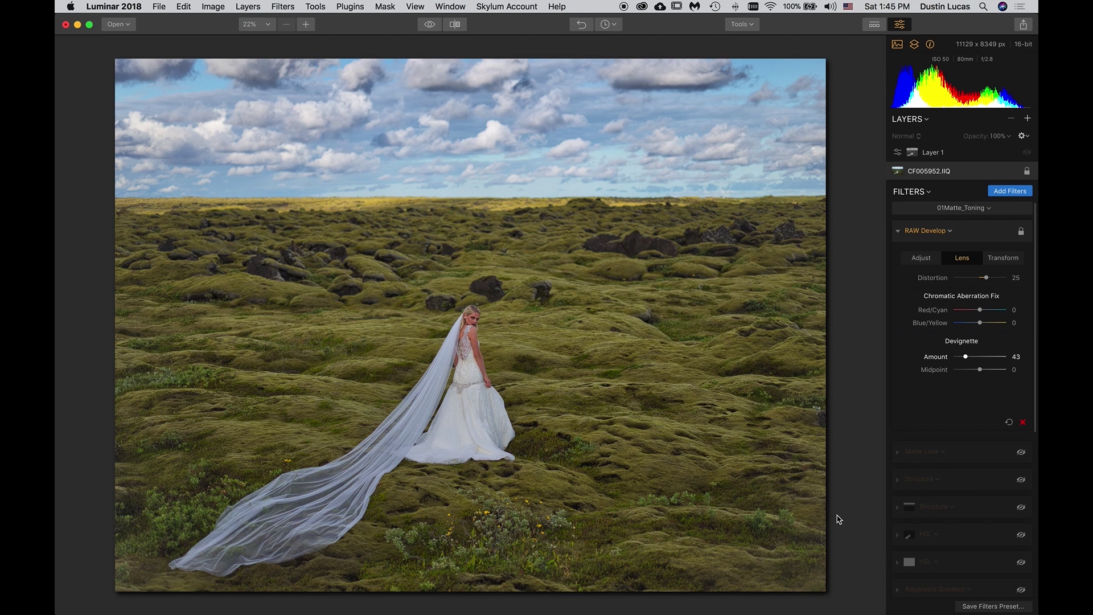
Try a Devignette Amount of 54 in the lens settings, and undo the change
{"action": "mouse_move", "coordinate": [839, 612]}
{"action": "left_click_drag", "start_coordinate": [966, 358], "coordinate": [968, 359]}
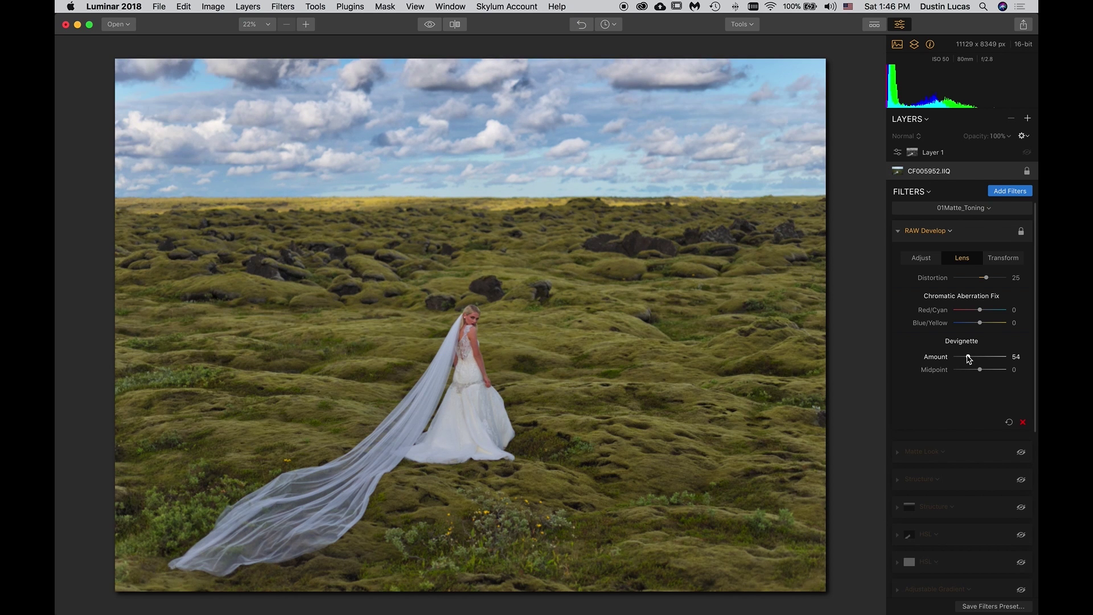
{"action": "key", "text": "super+z"}
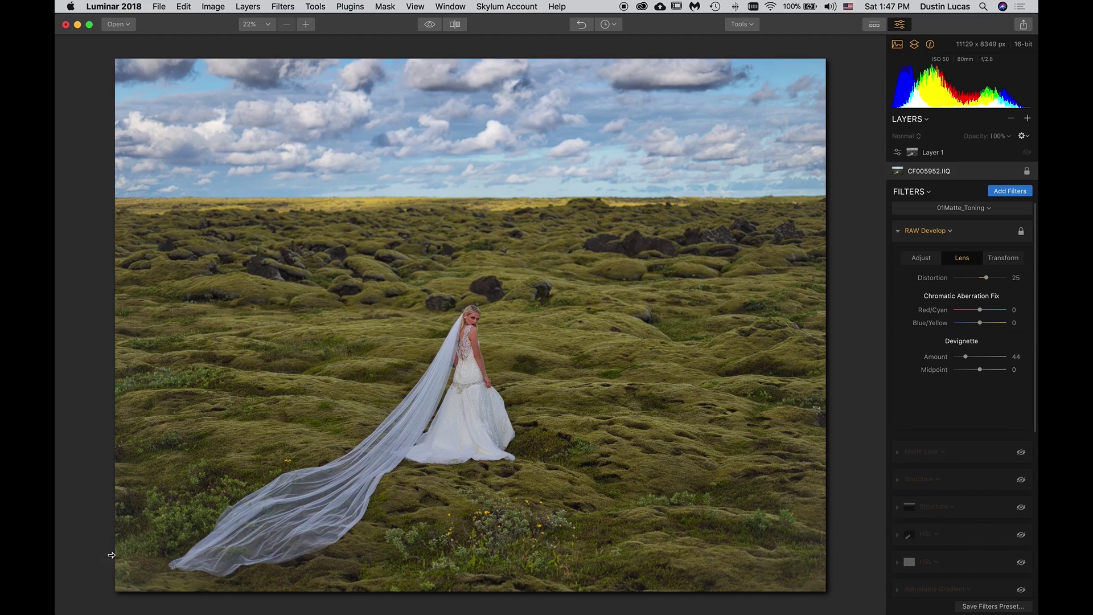
Compare the lens-corrected image with the original repeatedly, and view RAW Develop's Transform settings
{"action": "key", "text": "backslash"}
{"action": "key", "text": "backslash"}
{"action": "key", "text": "backslash"}
{"action": "key", "text": "backslash"}
{"action": "key", "text": "backslash"}
{"action": "key", "text": "backslash"}
{"action": "key", "text": "backslash"}
{"action": "key", "text": "backslash"}
{"action": "key", "text": "backslash"}
{"action": "key", "text": "backslash"}
{"action": "left_click", "coordinate": [1007, 260]}
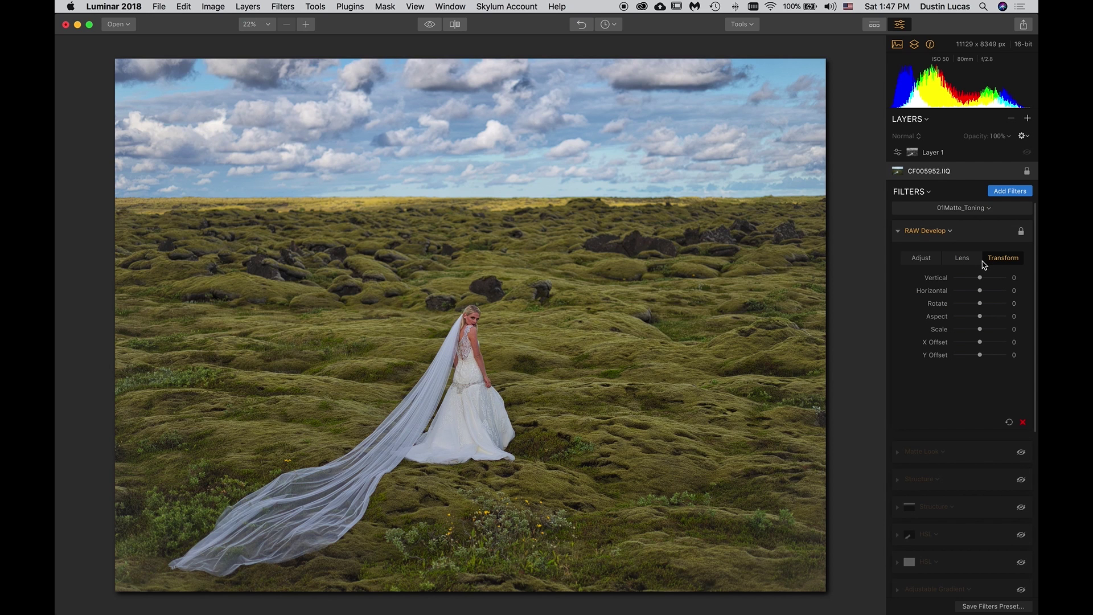
{"action": "mouse_move", "coordinate": [981, 278]}
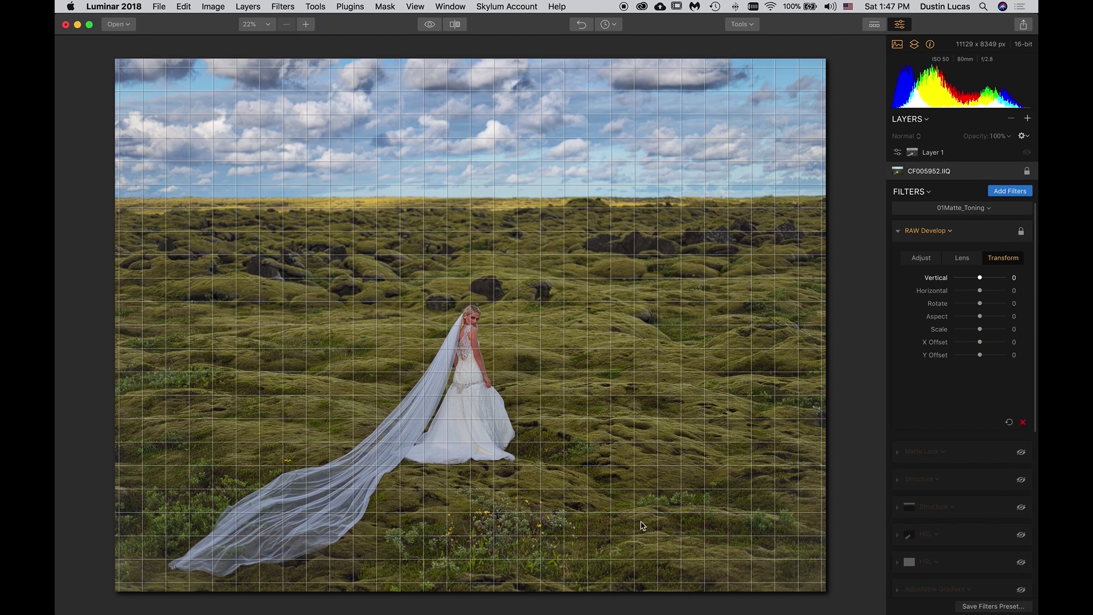
Force quit Luminar 2018, and reopen the CF005952 document from the 04_Luminar folder in Finder
{"action": "mouse_move", "coordinate": [644, 602]}
{"action": "right_click", "coordinate": [684, 597]}
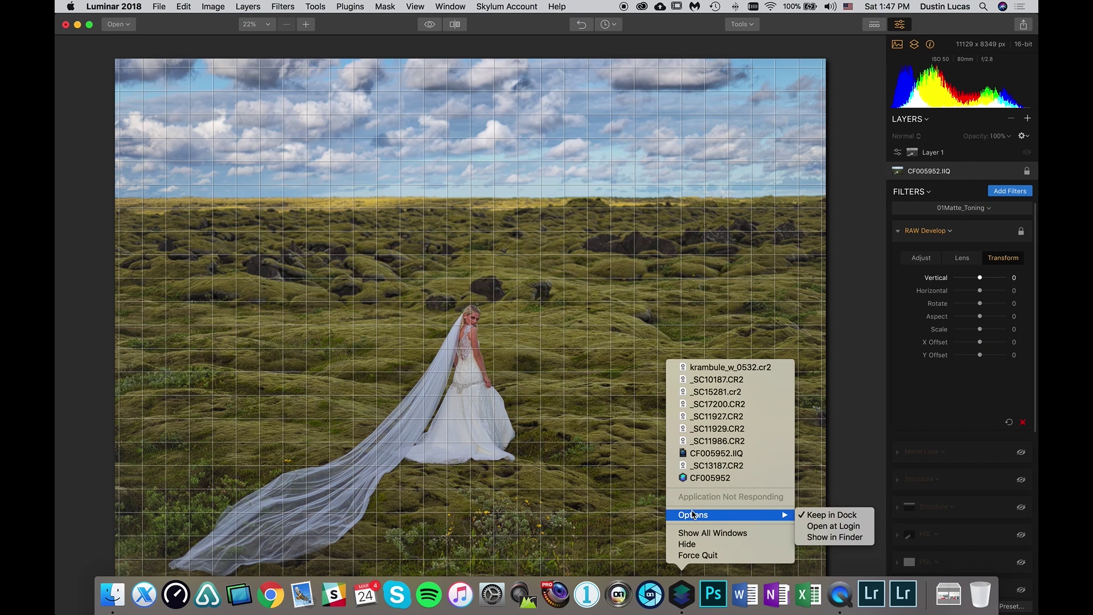
{"action": "left_click", "coordinate": [698, 556]}
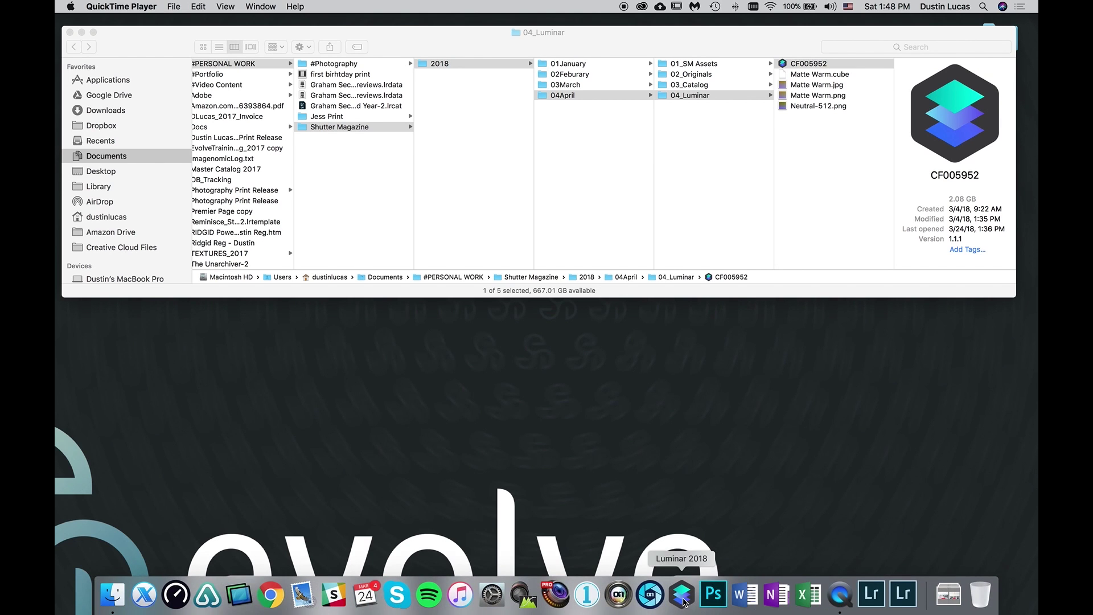
{"action": "left_click", "coordinate": [803, 174]}
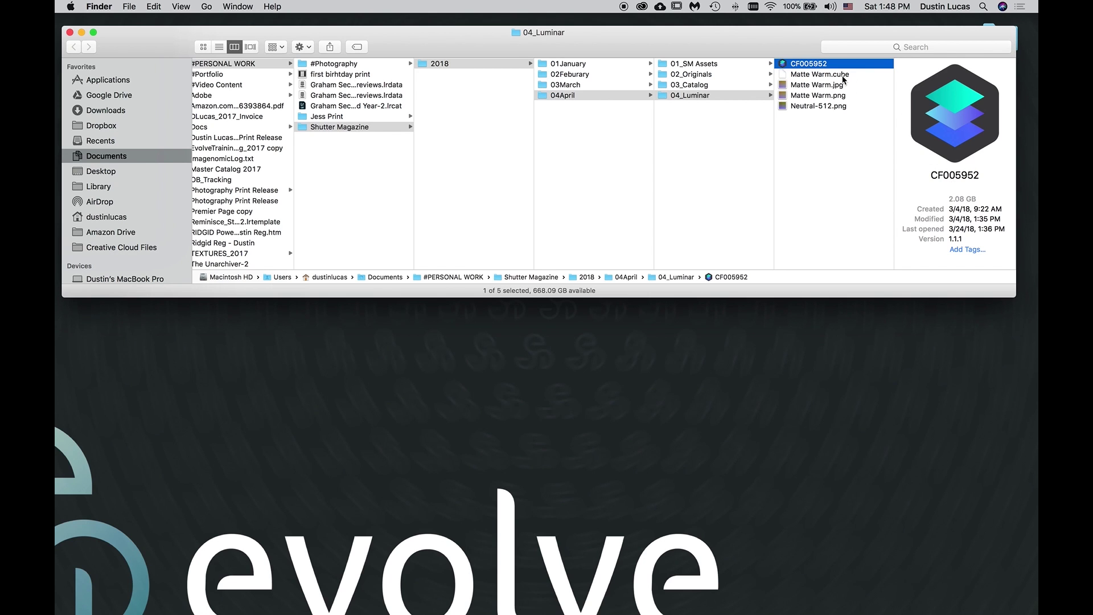
{"action": "double_click", "coordinate": [803, 66]}
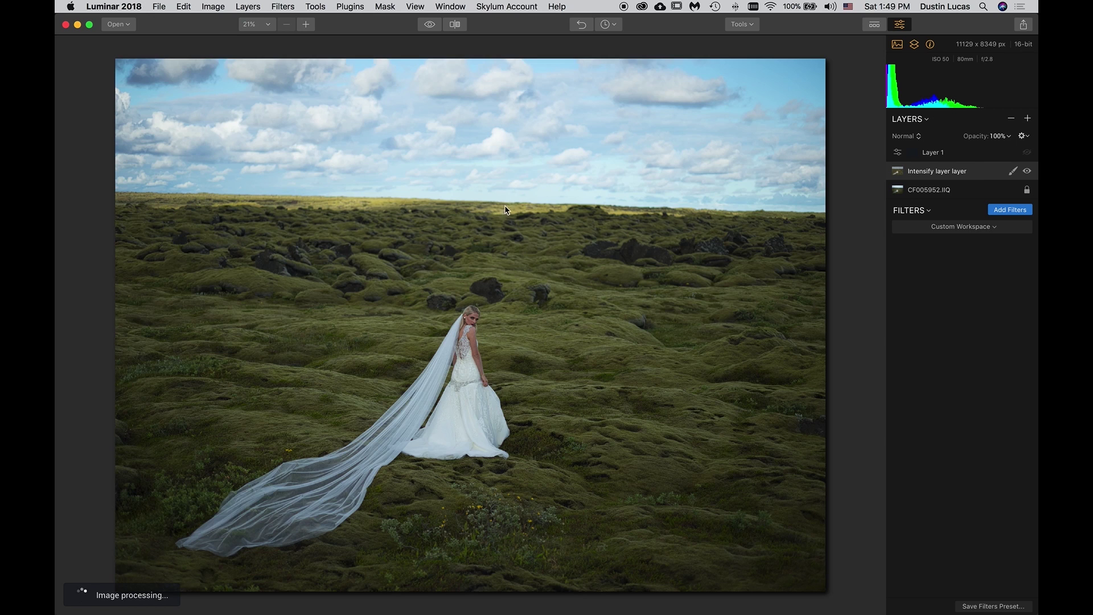
Compare the finished edit in the reopened document with its original image
{"action": "scroll", "coordinate": [534, 176], "scroll_direction": "up", "scroll_amount": 1}
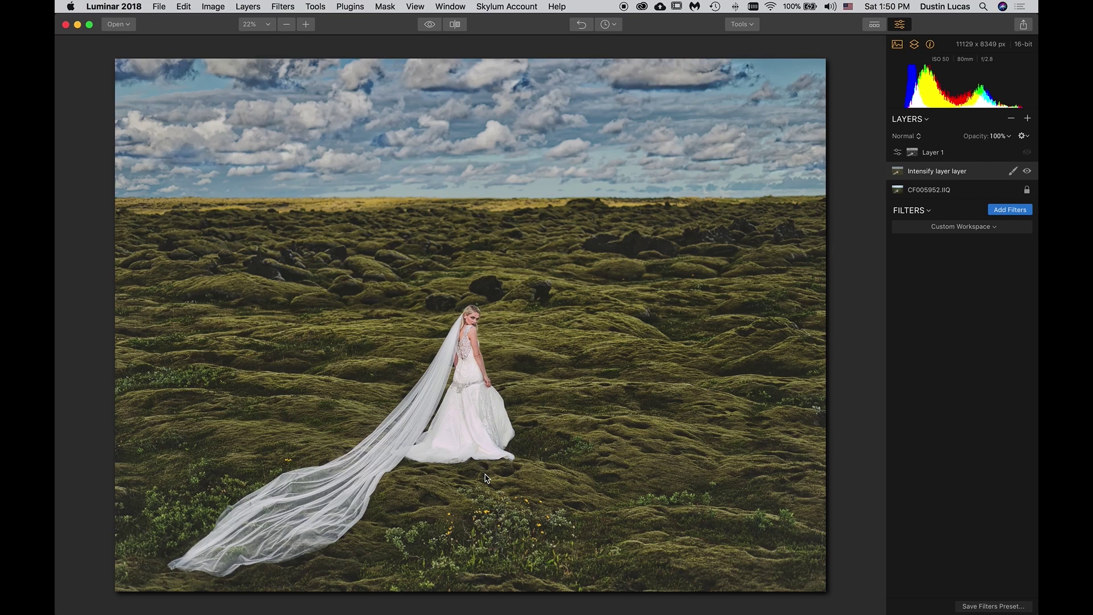
{"action": "key", "text": "backslash"}
{"action": "key", "text": "backslash"}
{"action": "key", "text": "backslash"}
{"action": "key", "text": "backslash"}
Hide the Intensify layer, keep Layer 1 hidden, and select the CF005952.IIQ base layer
{"action": "left_click", "coordinate": [1027, 170]}
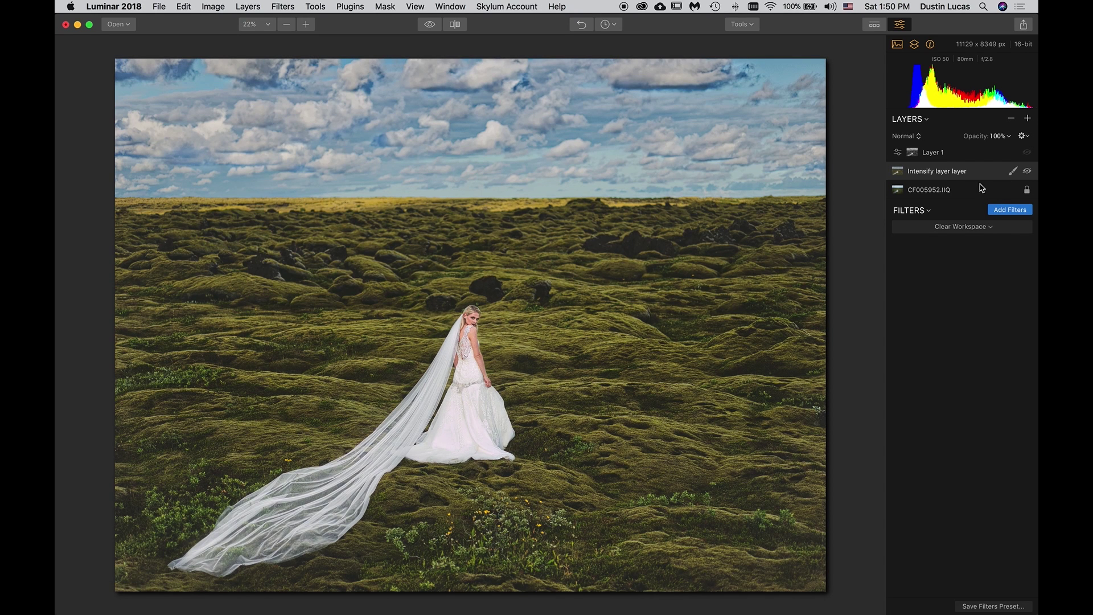
{"action": "left_click", "coordinate": [1028, 154]}
{"action": "left_click", "coordinate": [980, 195]}
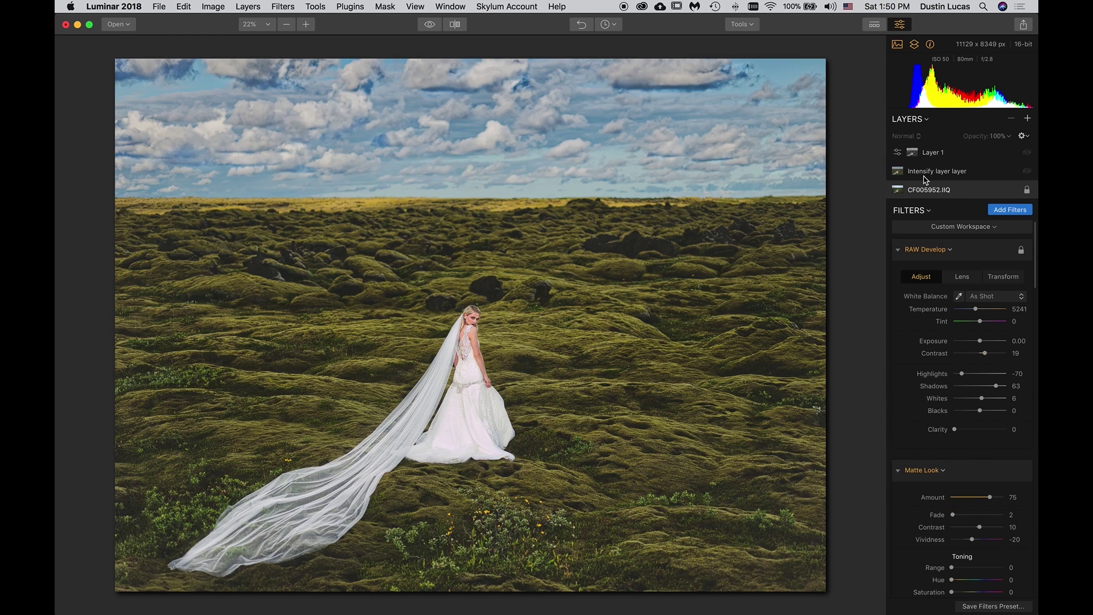
Add a new adjustment layer above the base image, load the 01Matte_Toning workspace on it, and look through its filters
{"action": "left_click", "coordinate": [1029, 119]}
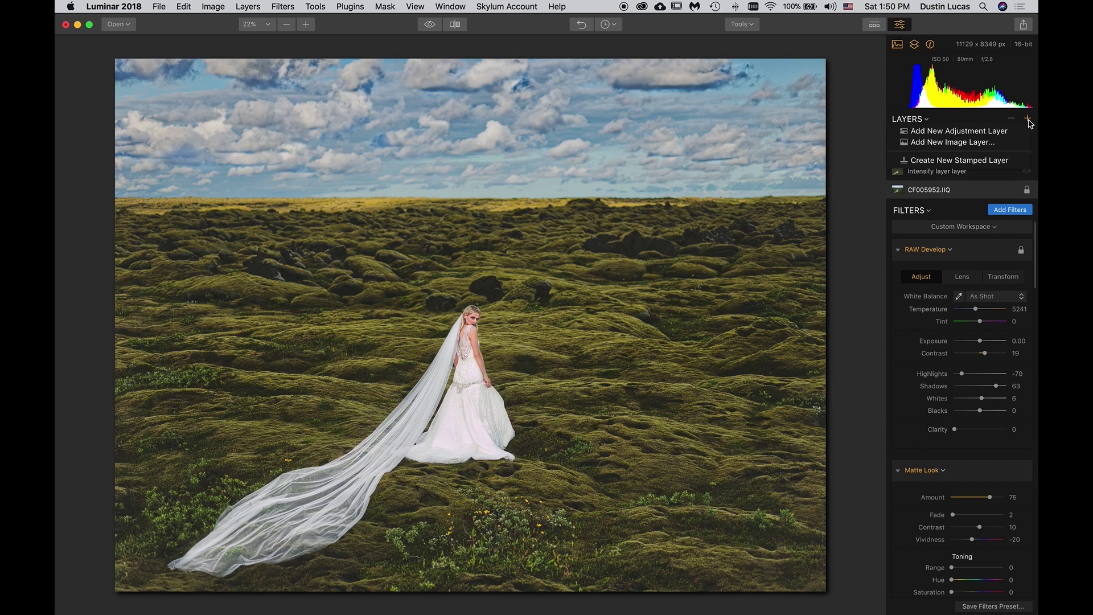
{"action": "left_click", "coordinate": [940, 132]}
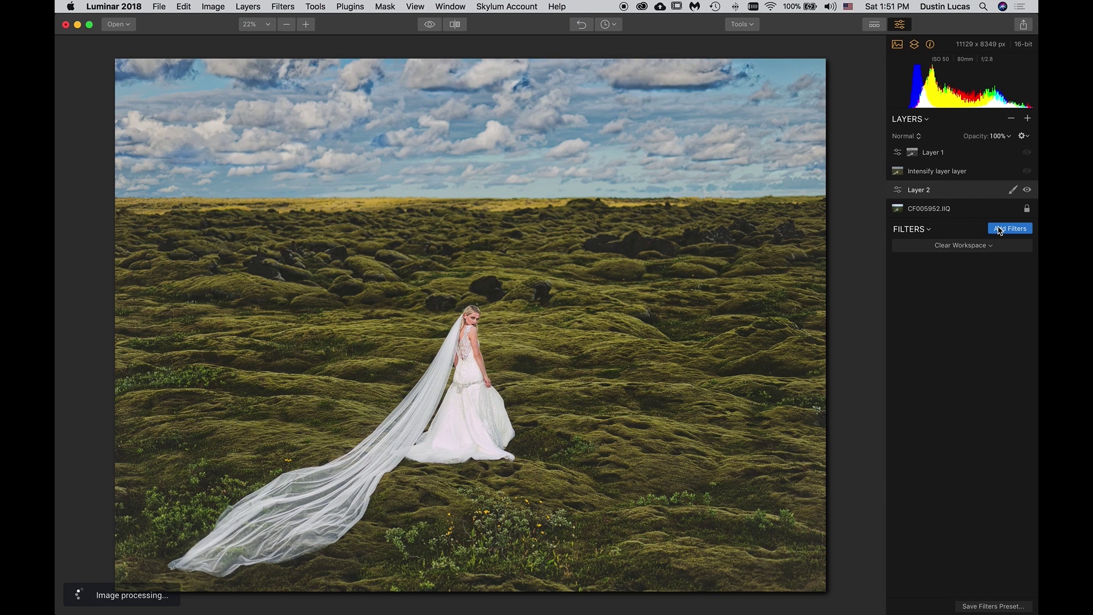
{"action": "left_click", "coordinate": [976, 245]}
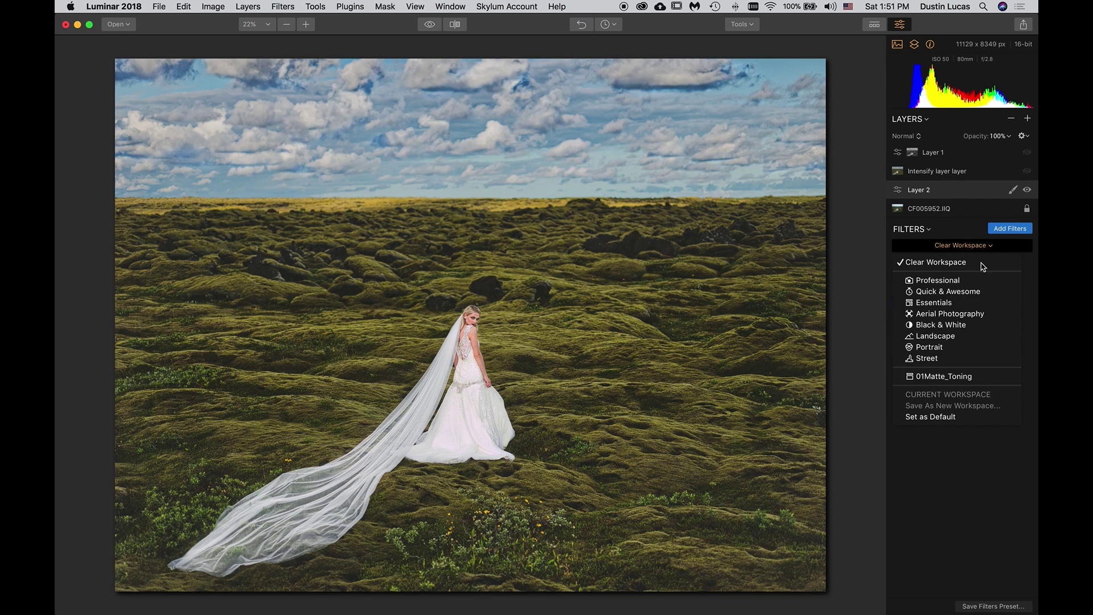
{"action": "left_click", "coordinate": [954, 376]}
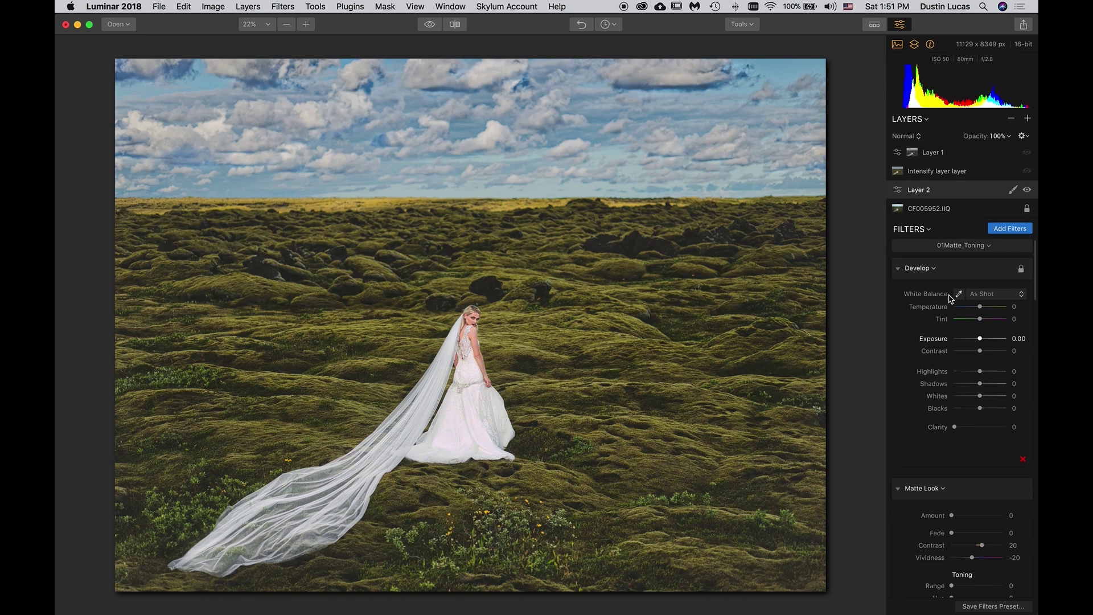
{"action": "scroll", "coordinate": [972, 376], "scroll_direction": "down", "scroll_amount": 15}
{"action": "scroll", "coordinate": [972, 377], "scroll_direction": "up", "scroll_amount": 15}
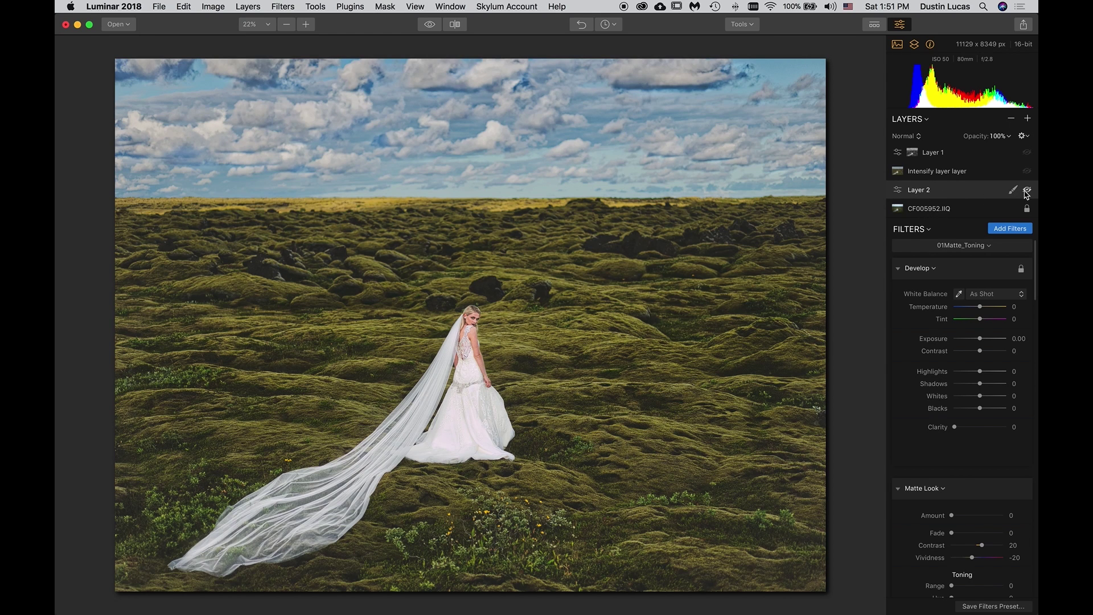
Select the CF005952.IIQ base layer again, and collapse its RAW Develop filter
{"action": "left_click", "coordinate": [942, 210]}
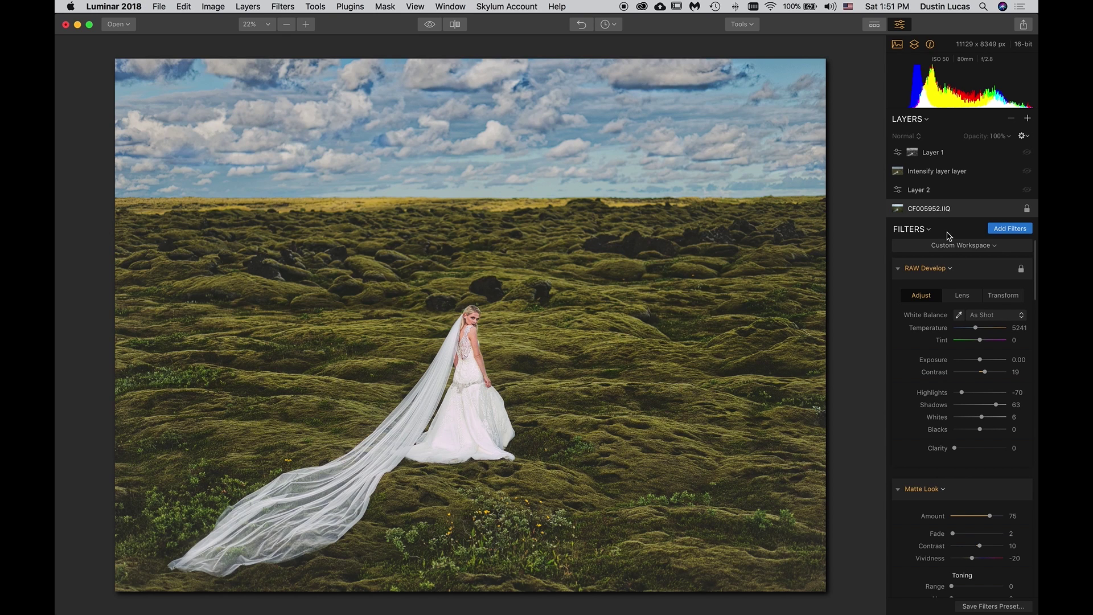
{"action": "scroll", "coordinate": [963, 292], "scroll_direction": "down", "scroll_amount": 1}
{"action": "scroll", "coordinate": [966, 294], "scroll_direction": "up", "scroll_amount": 1}
{"action": "left_click", "coordinate": [898, 271]}
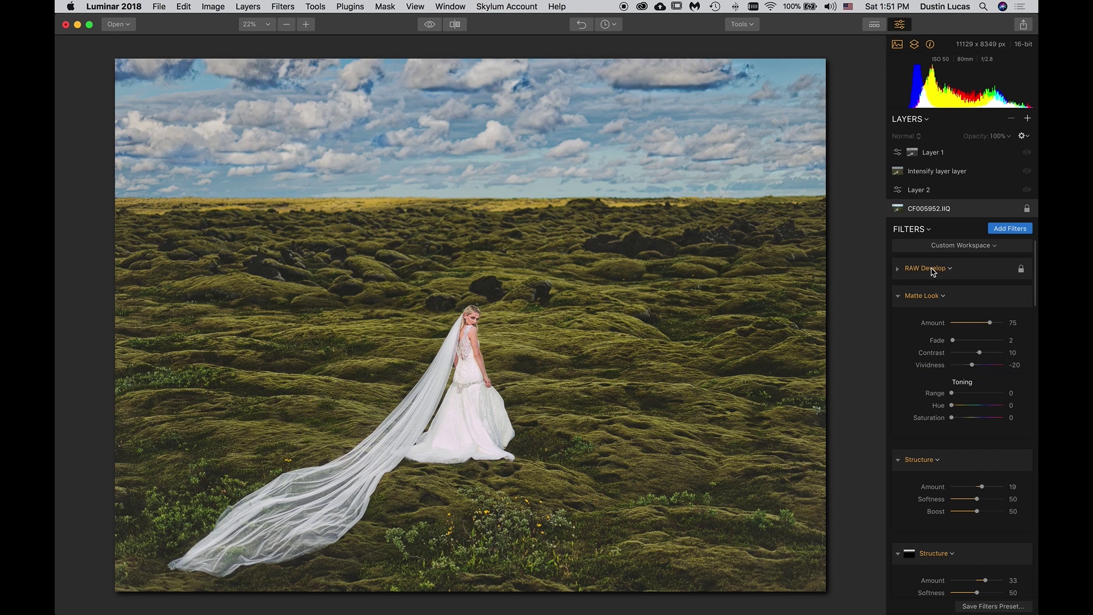
Turn off the Matte Look filter and the two masked Highlights / Shadows filters at the end of the base layer's filter stack
{"action": "mouse_move", "coordinate": [928, 297]}
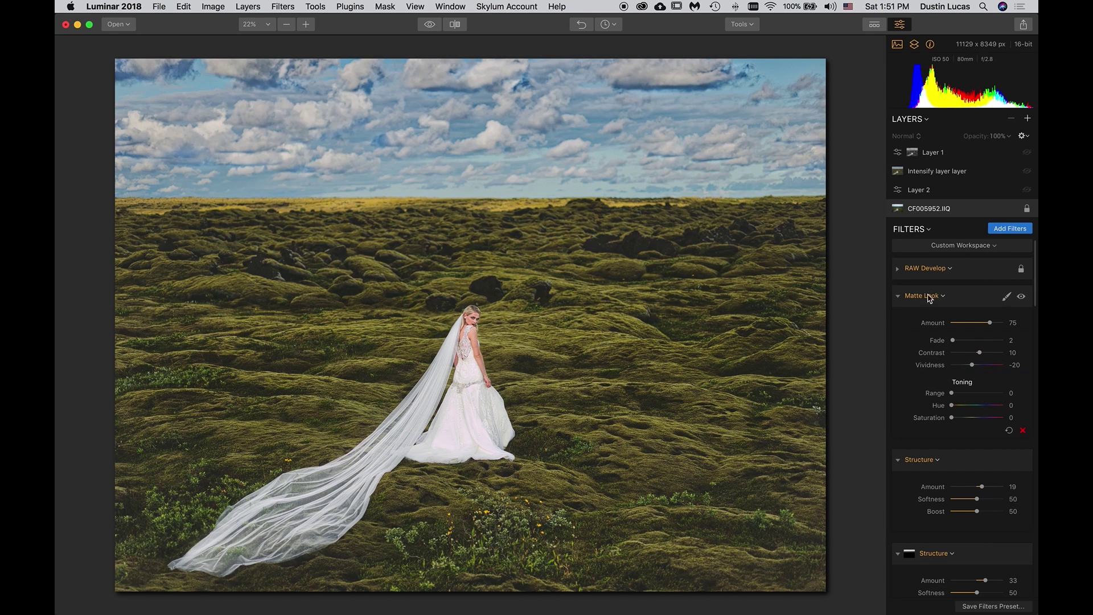
{"action": "left_click", "coordinate": [1022, 297]}
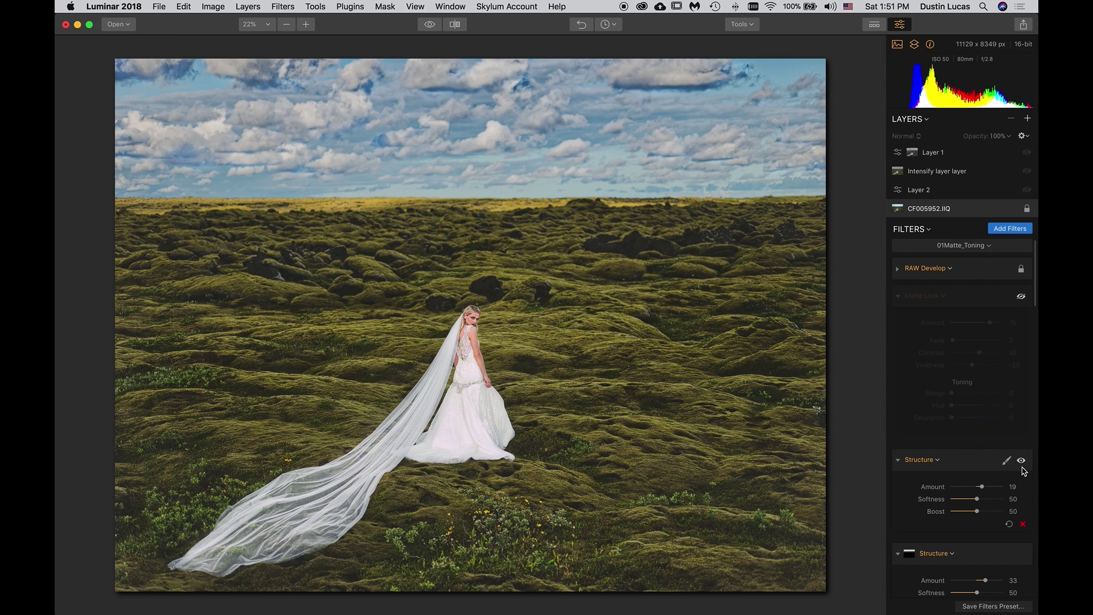
{"action": "scroll", "coordinate": [1002, 444], "scroll_direction": "down", "scroll_amount": 10}
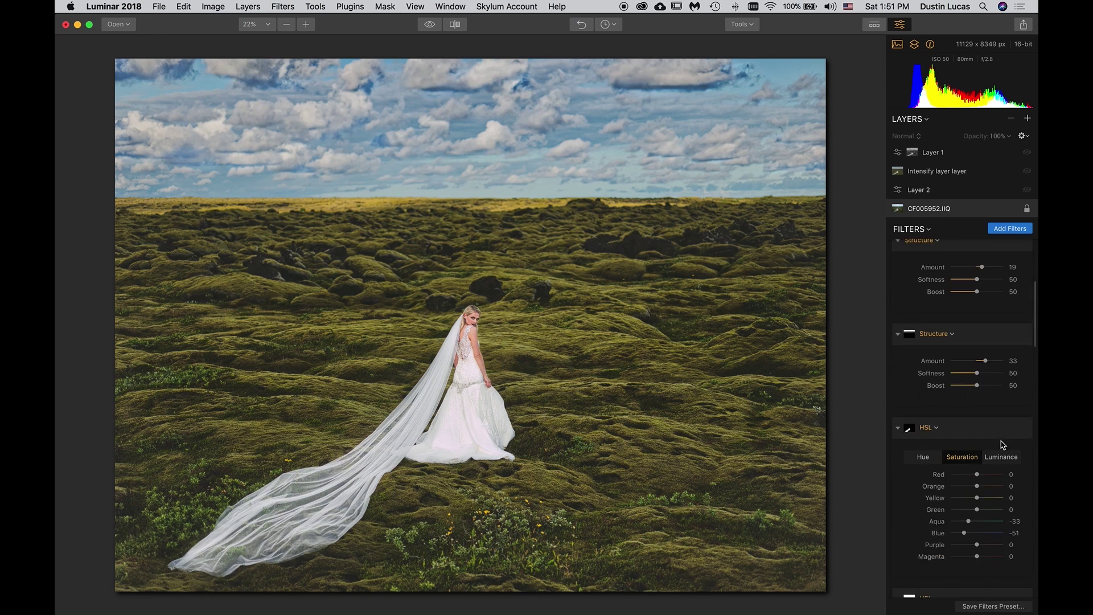
{"action": "scroll", "coordinate": [1003, 444], "scroll_direction": "down", "scroll_amount": 10}
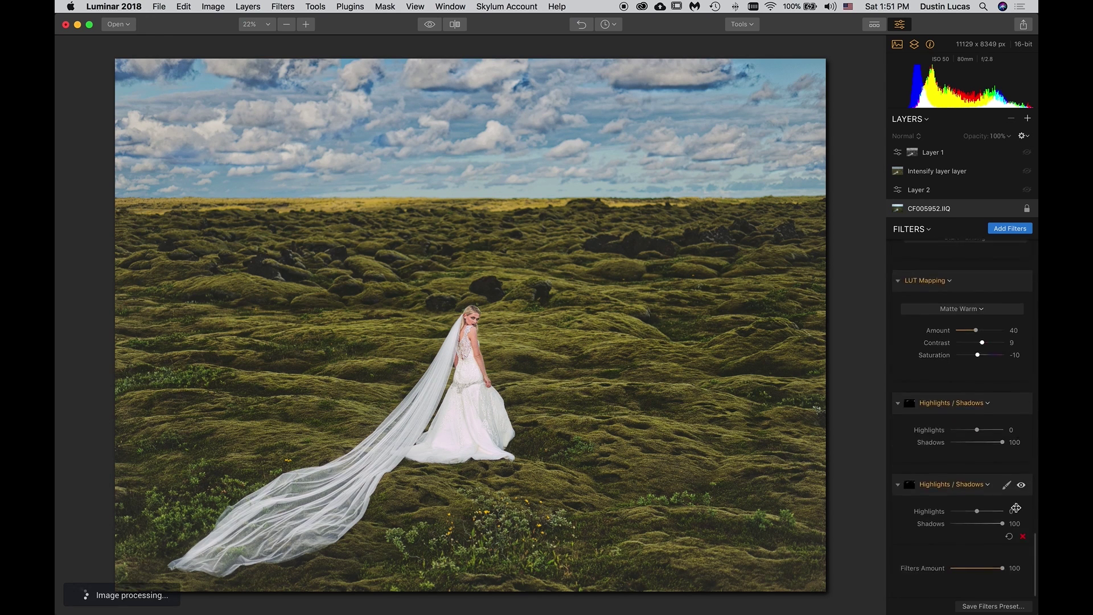
{"action": "left_click", "coordinate": [1021, 501]}
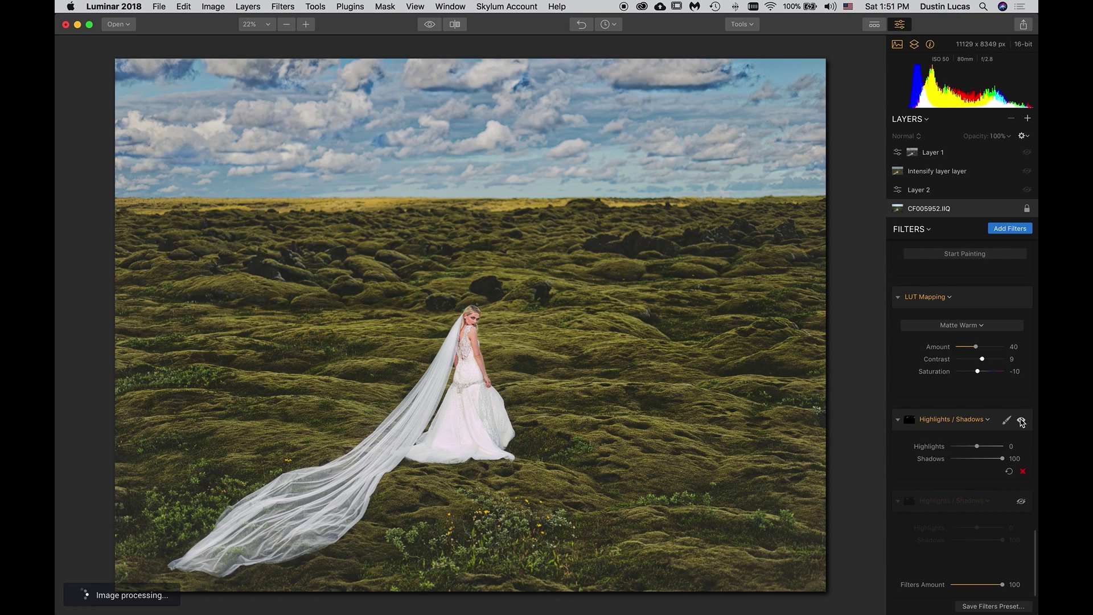
{"action": "left_click", "coordinate": [1022, 421]}
{"action": "scroll", "coordinate": [1022, 432], "scroll_direction": "up", "scroll_amount": 3}
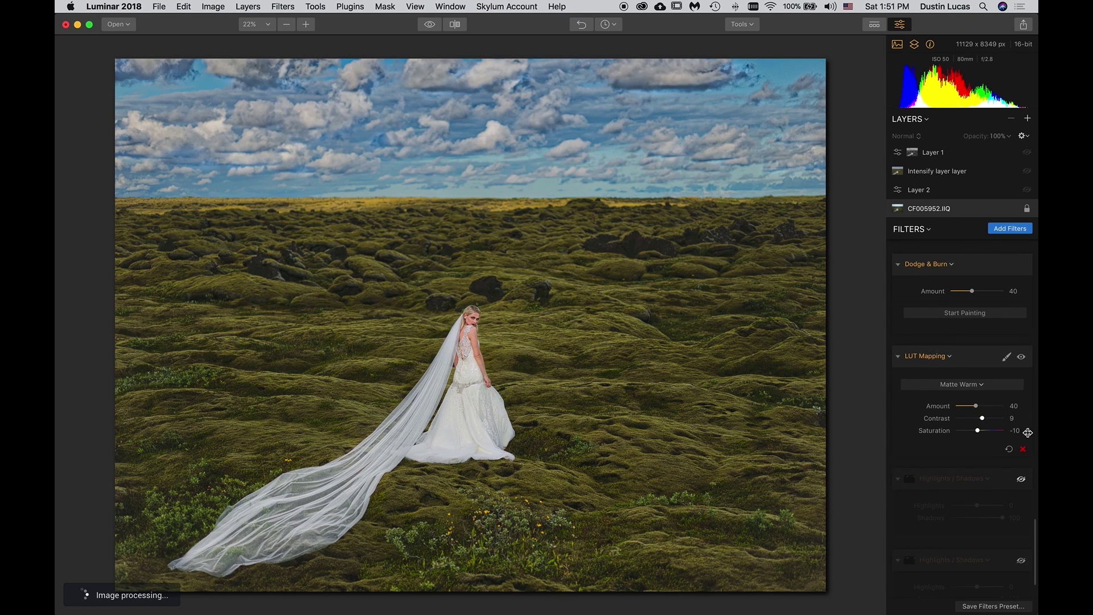
Turn off the LUT Mapping filter, the Dodge & Burn filter with Amount 40, and the masked Tone filter
{"action": "left_click", "coordinate": [1021, 361]}
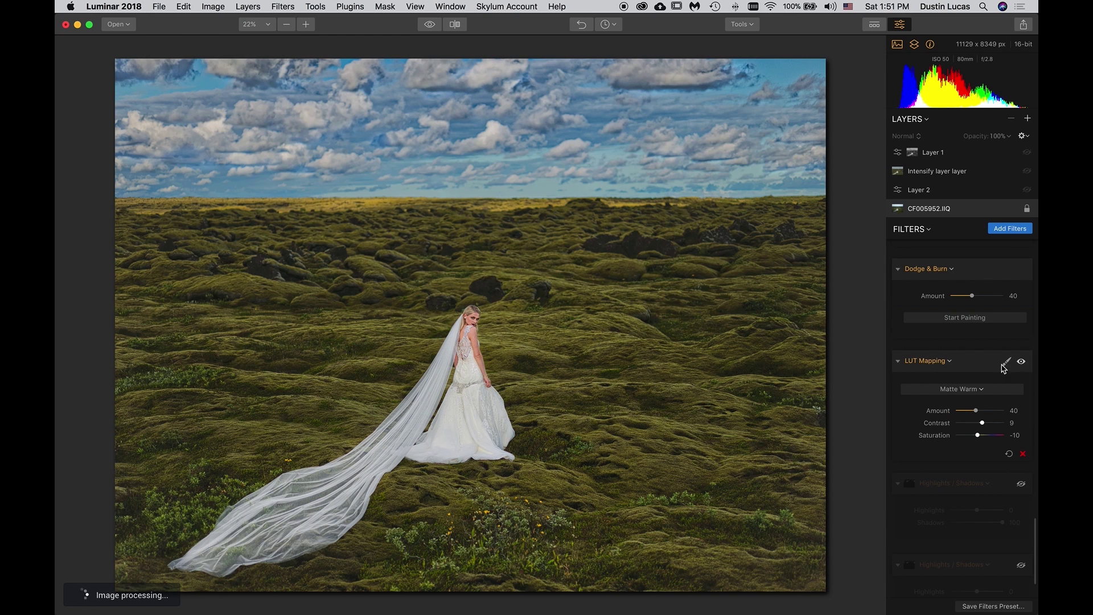
{"action": "scroll", "coordinate": [1005, 365], "scroll_direction": "up", "scroll_amount": 3}
{"action": "left_click", "coordinate": [1021, 355]}
{"action": "scroll", "coordinate": [994, 363], "scroll_direction": "up", "scroll_amount": 5}
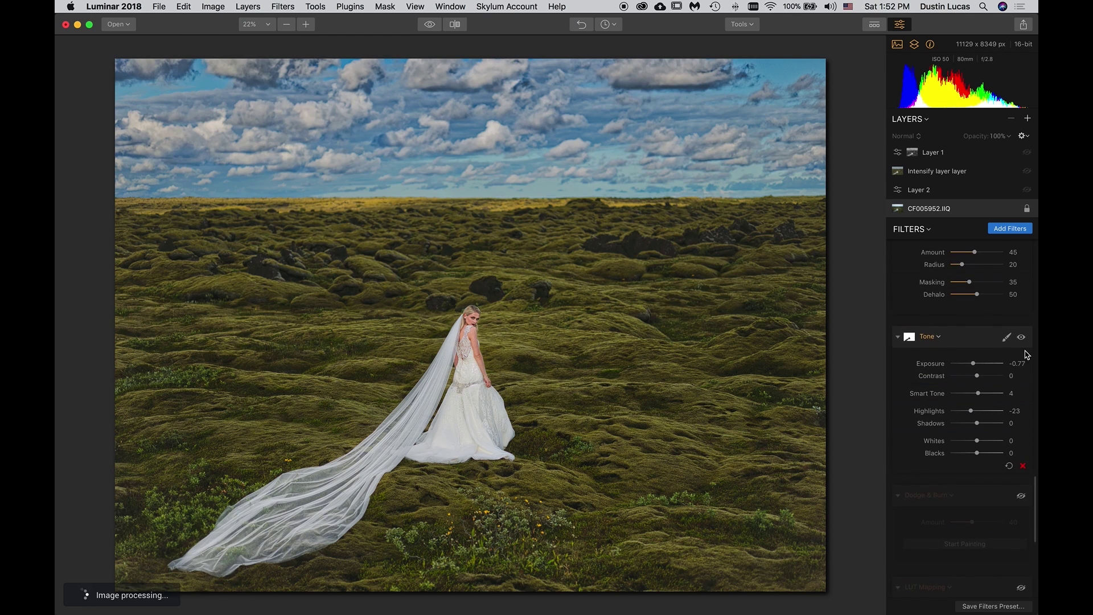
{"action": "left_click", "coordinate": [1021, 337]}
{"action": "scroll", "coordinate": [990, 376], "scroll_direction": "up", "scroll_amount": 5}
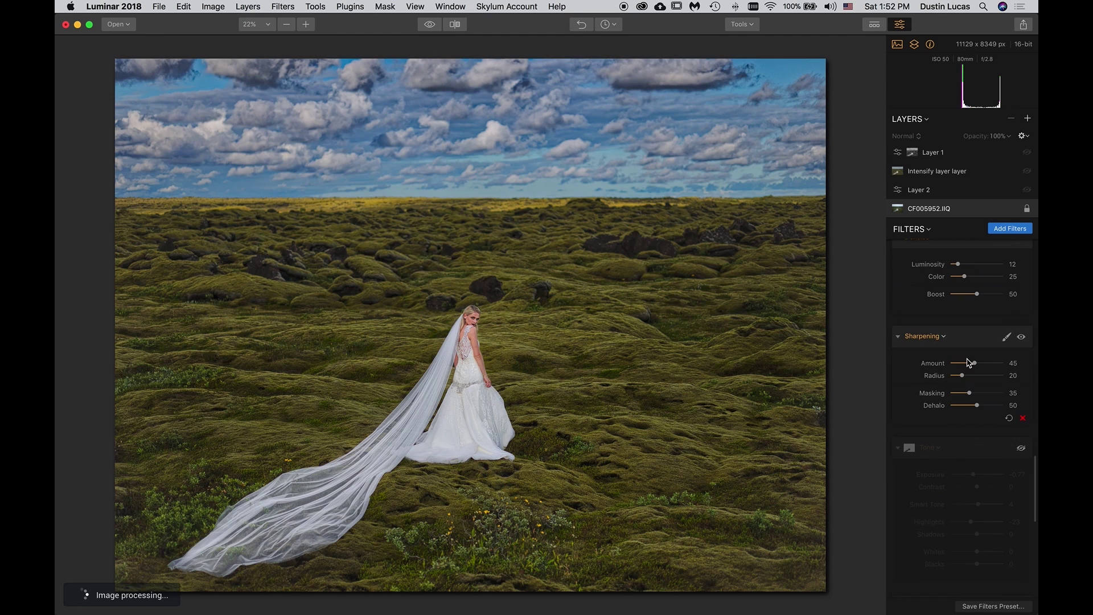
Turn off the Sharpening and Denoise filters and the remaining Dodge & Burn filter above them
{"action": "left_click", "coordinate": [1022, 359]}
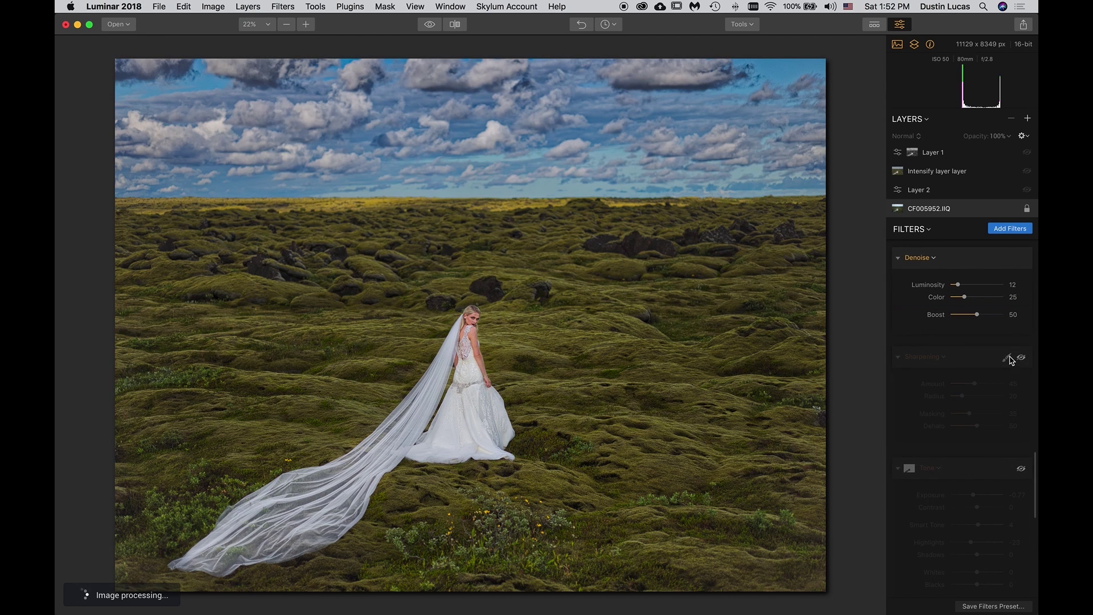
{"action": "scroll", "coordinate": [1009, 360], "scroll_direction": "up", "scroll_amount": 5}
{"action": "left_click", "coordinate": [1021, 387]}
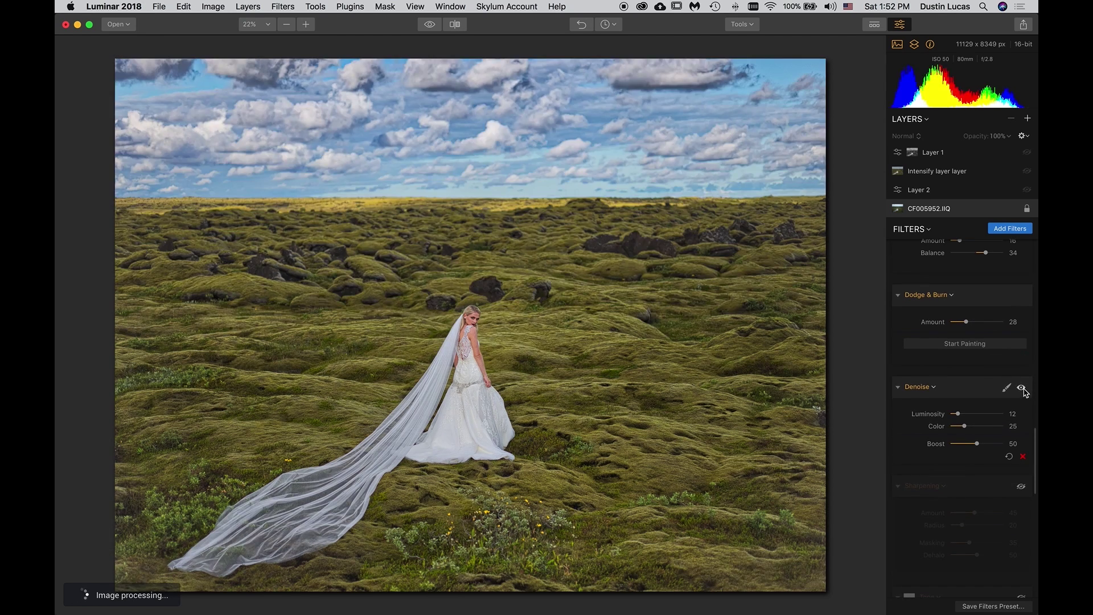
{"action": "scroll", "coordinate": [1016, 369], "scroll_direction": "up", "scroll_amount": 3}
{"action": "left_click", "coordinate": [1020, 367]}
{"action": "scroll", "coordinate": [1027, 353], "scroll_direction": "up", "scroll_amount": 5}
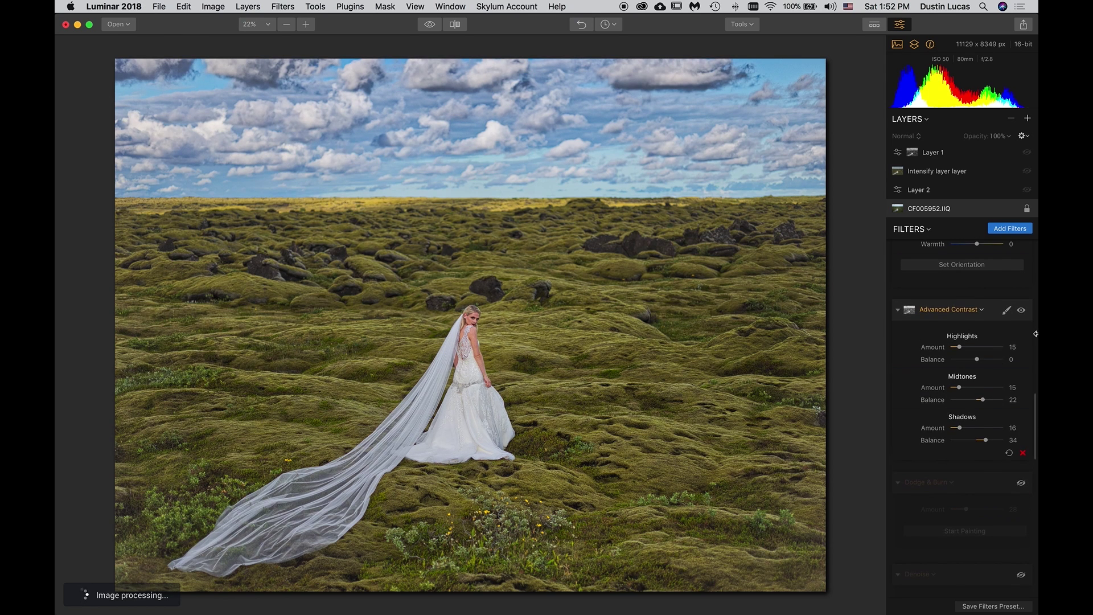
Turn off the masked Advanced Contrast filter and the Adjustable Gradient filter
{"action": "left_click", "coordinate": [1020, 310]}
{"action": "scroll", "coordinate": [1002, 356], "scroll_direction": "up", "scroll_amount": 3}
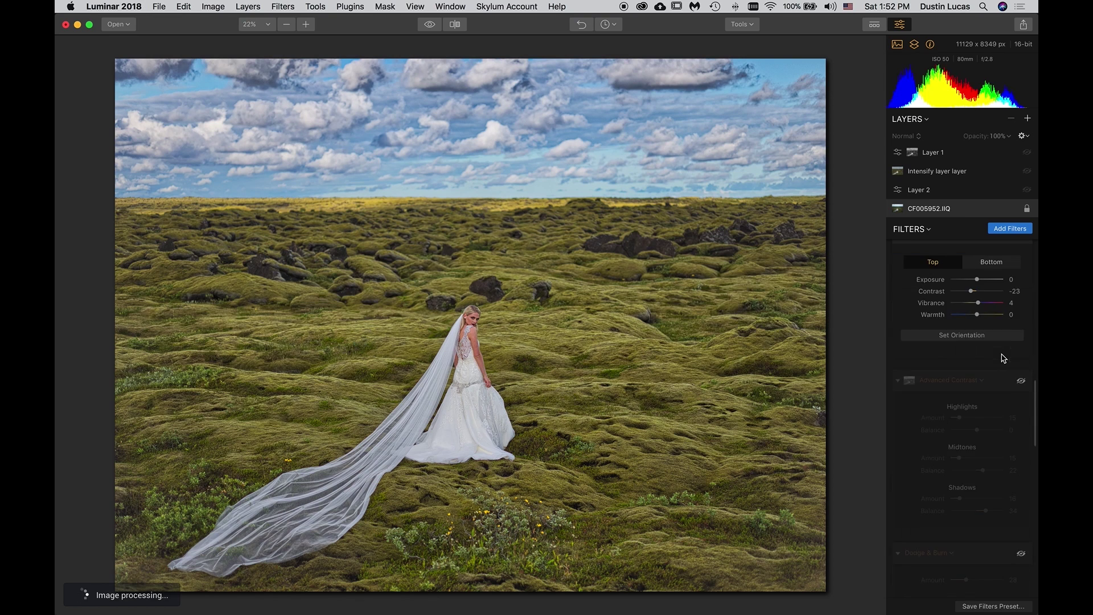
{"action": "scroll", "coordinate": [1005, 356], "scroll_direction": "up", "scroll_amount": 5}
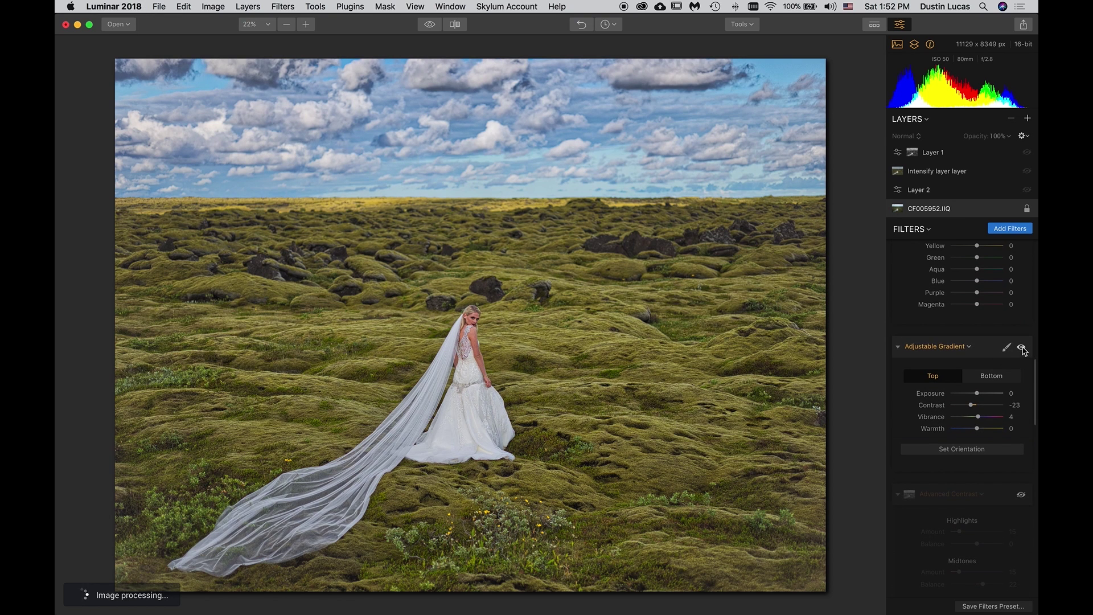
{"action": "left_click", "coordinate": [1022, 348]}
{"action": "scroll", "coordinate": [1024, 347], "scroll_direction": "up", "scroll_amount": 6}
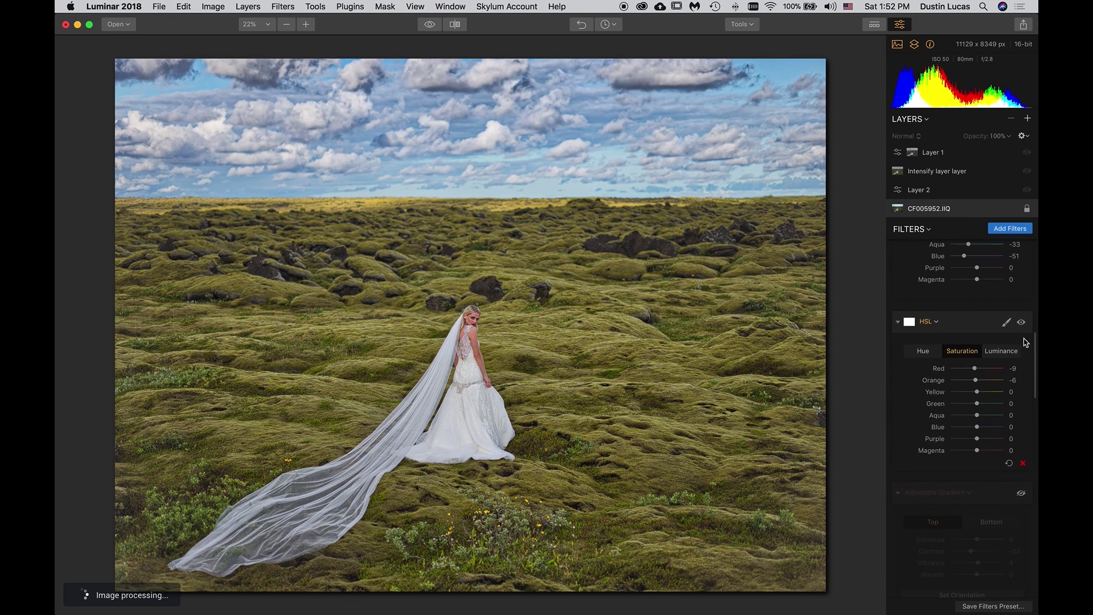
Turn off both masked HSL filters and both Structure filters, and compare the RAW Develop-only image with the original
{"action": "left_click", "coordinate": [1021, 322]}
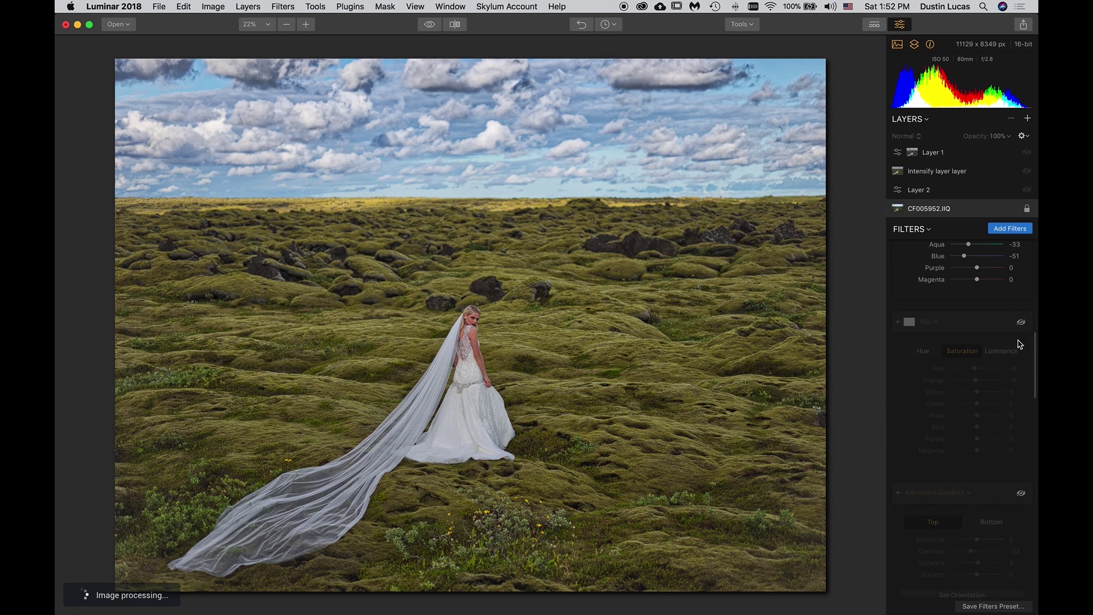
{"action": "scroll", "coordinate": [1006, 341], "scroll_direction": "up", "scroll_amount": 7}
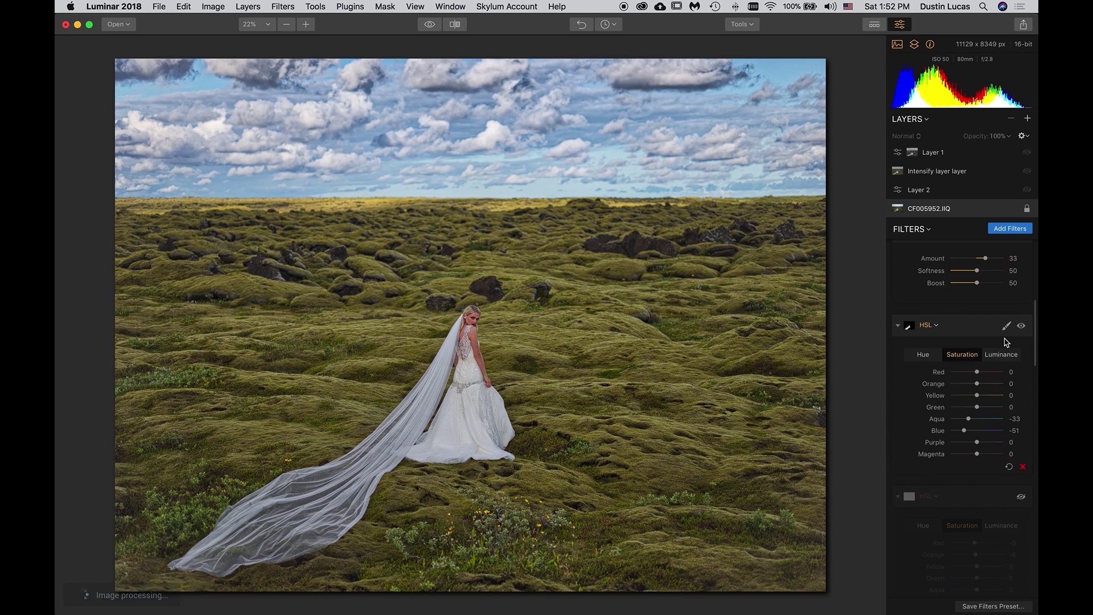
{"action": "left_click", "coordinate": [1021, 326]}
{"action": "scroll", "coordinate": [988, 358], "scroll_direction": "up", "scroll_amount": 4}
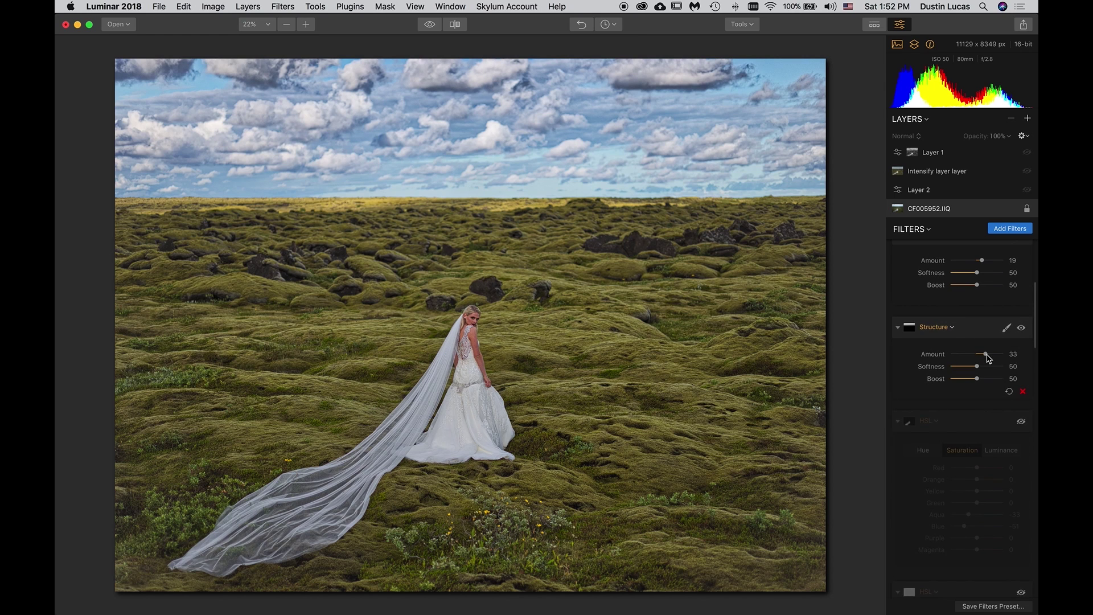
{"action": "scroll", "coordinate": [988, 357], "scroll_direction": "up", "scroll_amount": 2}
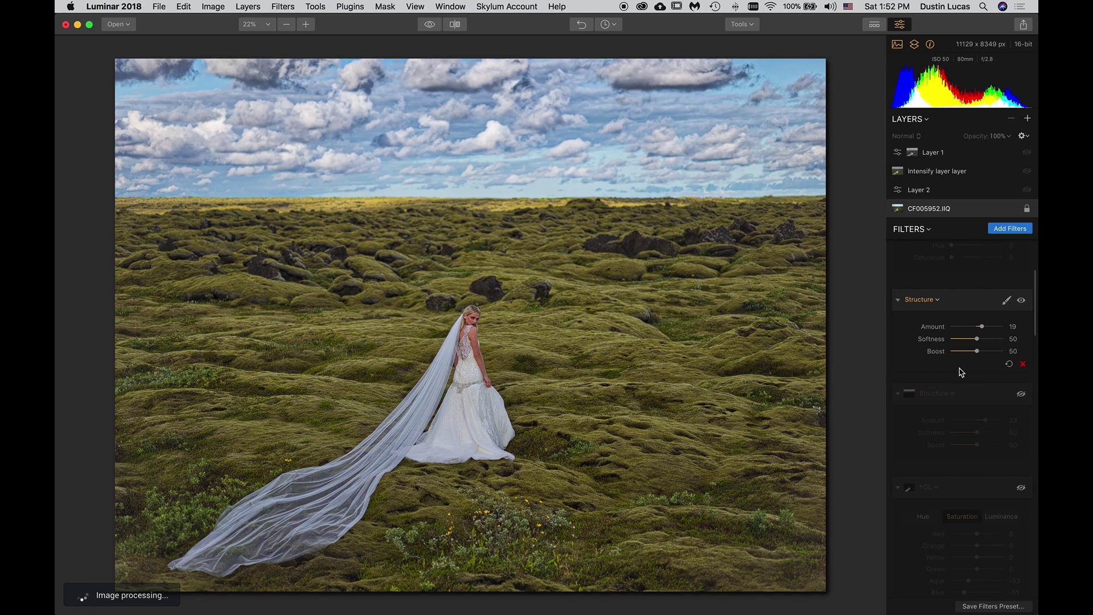
{"action": "scroll", "coordinate": [977, 376], "scroll_direction": "up", "scroll_amount": 2}
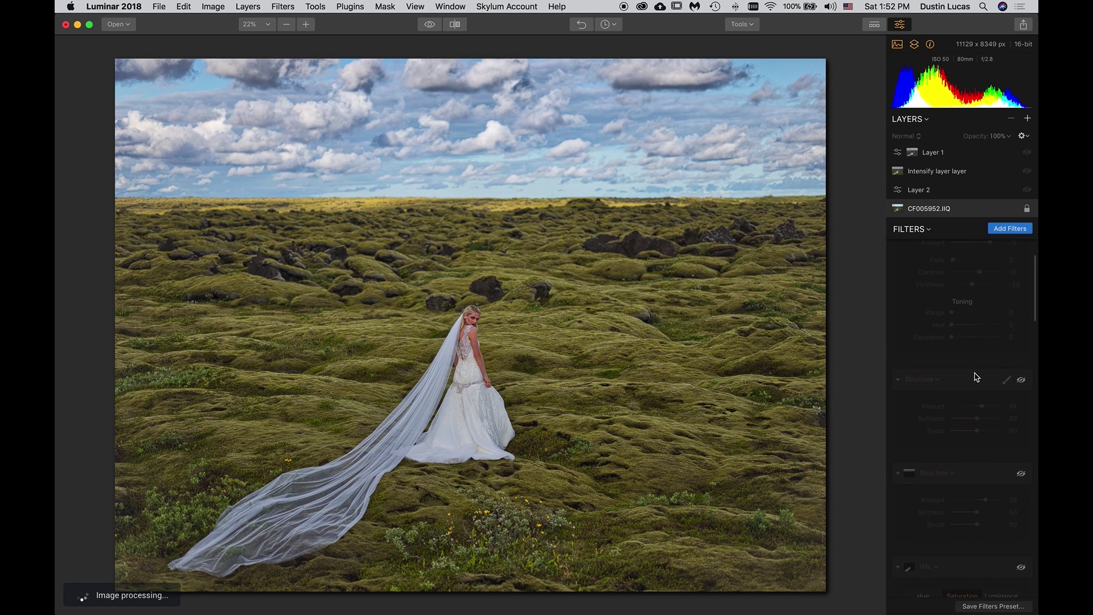
{"action": "scroll", "coordinate": [974, 375], "scroll_direction": "up", "scroll_amount": 2}
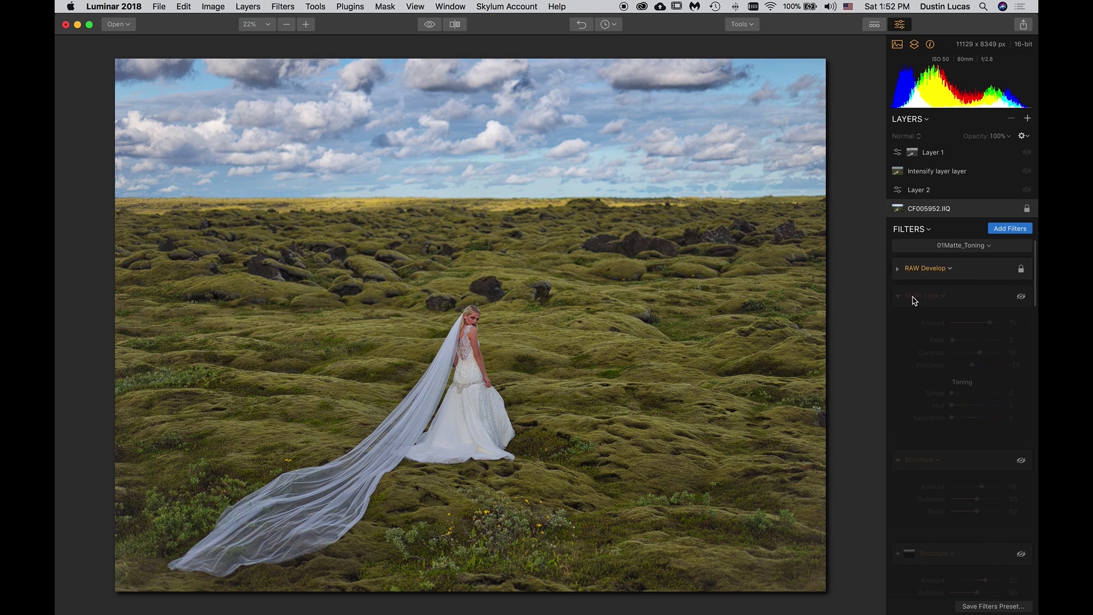
{"action": "key", "text": "backslash"}
{"action": "key", "text": "backslash"}
Turn the Matte Look filter back on, compare the image with and without it, and try a higher Vividness before undoing that change
{"action": "left_click", "coordinate": [1021, 296]}
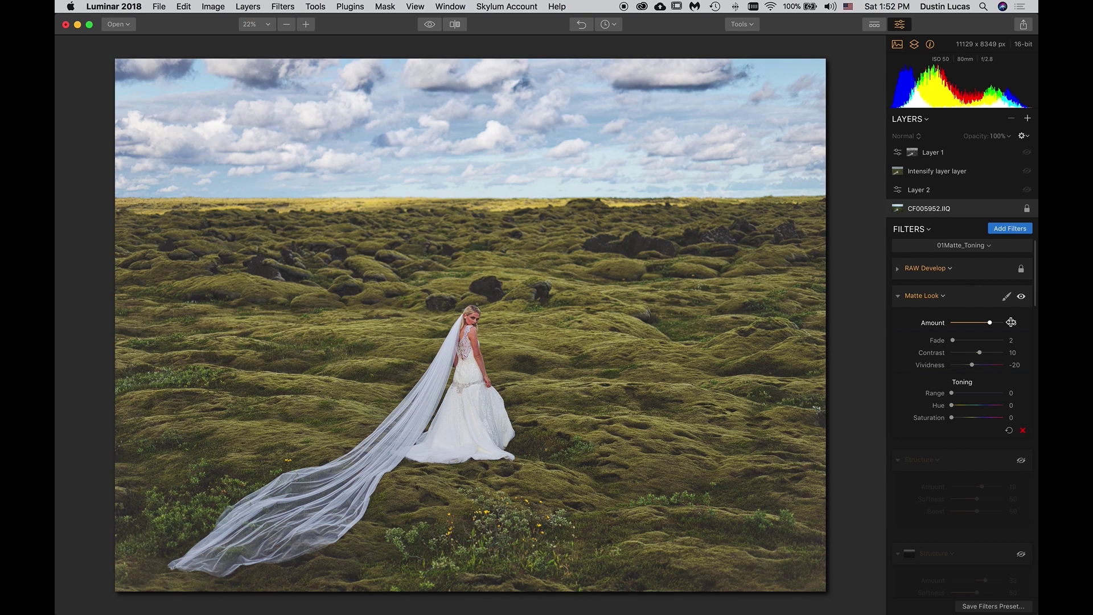
{"action": "left_click", "coordinate": [1022, 298]}
{"action": "left_click", "coordinate": [1021, 297]}
{"action": "left_click_drag", "start_coordinate": [972, 365], "coordinate": [979, 367]}
{"action": "key", "text": "super+z"}
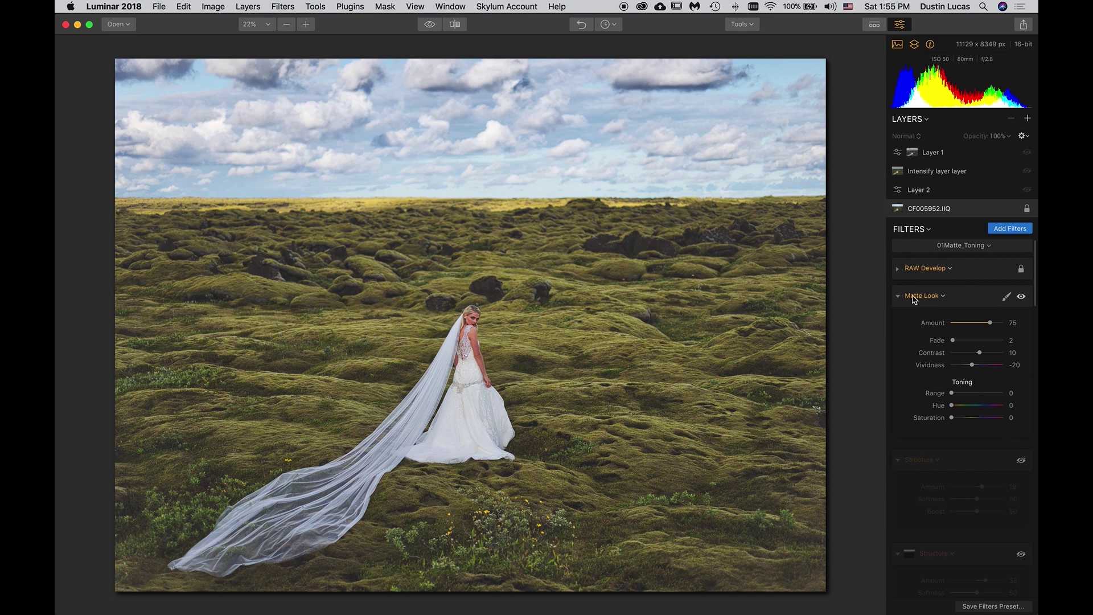
{"action": "left_click", "coordinate": [1021, 297]}
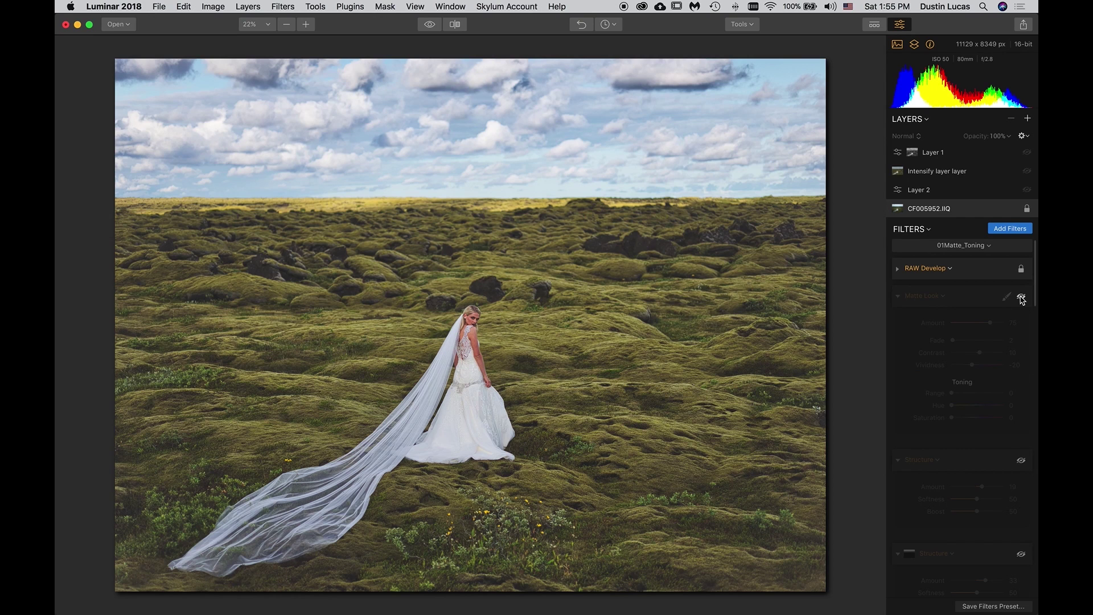
{"action": "left_click", "coordinate": [1022, 297]}
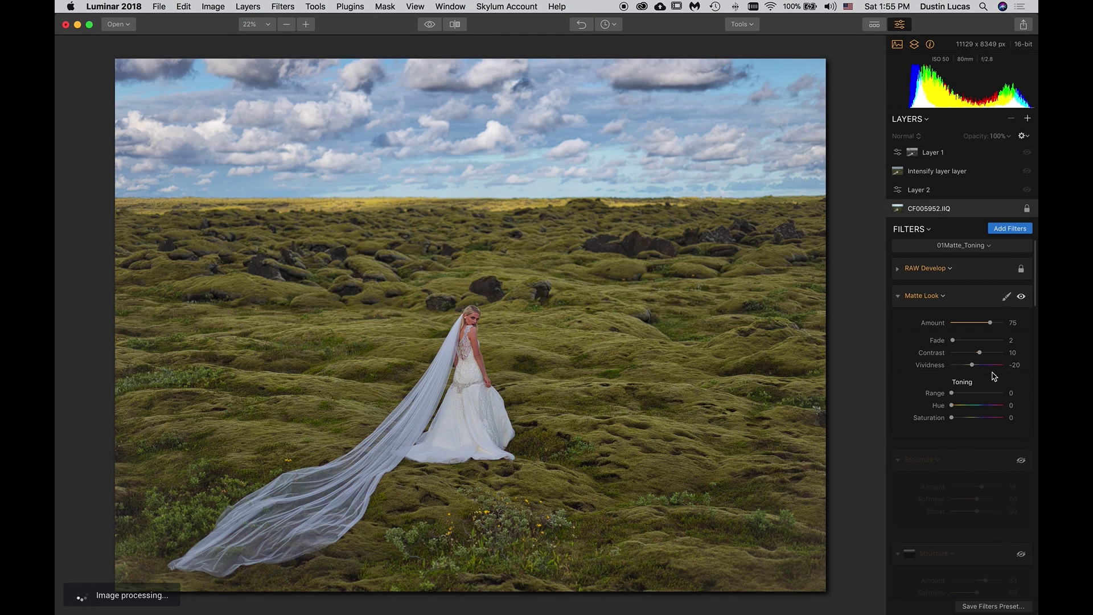
Turn the unmasked Structure filter back on and compare the image with and without its effect
{"action": "left_click", "coordinate": [1022, 461]}
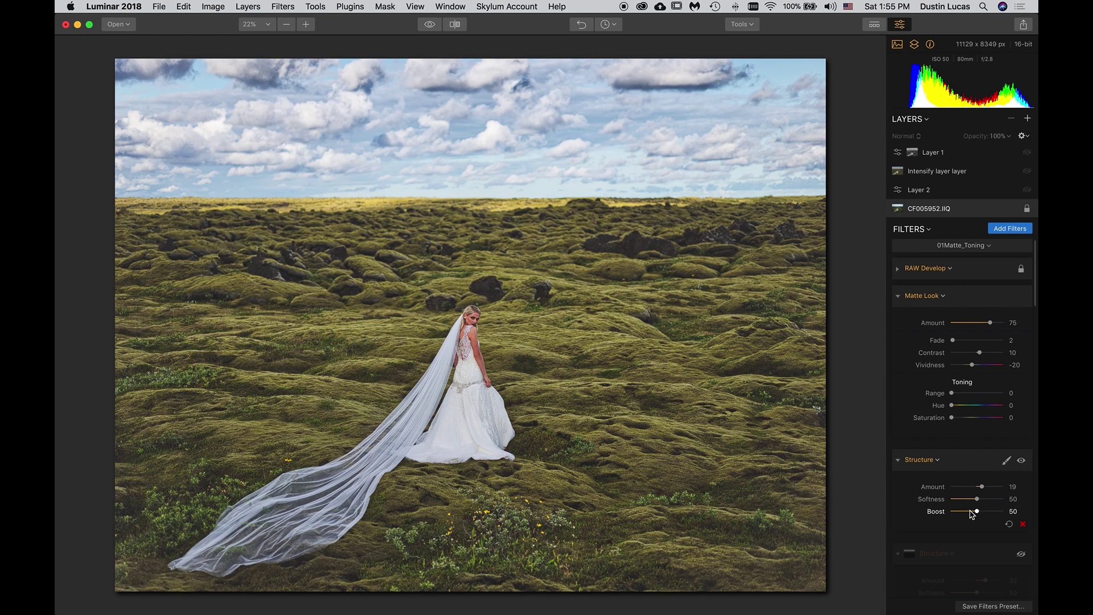
{"action": "left_click", "coordinate": [1022, 462]}
{"action": "left_click", "coordinate": [1021, 463]}
View the unmasked Structure filter's options, and open the Filters Catalog to see the available filters
{"action": "scroll", "coordinate": [923, 488], "scroll_direction": "down", "scroll_amount": 3}
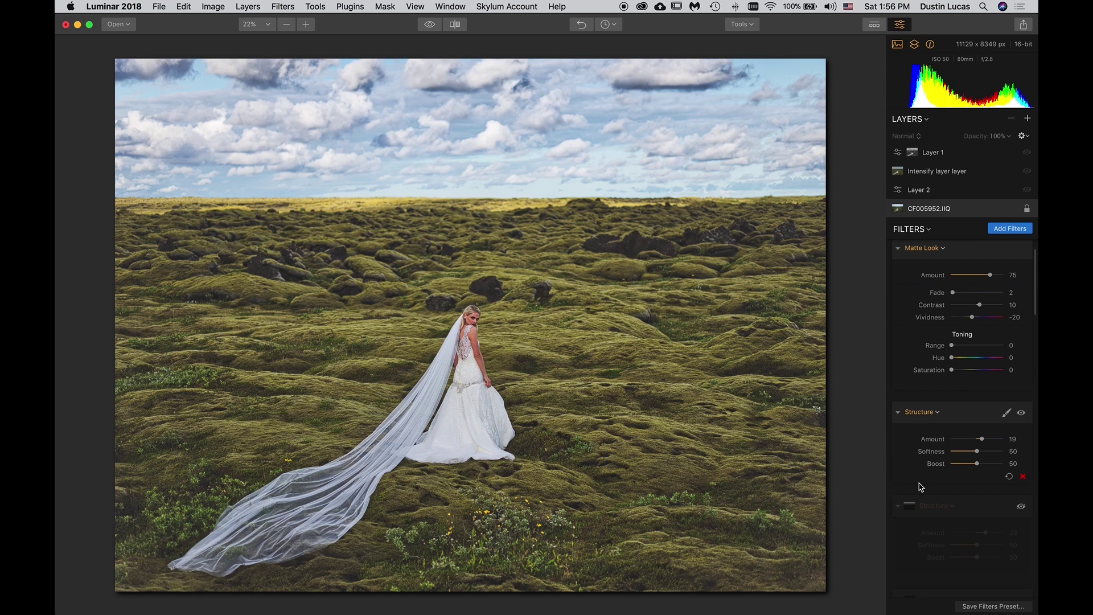
{"action": "scroll", "coordinate": [921, 486], "scroll_direction": "down", "scroll_amount": 2}
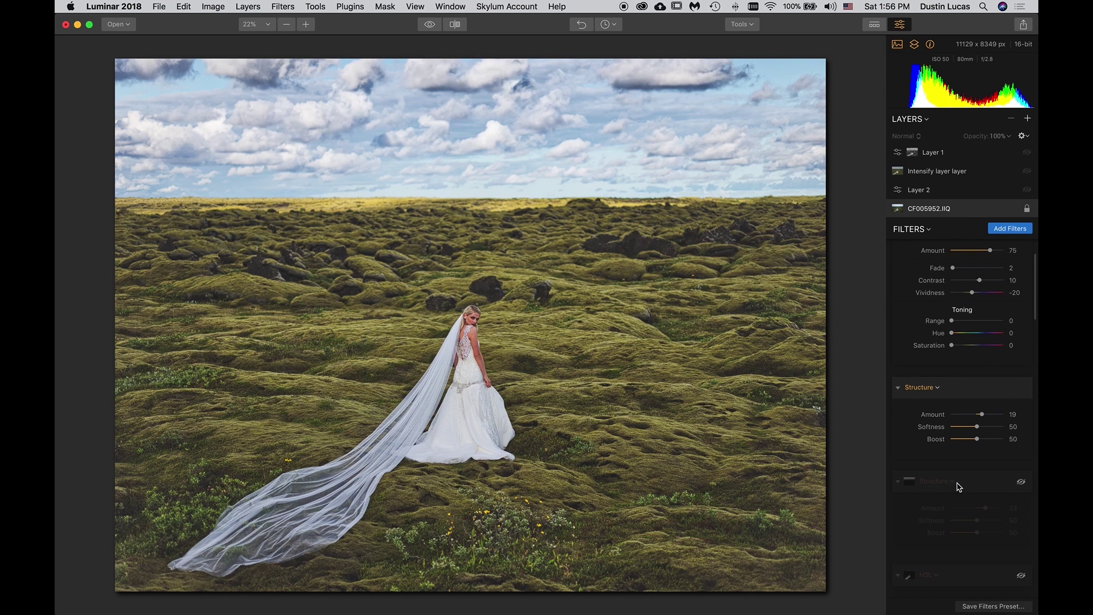
{"action": "left_click", "coordinate": [917, 389]}
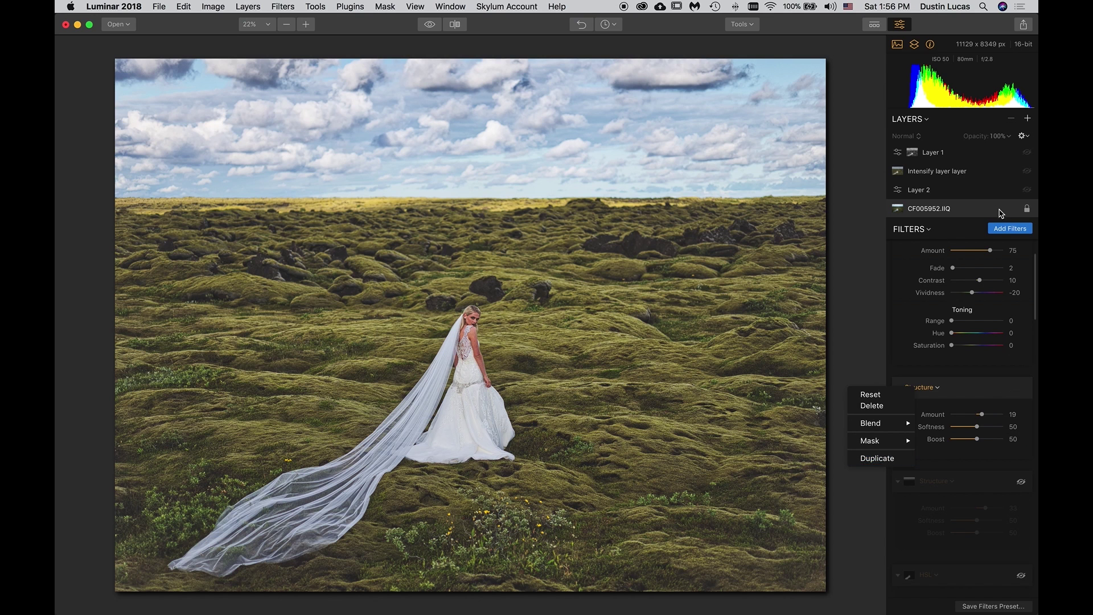
{"action": "left_click", "coordinate": [1013, 229]}
{"action": "left_click", "coordinate": [1011, 229]}
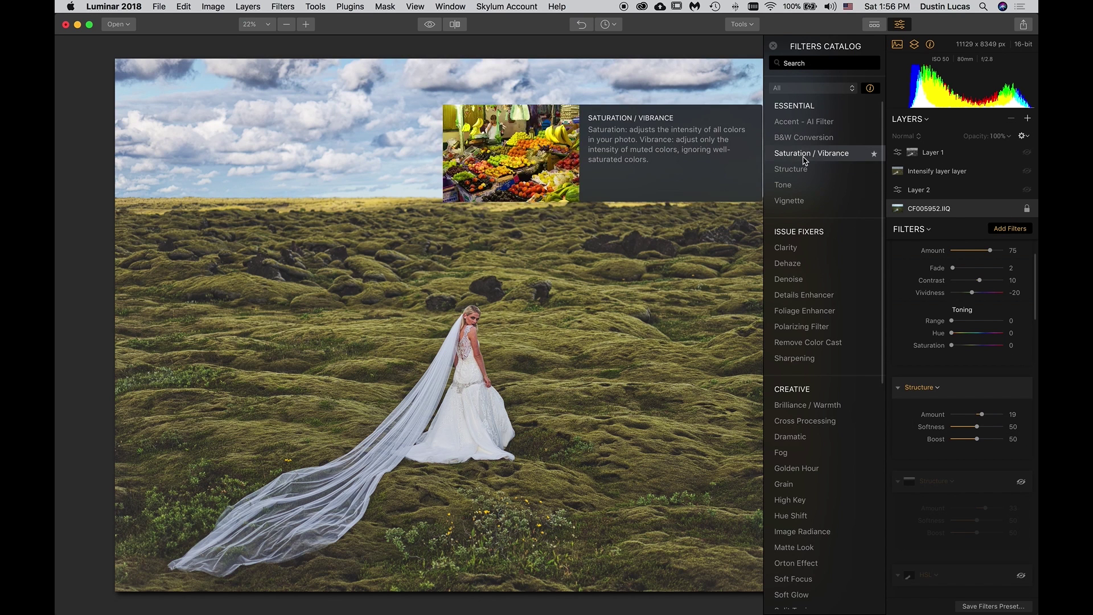
{"action": "left_click", "coordinate": [721, 48]}
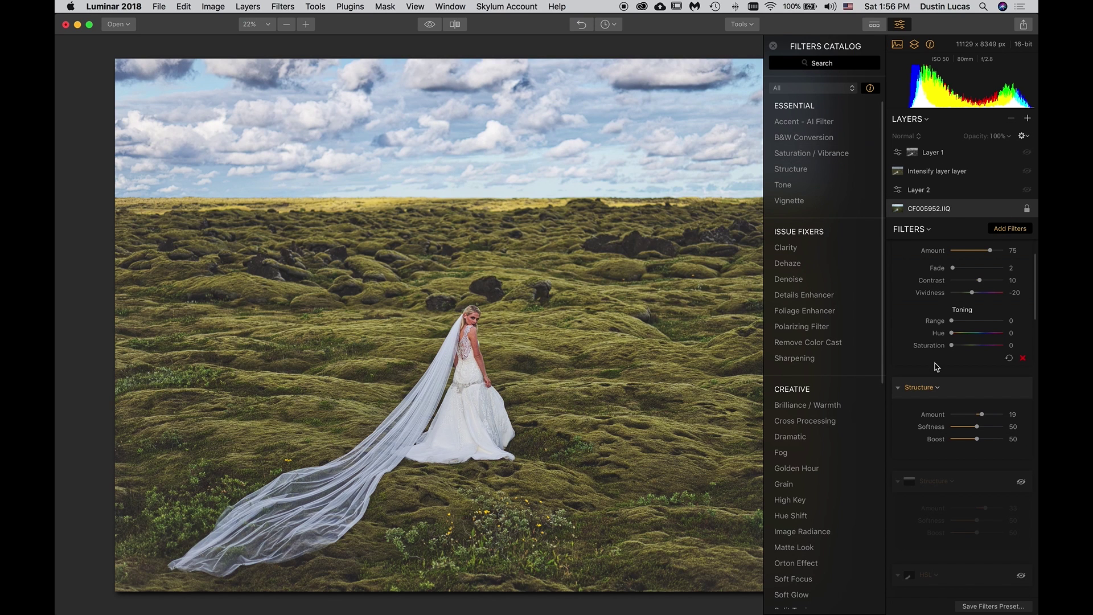
{"action": "left_click", "coordinate": [948, 393]}
{"action": "left_click", "coordinate": [952, 394]}
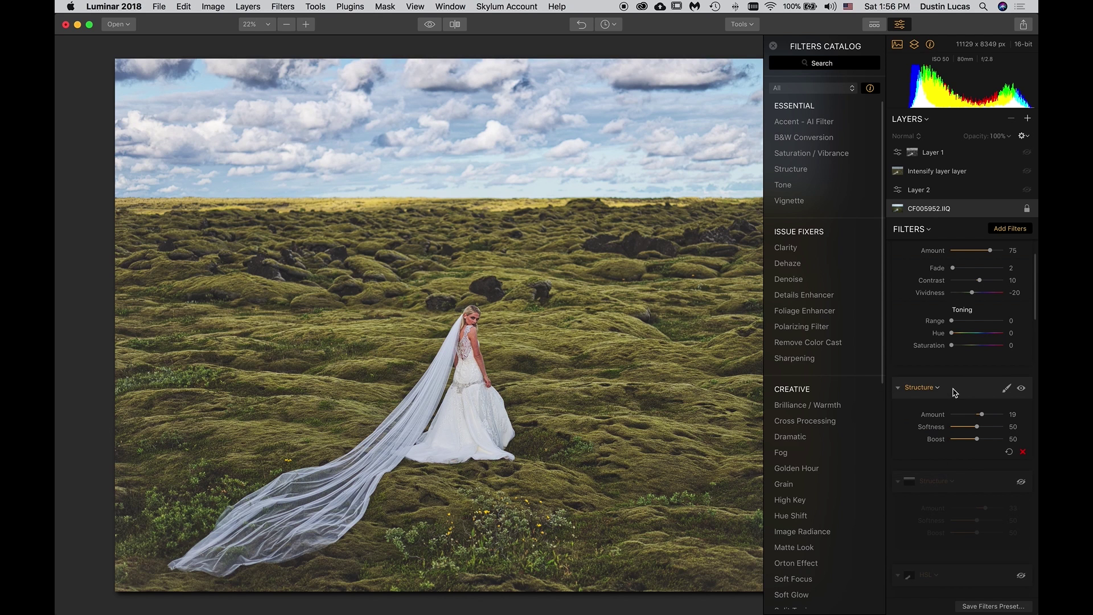
Turn the masked Structure filter back on and view the mask commands available for it, such as Fill, Invert, Clear and Copy
{"action": "left_click", "coordinate": [1019, 483]}
{"action": "scroll", "coordinate": [964, 490], "scroll_direction": "down", "scroll_amount": 2}
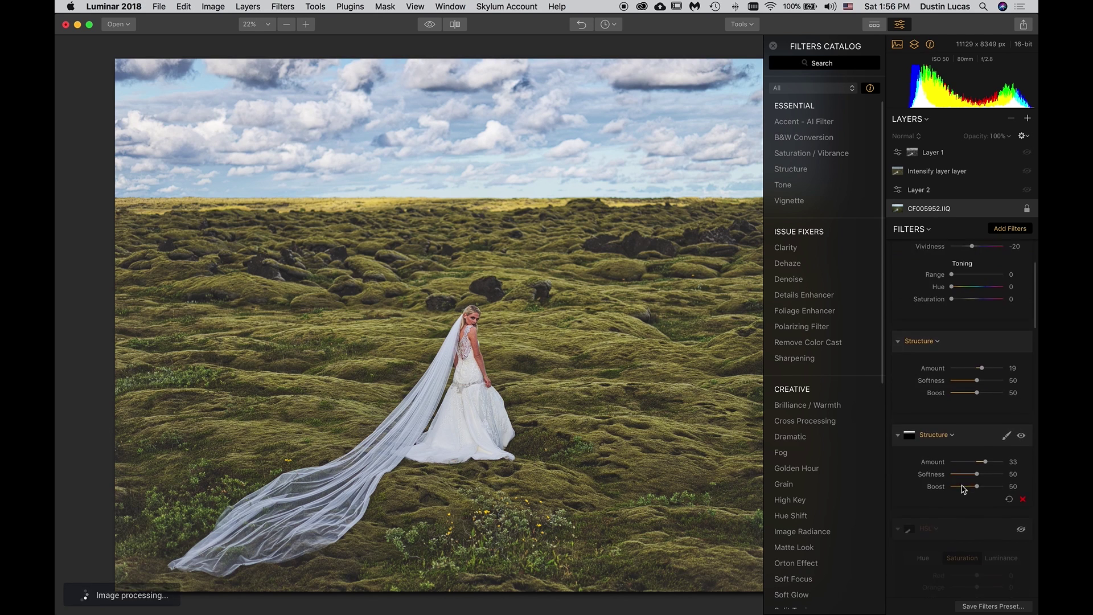
{"action": "left_click", "coordinate": [965, 421]}
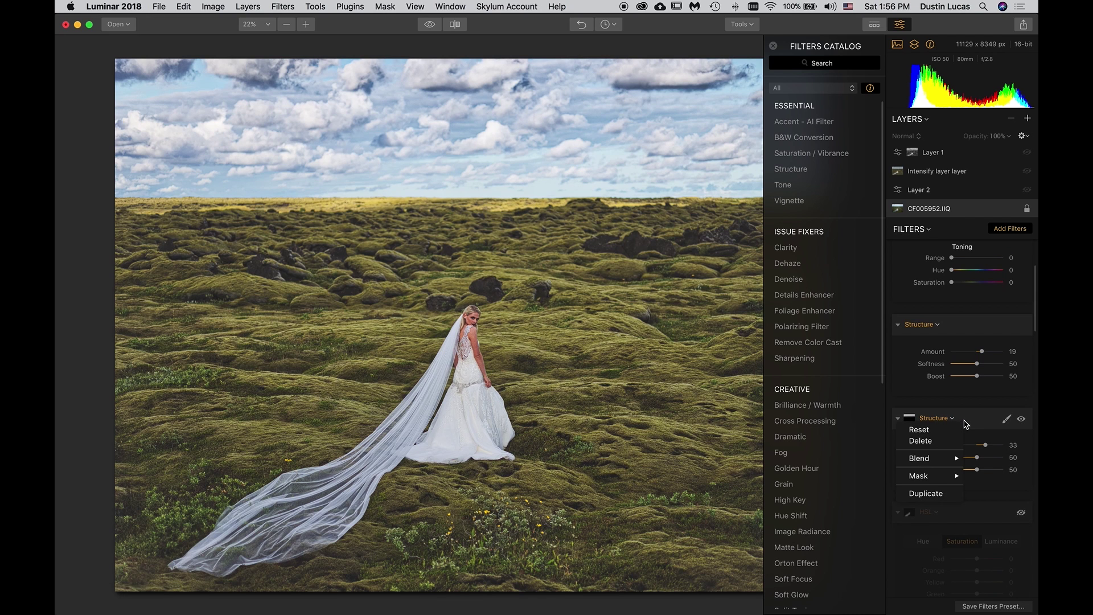
{"action": "mouse_move", "coordinate": [939, 481]}
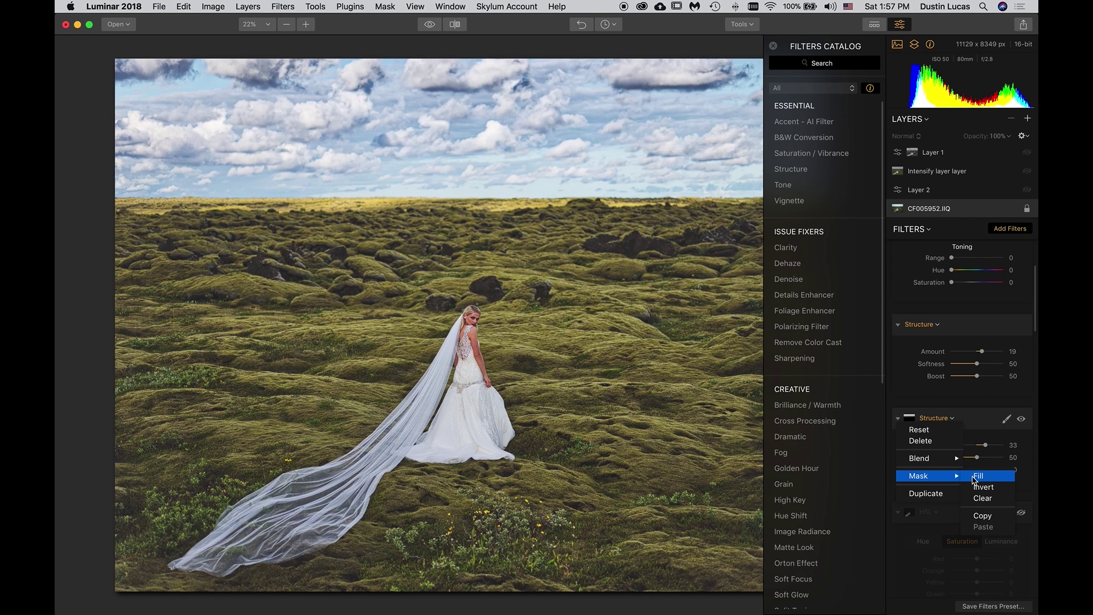
{"action": "left_click", "coordinate": [975, 422]}
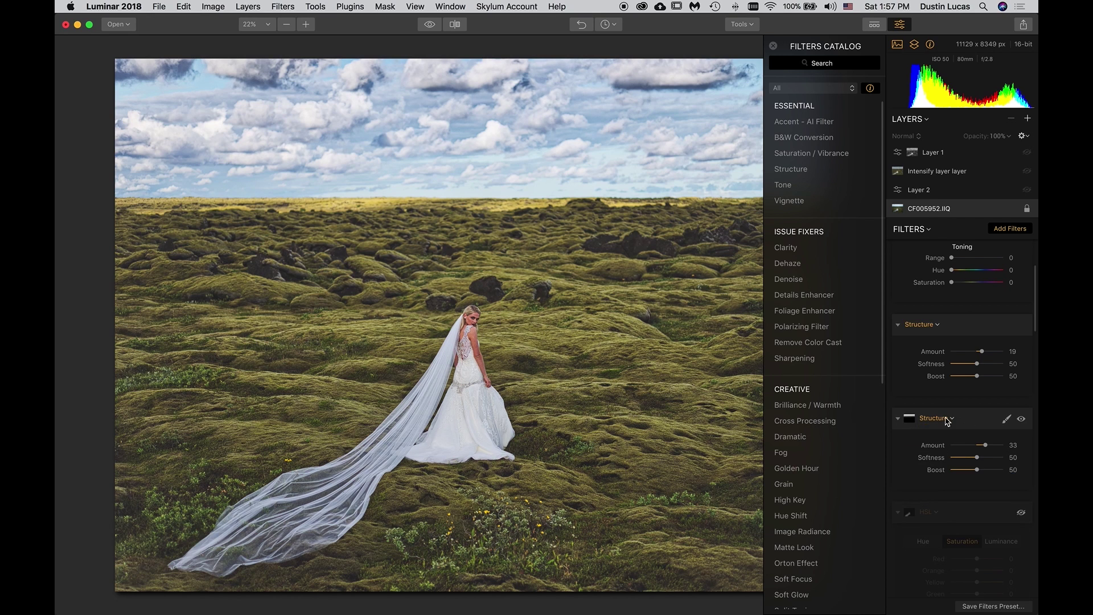
{"action": "left_click", "coordinate": [911, 422]}
{"action": "left_click", "coordinate": [911, 422]}
{"action": "left_click", "coordinate": [911, 422]}
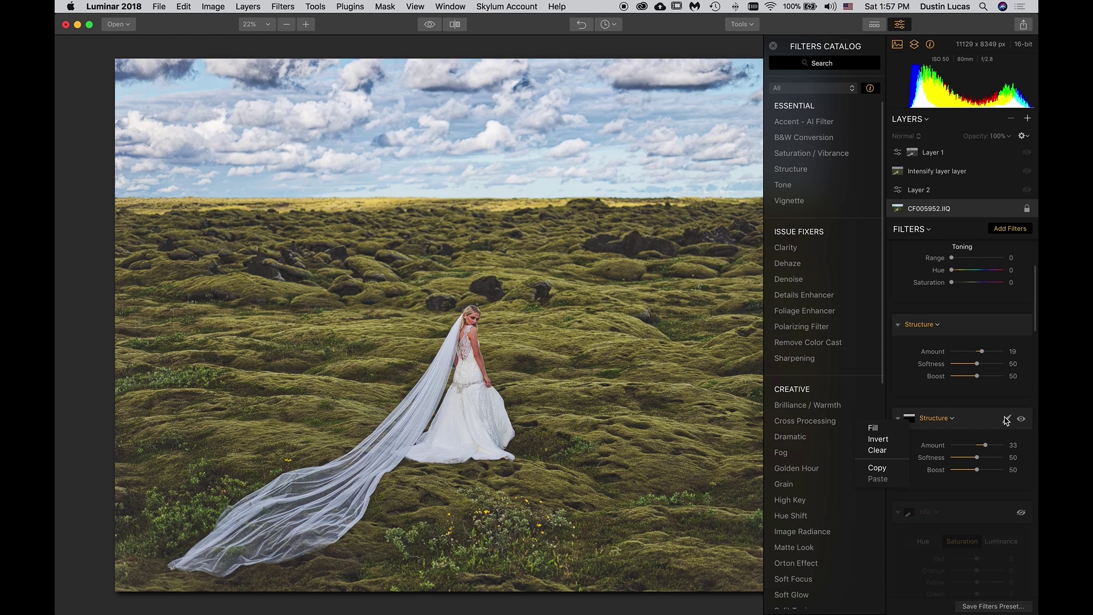
{"action": "left_click", "coordinate": [911, 422]}
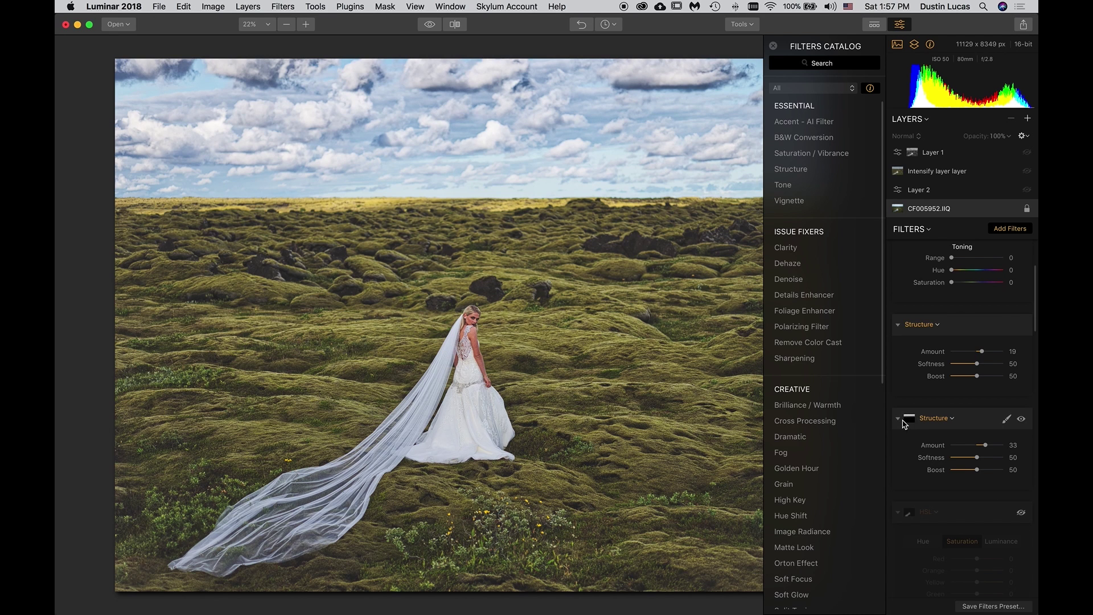
Compare the sky at 50% zoom without and with the masked Structure filter
{"action": "left_click", "coordinate": [1021, 420]}
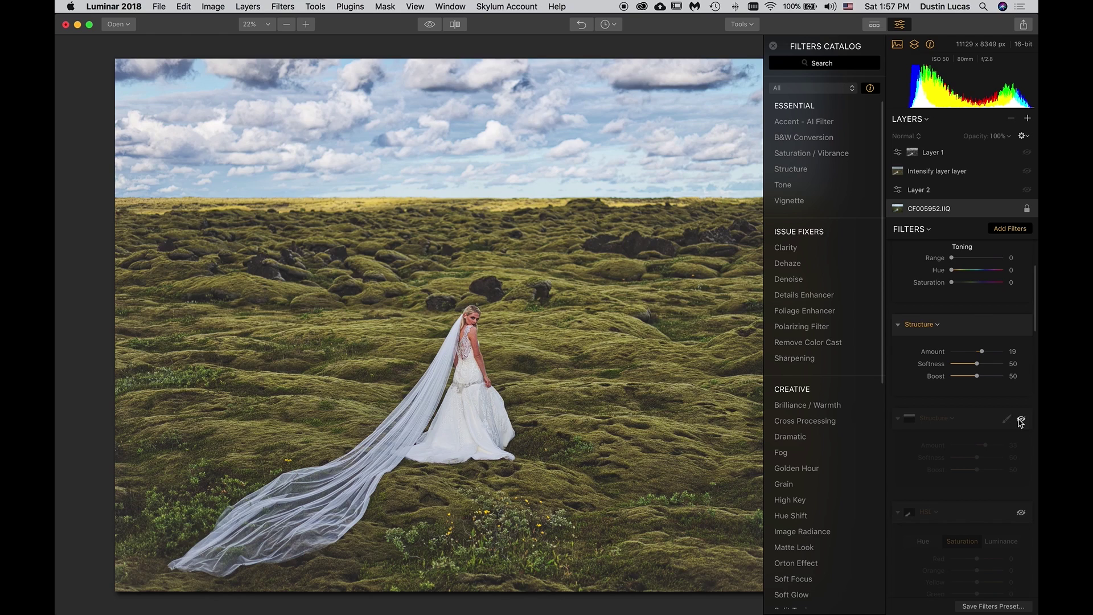
{"action": "scroll", "coordinate": [559, 313], "scroll_direction": "up", "scroll_amount": 3}
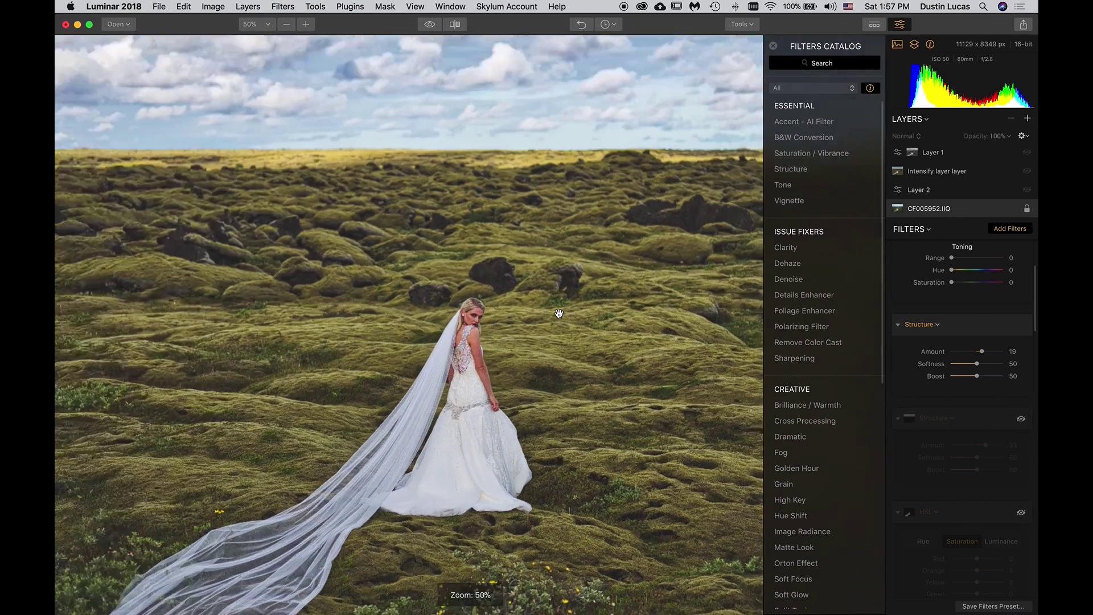
{"action": "scroll", "coordinate": [560, 313], "scroll_direction": "up", "scroll_amount": 10}
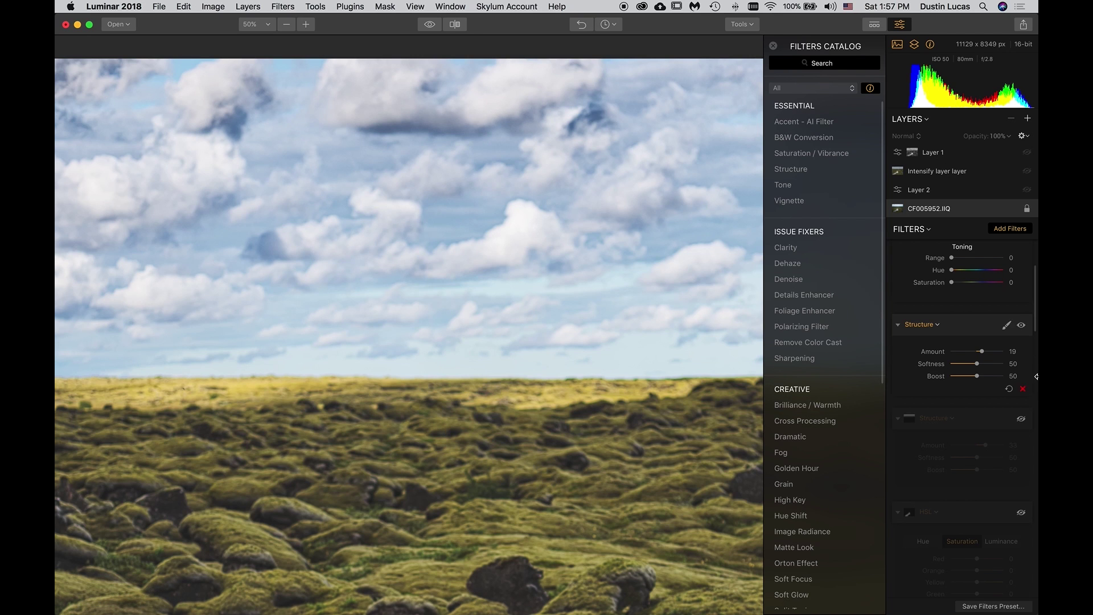
{"action": "left_click", "coordinate": [1022, 420]}
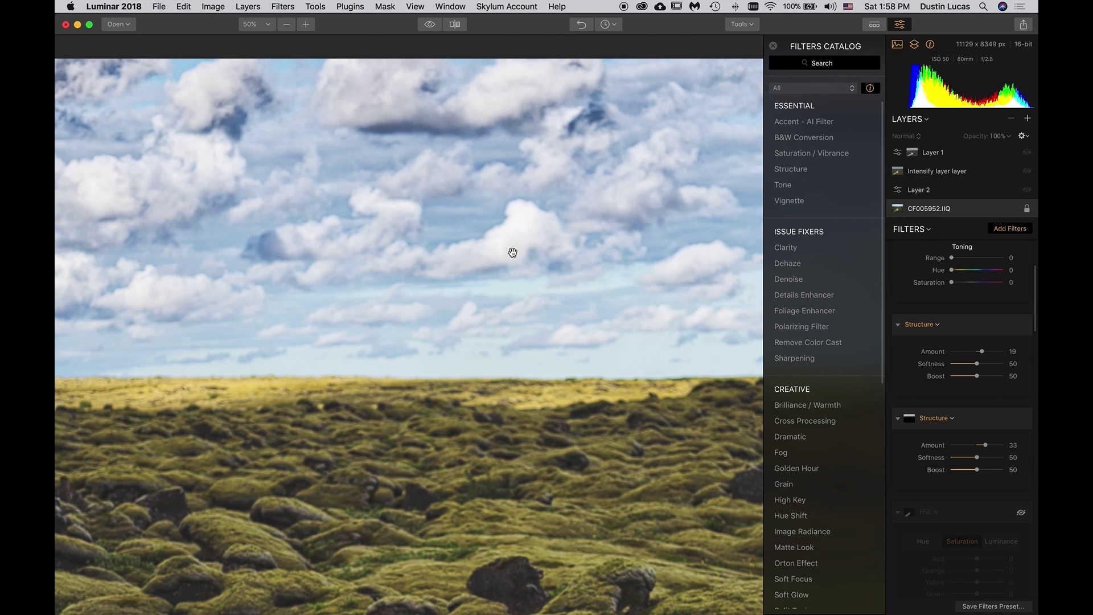
Open the masked Structure filter's mask with the Brush tool, show its overlay across the whole image, and leave mask editing
{"action": "mouse_move", "coordinate": [1022, 422]}
{"action": "left_click", "coordinate": [934, 418]}
{"action": "mouse_move", "coordinate": [957, 473]}
{"action": "left_click", "coordinate": [984, 421]}
{"action": "left_click", "coordinate": [1008, 421]}
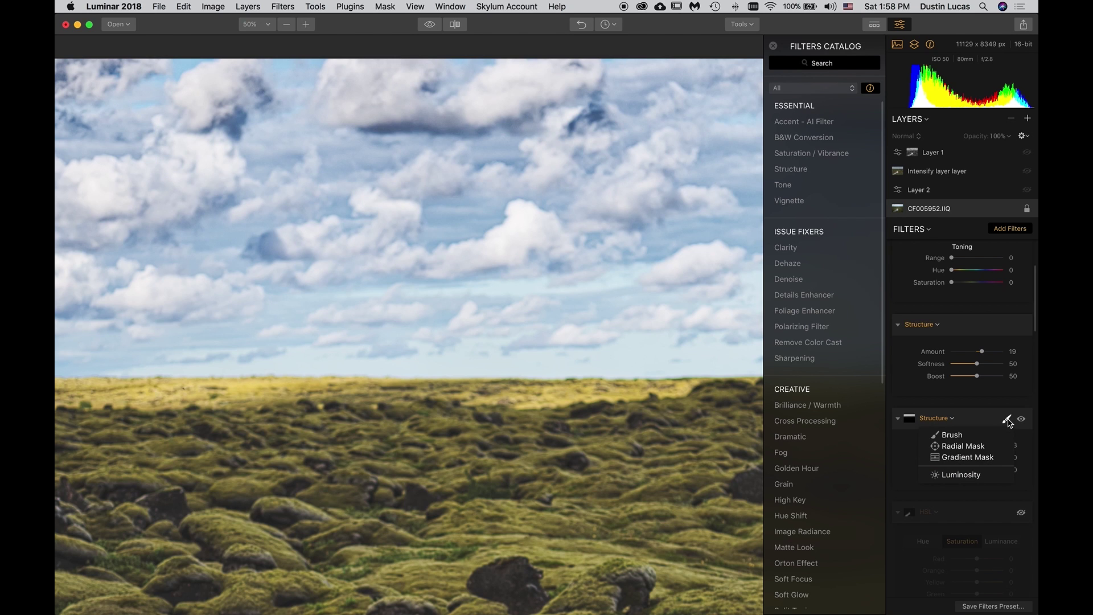
{"action": "left_click", "coordinate": [962, 435]}
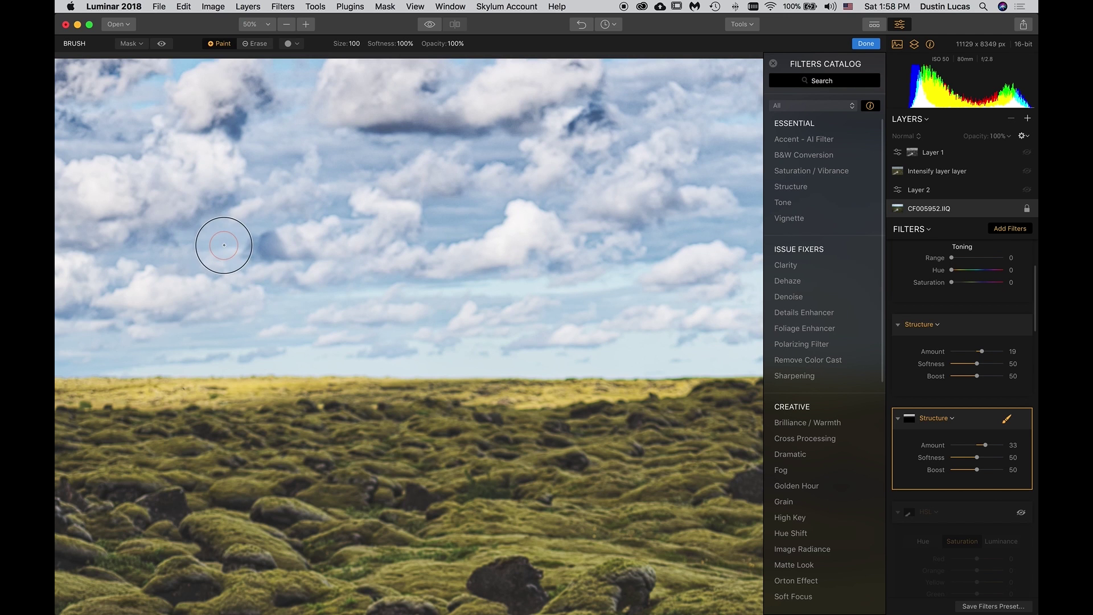
{"action": "left_click", "coordinate": [162, 43]}
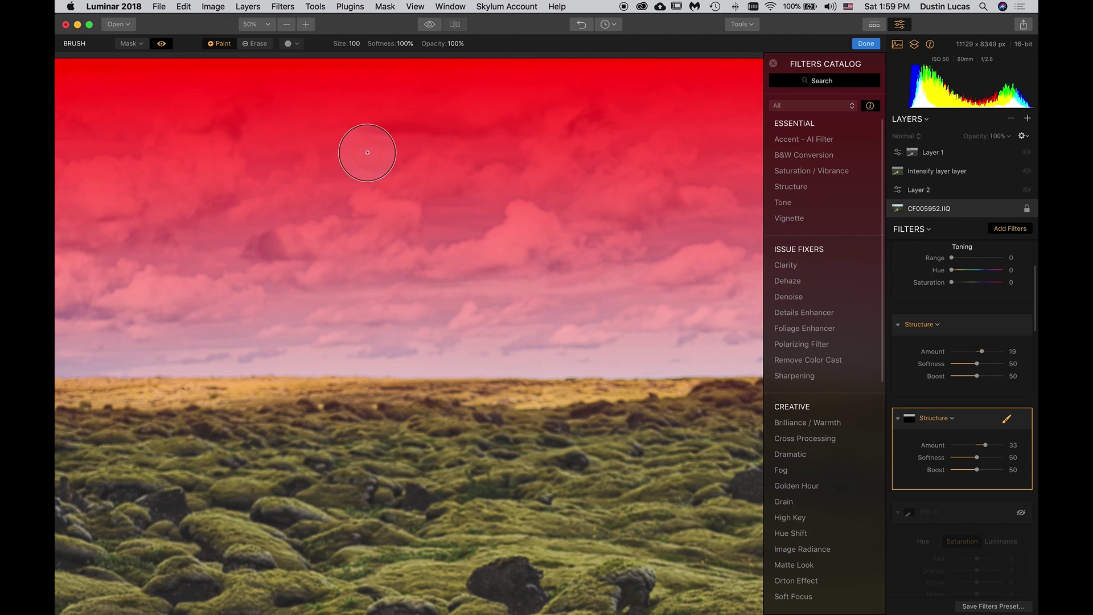
{"action": "key", "text": "super+minus"}
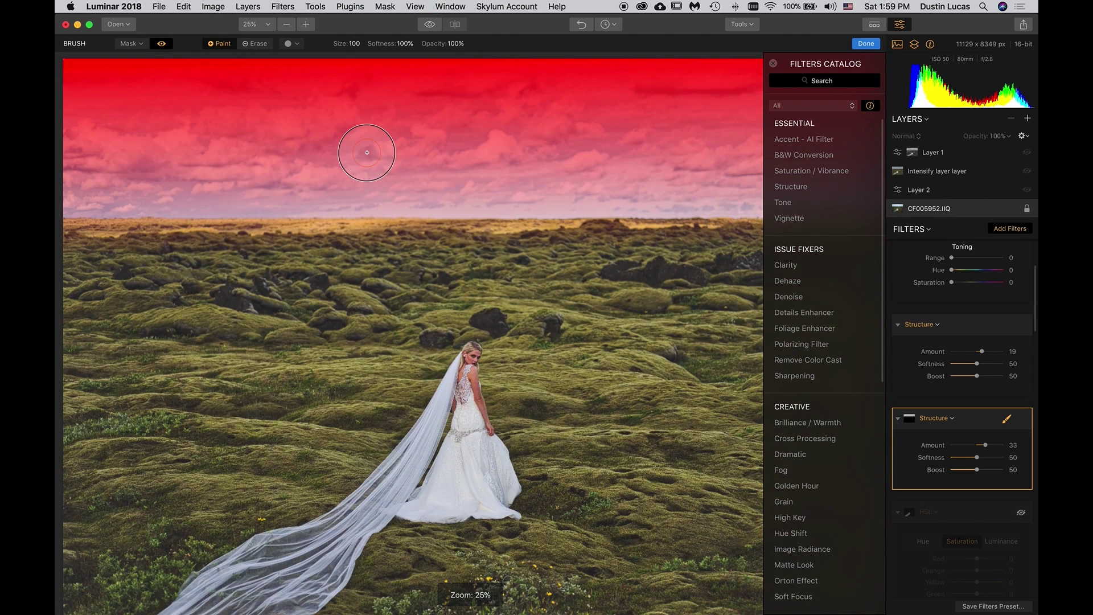
{"action": "key", "text": "super+0"}
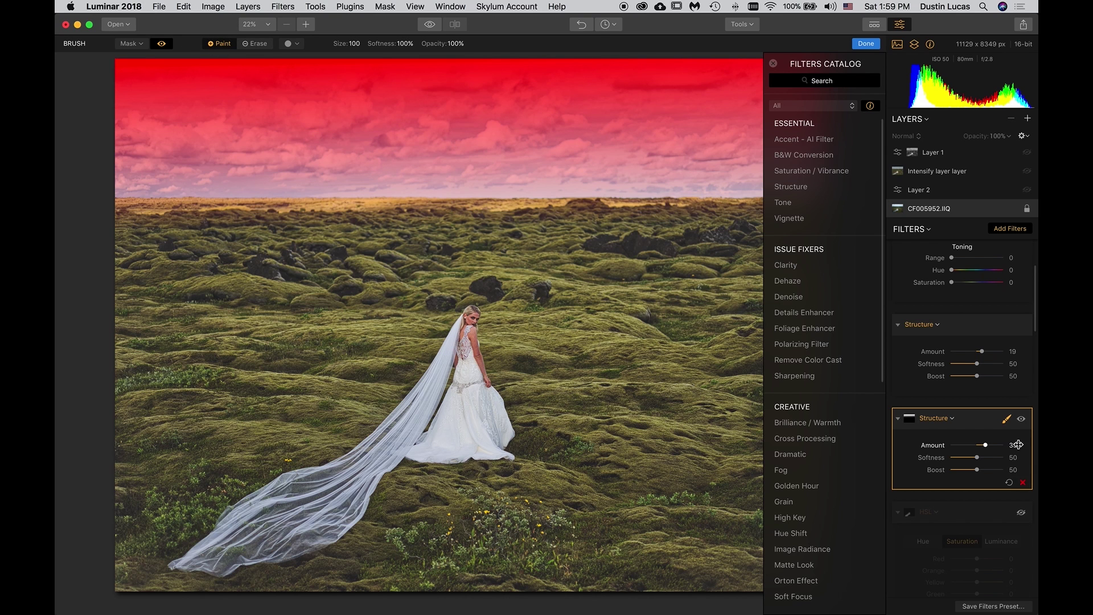
{"action": "left_click", "coordinate": [1007, 421]}
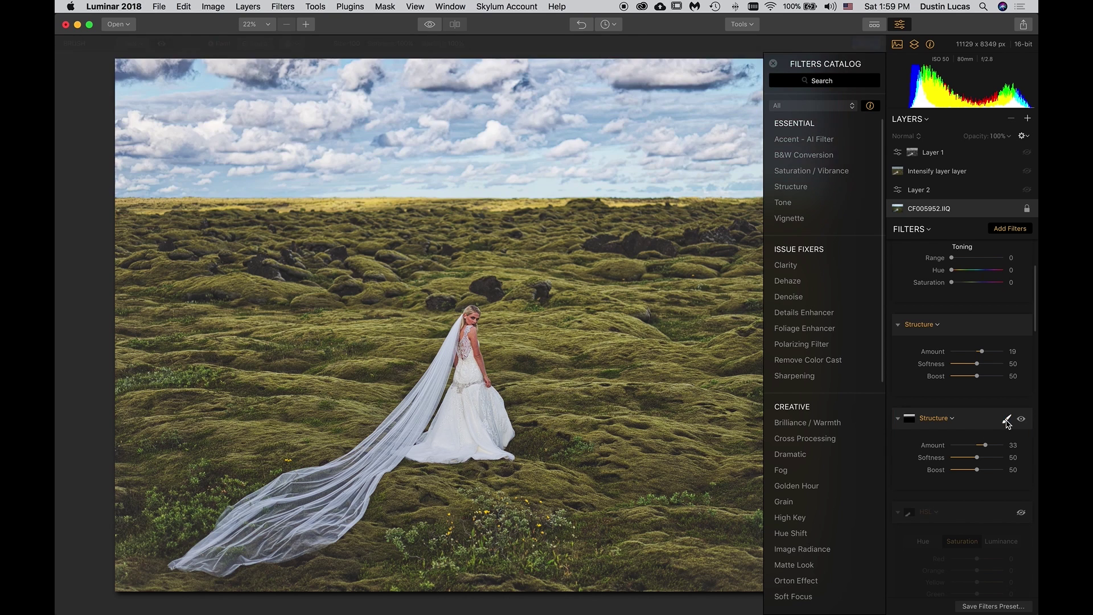
Open the Gradient Mask tool on the masked Structure filter, hide the mask overlay, and review the mask types including Luminosity
{"action": "left_click", "coordinate": [1007, 422]}
{"action": "left_click", "coordinate": [1008, 421]}
{"action": "left_click", "coordinate": [1007, 422]}
{"action": "left_click", "coordinate": [966, 459]}
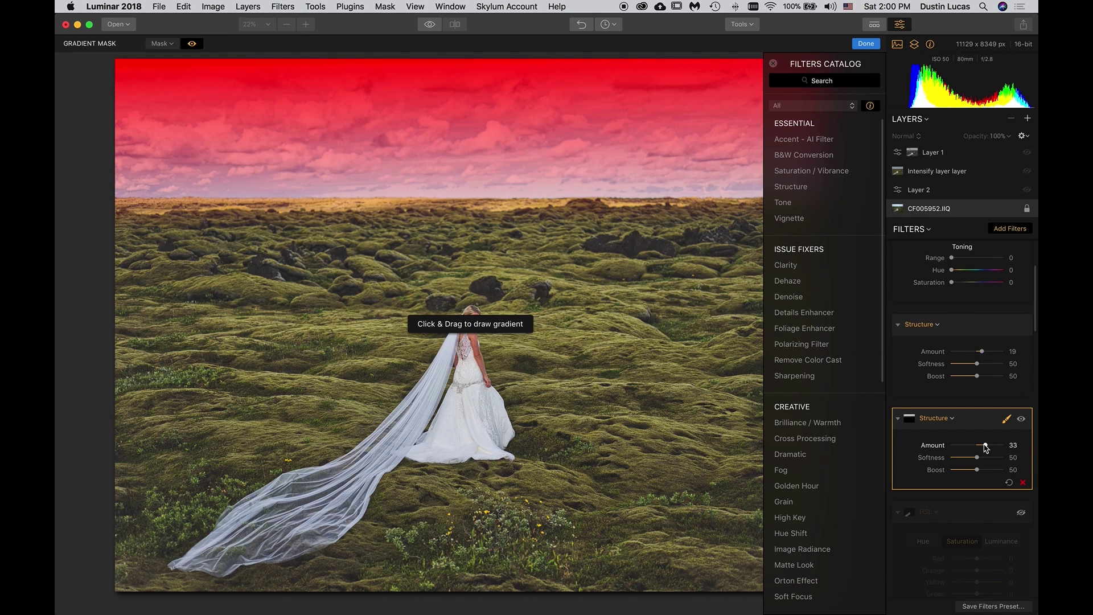
{"action": "left_click", "coordinate": [194, 44]}
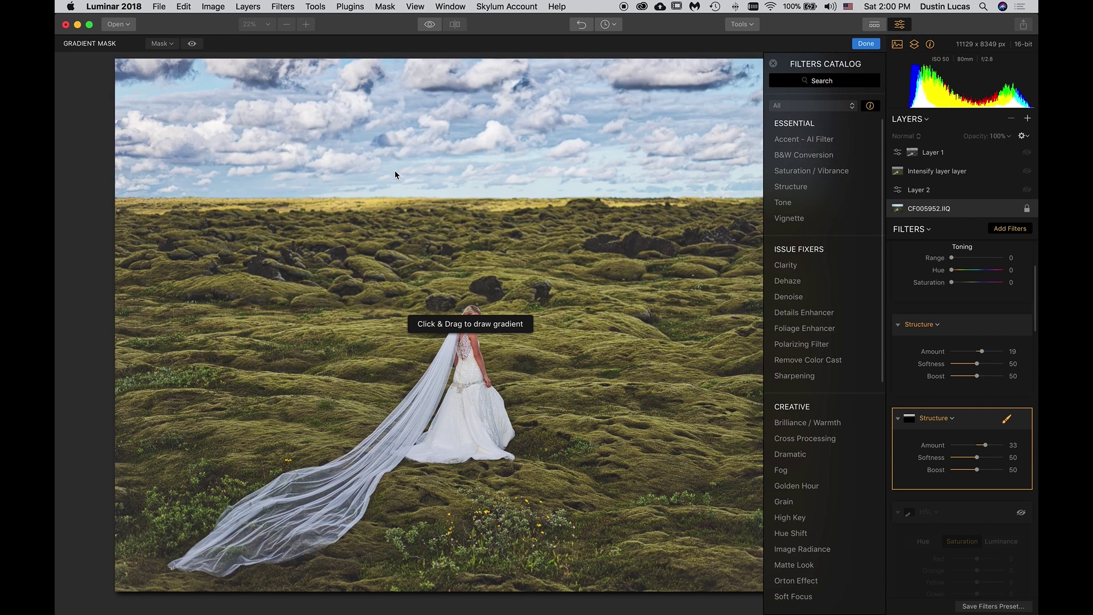
{"action": "left_click", "coordinate": [1007, 421]}
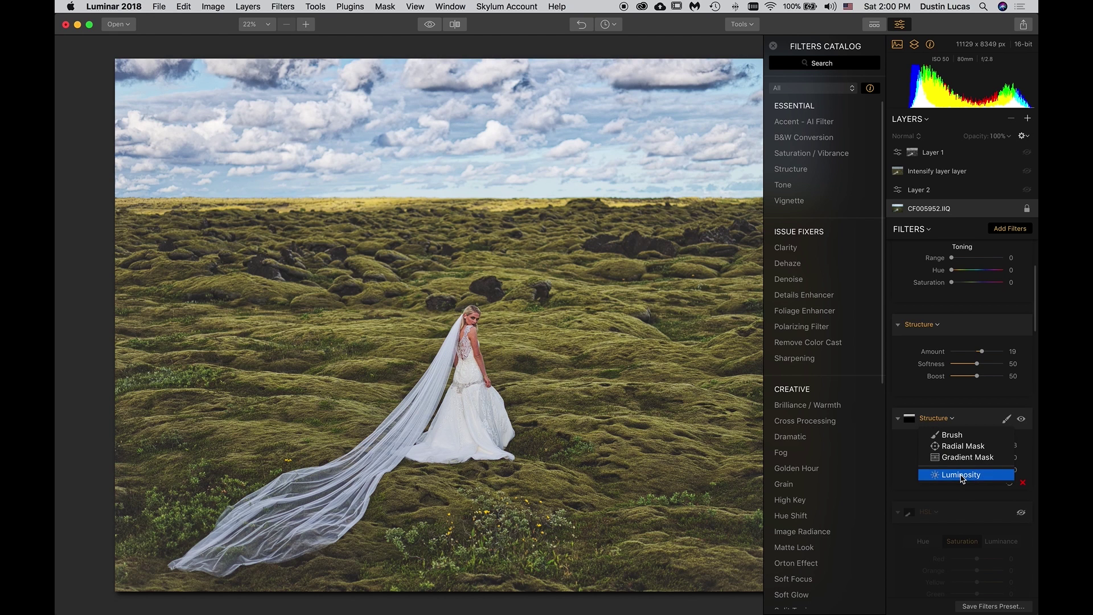
{"action": "left_click", "coordinate": [951, 420]}
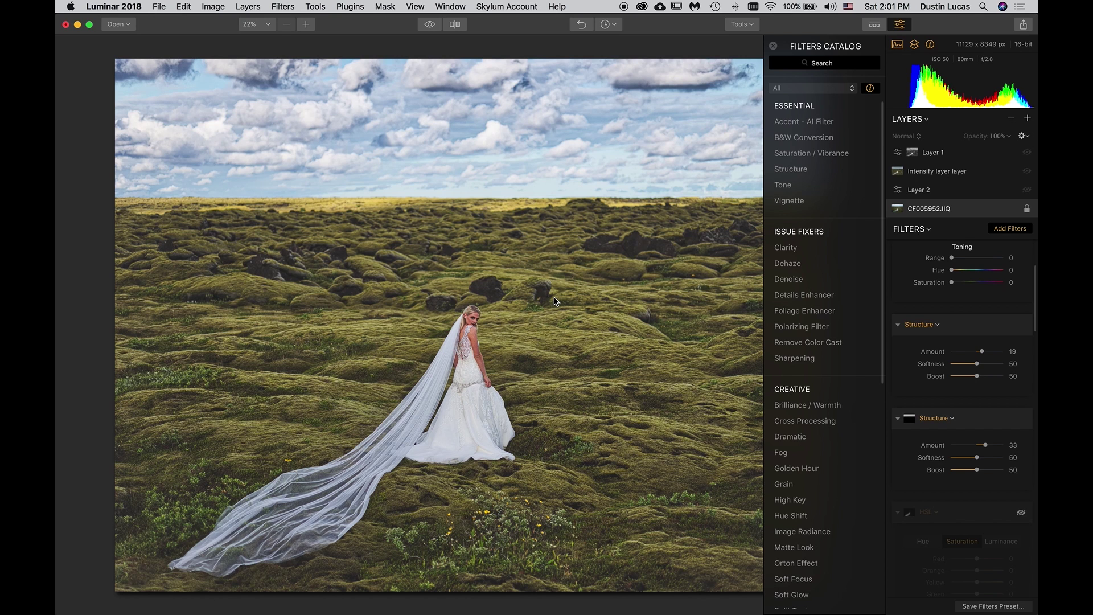
Turn on the HSL filter masked to the bride's veil and compare the image with and without it
{"action": "left_click", "coordinate": [1022, 515]}
{"action": "scroll", "coordinate": [975, 515], "scroll_direction": "down", "scroll_amount": 2}
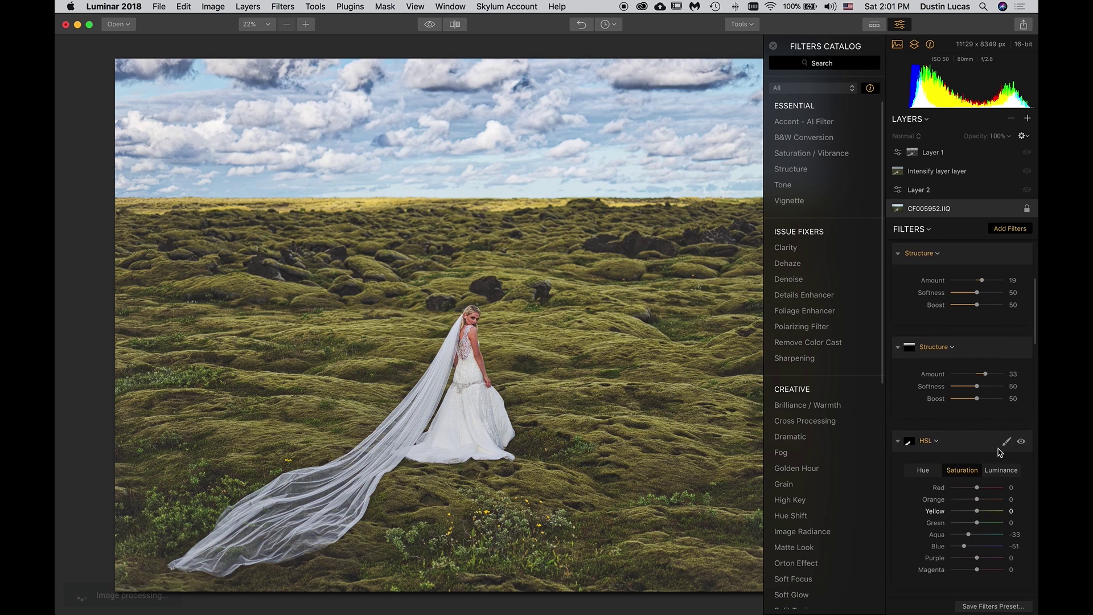
{"action": "left_click", "coordinate": [1022, 443]}
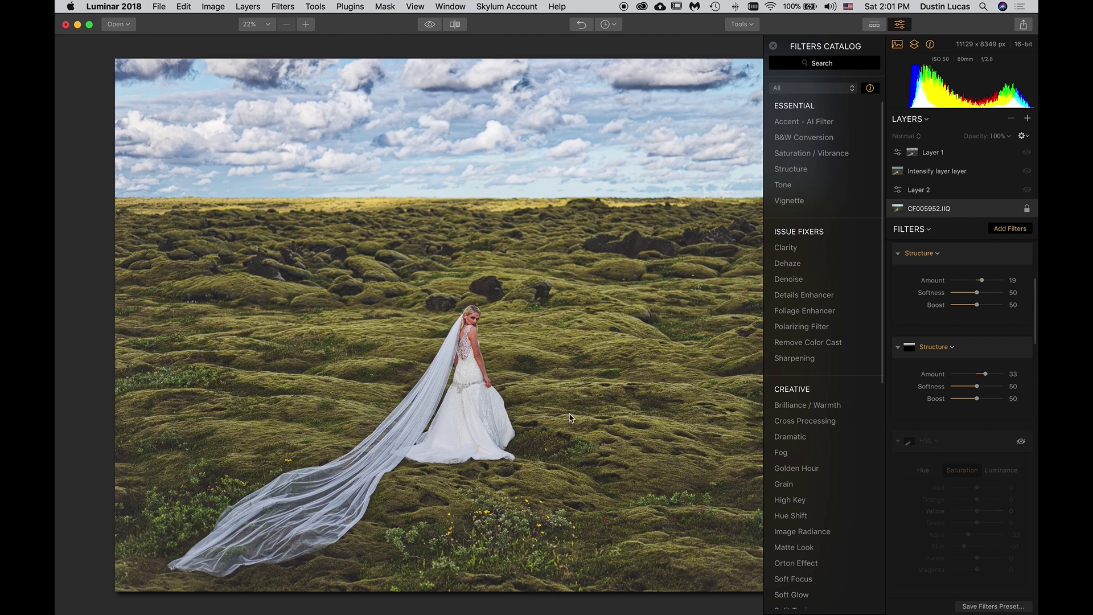
{"action": "left_click", "coordinate": [1022, 443]}
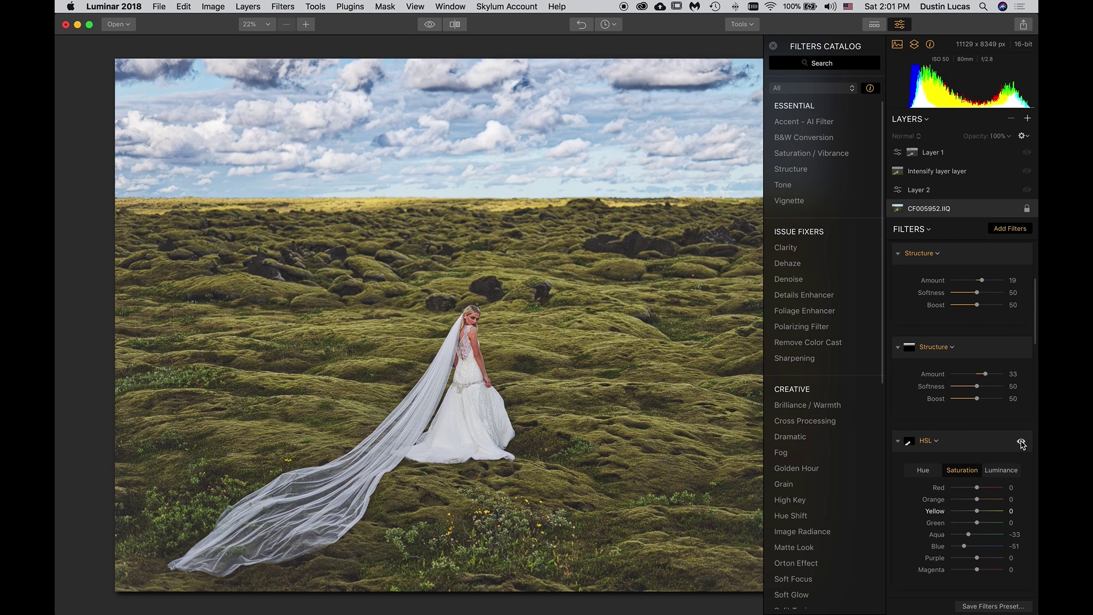
{"action": "left_click", "coordinate": [1022, 443]}
{"action": "left_click", "coordinate": [1022, 443]}
{"action": "left_click", "coordinate": [1021, 443]}
{"action": "left_click", "coordinate": [1022, 443]}
{"action": "left_click", "coordinate": [1022, 443]}
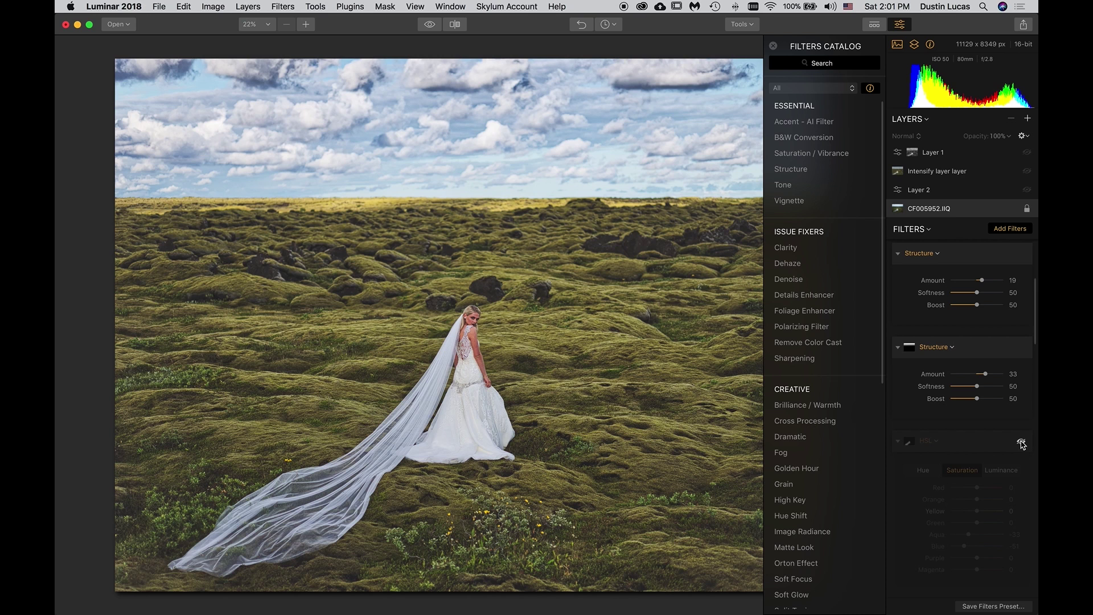
{"action": "left_click", "coordinate": [1022, 443]}
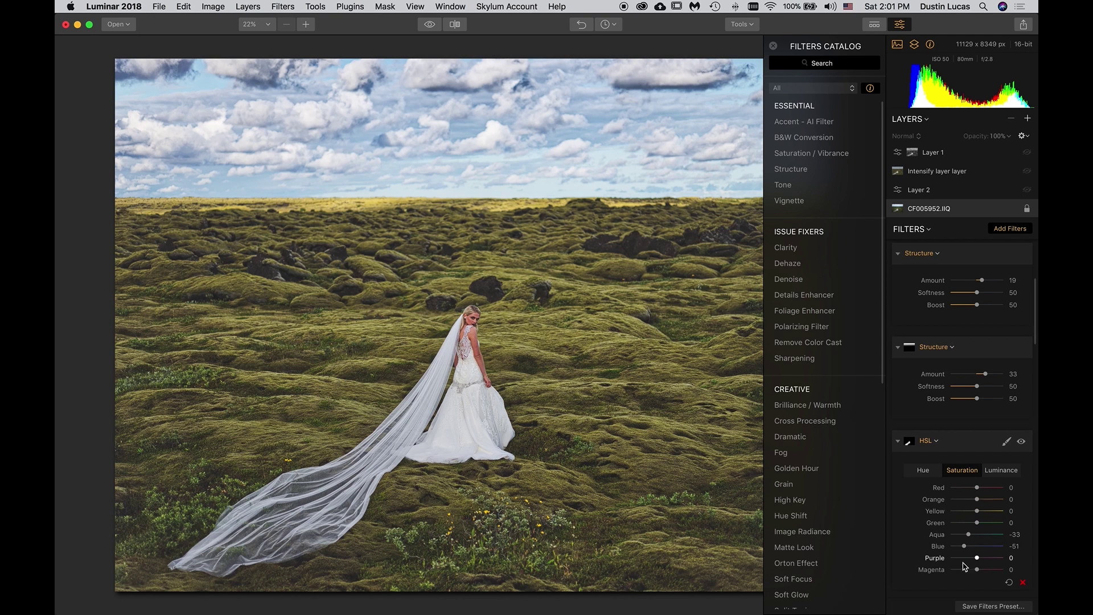
Review the veil HSL filter's Luminance, Saturation and Hue adjustments and the commands available for the filter
{"action": "scroll", "coordinate": [939, 479], "scroll_direction": "down", "scroll_amount": 3}
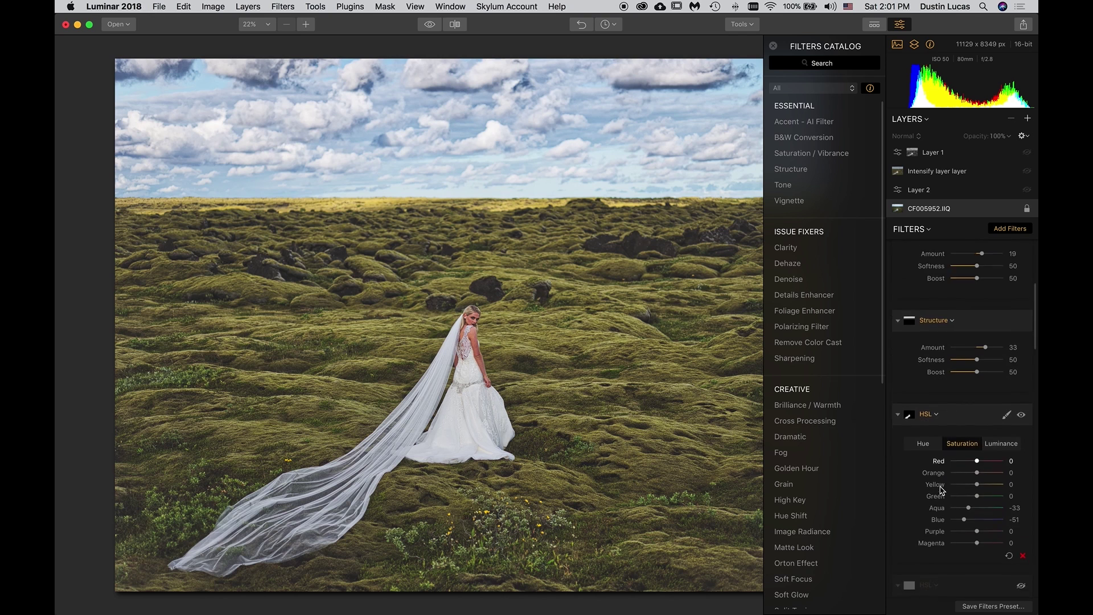
{"action": "left_click", "coordinate": [1002, 394]}
{"action": "left_click", "coordinate": [957, 394]}
{"action": "left_click", "coordinate": [933, 394]}
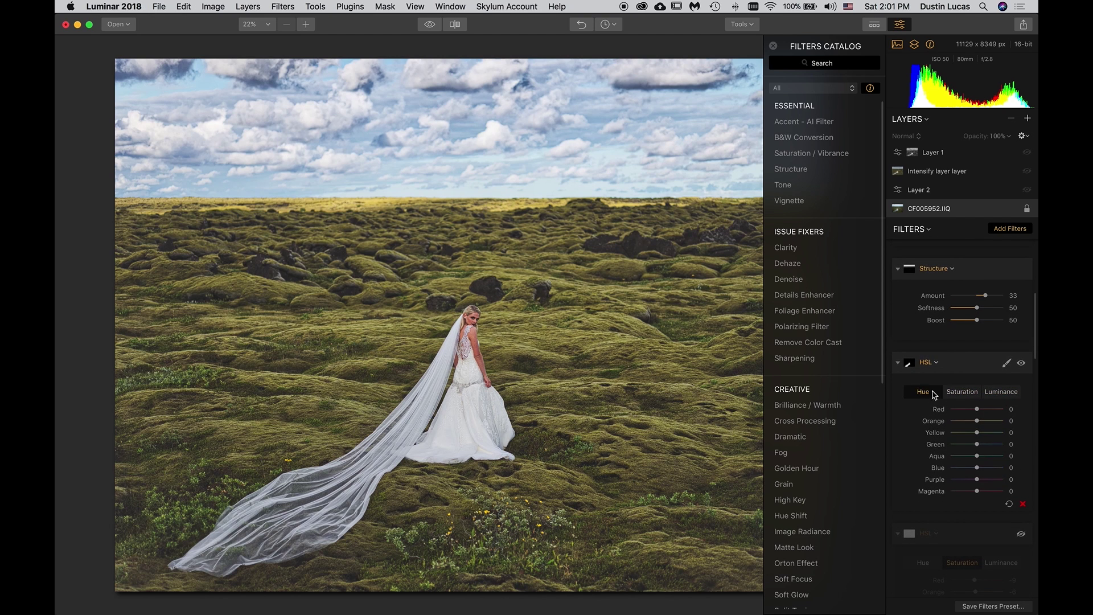
{"action": "left_click", "coordinate": [968, 393]}
{"action": "left_click", "coordinate": [927, 367]}
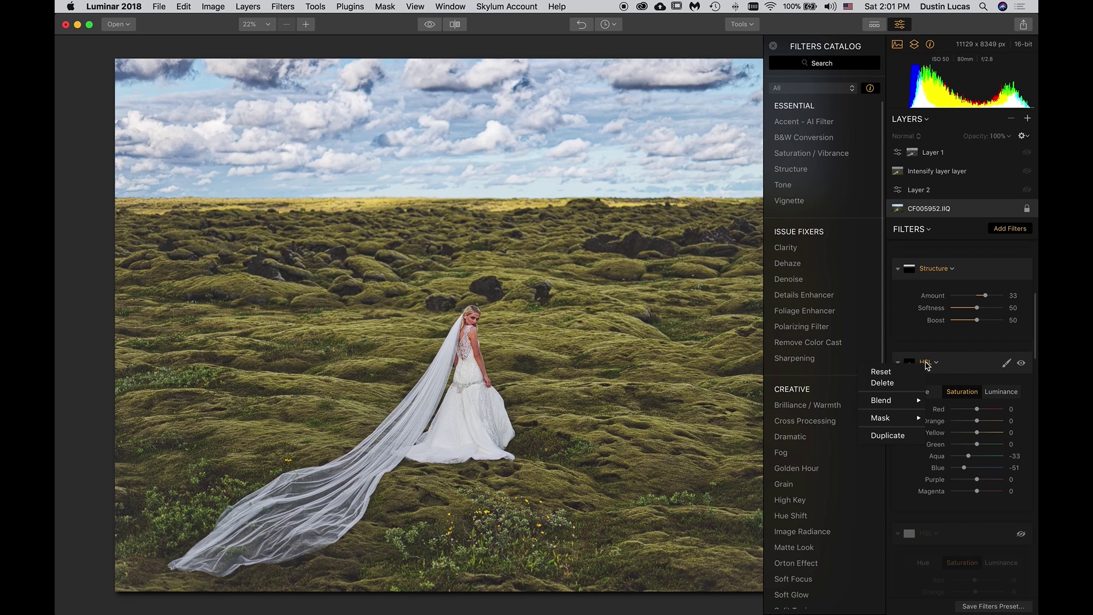
{"action": "left_click", "coordinate": [927, 366]}
{"action": "left_click", "coordinate": [927, 366]}
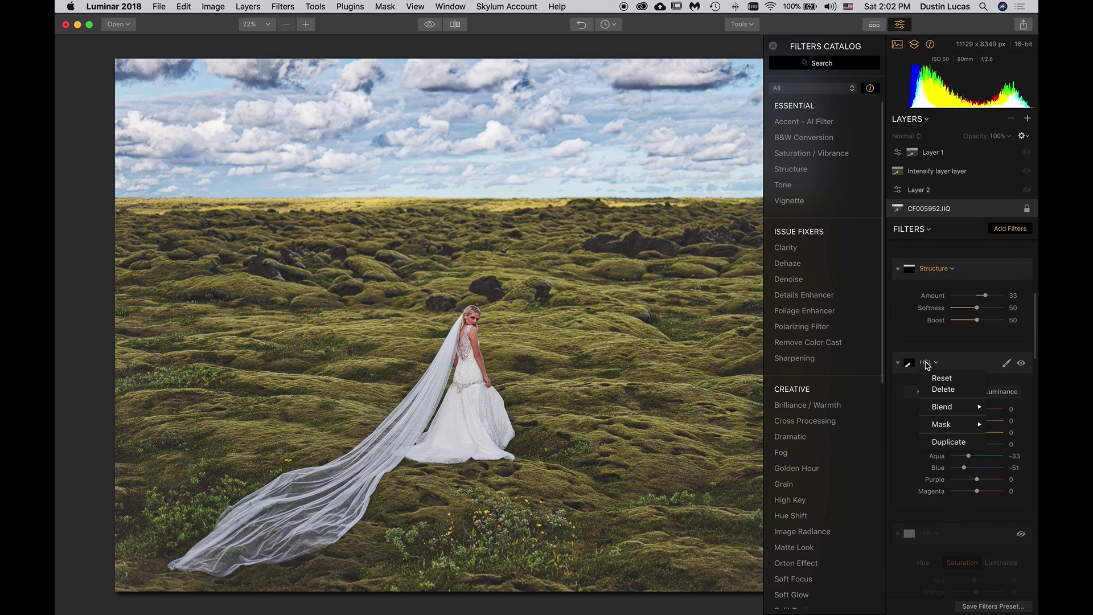
{"action": "left_click", "coordinate": [927, 366]}
{"action": "left_click", "coordinate": [927, 366]}
{"action": "left_click", "coordinate": [927, 366]}
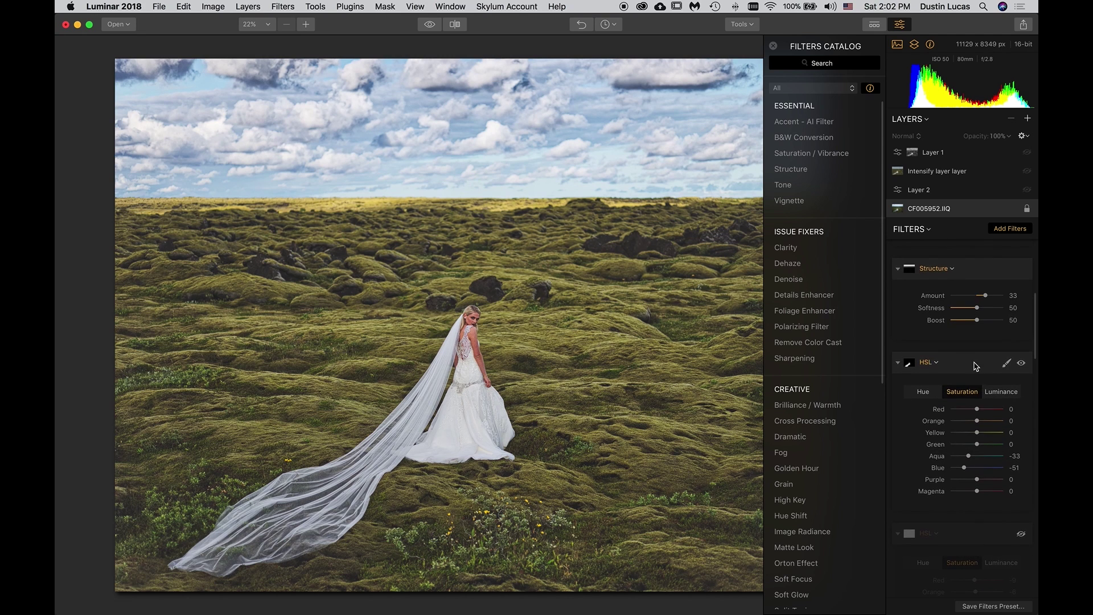
Turn on the second, unmasked HSL filter located below the HSL filter that is masked to the bride's veil
{"action": "scroll", "coordinate": [993, 377], "scroll_direction": "up", "scroll_amount": 2}
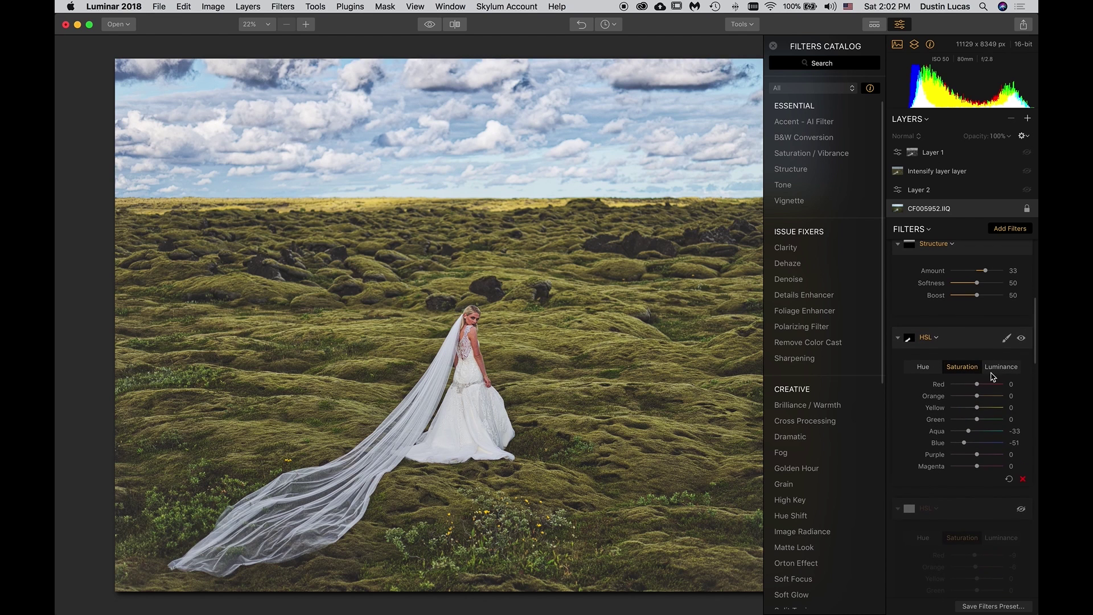
{"action": "scroll", "coordinate": [928, 348], "scroll_direction": "down", "scroll_amount": 4}
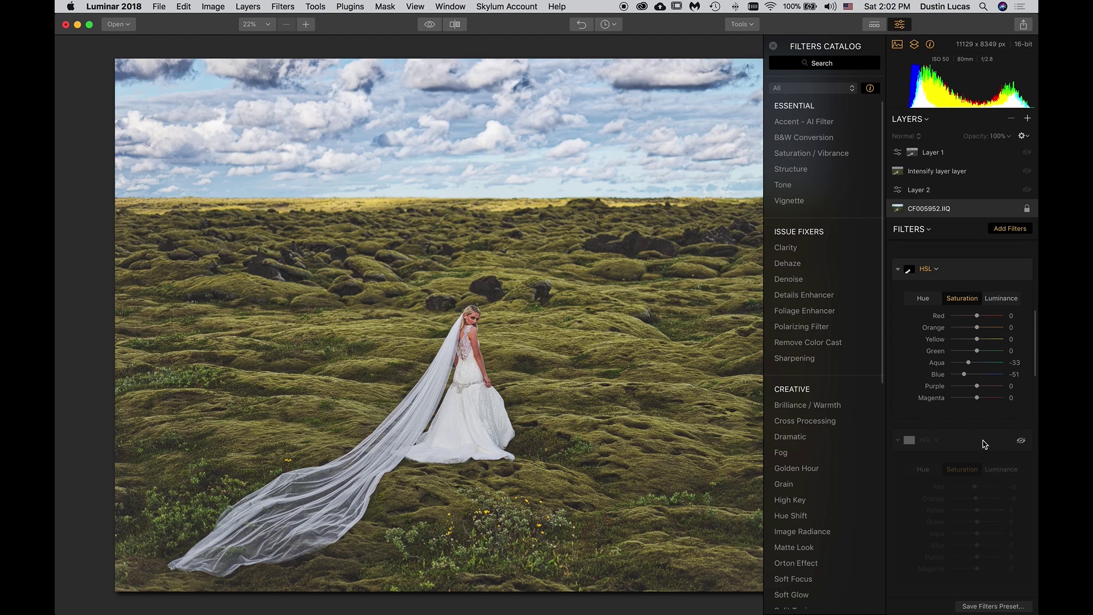
{"action": "left_click", "coordinate": [1022, 442]}
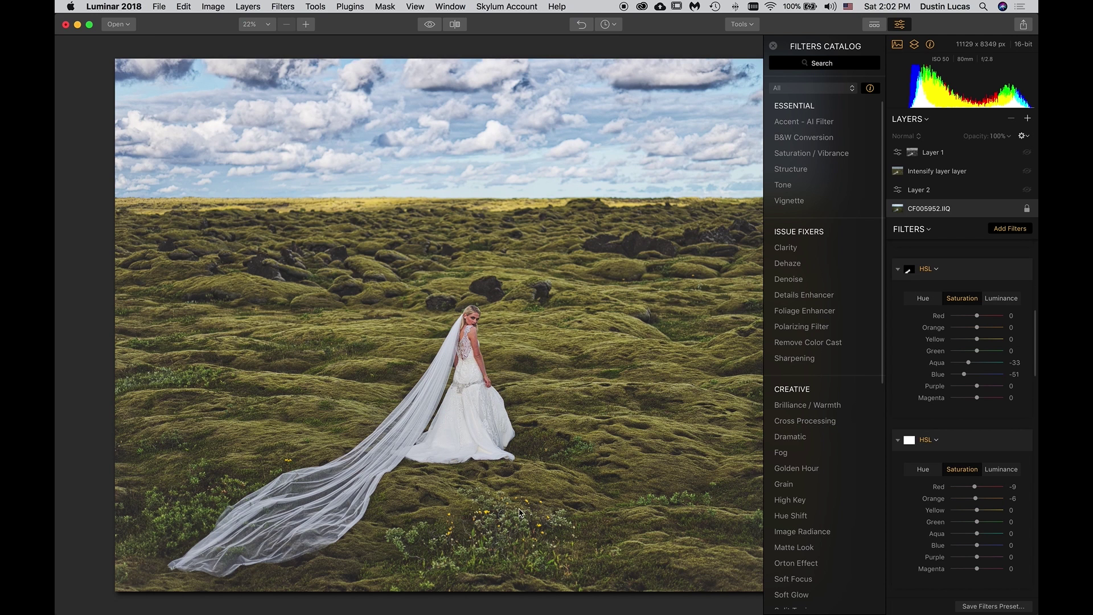
{"action": "scroll", "coordinate": [989, 447], "scroll_direction": "down", "scroll_amount": 2}
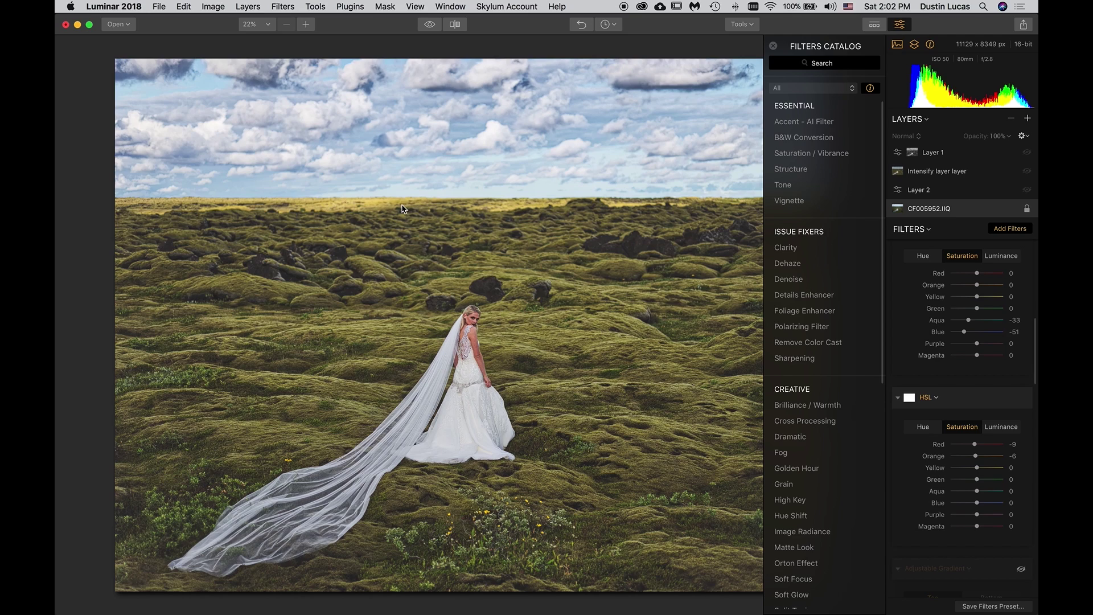
Enlarge the bride to 100%, close the filters catalog, and compare the image with and without the unmasked HSL filter
{"action": "left_click", "coordinate": [472, 325]}
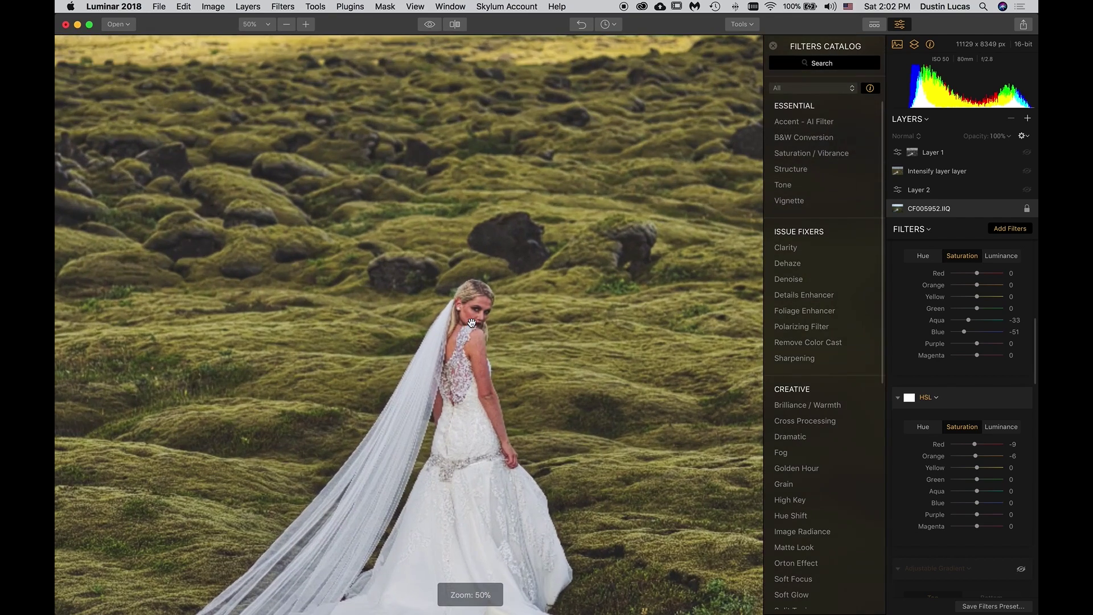
{"action": "left_click", "coordinate": [472, 323]}
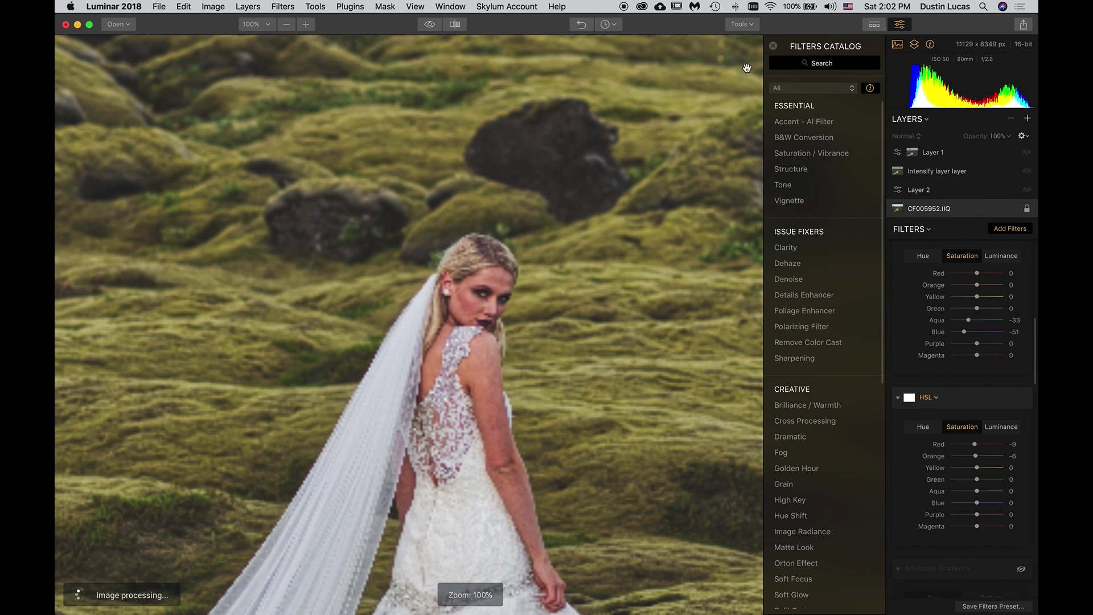
{"action": "left_click", "coordinate": [773, 46]}
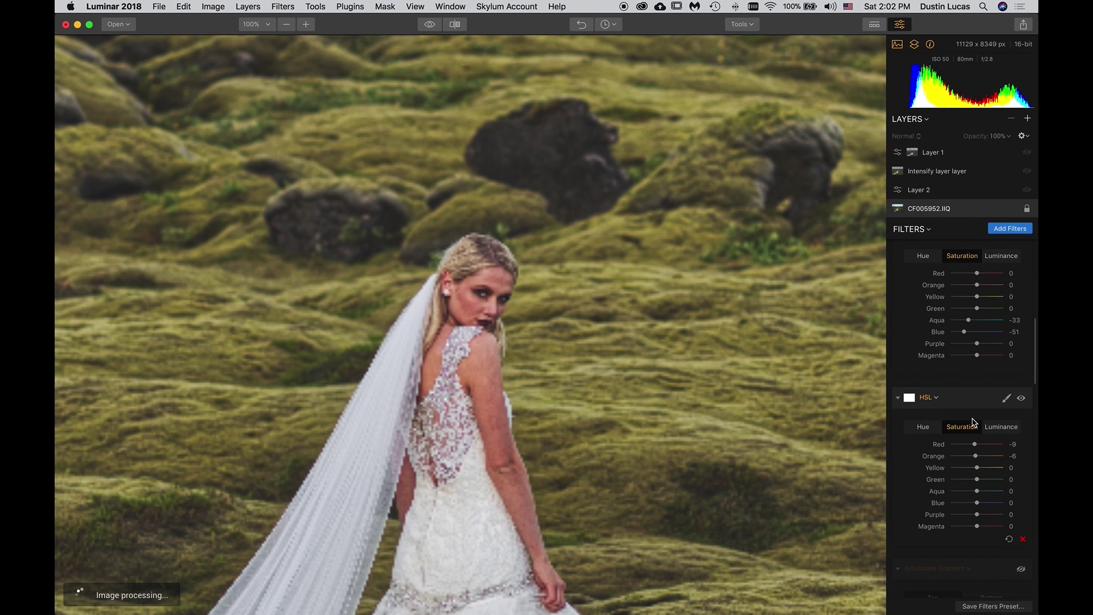
{"action": "left_click_drag", "start_coordinate": [496, 388], "coordinate": [477, 320]}
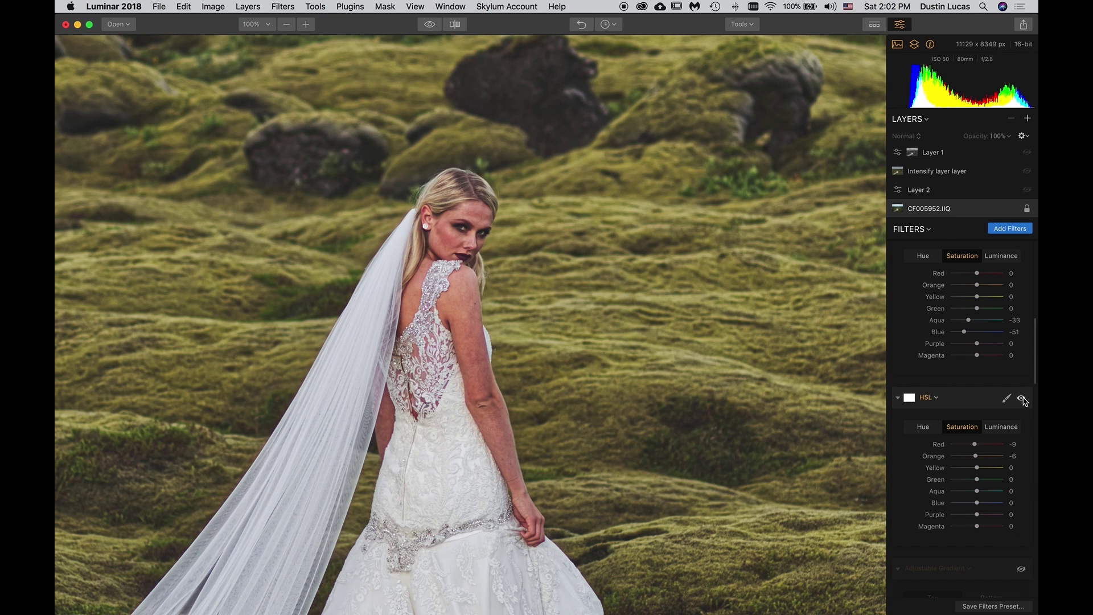
{"action": "left_click", "coordinate": [1021, 401]}
{"action": "left_click", "coordinate": [1021, 401]}
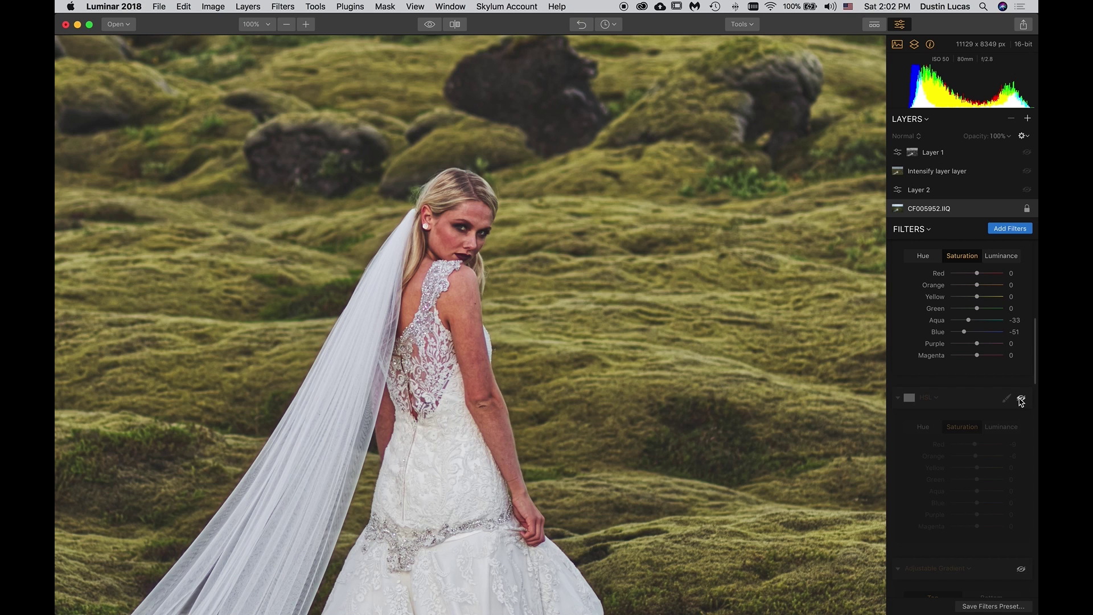
{"action": "left_click", "coordinate": [1021, 401]}
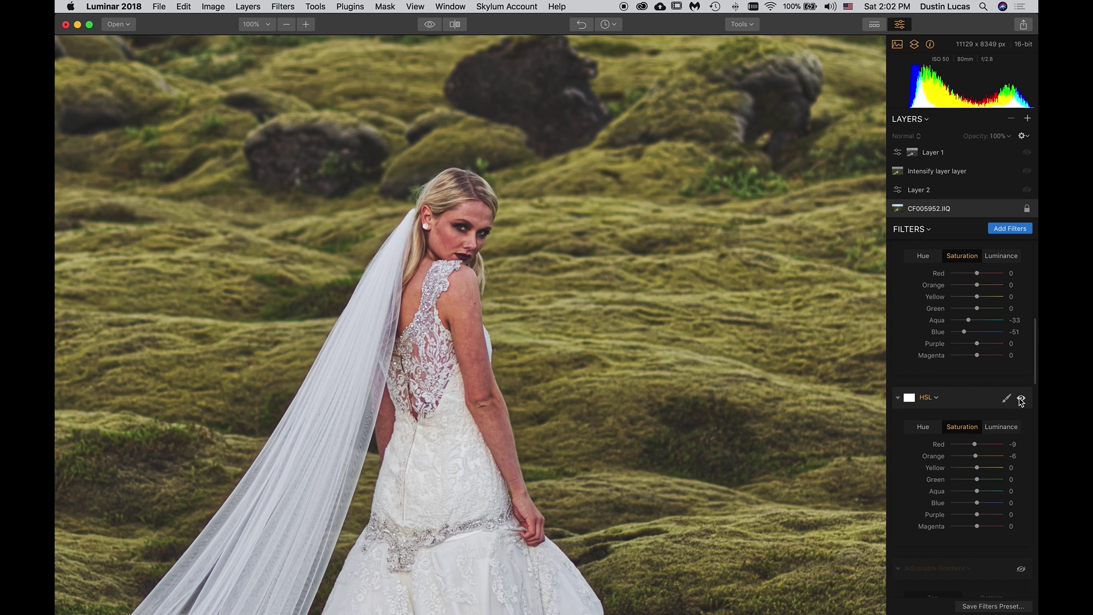
Show the unmasked HSL filter's Luminance adjustments and compare the bride's skin tones with the filter off and on
{"action": "left_click", "coordinate": [997, 427]}
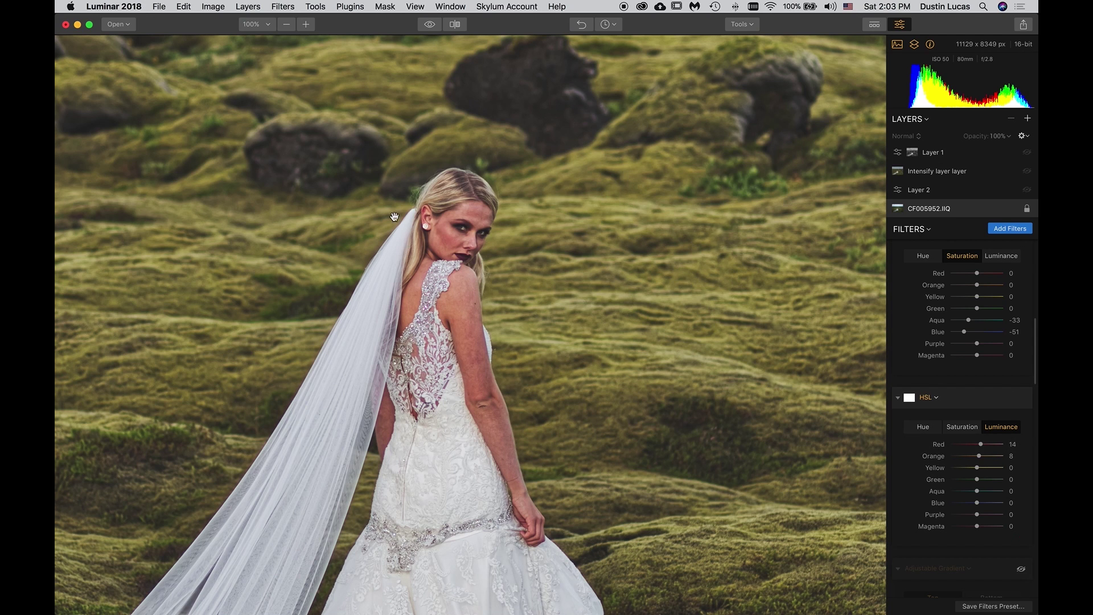
{"action": "mouse_move", "coordinate": [1018, 402]}
{"action": "left_click", "coordinate": [1020, 399]}
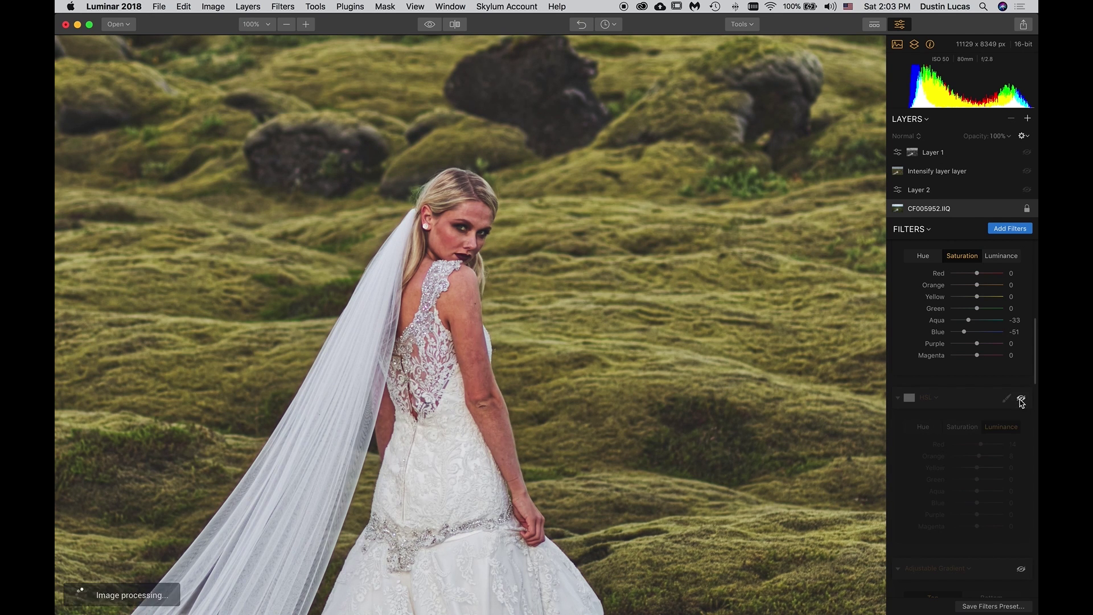
{"action": "left_click", "coordinate": [1021, 400]}
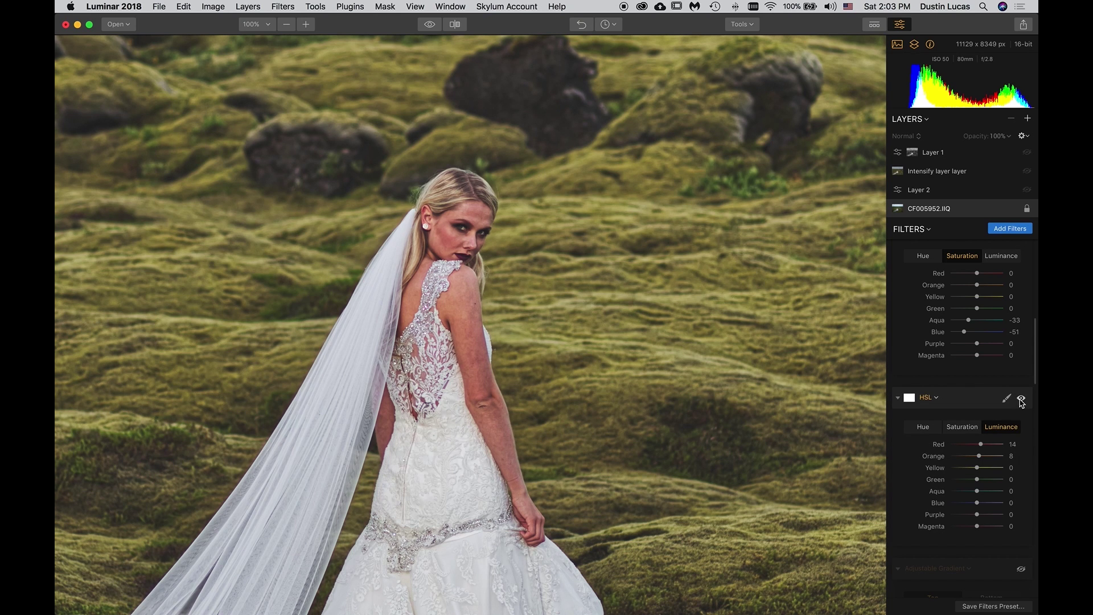
Turn on the Adjustable Gradient filter and fit the whole image in view
{"action": "scroll", "coordinate": [994, 467], "scroll_direction": "down", "scroll_amount": 5}
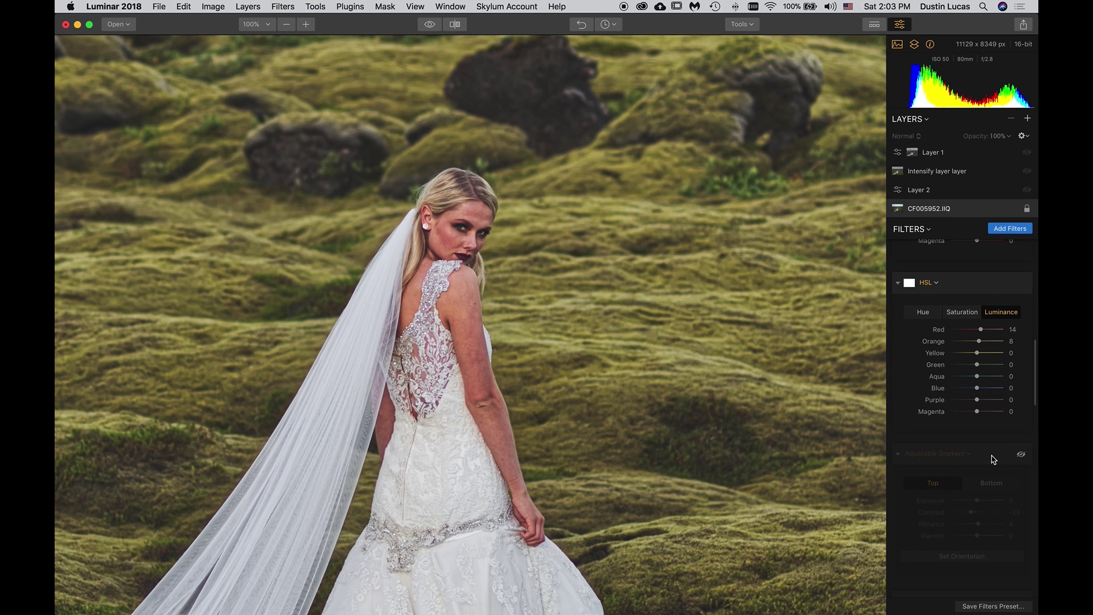
{"action": "left_click", "coordinate": [1020, 456]}
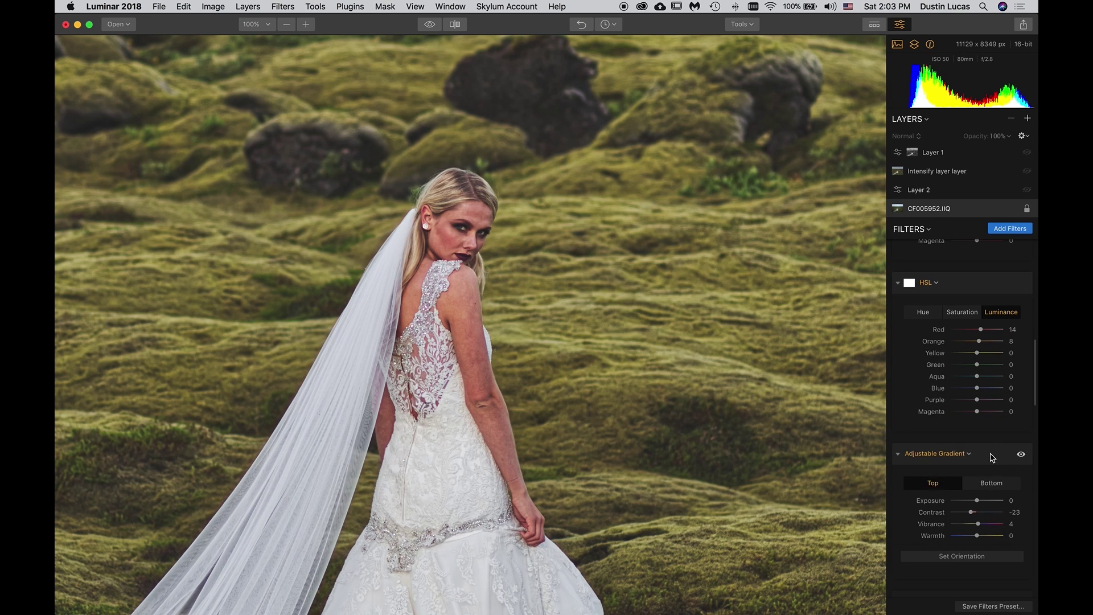
{"action": "scroll", "coordinate": [992, 457], "scroll_direction": "down", "scroll_amount": 1}
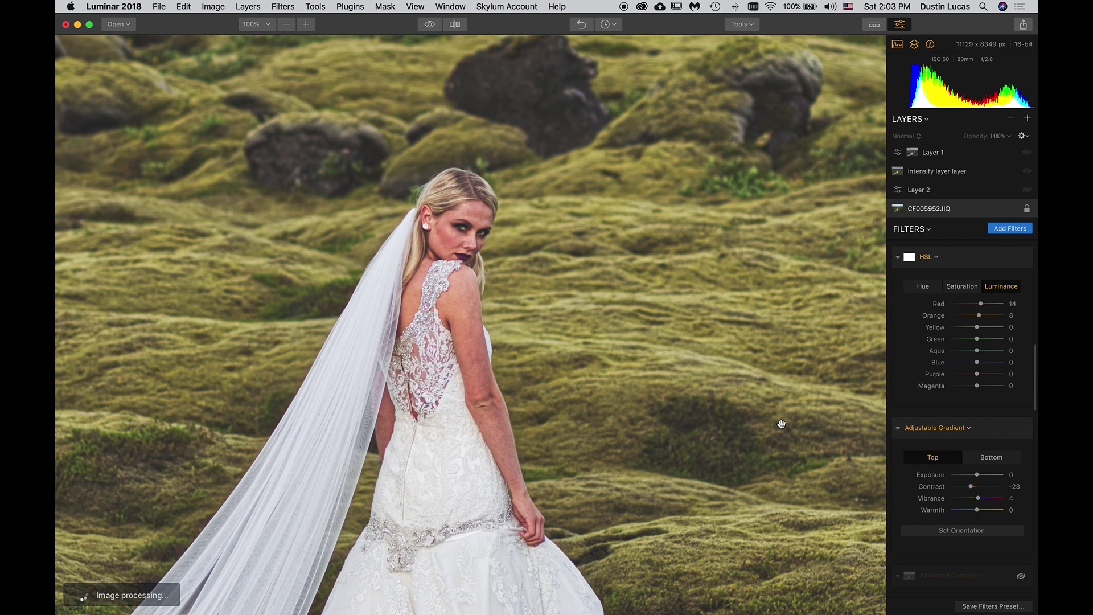
{"action": "scroll", "coordinate": [939, 463], "scroll_direction": "down", "scroll_amount": 1}
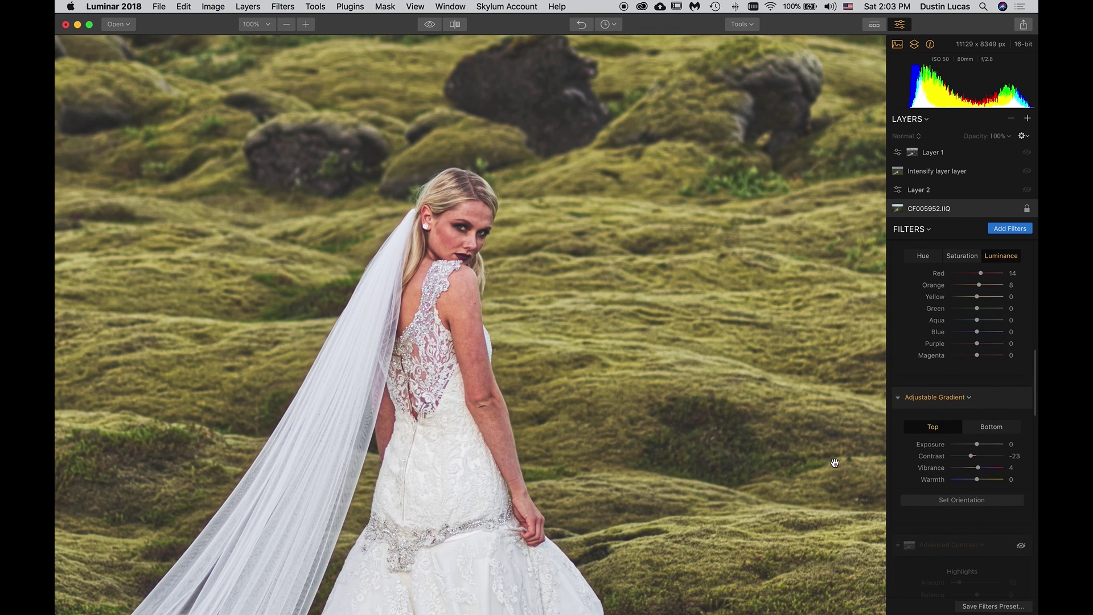
{"action": "key", "text": "super+0"}
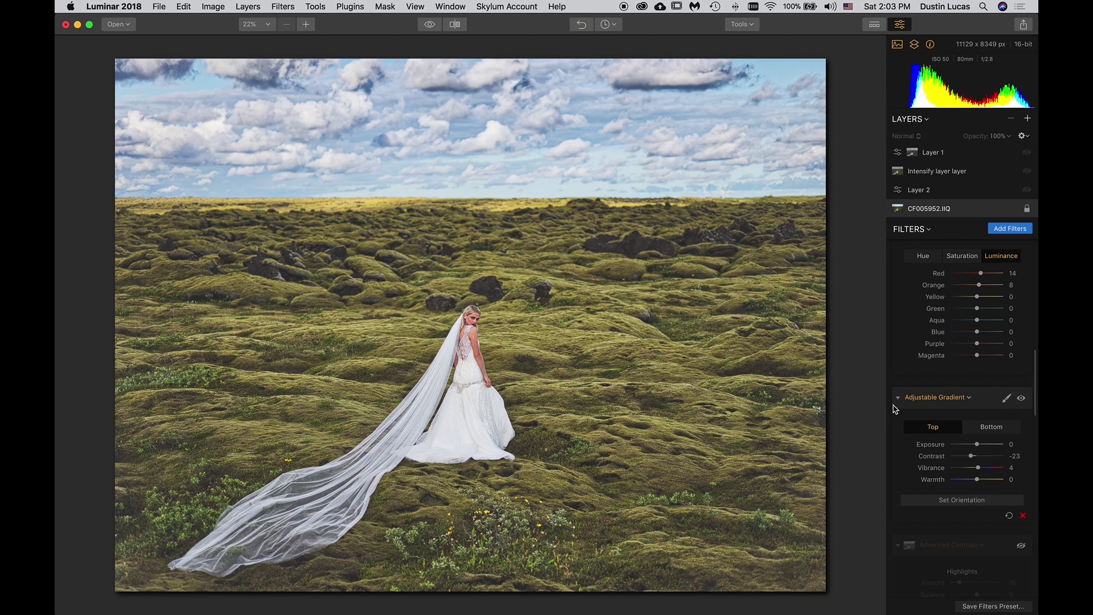
Open the Adjustable Gradient's orientation controls, set its blend to 27, and reposition the gradient with a horizontal shift of 48
{"action": "left_click", "coordinate": [948, 501]}
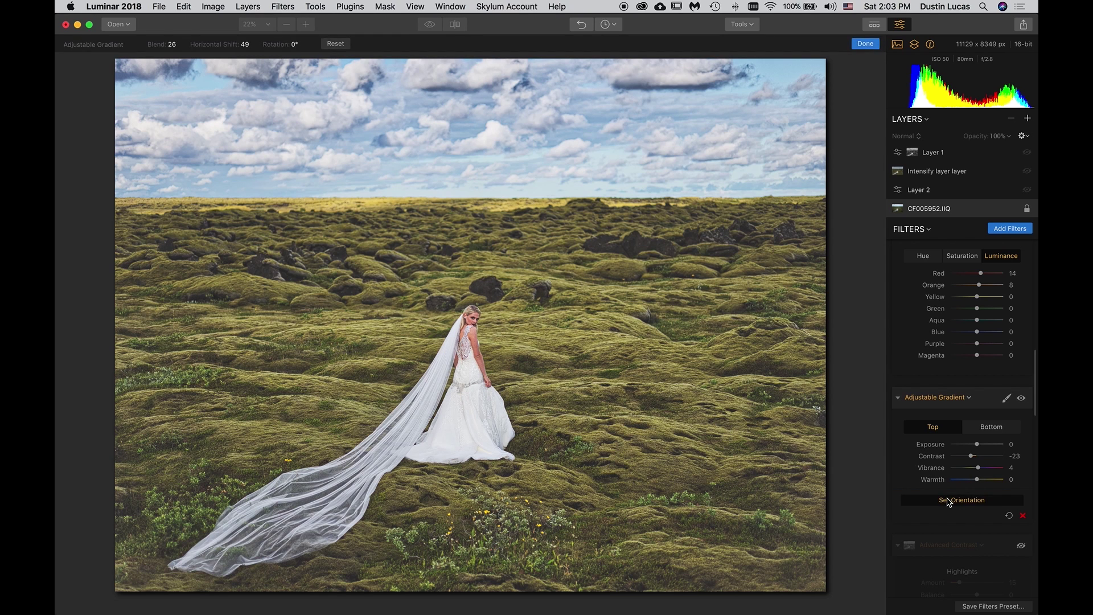
{"action": "left_click", "coordinate": [948, 501]}
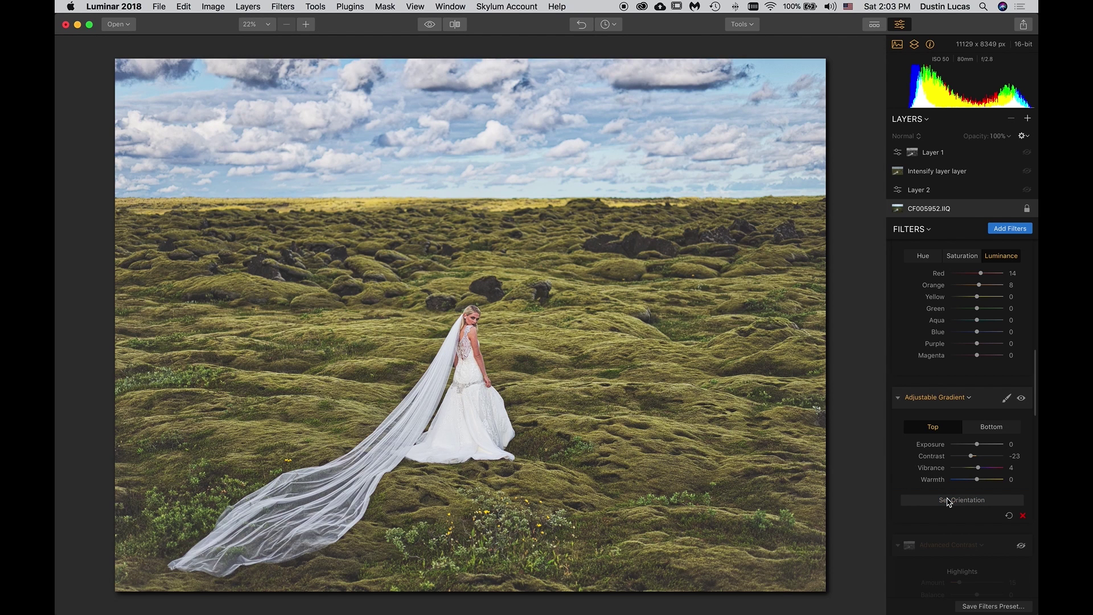
{"action": "left_click", "coordinate": [949, 501]}
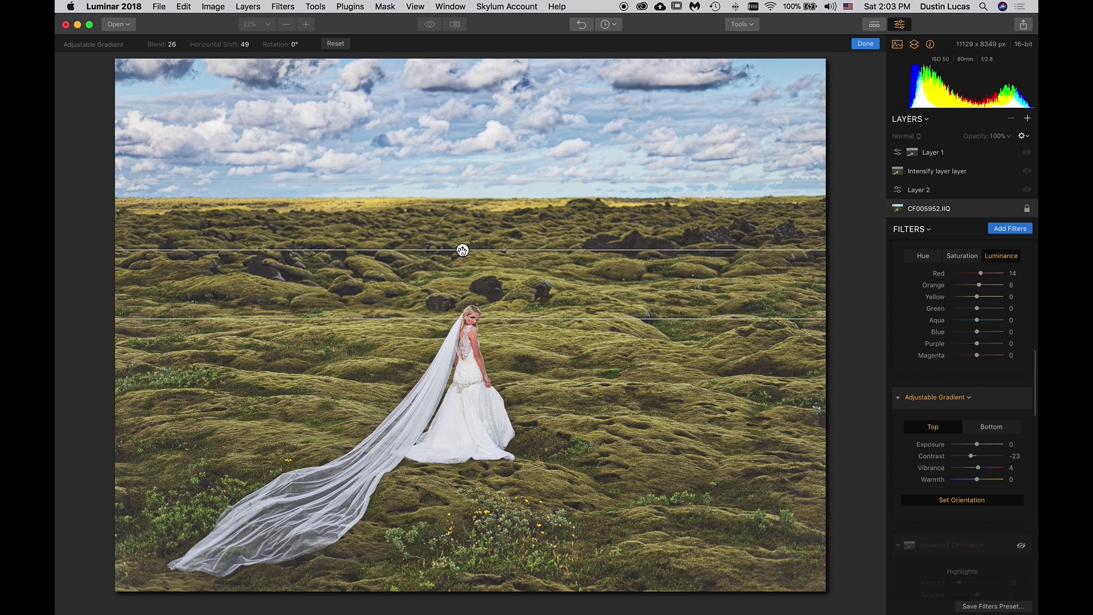
{"action": "left_click_drag", "start_coordinate": [462, 250], "coordinate": [450, 363]}
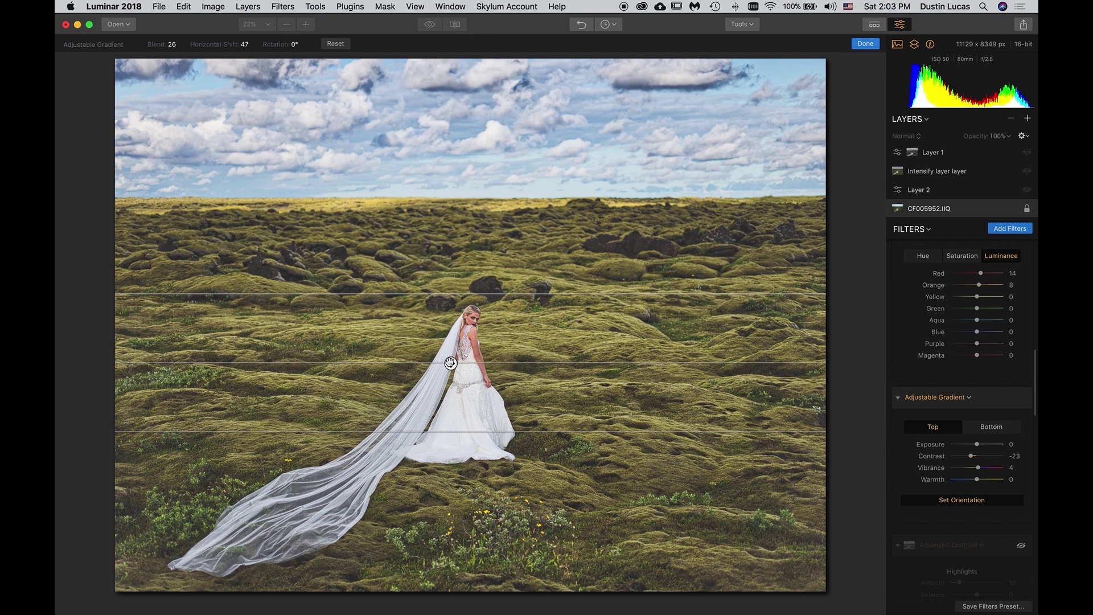
{"action": "left_click_drag", "start_coordinate": [463, 297], "coordinate": [464, 294]}
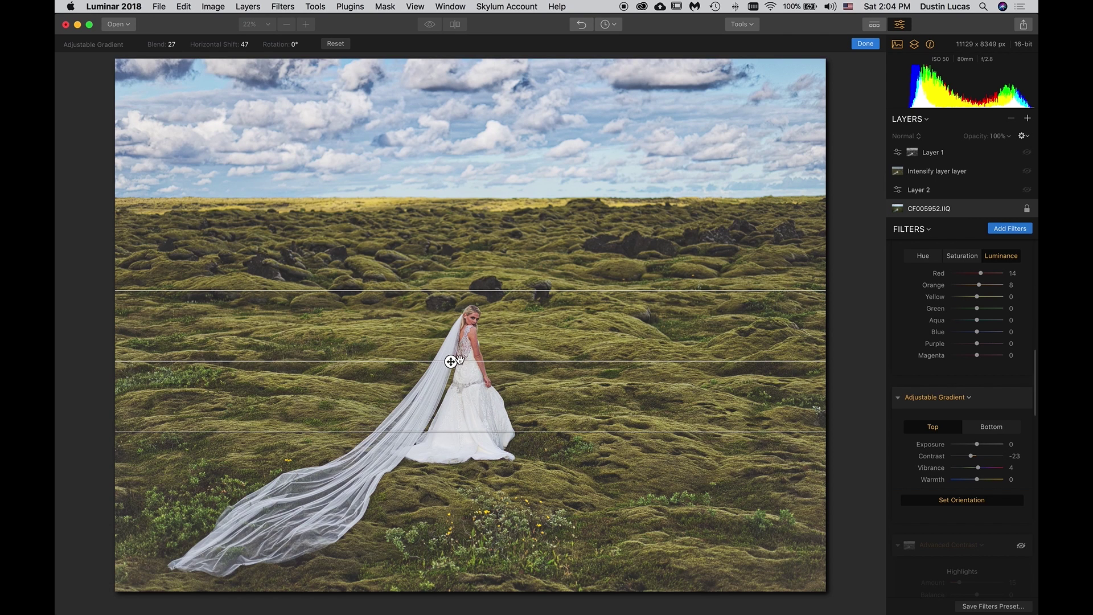
{"action": "left_click_drag", "start_coordinate": [452, 361], "coordinate": [458, 266]}
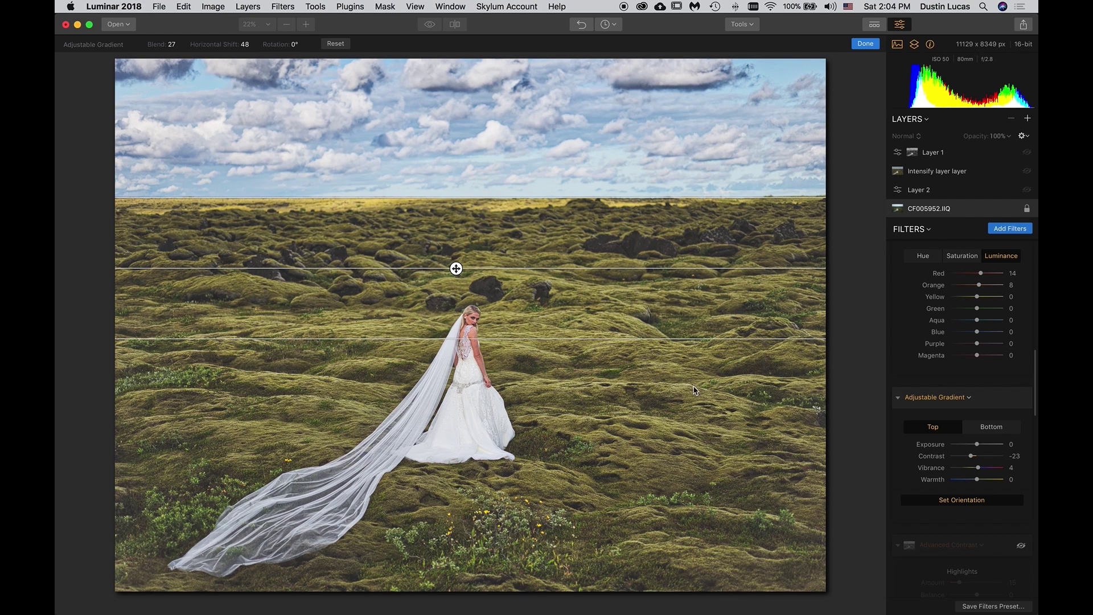
Review the Adjustable Gradient's Bottom adjustments against the gradient's position and return to its Top adjustments
{"action": "left_click", "coordinate": [994, 430]}
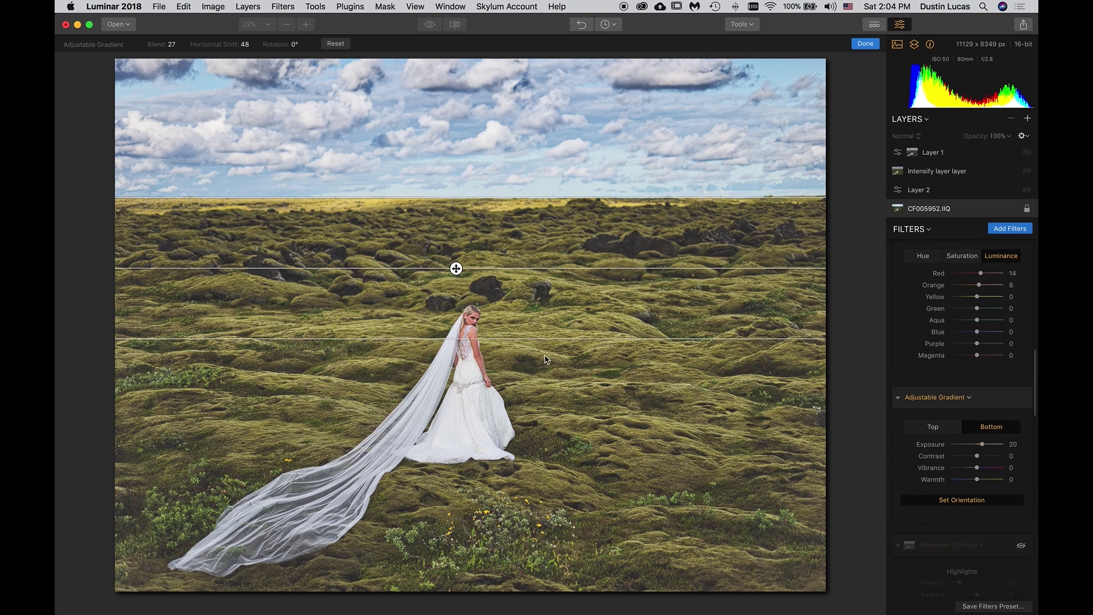
{"action": "left_click_drag", "start_coordinate": [456, 268], "coordinate": [462, 180]}
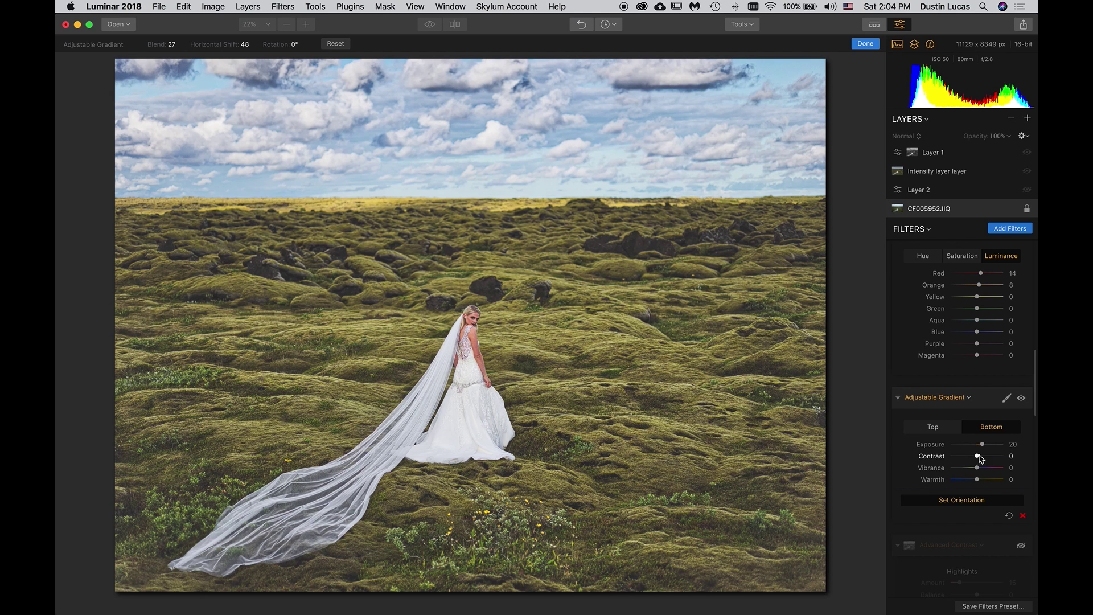
{"action": "left_click", "coordinate": [937, 431]}
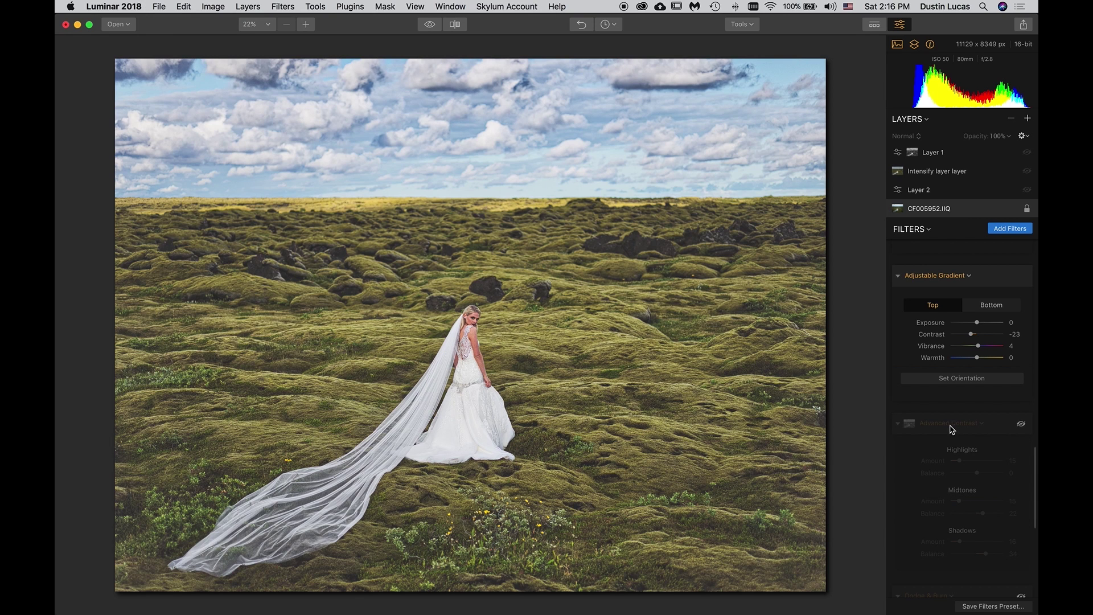
Turn on the masked Advanced Contrast filter and review its Highlights, Midtones and Shadows amounts and balances
{"action": "left_click", "coordinate": [1021, 424]}
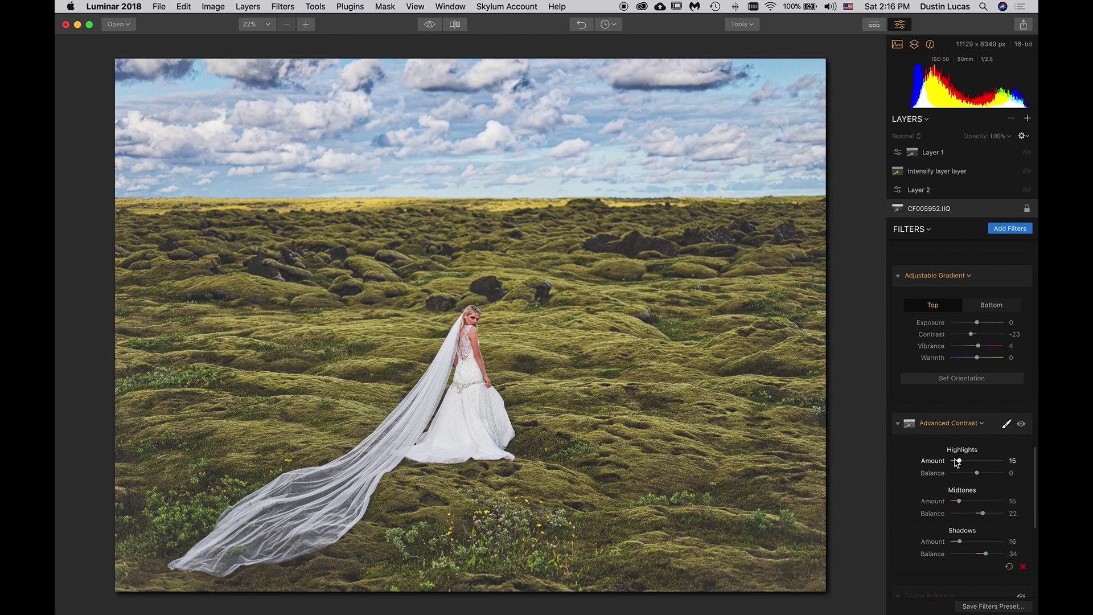
{"action": "scroll", "coordinate": [957, 462], "scroll_direction": "down", "scroll_amount": 2}
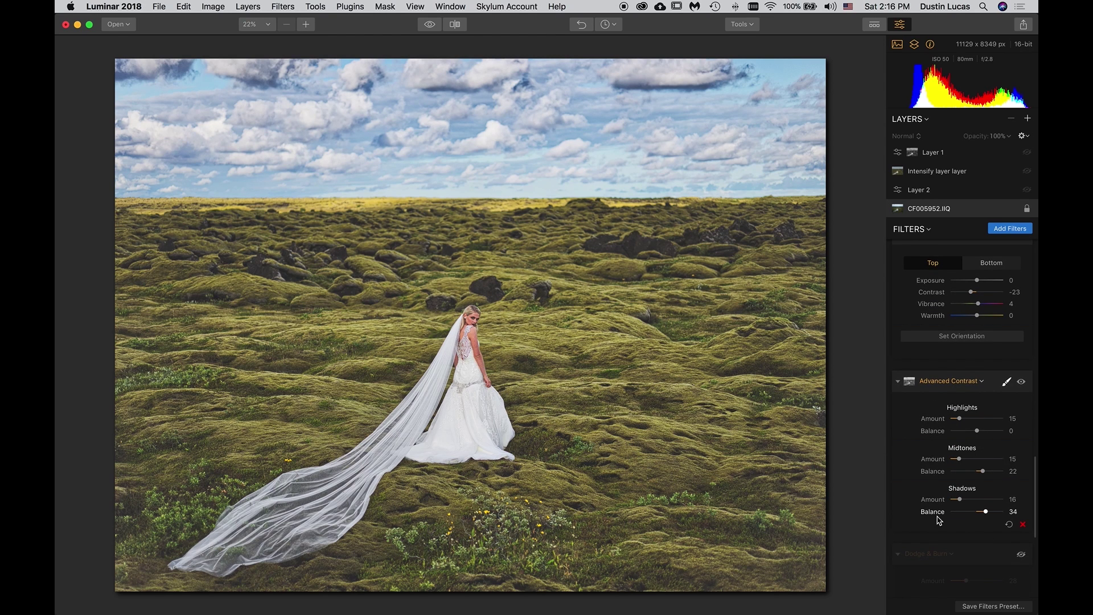
{"action": "scroll", "coordinate": [920, 527], "scroll_direction": "down", "scroll_amount": 3}
{"action": "scroll", "coordinate": [920, 526], "scroll_direction": "down", "scroll_amount": 2}
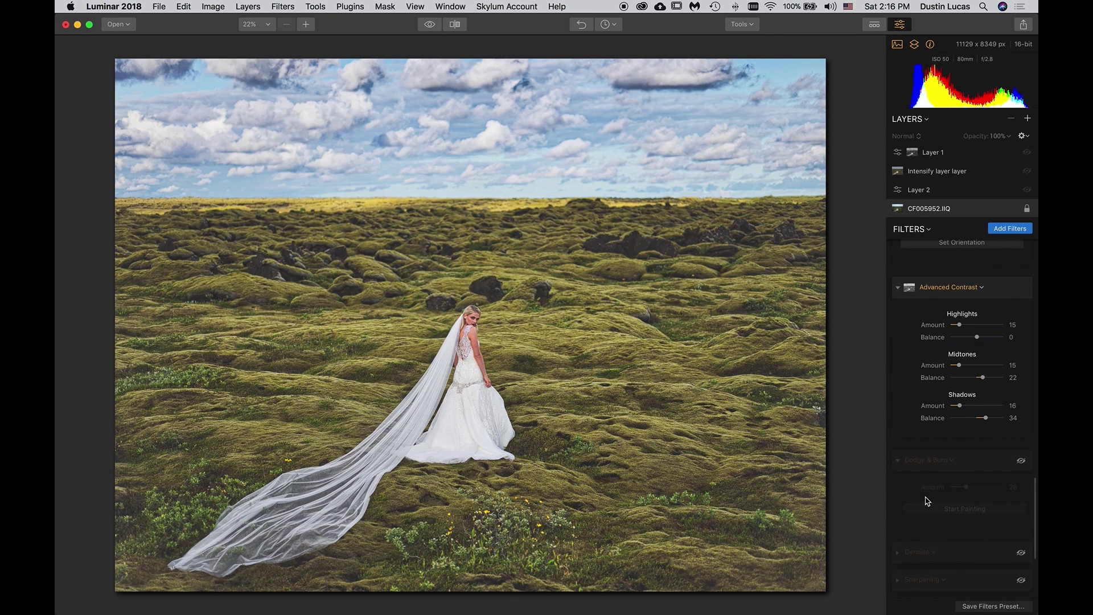
{"action": "scroll", "coordinate": [943, 456], "scroll_direction": "down", "scroll_amount": 1}
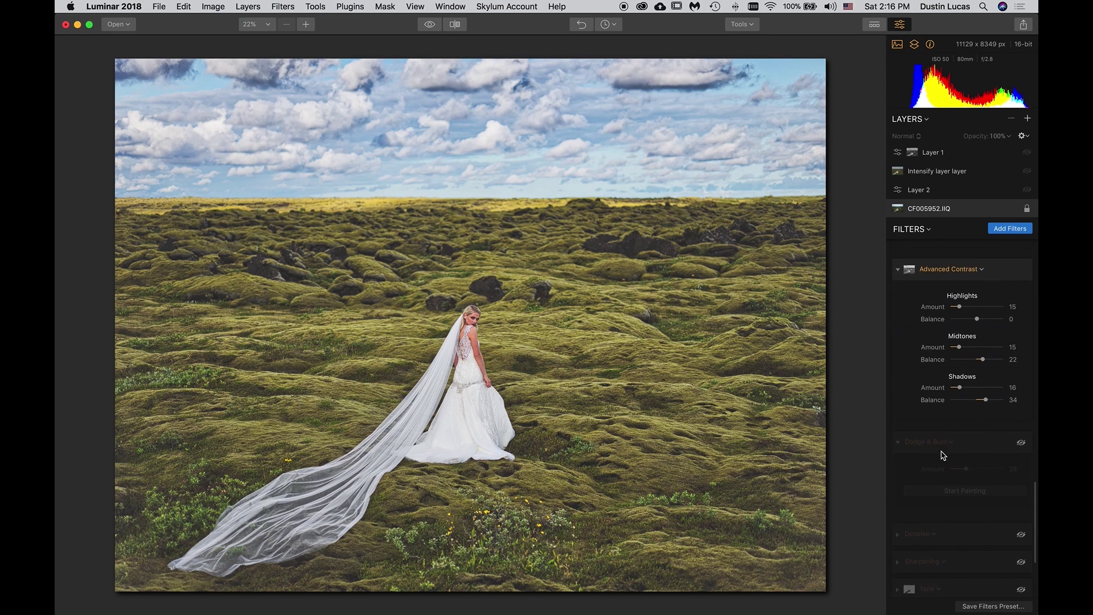
{"action": "scroll", "coordinate": [976, 443], "scroll_direction": "down", "scroll_amount": 1}
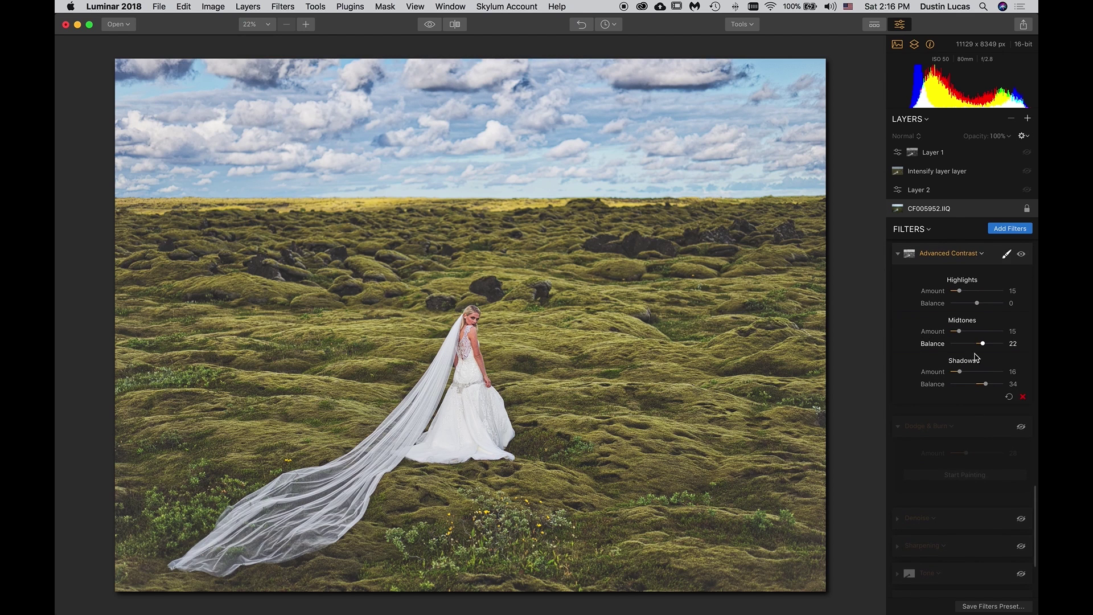
Turn on the Dodge & Burn filter and open its painting mode with the Lighten brush
{"action": "left_click", "coordinate": [1022, 428]}
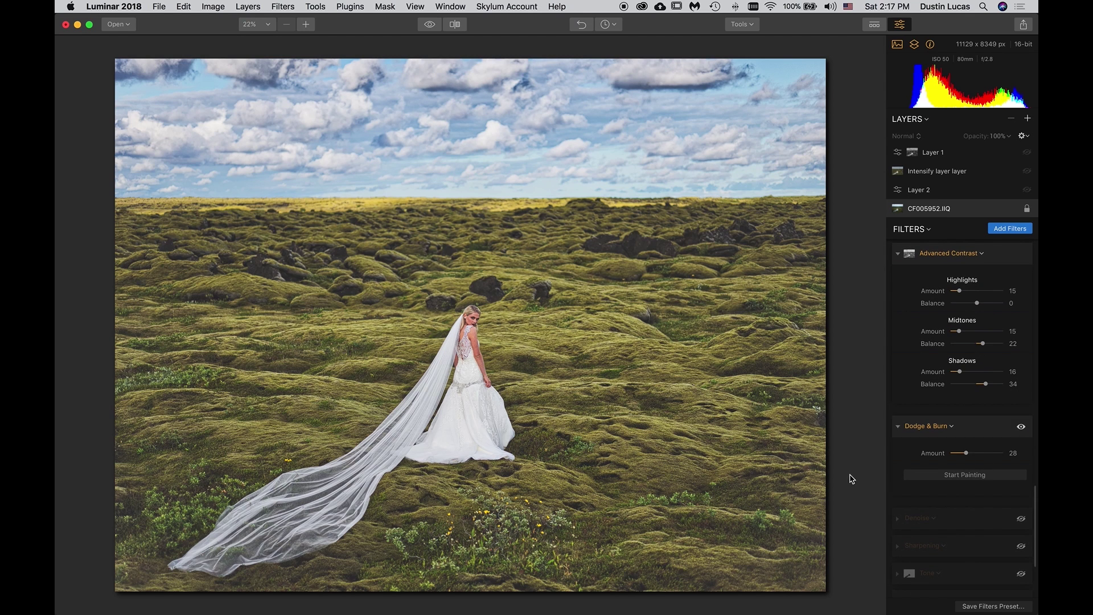
{"action": "mouse_move", "coordinate": [990, 431]}
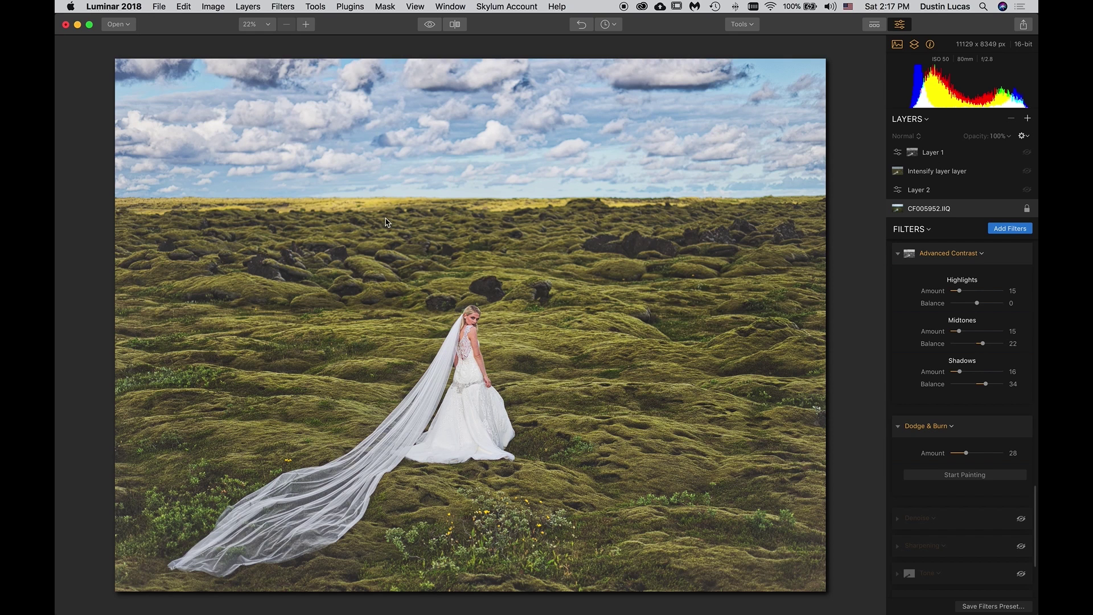
{"action": "left_click", "coordinate": [959, 480]}
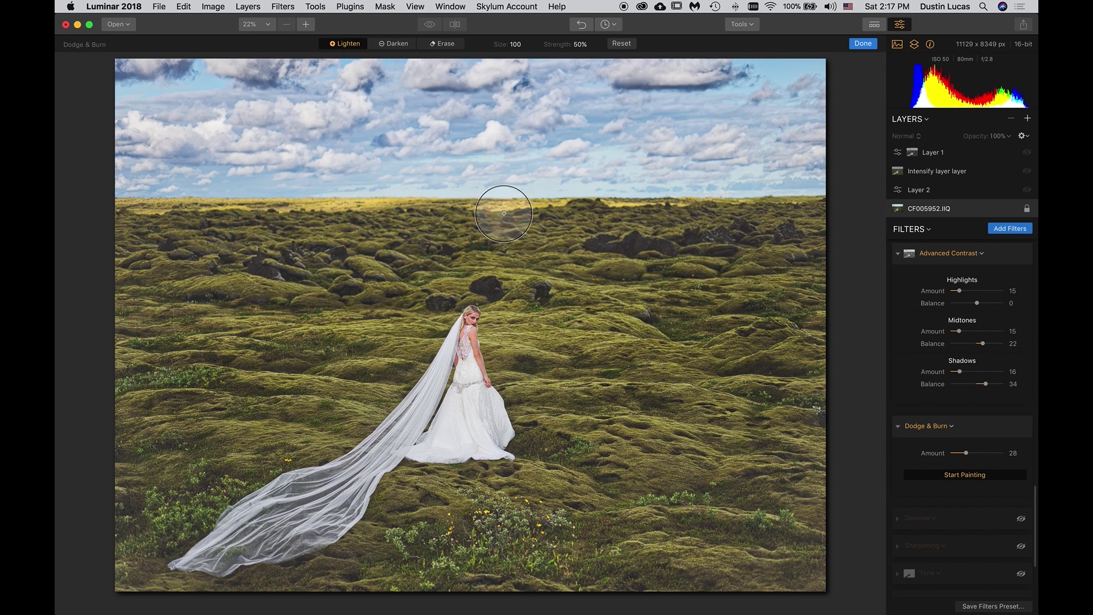
Switch the Dodge & Burn brush between Darken and Lighten, leaving Darken active over the moss field
{"action": "left_click", "coordinate": [399, 47]}
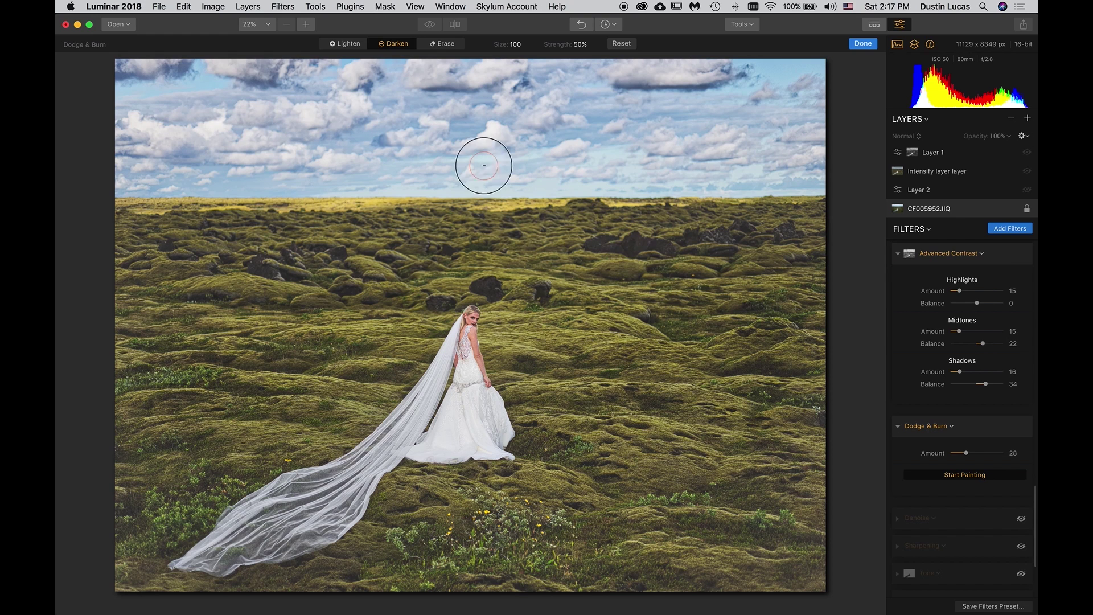
{"action": "left_click", "coordinate": [350, 46]}
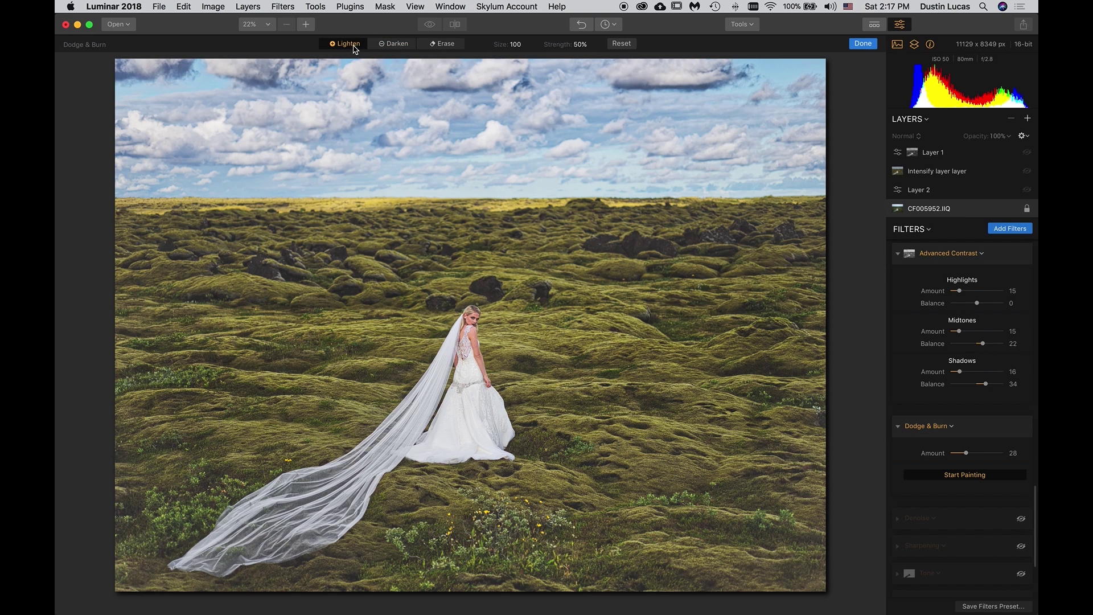
{"action": "left_click", "coordinate": [393, 45]}
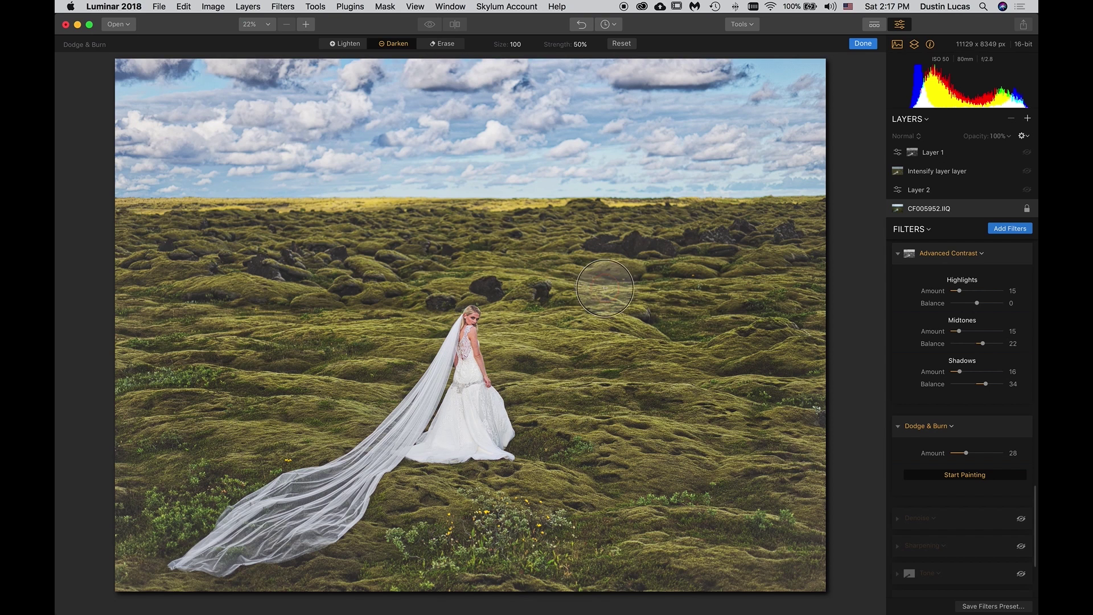
{"action": "left_click_drag", "start_coordinate": [656, 240], "coordinate": [659, 251]}
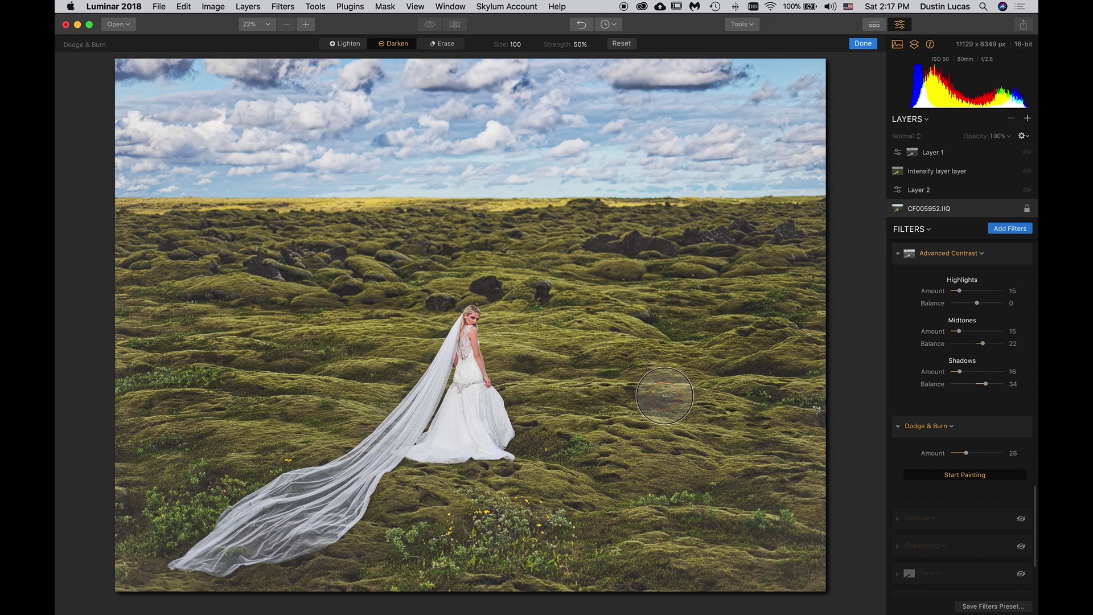
Set the Darken brush size to 112
{"action": "key", "text": "bracketright"}
{"action": "key", "text": "bracketright"}
{"action": "key", "text": "bracketright"}
{"action": "key", "text": "bracketright"}
{"action": "key", "text": "bracketleft"}
{"action": "key", "text": "bracketleft"}
{"action": "key", "text": "bracketleft"}
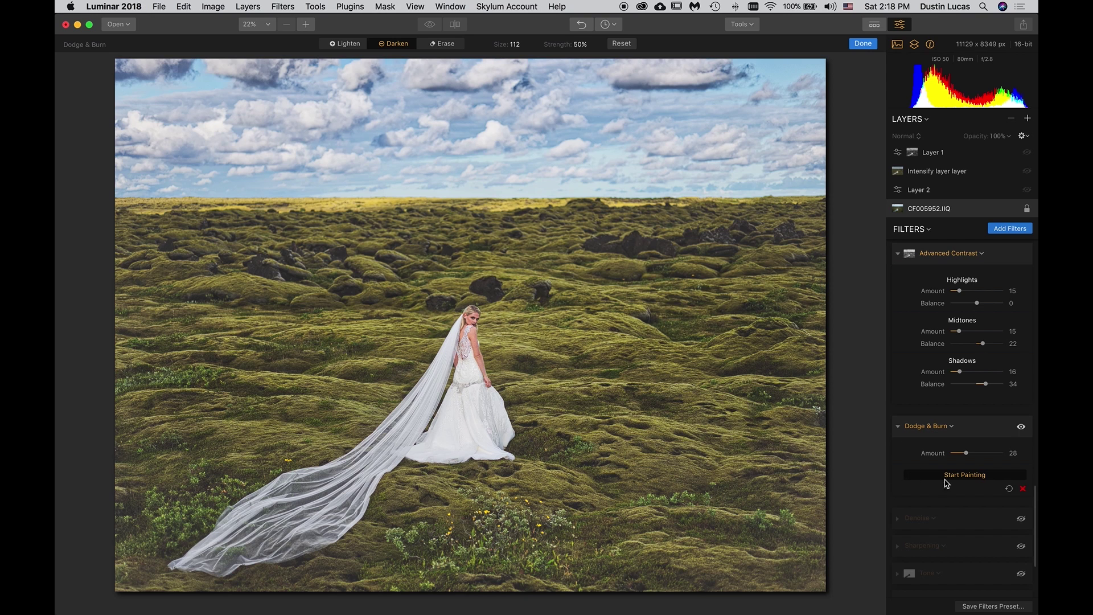
Collapse Dodge & Burn, then turn on the Denoise and Sharpening filters with the Denoise settings expanded
{"action": "scroll", "coordinate": [966, 523], "scroll_direction": "down", "scroll_amount": 2}
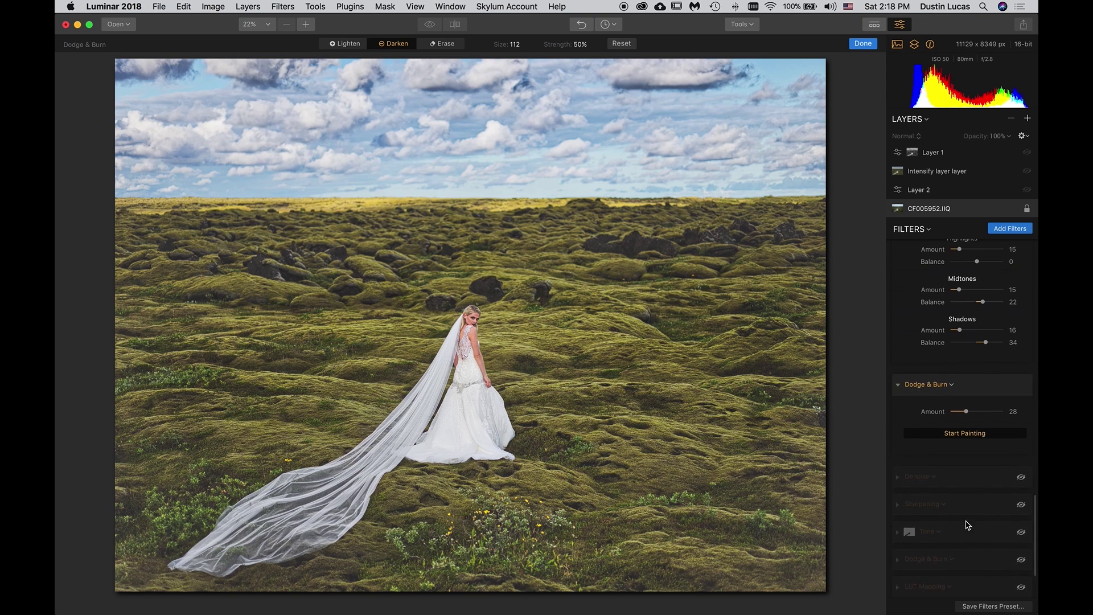
{"action": "scroll", "coordinate": [954, 495], "scroll_direction": "down", "scroll_amount": 1}
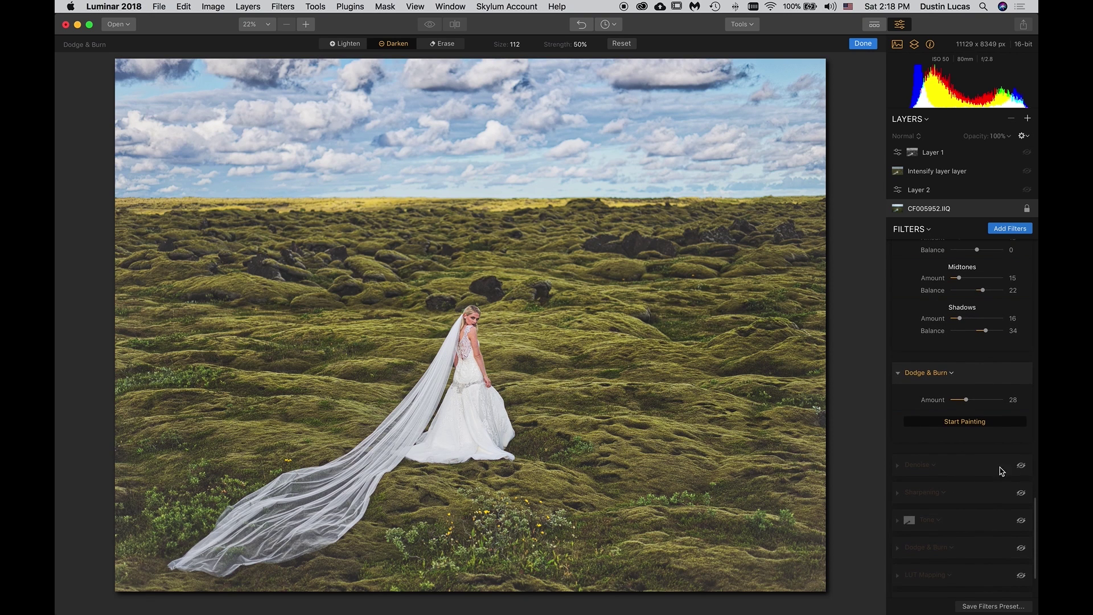
{"action": "left_click", "coordinate": [898, 373]}
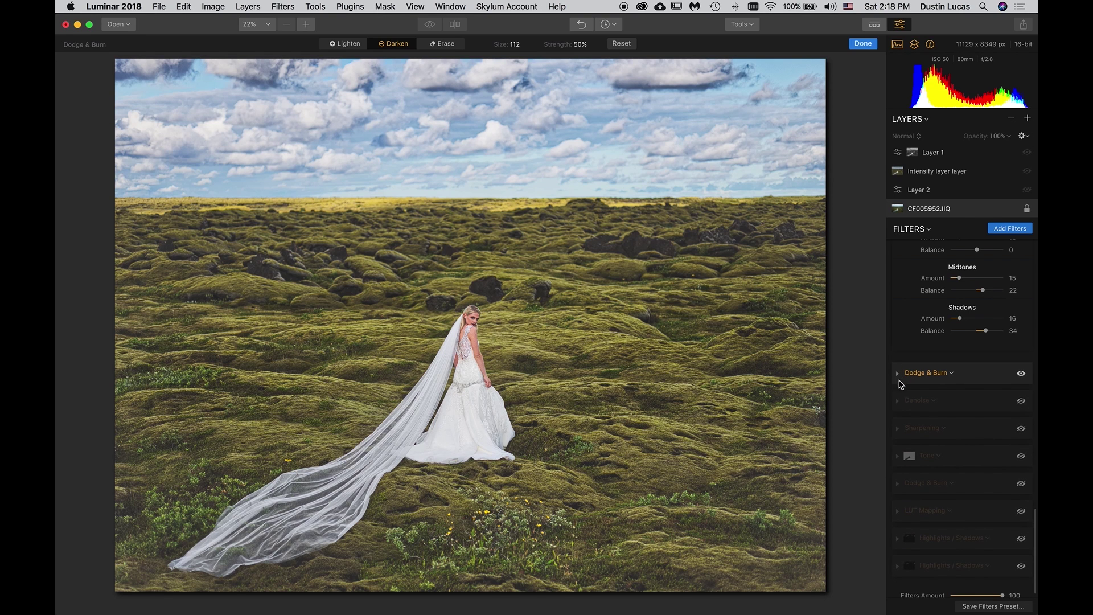
{"action": "left_click", "coordinate": [1021, 401]}
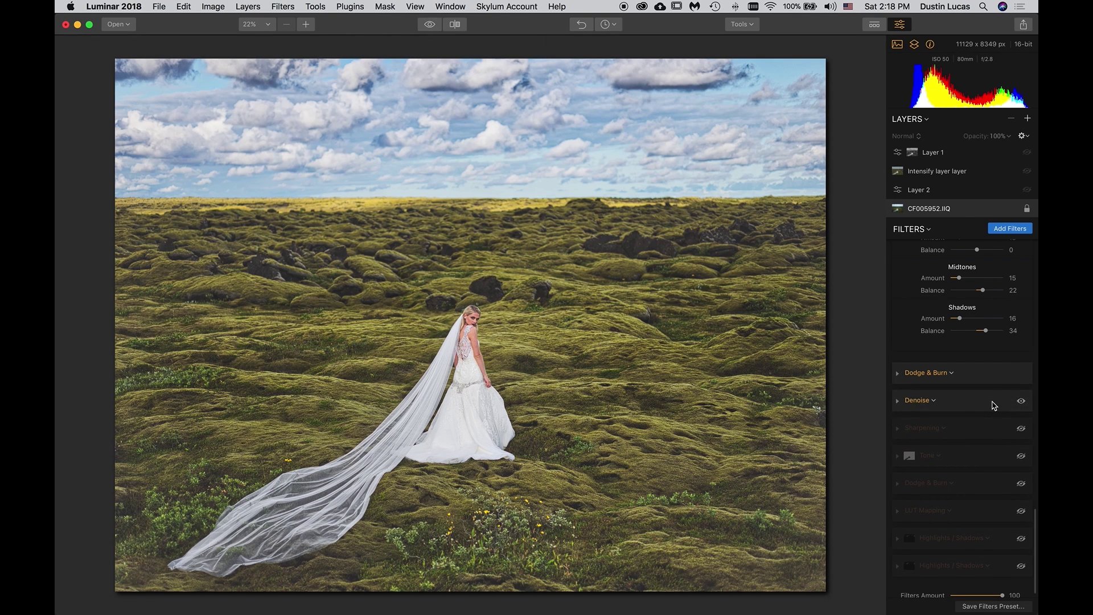
{"action": "left_click", "coordinate": [1022, 429]}
{"action": "left_click", "coordinate": [898, 403]}
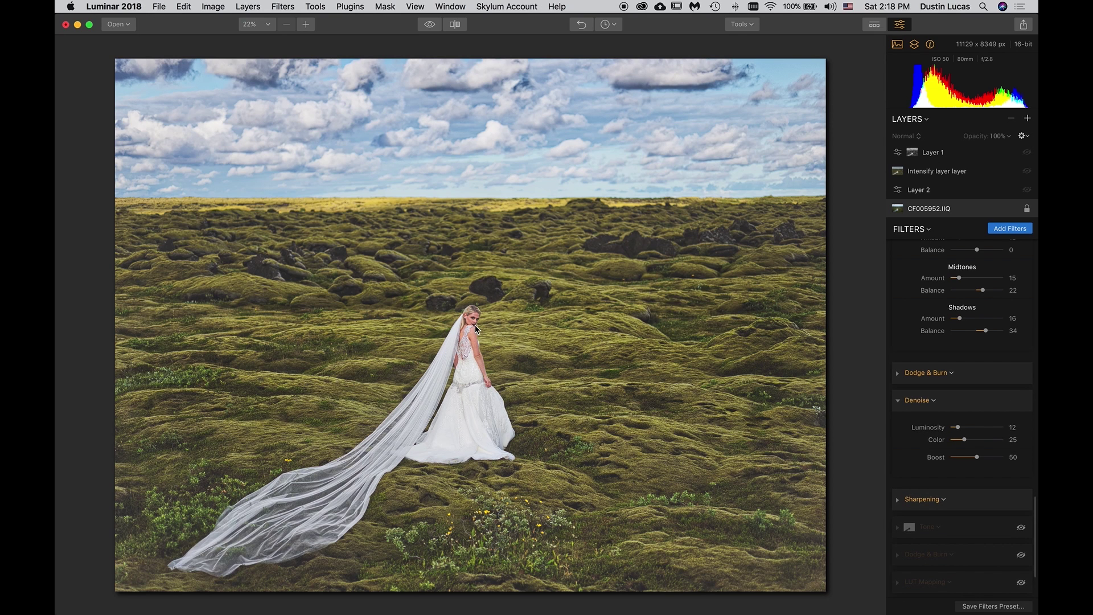
Inspect the bride at 100% zoom, repeatedly comparing the original image with the edited version
{"action": "scroll", "coordinate": [471, 327], "scroll_direction": "up", "scroll_amount": 5}
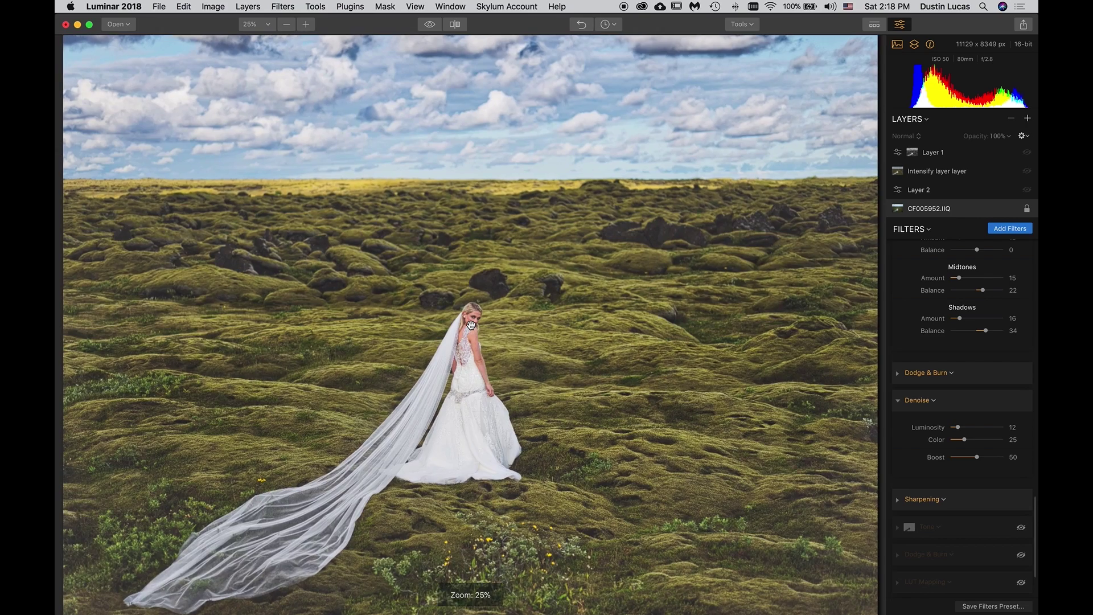
{"action": "scroll", "coordinate": [471, 325], "scroll_direction": "up", "scroll_amount": 3}
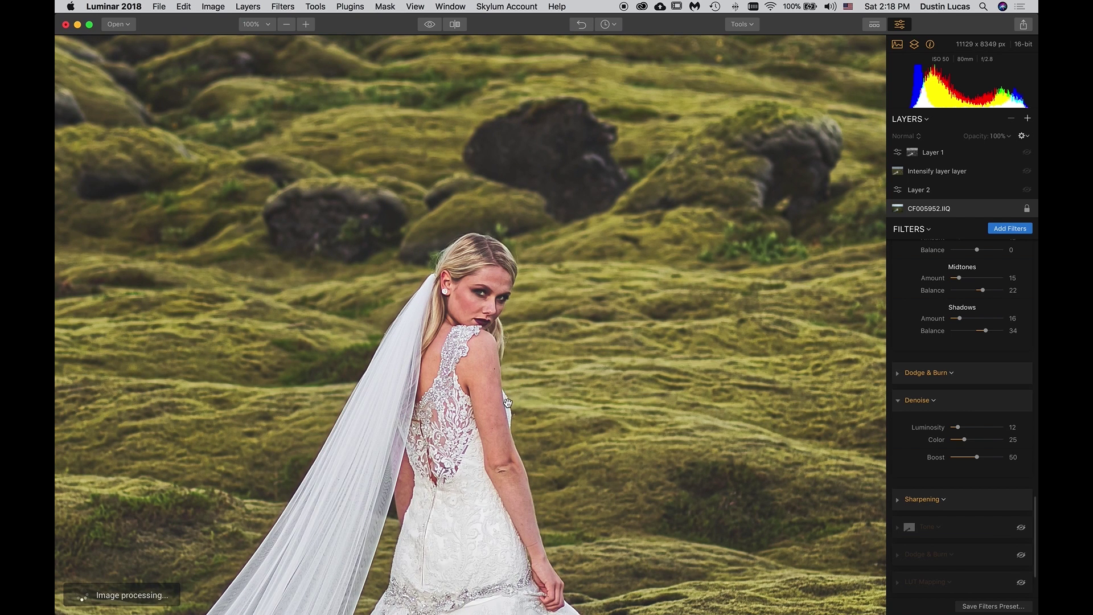
{"action": "key", "text": "backslash"}
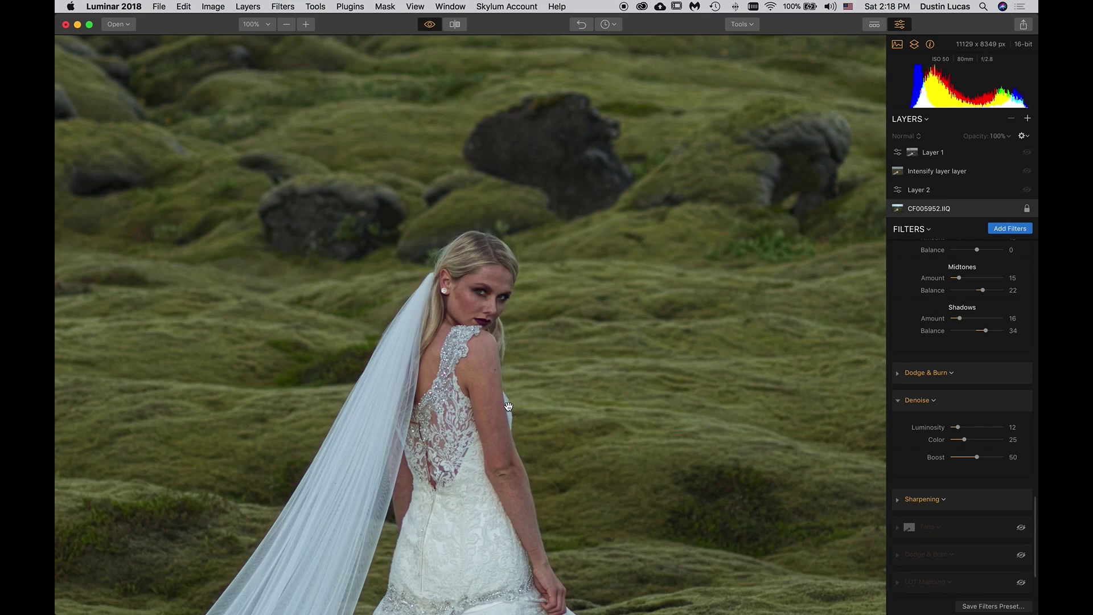
{"action": "key", "text": "backslash"}
{"action": "key", "text": "backslash"}
{"action": "key", "text": "backslash"}
{"action": "key", "text": "backslash"}
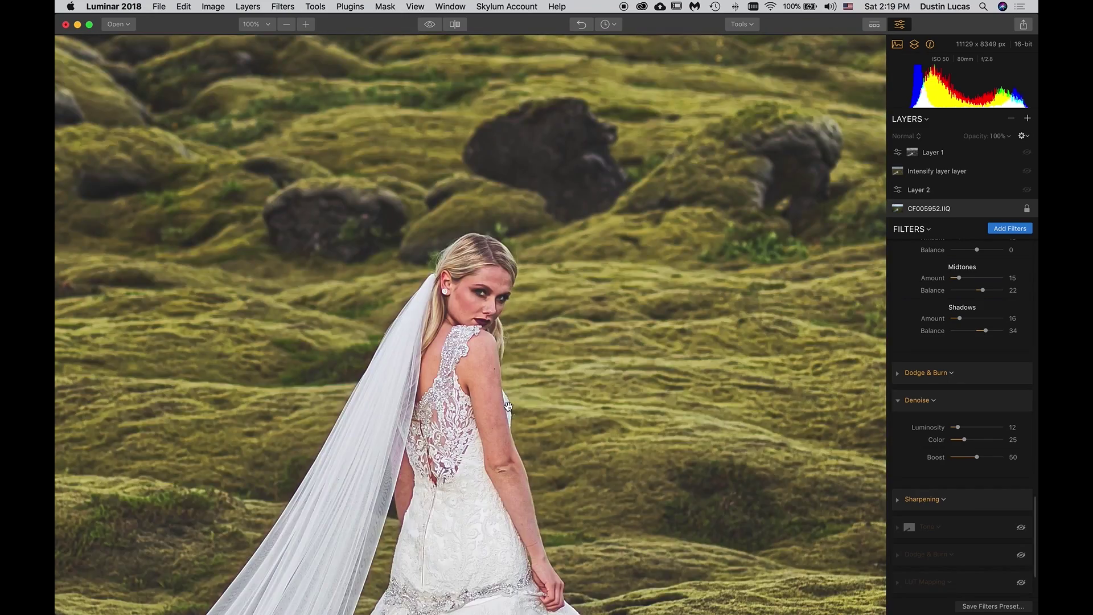
{"action": "key", "text": "backslash"}
{"action": "key", "text": "backslash"}
{"action": "key", "text": "backslash"}
{"action": "key", "text": "backslash"}
{"action": "key", "text": "backslash"}
{"action": "key", "text": "backslash"}
{"action": "key", "text": "backslash"}
{"action": "key", "text": "backslash"}
{"action": "key", "text": "backslash"}
{"action": "key", "text": "backslash"}
{"action": "key", "text": "backslash"}
{"action": "key", "text": "backslash"}
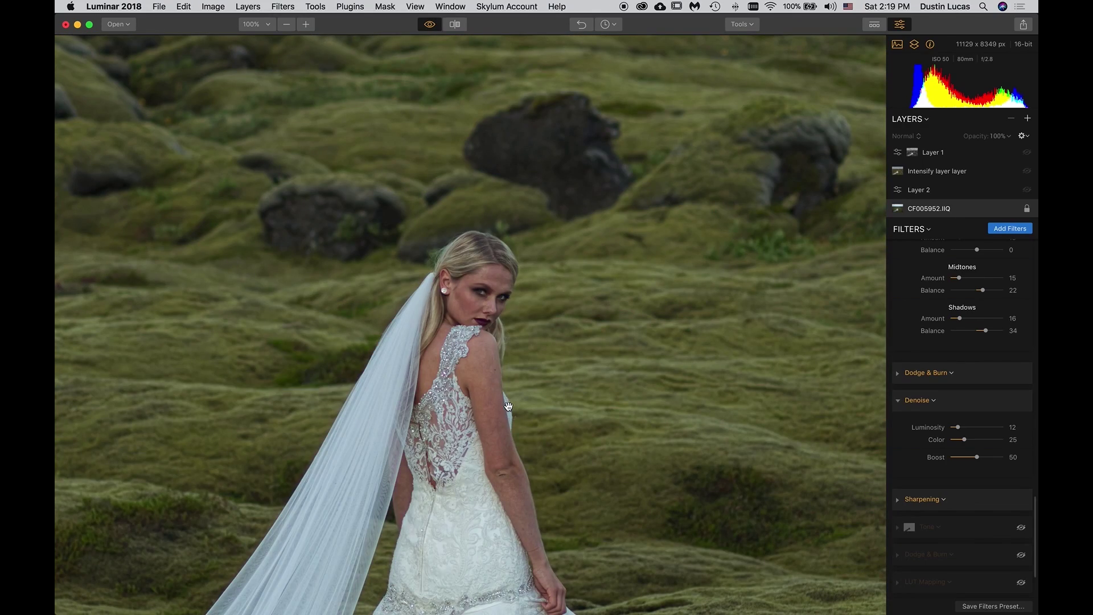
{"action": "key", "text": "backslash"}
{"action": "key", "text": "backslash"}
{"action": "key", "text": "backslash"}
{"action": "key", "text": "backslash"}
{"action": "key", "text": "backslash"}
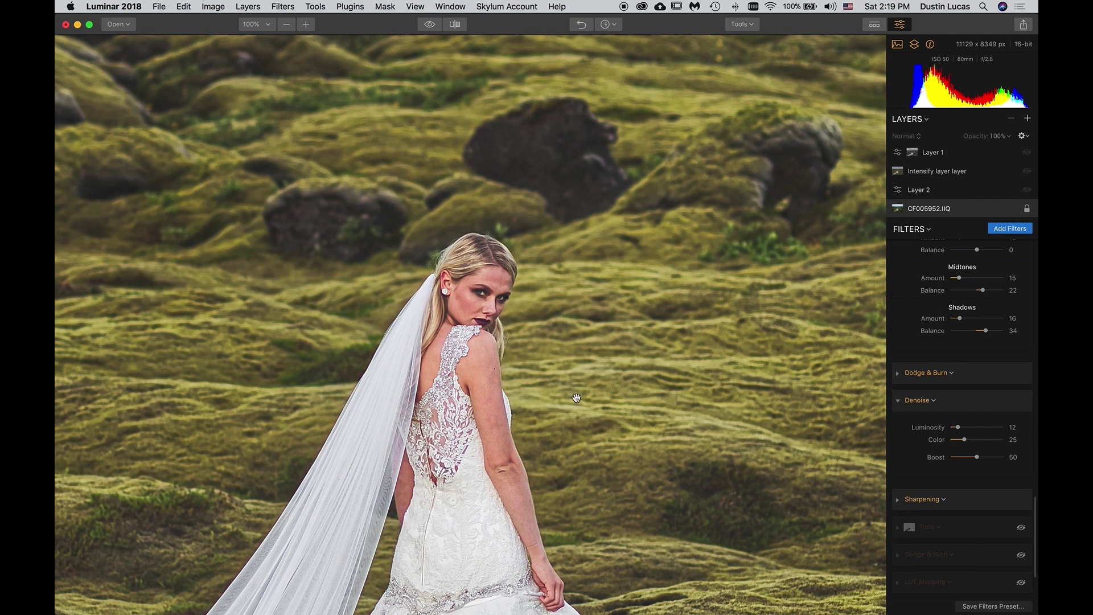
Turn on the masked Tone filter, expand its settings and collapse Denoise, with the whole image in view
{"action": "scroll", "coordinate": [977, 530], "scroll_direction": "down", "scroll_amount": 1}
{"action": "scroll", "coordinate": [976, 529], "scroll_direction": "down", "scroll_amount": 3}
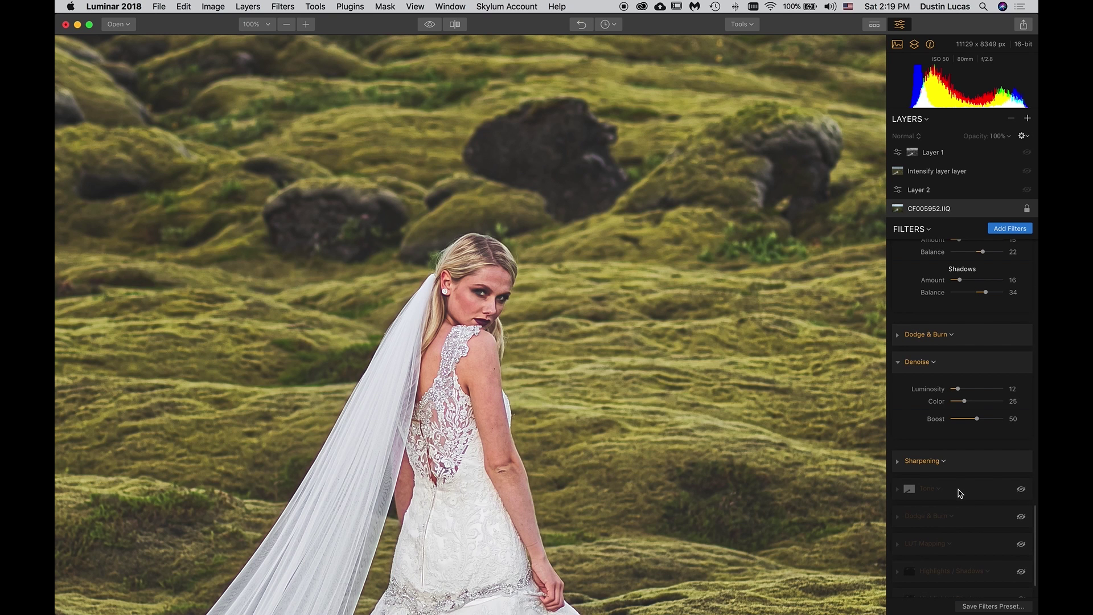
{"action": "left_click", "coordinate": [1020, 489]}
{"action": "left_click", "coordinate": [898, 489]}
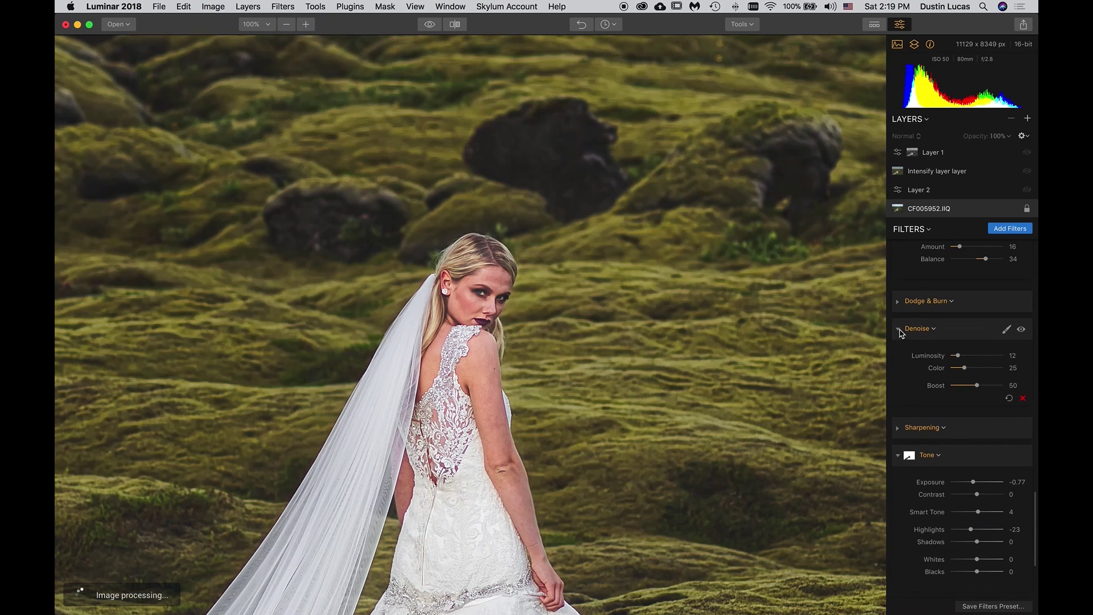
{"action": "left_click", "coordinate": [900, 332]}
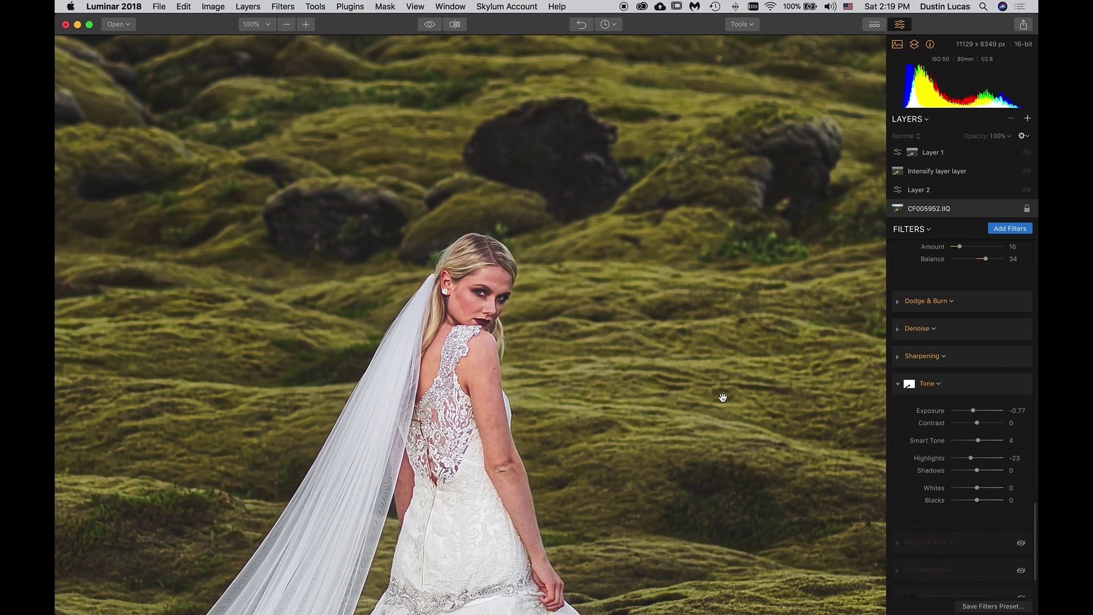
{"action": "key", "text": "super+minus"}
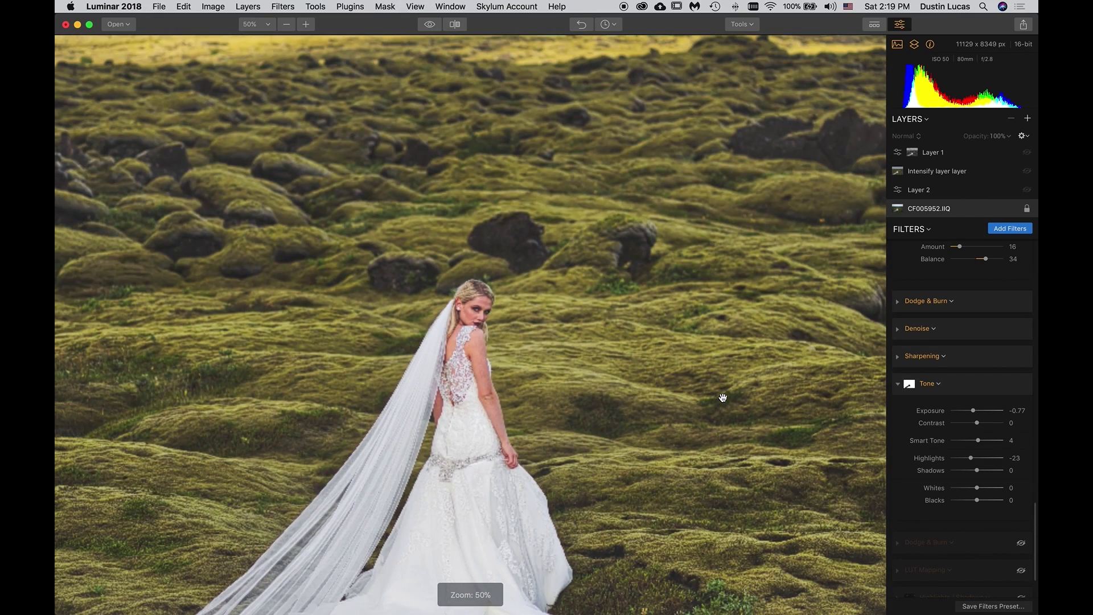
{"action": "key", "text": "super+minus"}
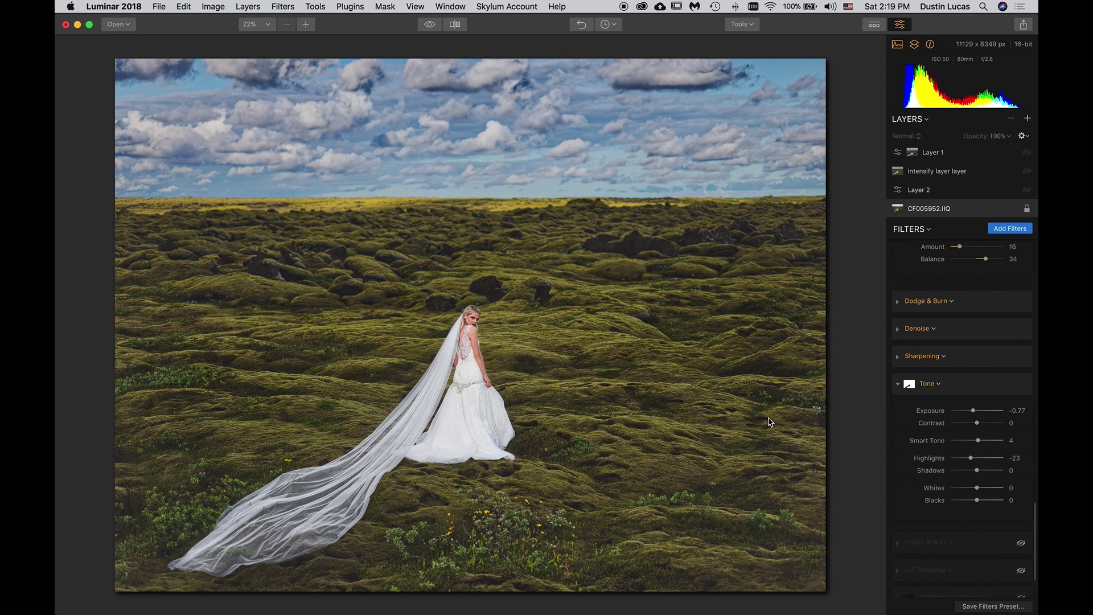
Open the Tone filter's mask for brush editing and check its coverage around the bride and veil with the mask overlay
{"action": "mouse_move", "coordinate": [928, 391]}
{"action": "left_click", "coordinate": [1006, 385]}
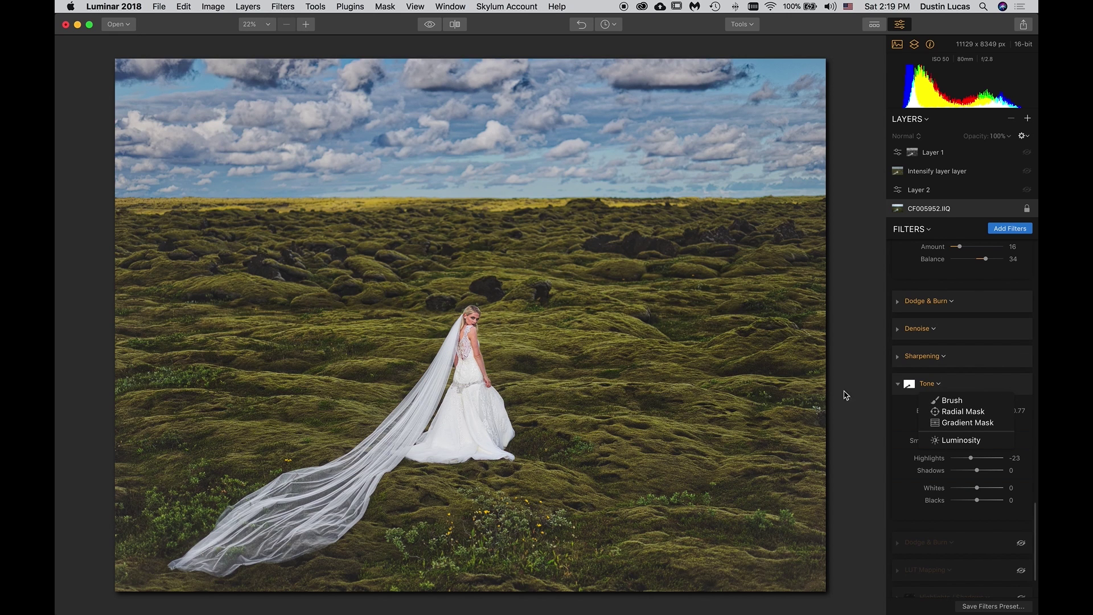
{"action": "left_click", "coordinate": [954, 401]}
{"action": "left_click", "coordinate": [162, 44]}
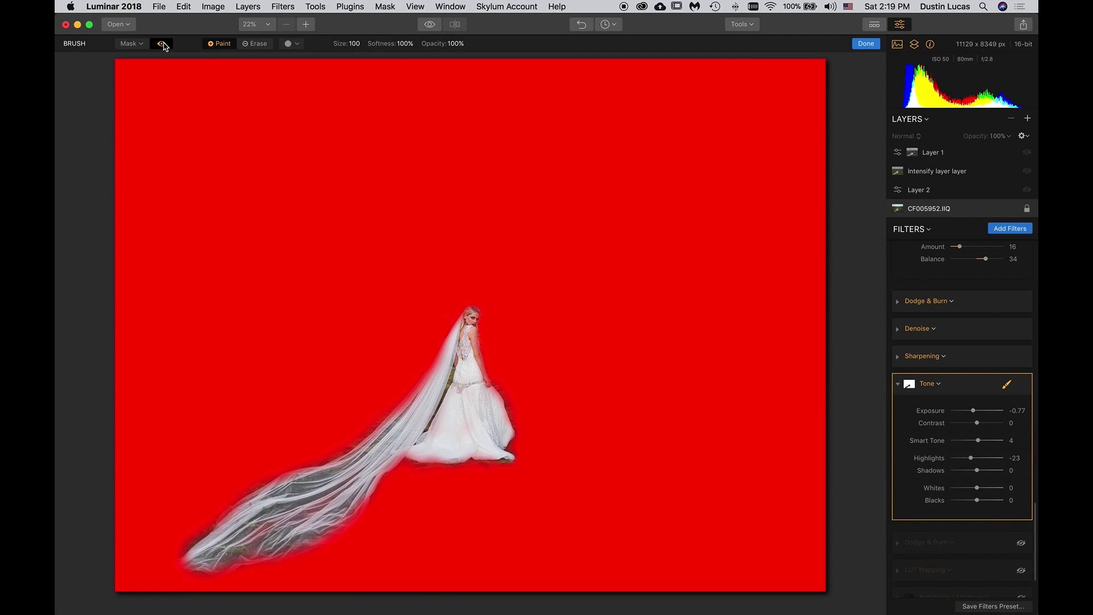
{"action": "left_click", "coordinate": [163, 44]}
{"action": "left_click", "coordinate": [162, 44]}
{"action": "left_click", "coordinate": [163, 44]}
{"action": "left_click", "coordinate": [162, 44]}
{"action": "left_click", "coordinate": [162, 44]}
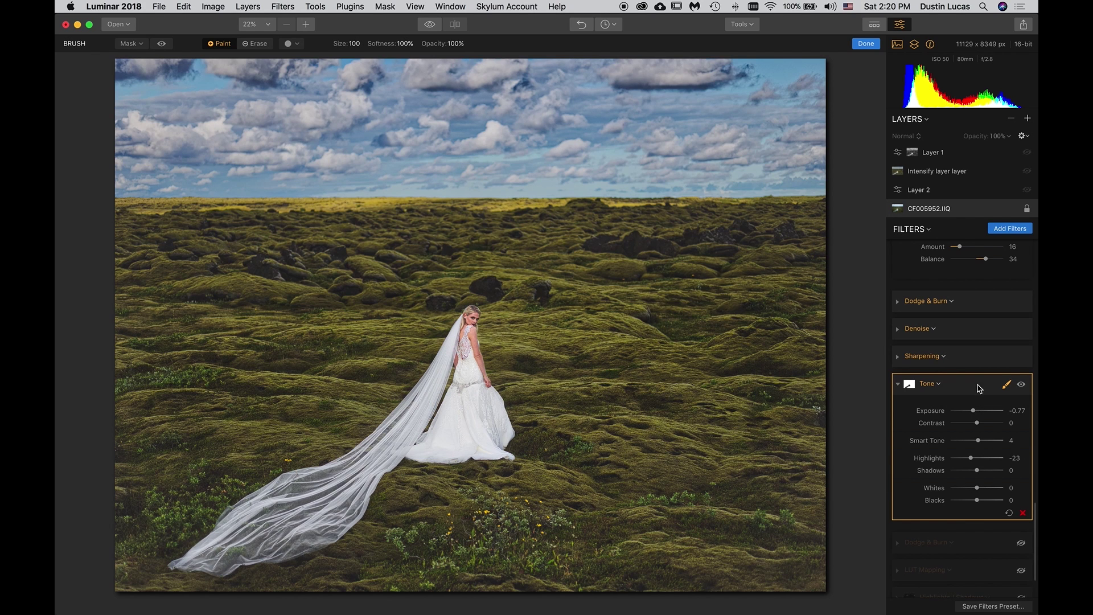
Compare the image with and without the Tone filter, leave the filter on and collapse its settings
{"action": "left_click", "coordinate": [899, 387]}
{"action": "left_click", "coordinate": [899, 449]}
{"action": "scroll", "coordinate": [970, 463], "scroll_direction": "down", "scroll_amount": 1}
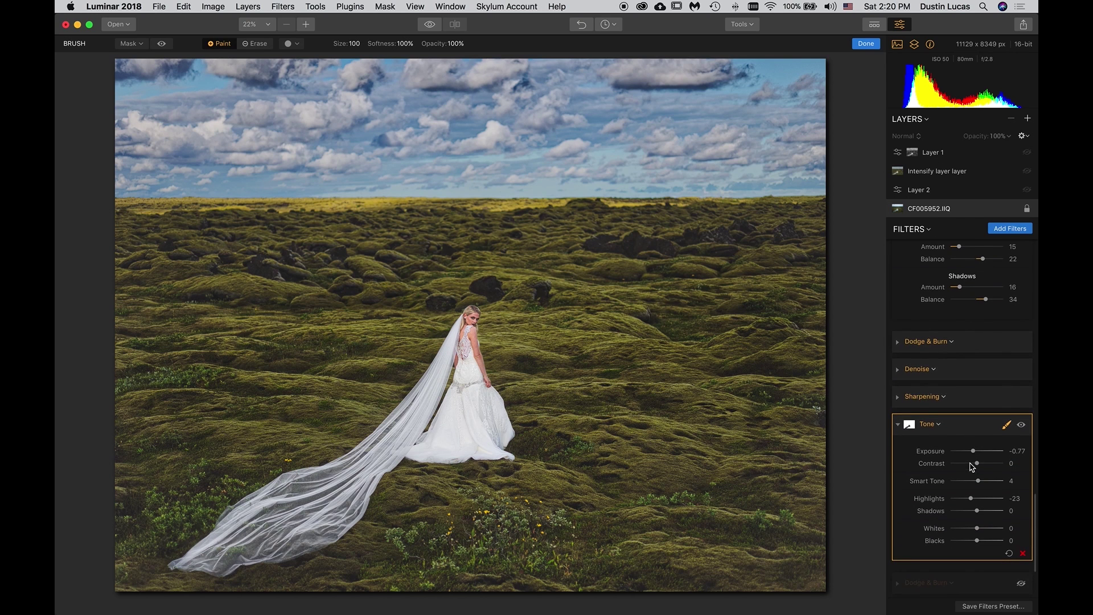
{"action": "left_click", "coordinate": [1022, 425]}
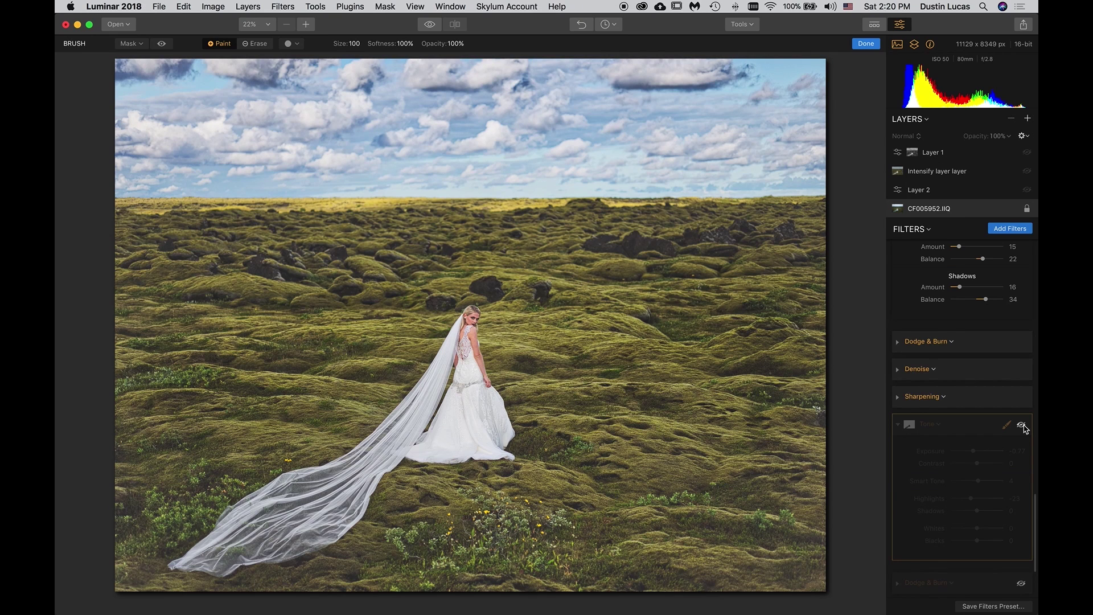
{"action": "left_click", "coordinate": [1022, 426]}
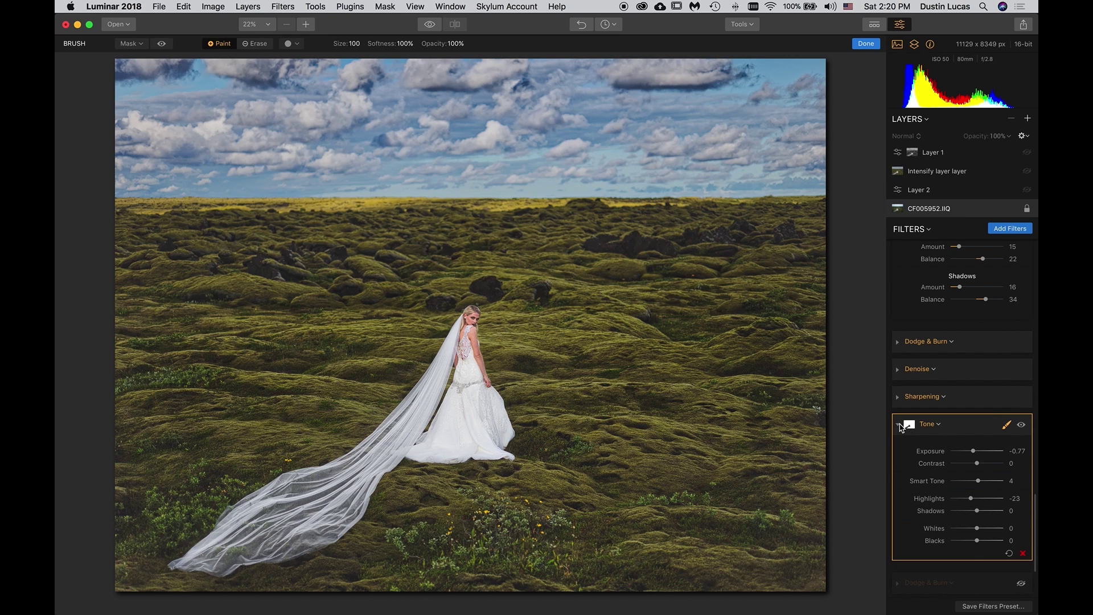
{"action": "left_click", "coordinate": [899, 425]}
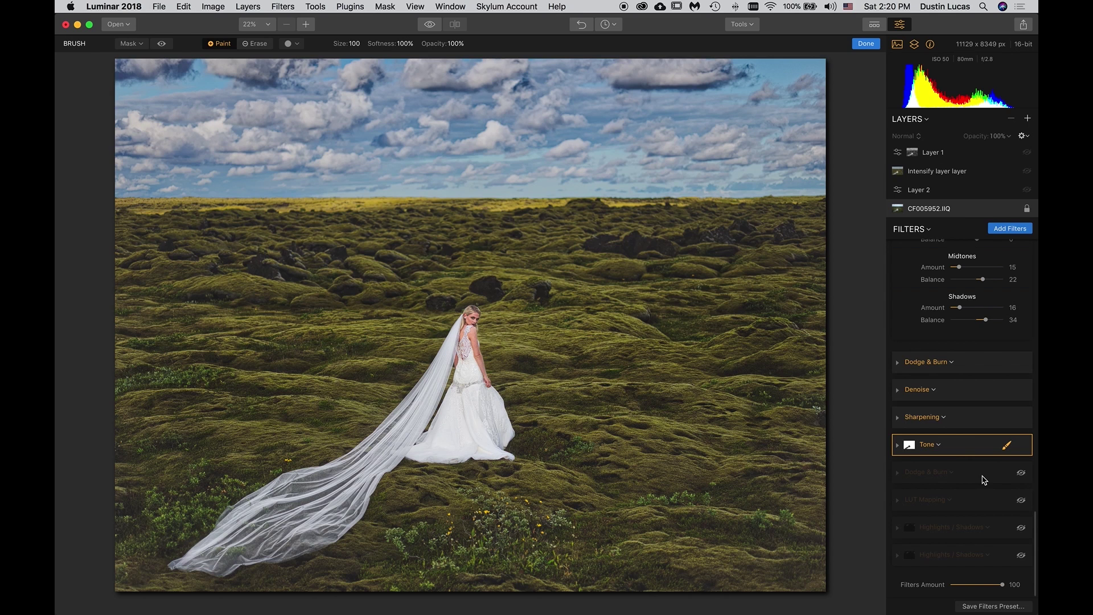
Turn on the second Dodge & Burn filter below Tone after comparing its effect, and expand its settings
{"action": "left_click", "coordinate": [1022, 473]}
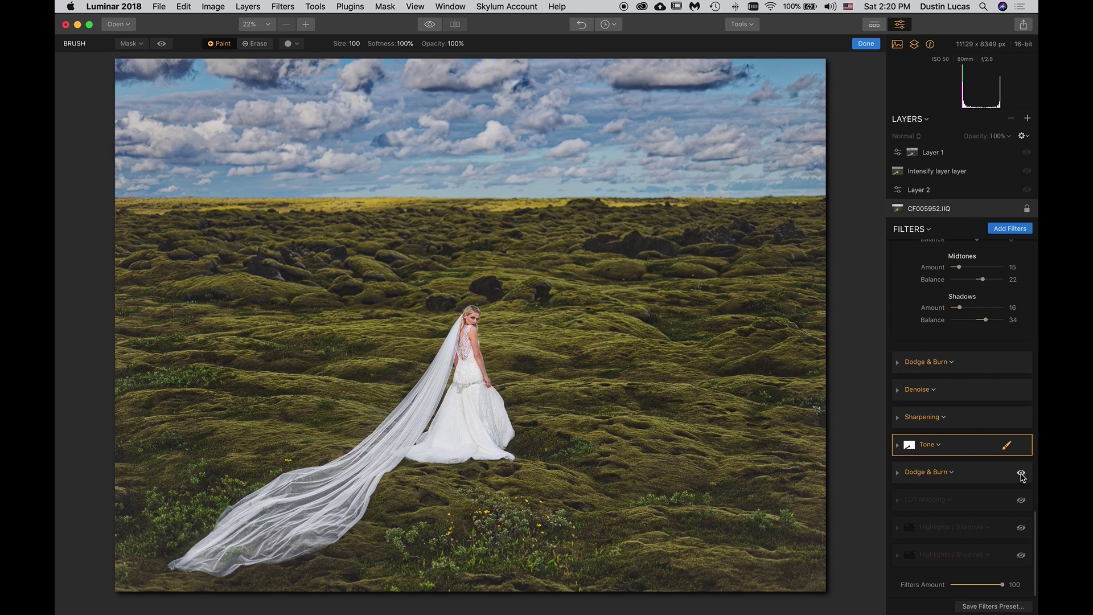
{"action": "left_click", "coordinate": [1021, 475]}
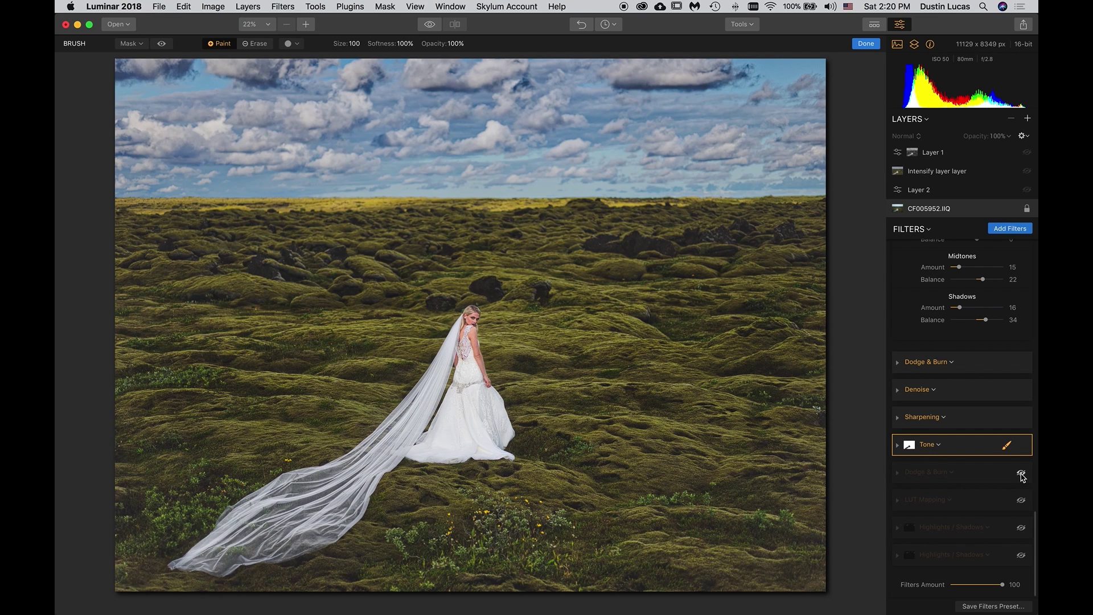
{"action": "left_click", "coordinate": [1021, 474]}
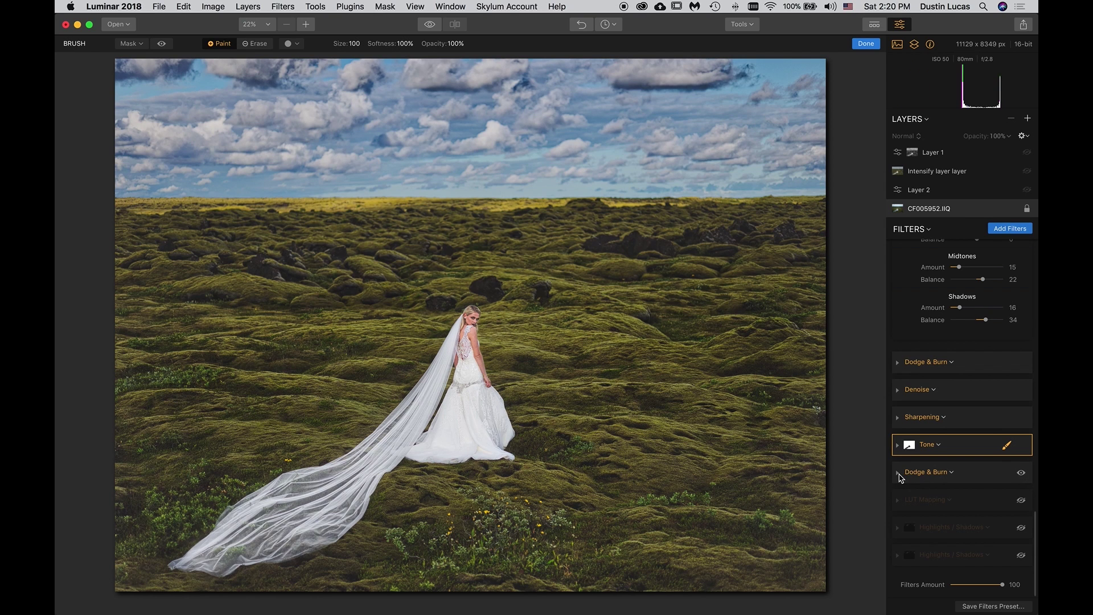
{"action": "left_click", "coordinate": [899, 475]}
{"action": "scroll", "coordinate": [943, 485], "scroll_direction": "down", "scroll_amount": 1}
{"action": "scroll", "coordinate": [945, 487], "scroll_direction": "down", "scroll_amount": 2}
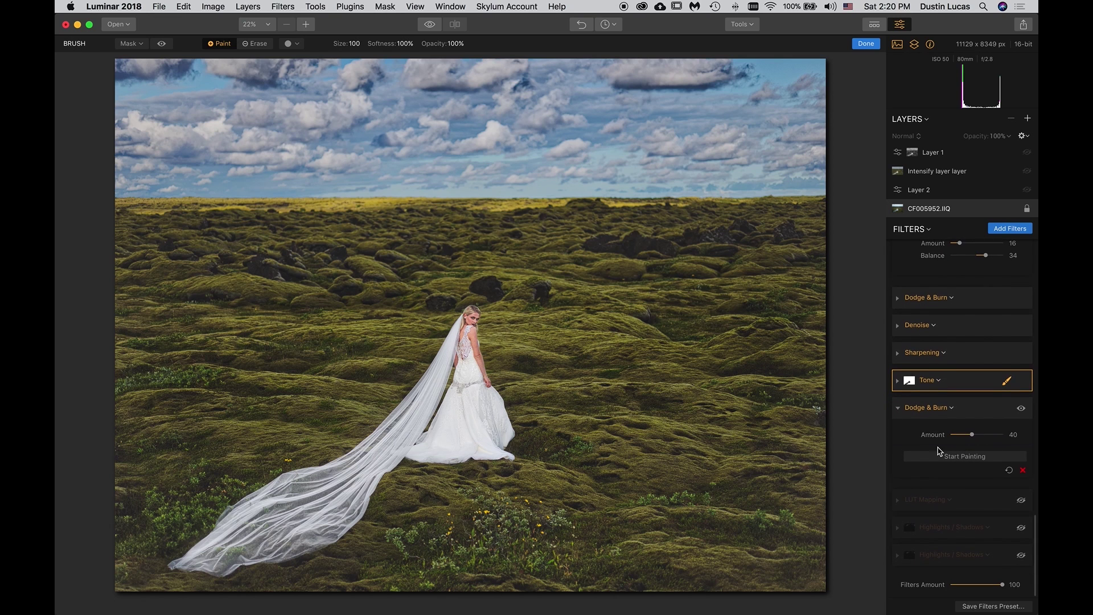
{"action": "left_click", "coordinate": [923, 412]}
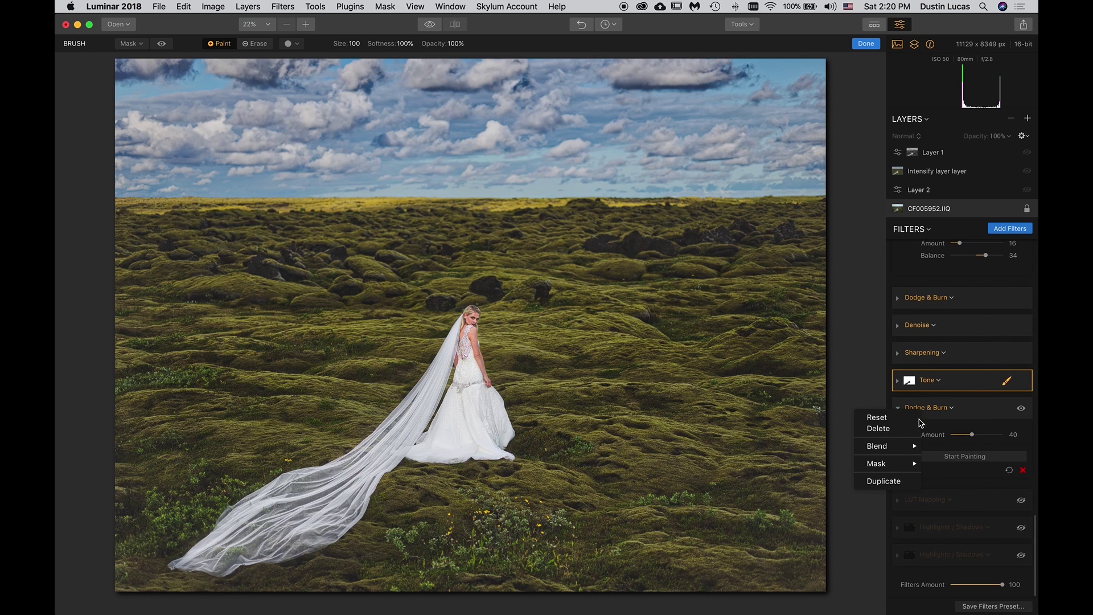
{"action": "left_click", "coordinate": [965, 413]}
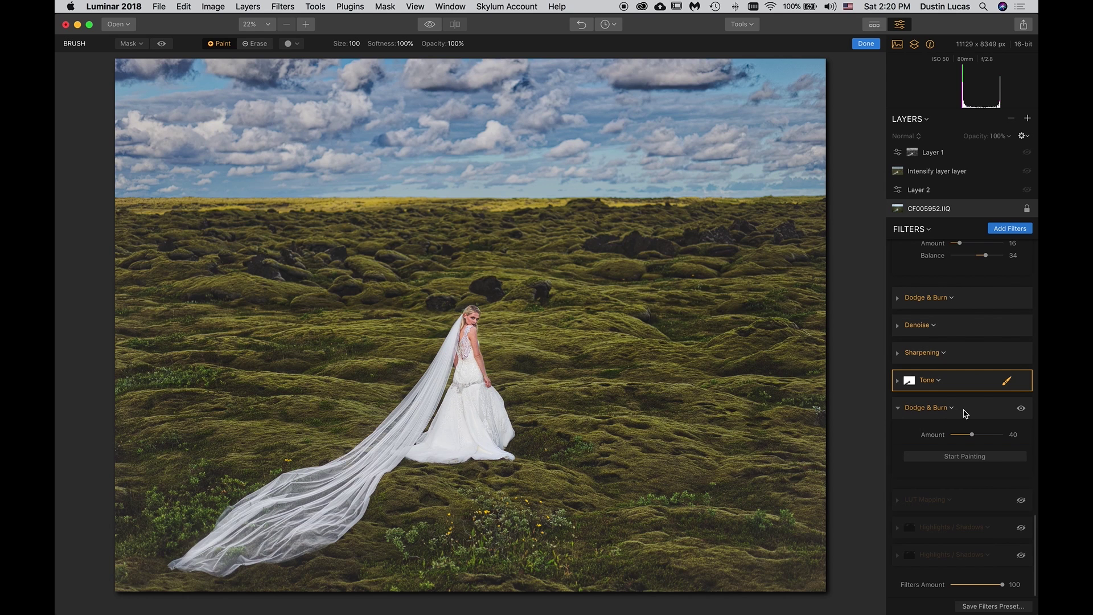
{"action": "left_click", "coordinate": [943, 412]}
{"action": "left_click", "coordinate": [974, 413]}
{"action": "left_click", "coordinate": [415, 7]}
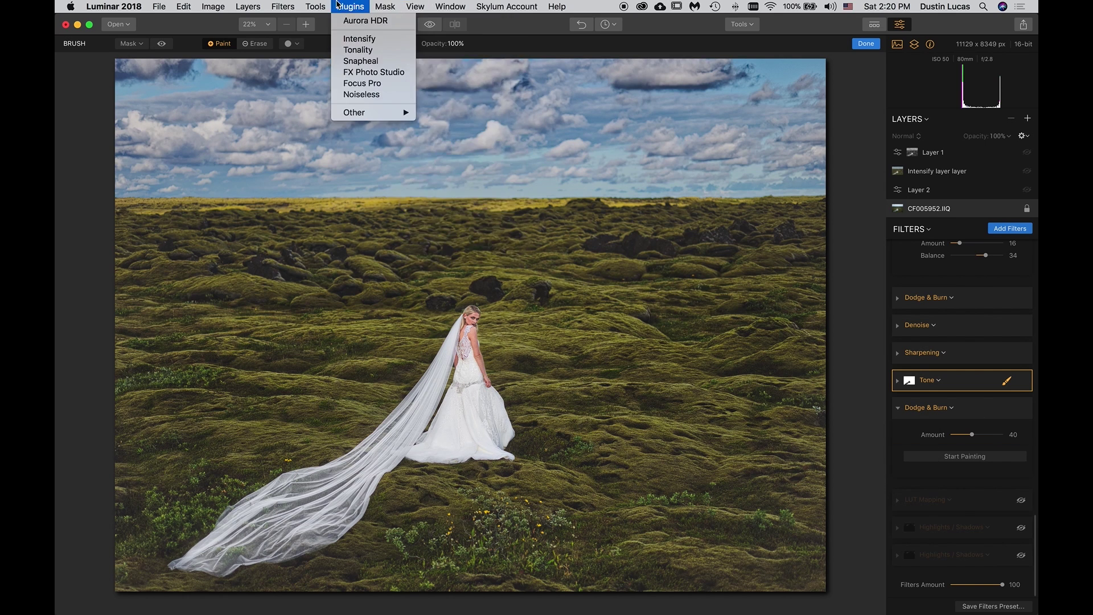
{"action": "mouse_move", "coordinate": [456, 6]}
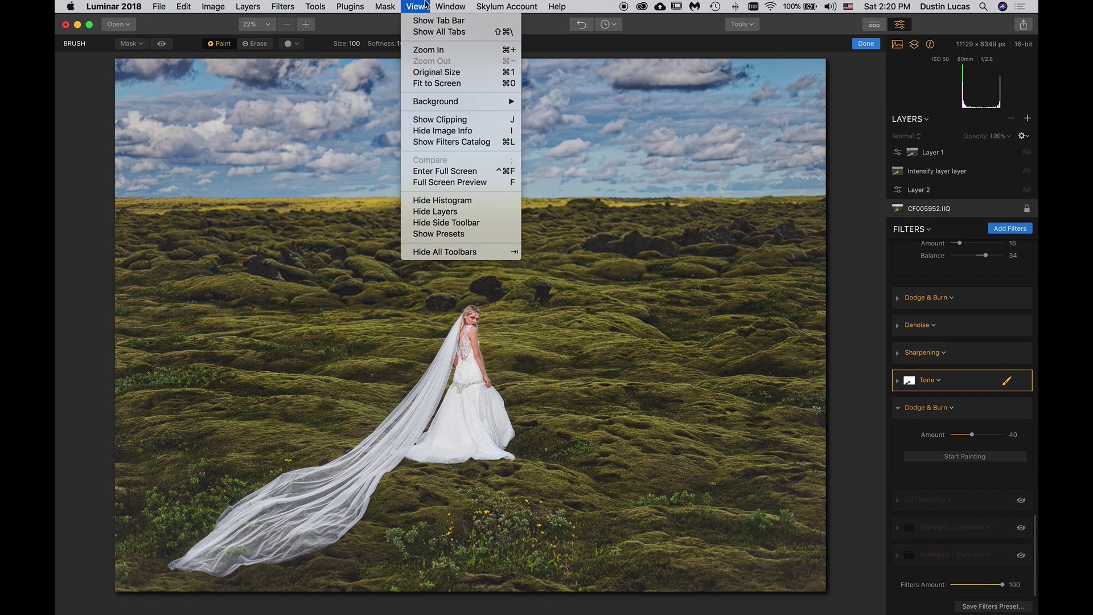
{"action": "left_click", "coordinate": [426, 4]}
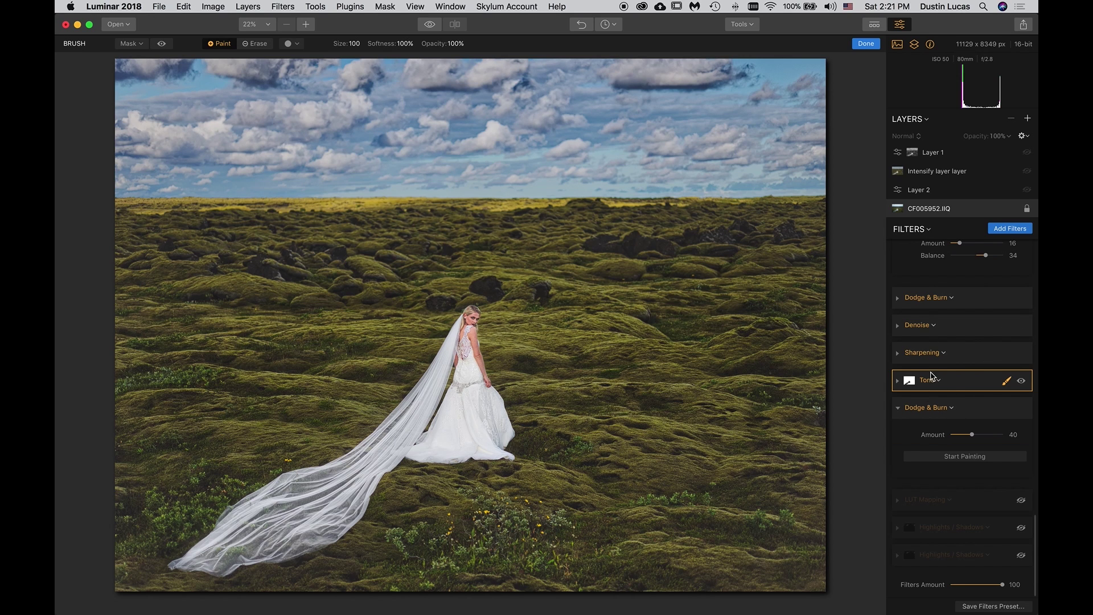
{"action": "right_click", "coordinate": [954, 388]}
{"action": "left_click", "coordinate": [954, 388]}
Collapse the lower Dodge & Burn filter, turn on the LUT Mapping filter and expand its settings
{"action": "left_click", "coordinate": [898, 414]}
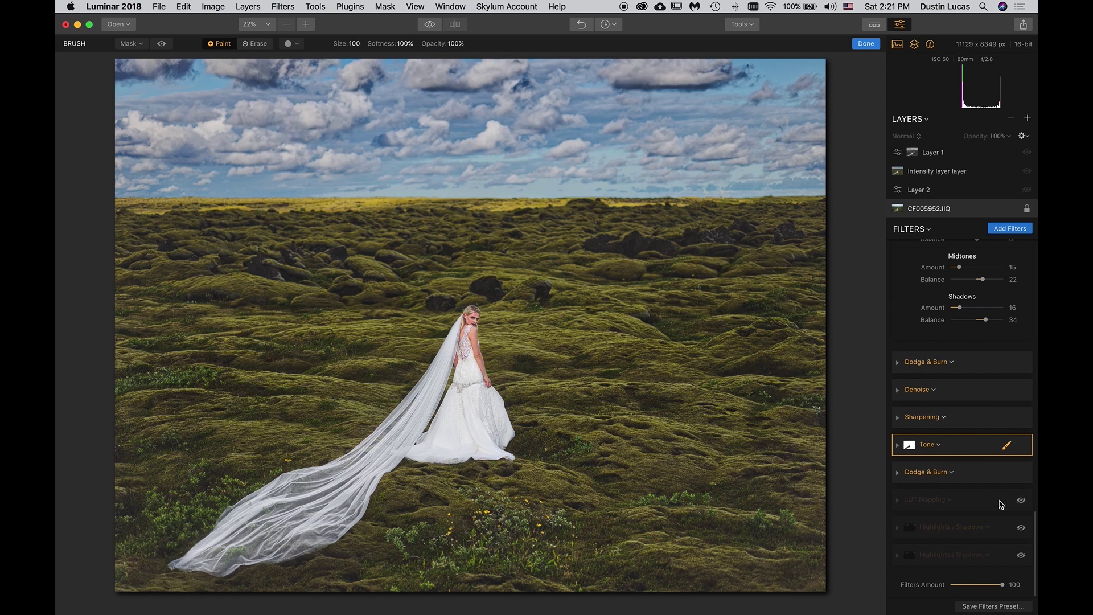
{"action": "left_click", "coordinate": [1021, 502]}
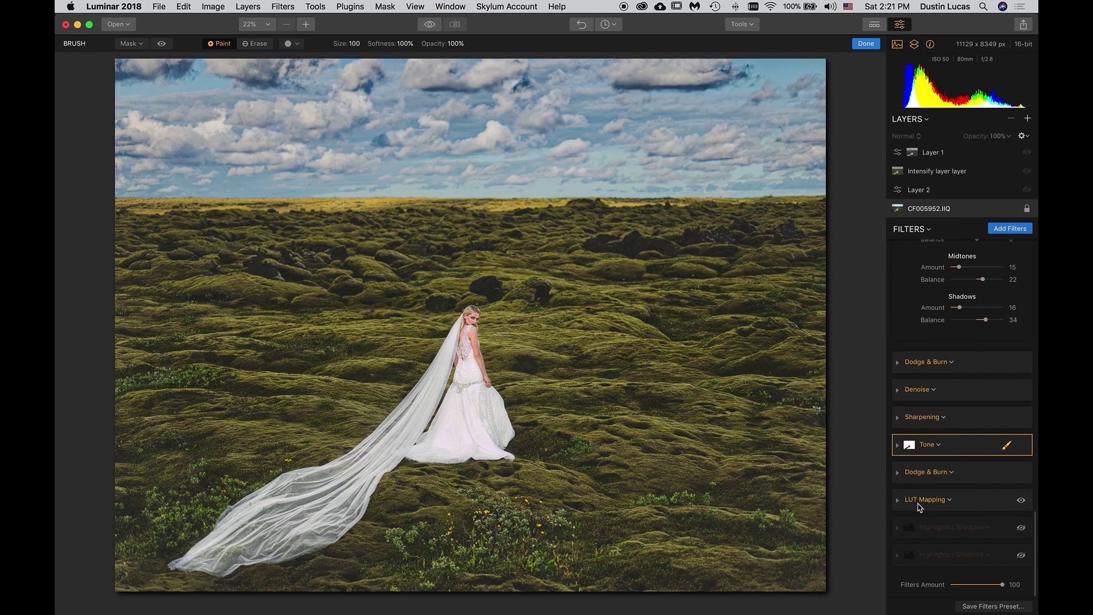
{"action": "left_click", "coordinate": [950, 501]}
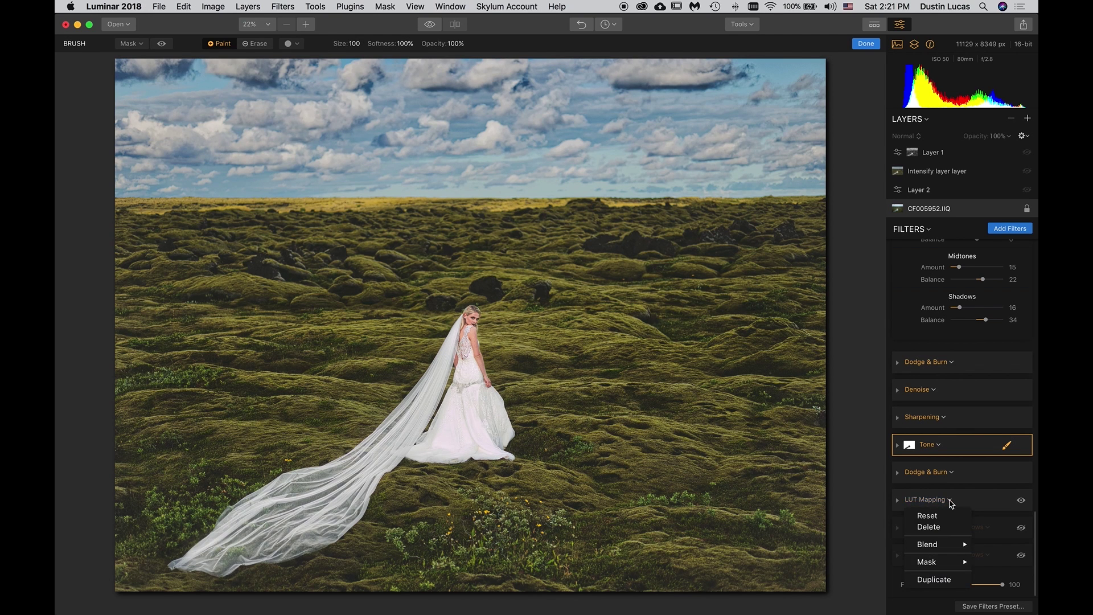
{"action": "left_click", "coordinate": [961, 503]}
{"action": "left_click", "coordinate": [899, 503]}
{"action": "scroll", "coordinate": [939, 506], "scroll_direction": "down", "scroll_amount": 2}
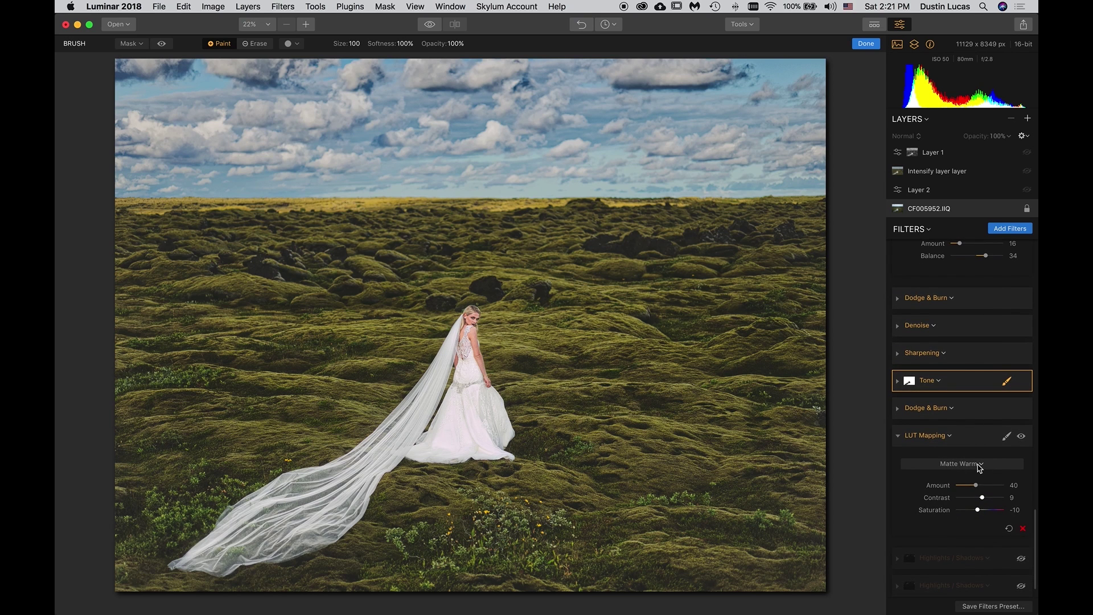
Look through the recent and built-in LUTs offered for the LUT Mapping filter
{"action": "right_click", "coordinate": [983, 465]}
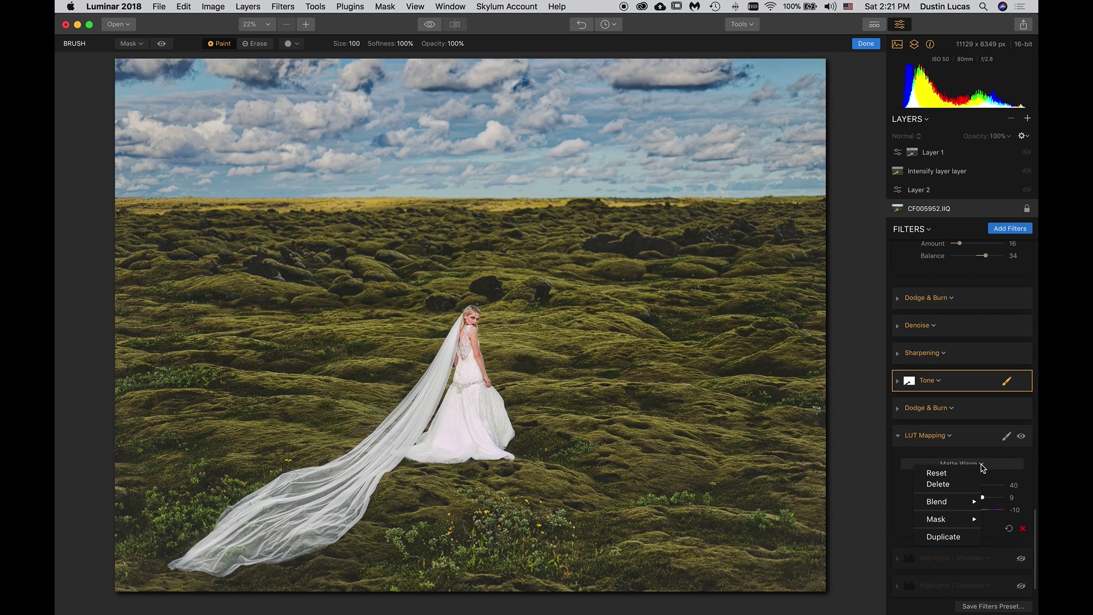
{"action": "left_click", "coordinate": [983, 467]}
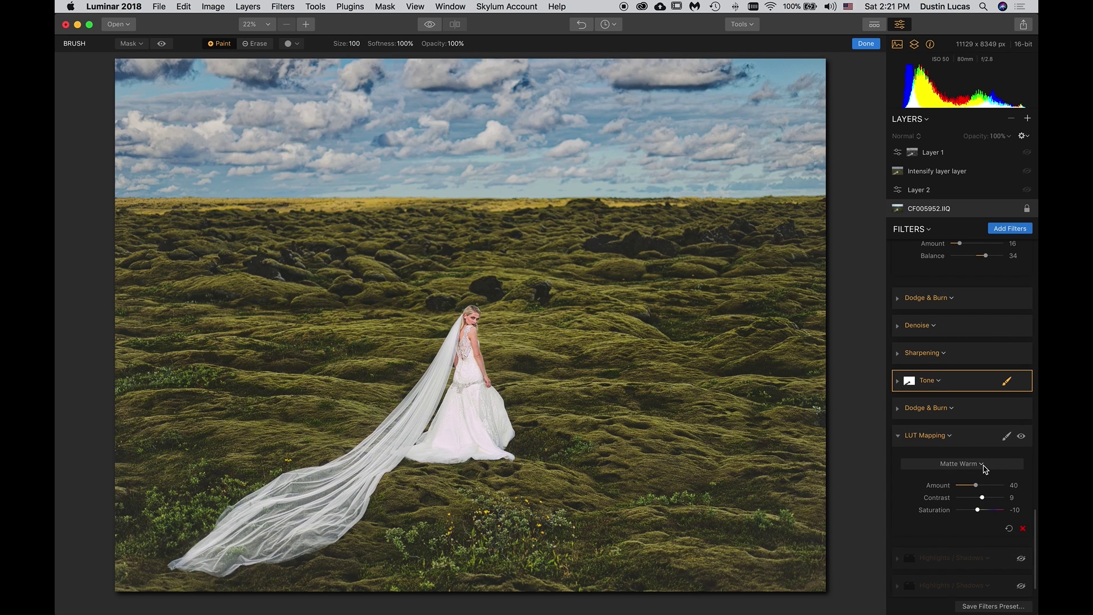
{"action": "left_click", "coordinate": [984, 466]}
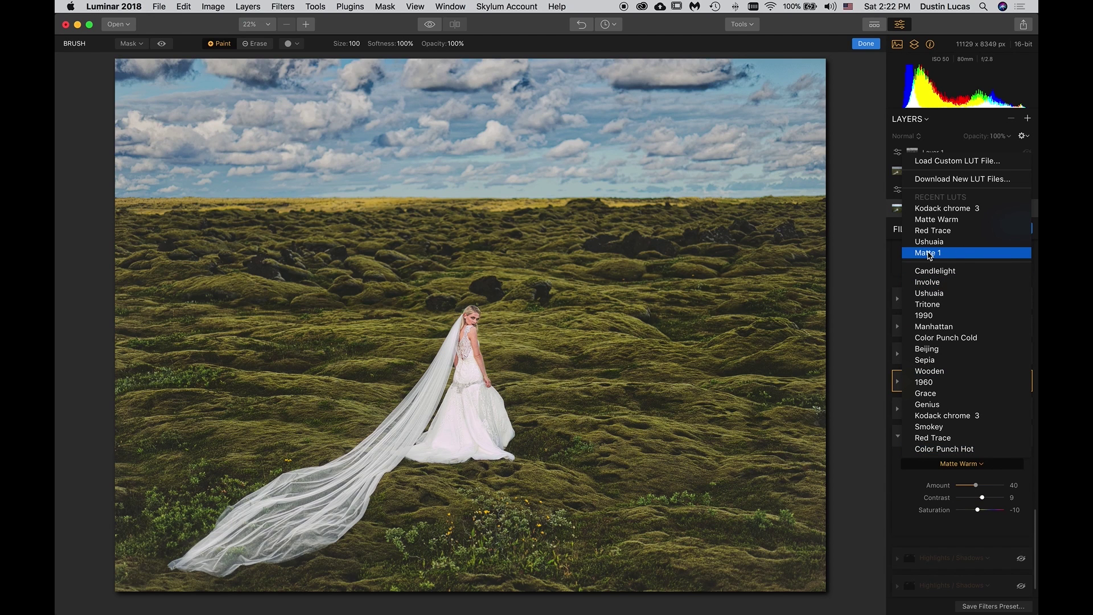
{"action": "key", "text": "Escape"}
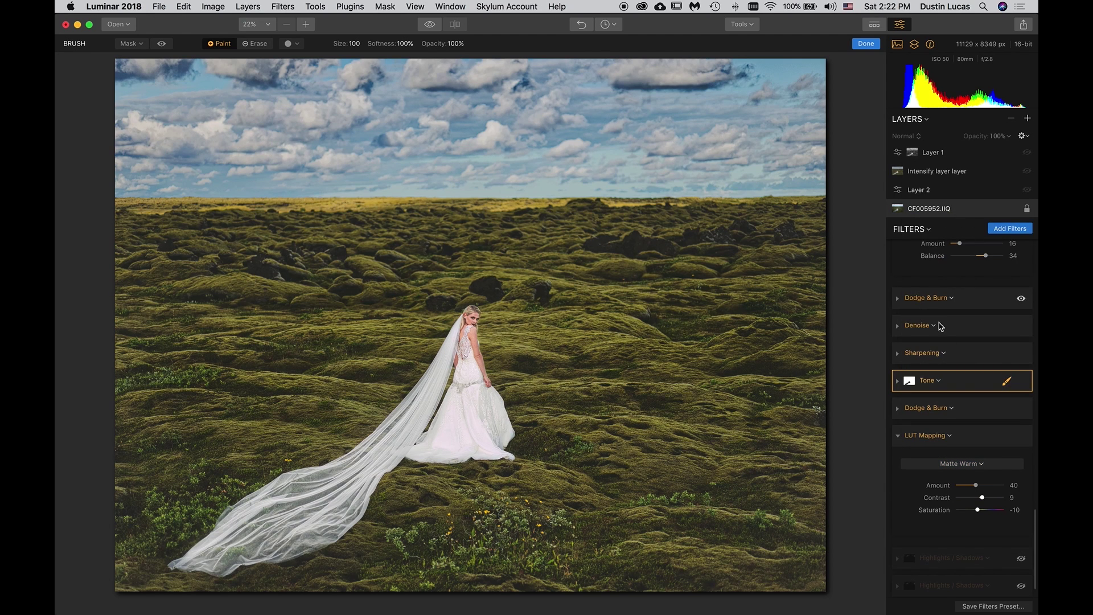
Try the Red Trace LUT in LUT Mapping and compare the image with the filter off and on
{"action": "left_click", "coordinate": [976, 464]}
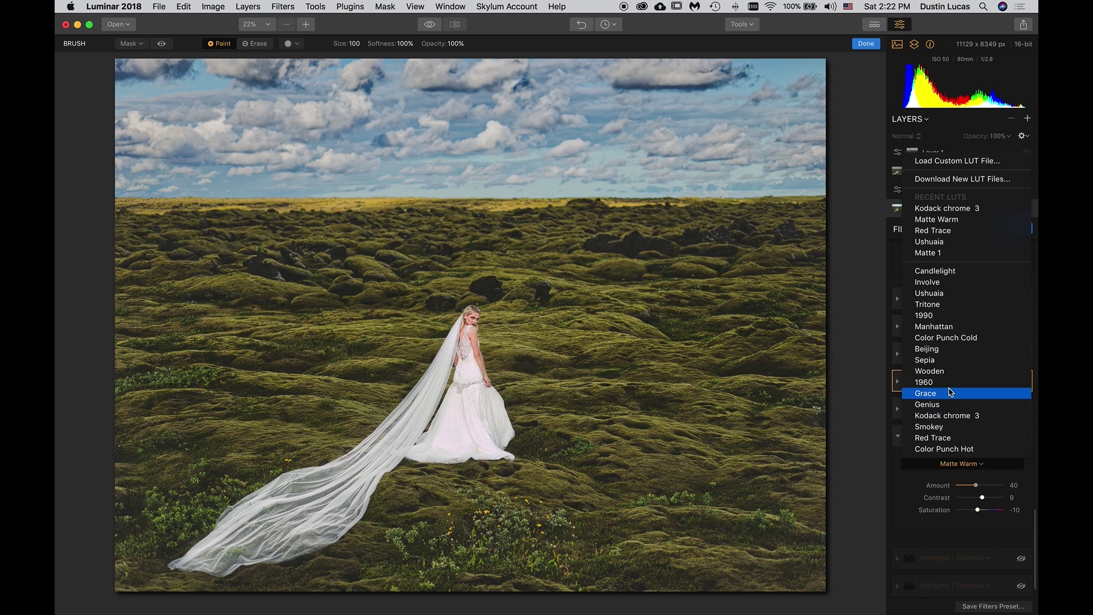
{"action": "left_click", "coordinate": [937, 227]}
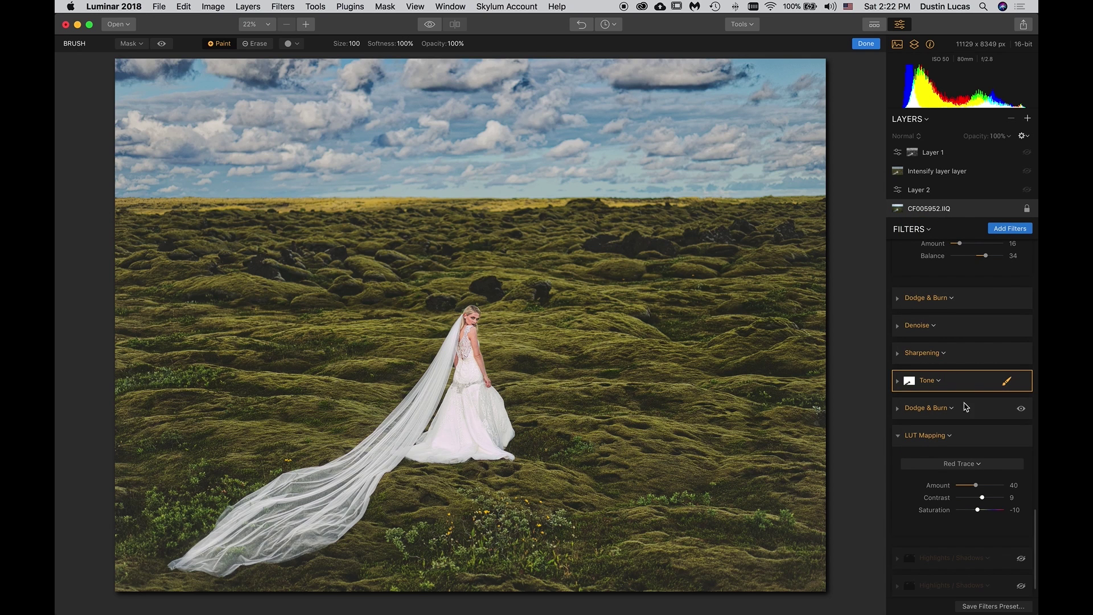
{"action": "left_click", "coordinate": [1022, 437]}
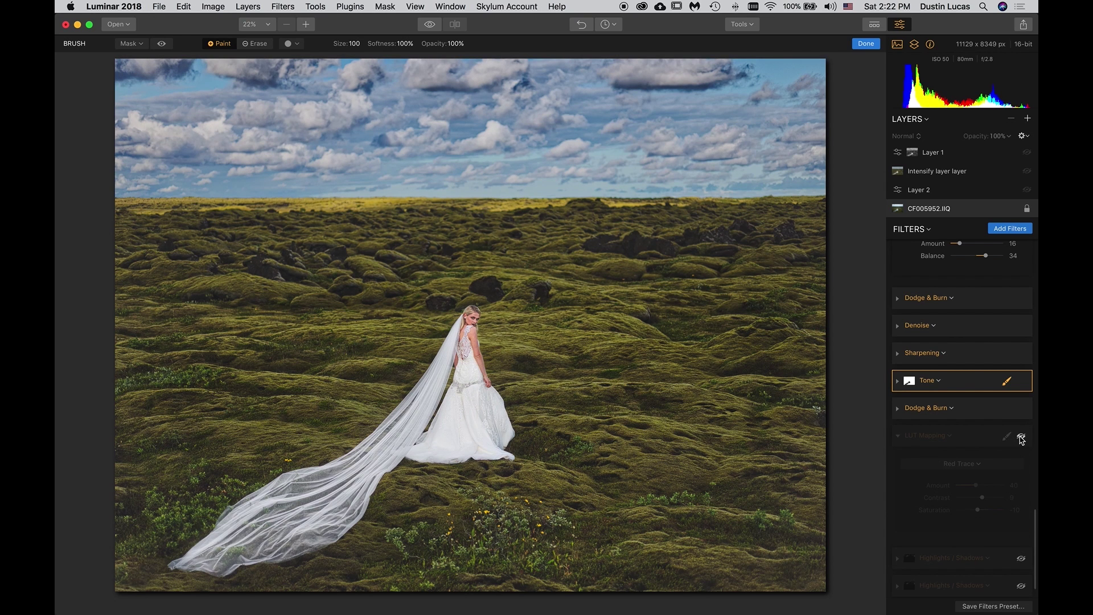
{"action": "left_click", "coordinate": [1021, 438]}
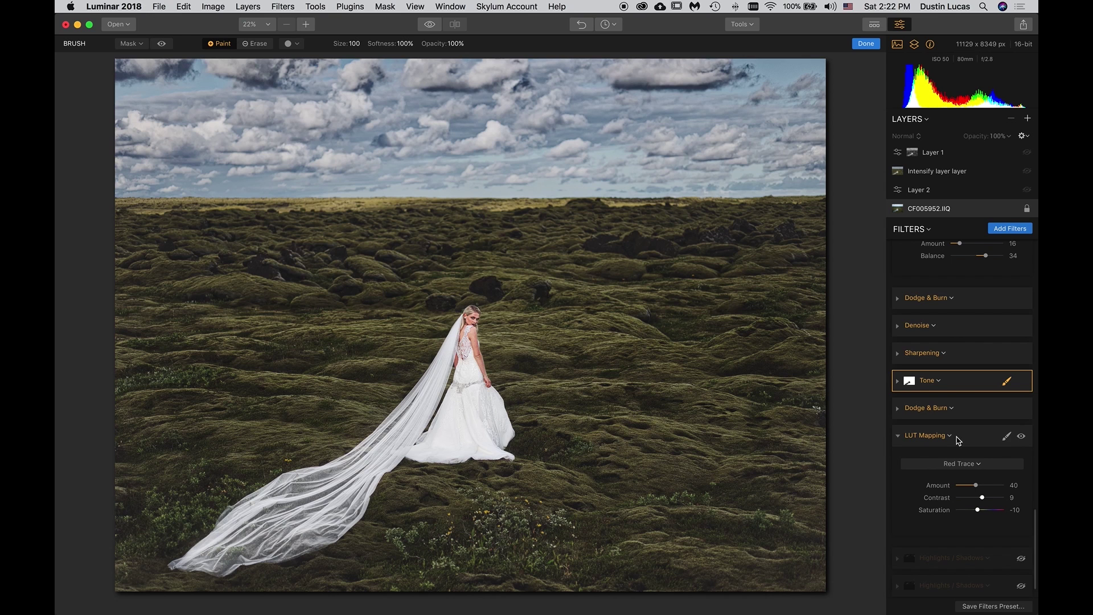
Step back in the history to the LUT Mapping: Enabled state before Red Trace and check the LUT list again
{"action": "left_click", "coordinate": [978, 465]}
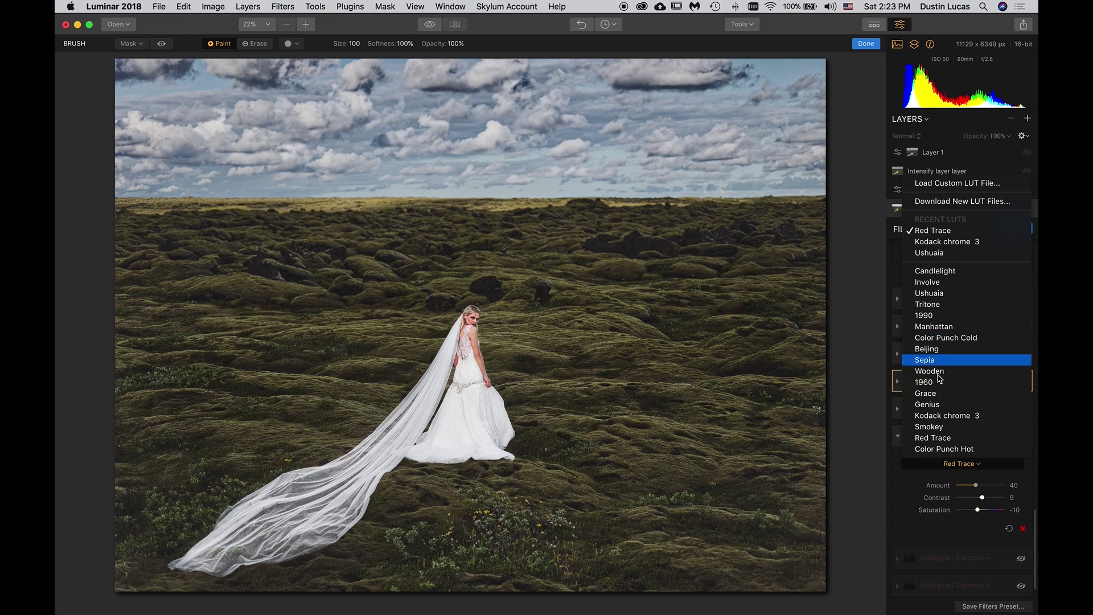
{"action": "left_click", "coordinate": [908, 470]}
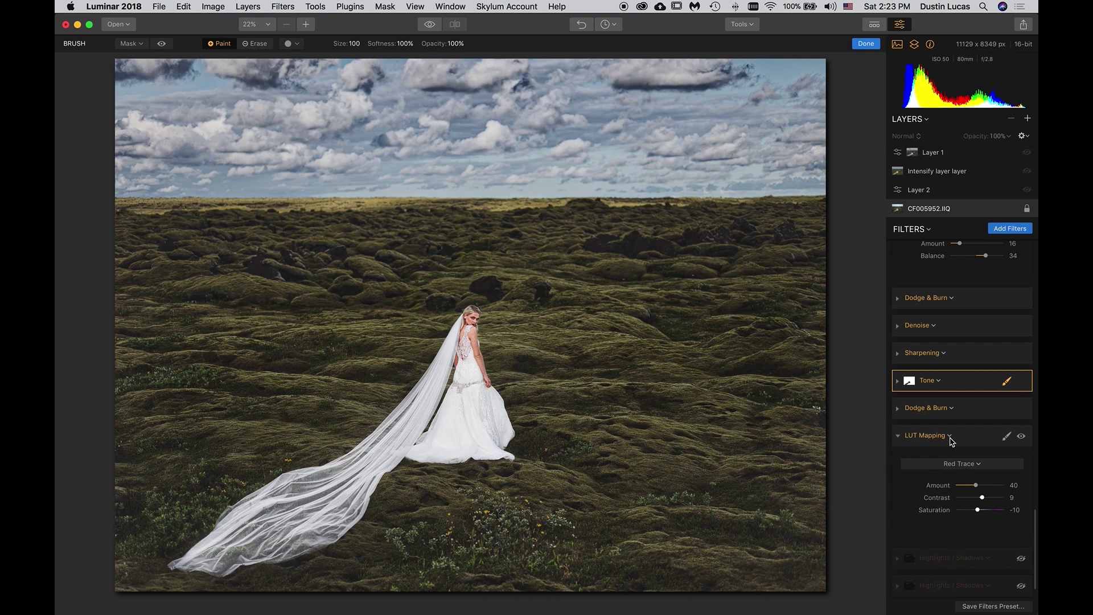
{"action": "left_click", "coordinate": [617, 25]}
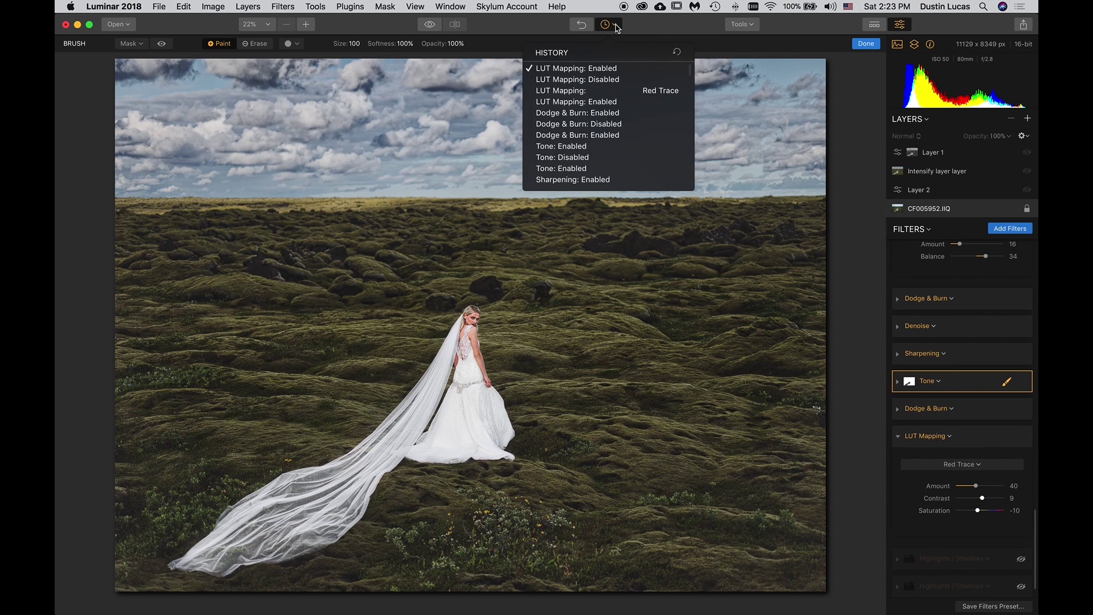
{"action": "left_click", "coordinate": [596, 104]}
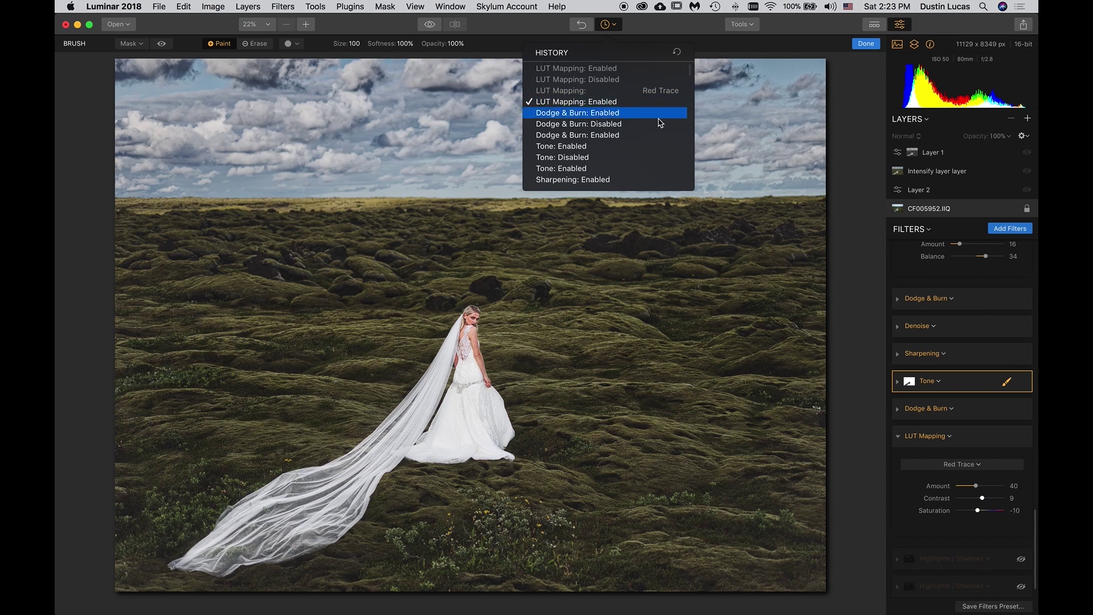
{"action": "left_click", "coordinate": [607, 26]}
{"action": "left_click", "coordinate": [979, 465]}
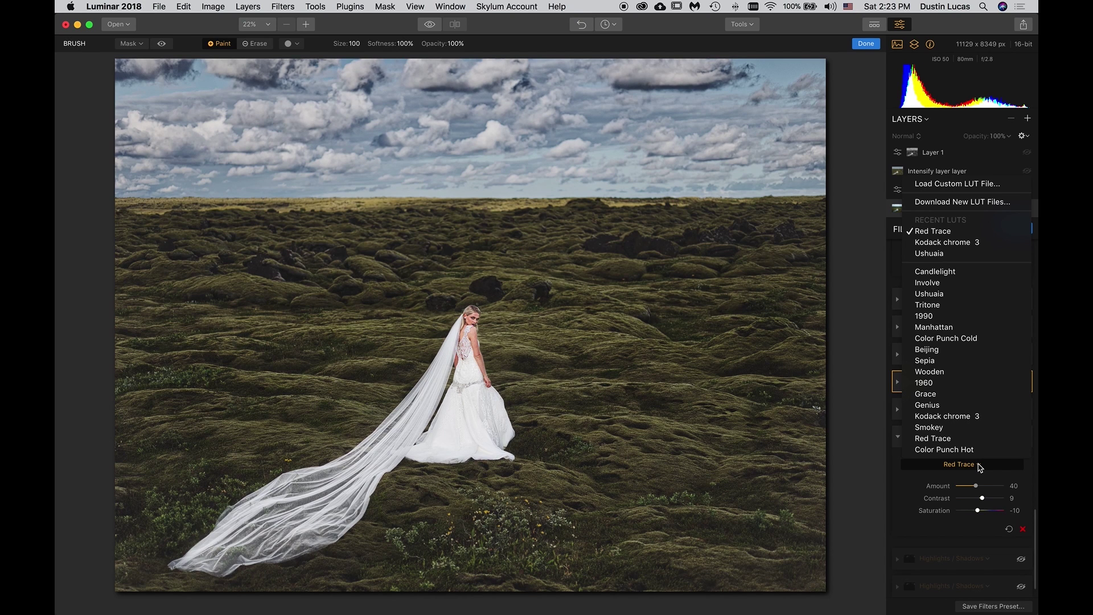
{"action": "left_click", "coordinate": [960, 439]}
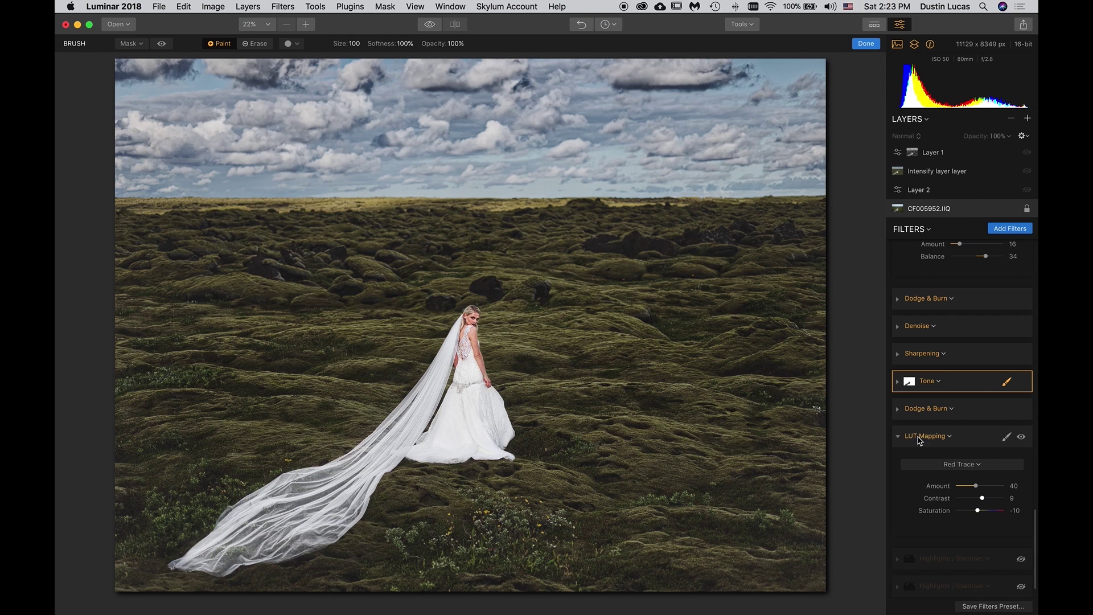
{"action": "left_click", "coordinate": [980, 466]}
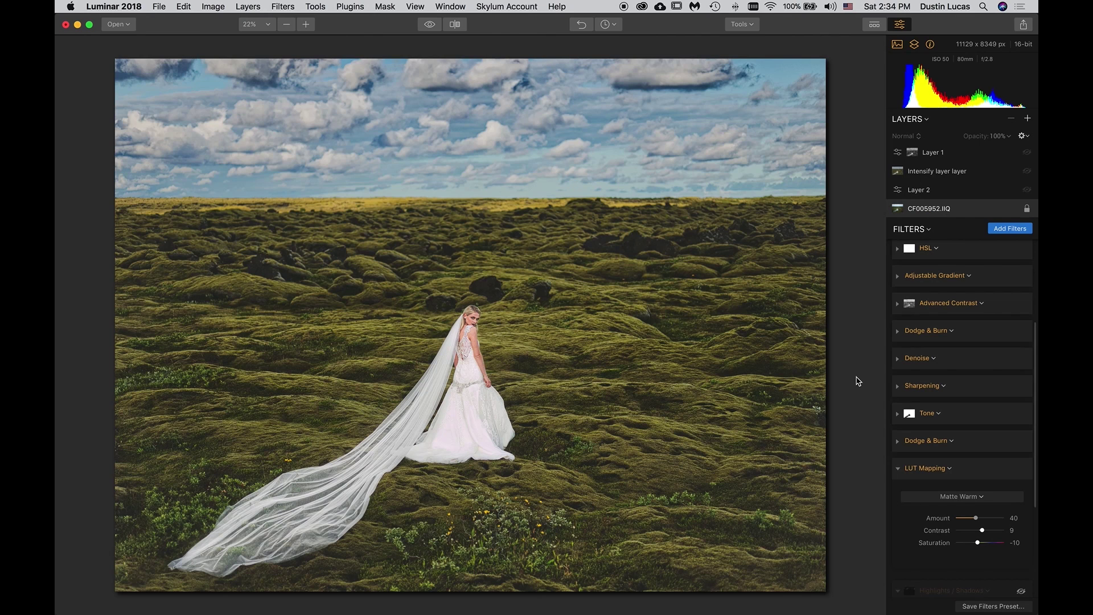
Load Matte Warm.cube from the 04_Luminar folder as the custom LUT for the LUT Mapping filter
{"action": "left_click", "coordinate": [981, 498]}
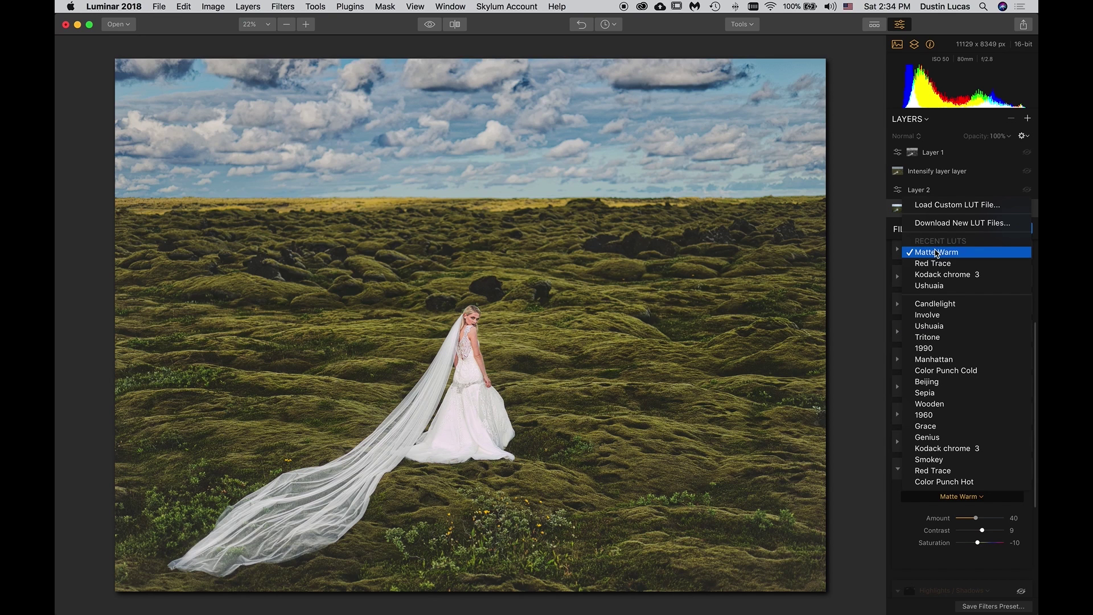
{"action": "left_click", "coordinate": [875, 332]}
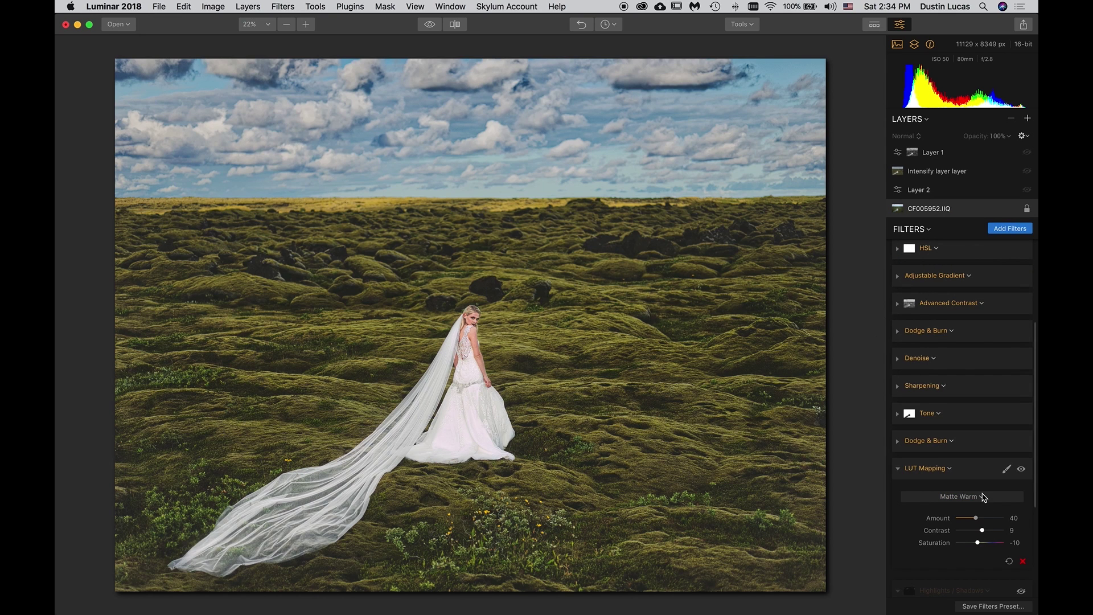
{"action": "left_click", "coordinate": [983, 497]}
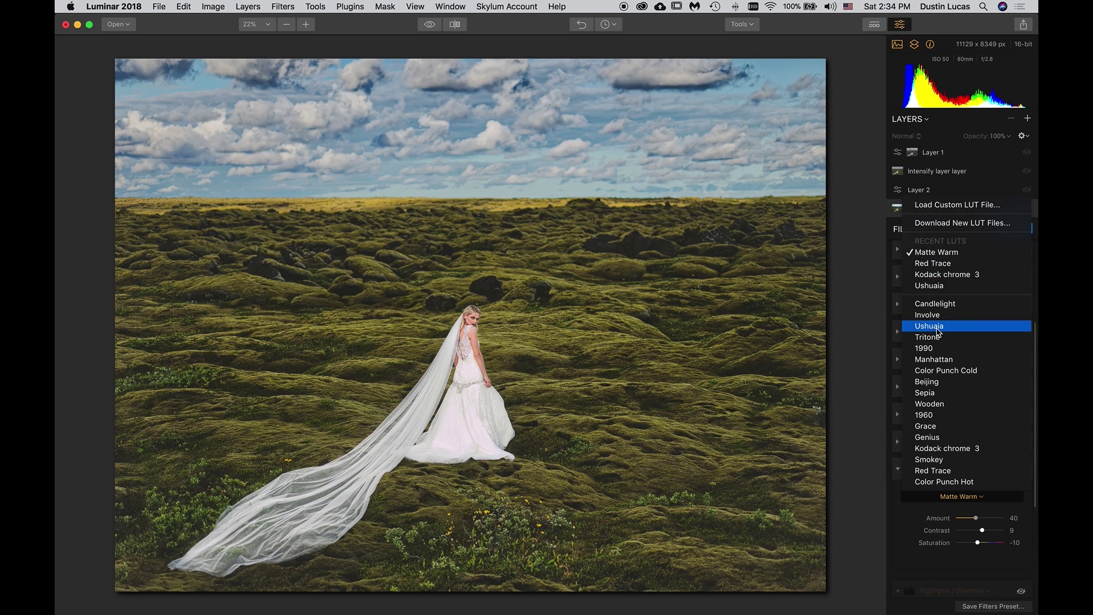
{"action": "left_click", "coordinate": [939, 206]}
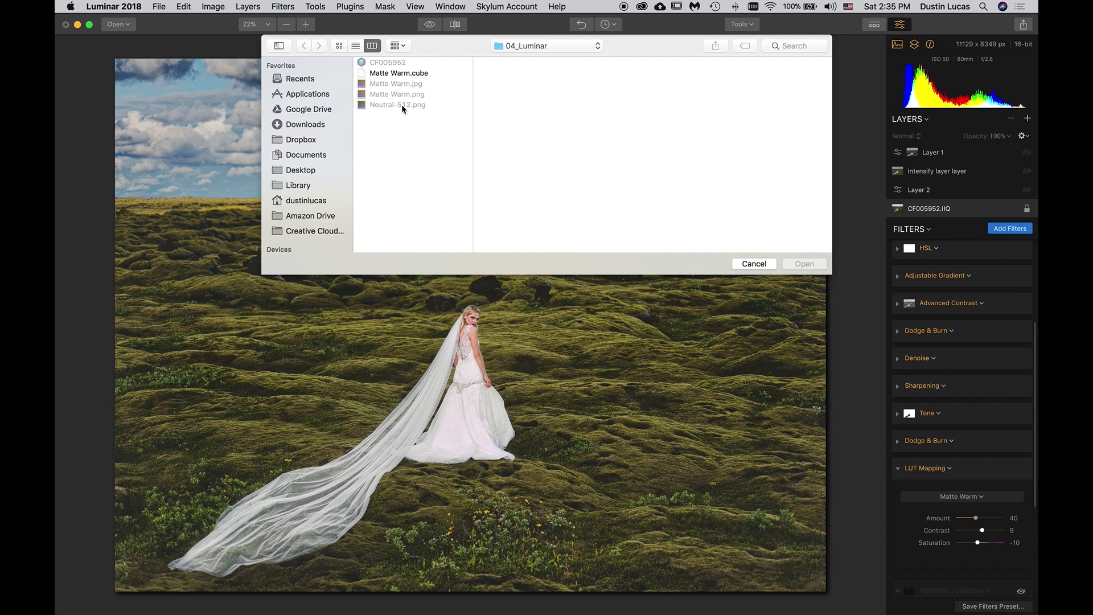
{"action": "left_click", "coordinate": [405, 72]}
{"action": "left_click", "coordinate": [803, 265]}
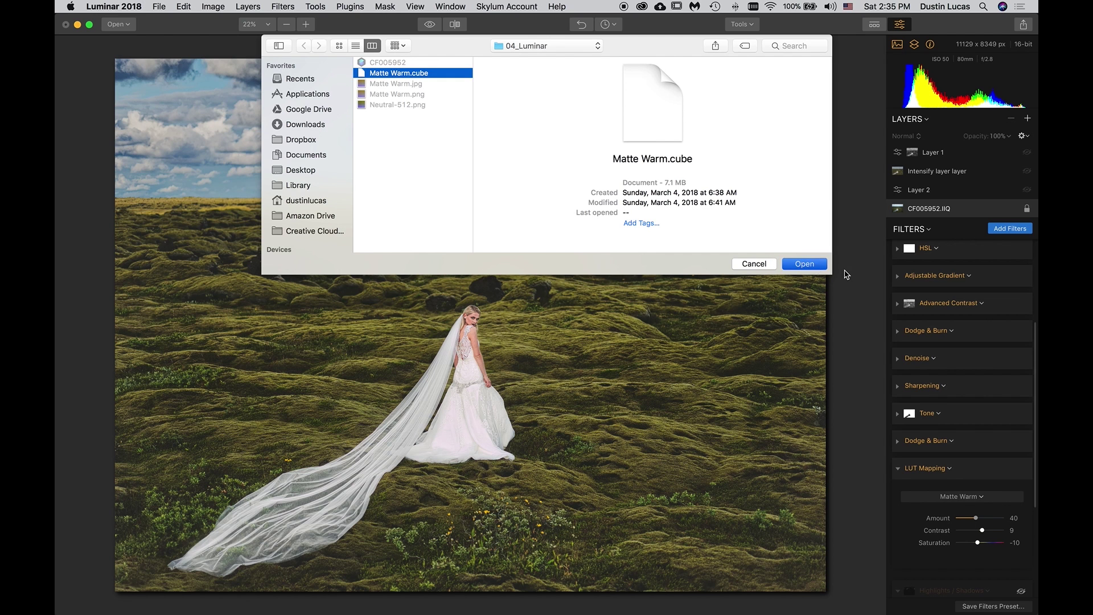
Try the Kodack chrome 3 LUT and the Manhattan LUT on the image
{"action": "left_click", "coordinate": [982, 497]}
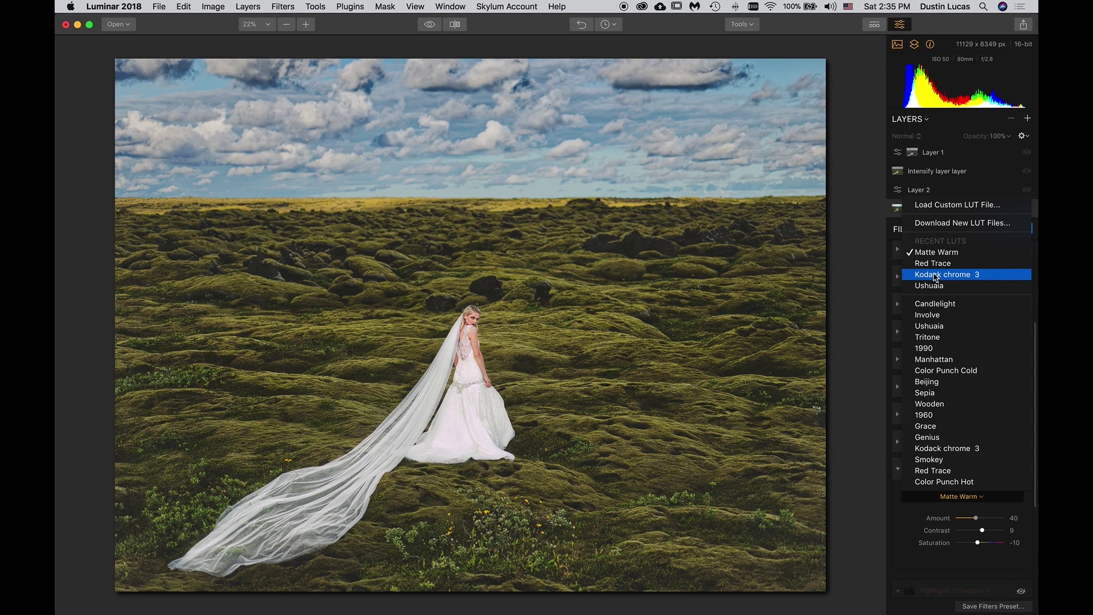
{"action": "left_click", "coordinate": [935, 275]}
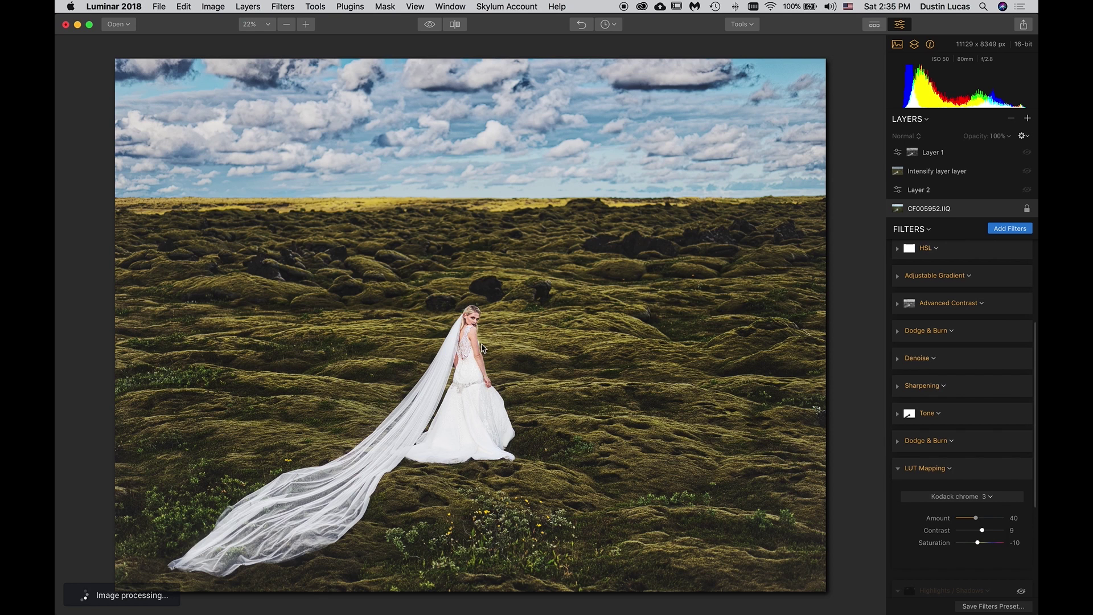
{"action": "left_click", "coordinate": [989, 499]}
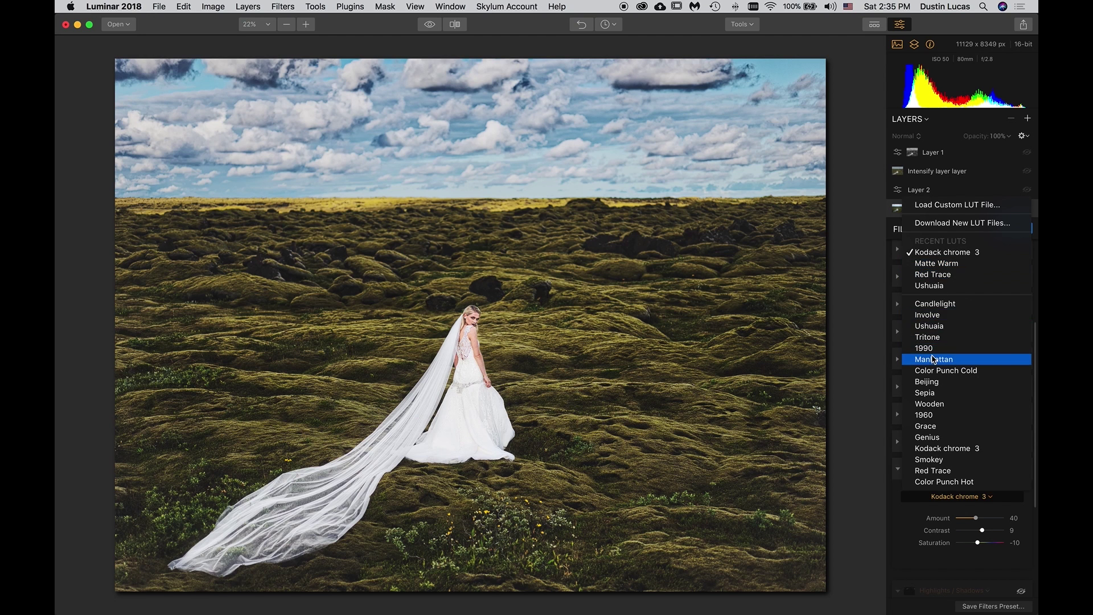
{"action": "left_click", "coordinate": [934, 359]}
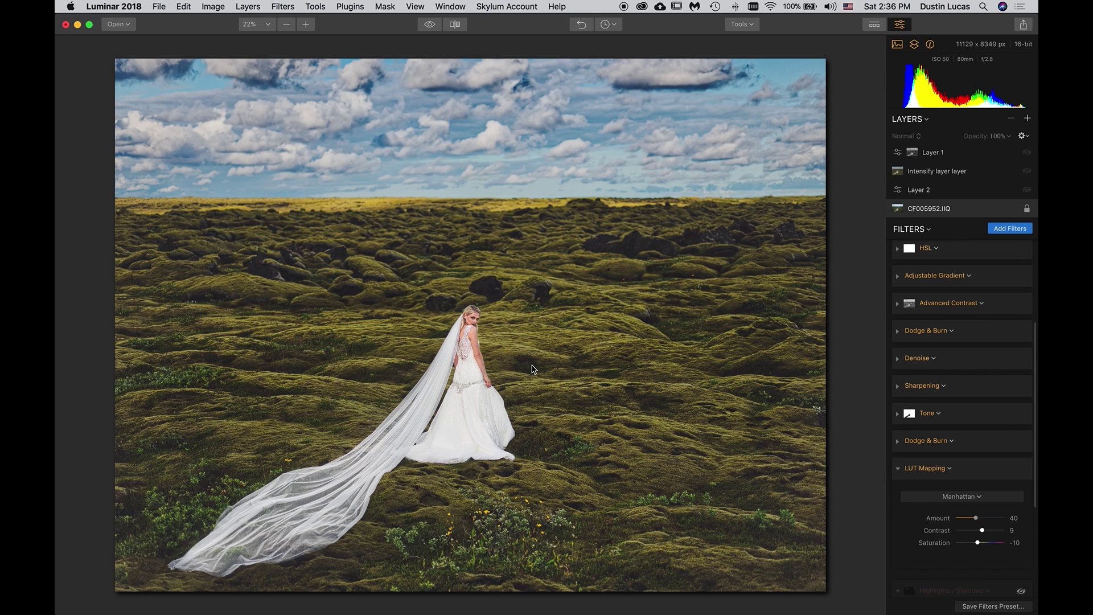
Return LUT Mapping to the Matte Warm LUT and set its amount to 100
{"action": "left_click", "coordinate": [980, 497]}
{"action": "left_click", "coordinate": [946, 264]}
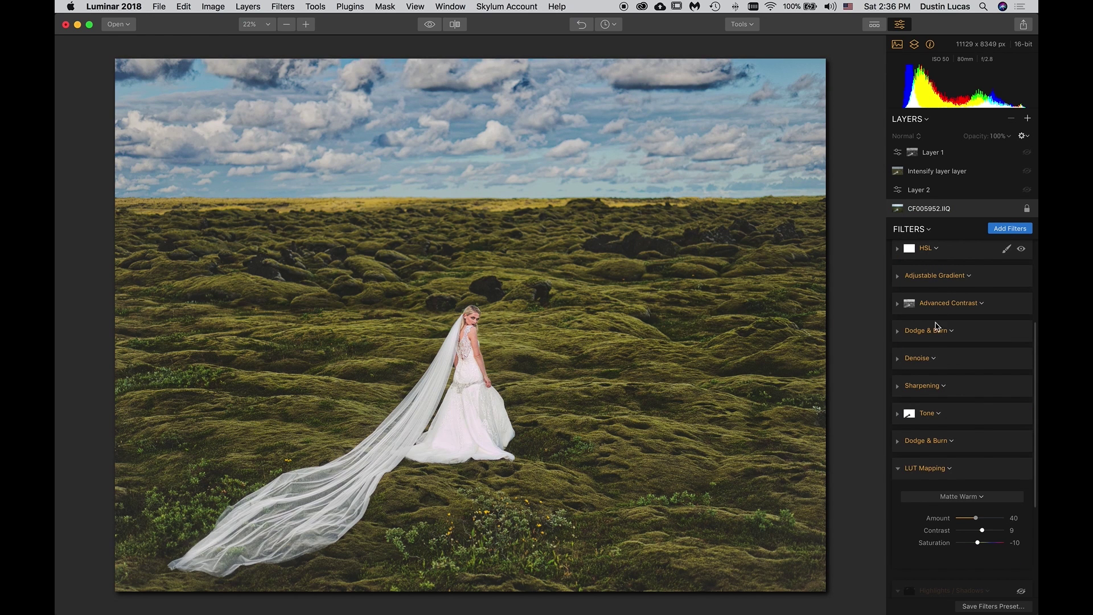
{"action": "left_click_drag", "start_coordinate": [977, 520], "coordinate": [1006, 517]}
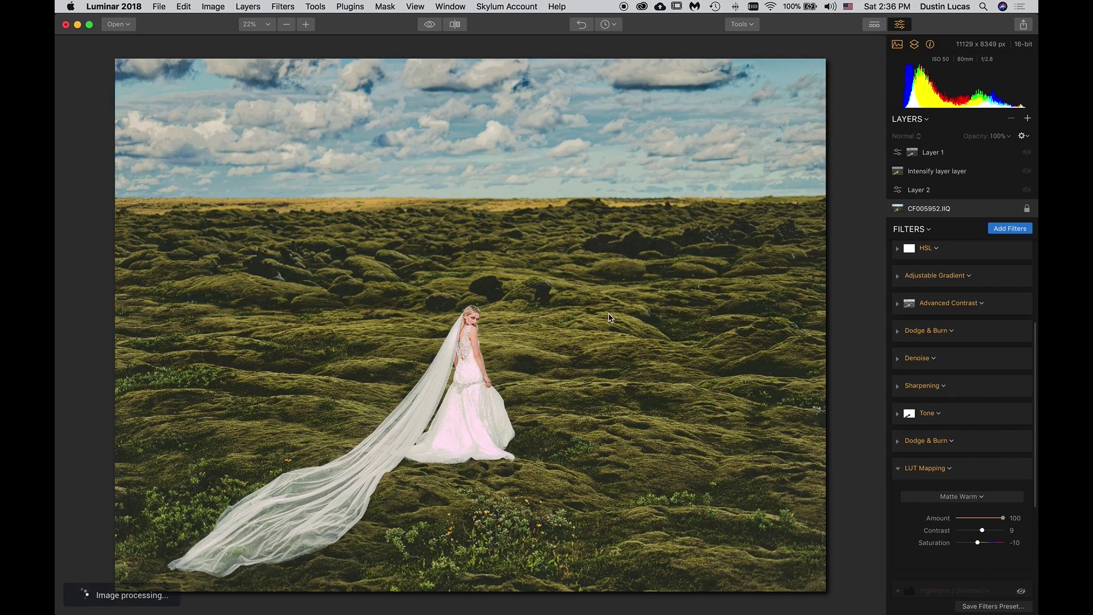
Examine the bride up close, set the LUT Mapping amount to 40, and collapse the filter
{"action": "scroll", "coordinate": [608, 317], "scroll_direction": "up", "scroll_amount": 10}
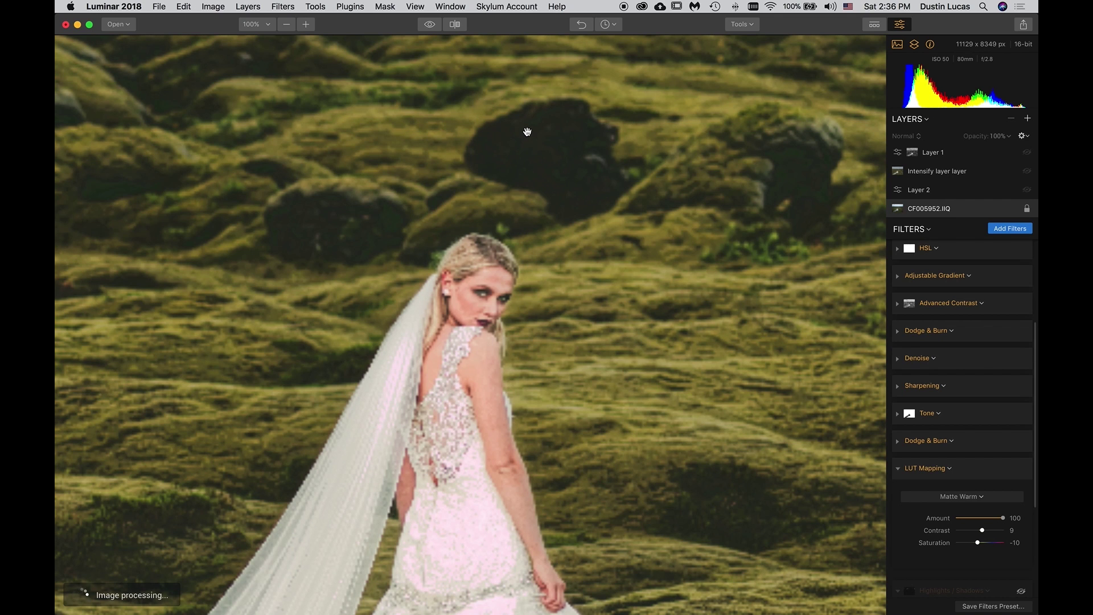
{"action": "scroll", "coordinate": [527, 132], "scroll_direction": "left", "scroll_amount": 5}
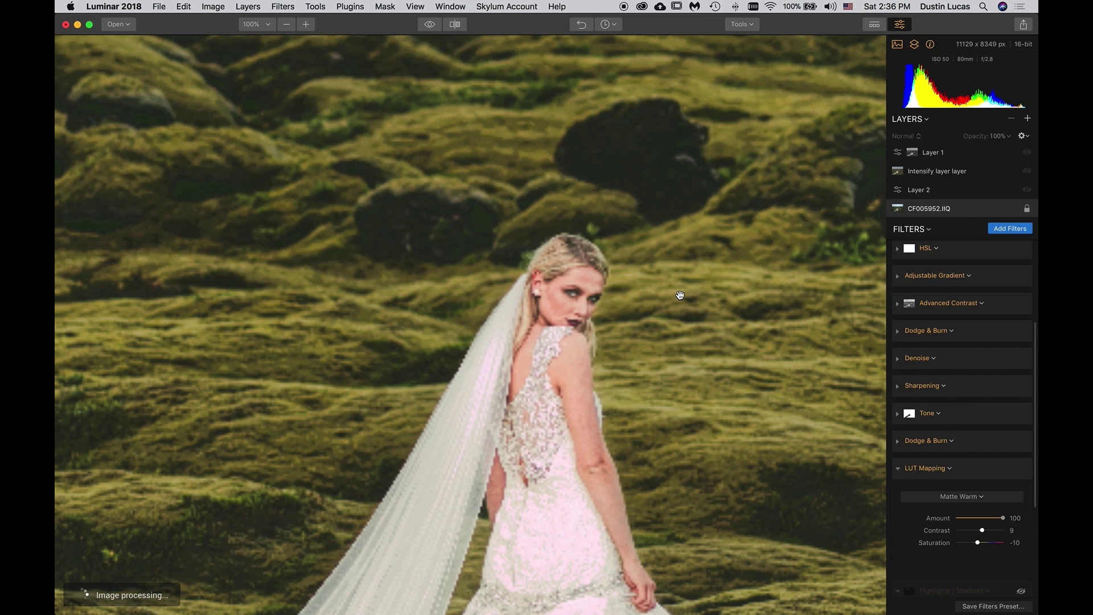
{"action": "left_click_drag", "start_coordinate": [680, 295], "coordinate": [703, 381]}
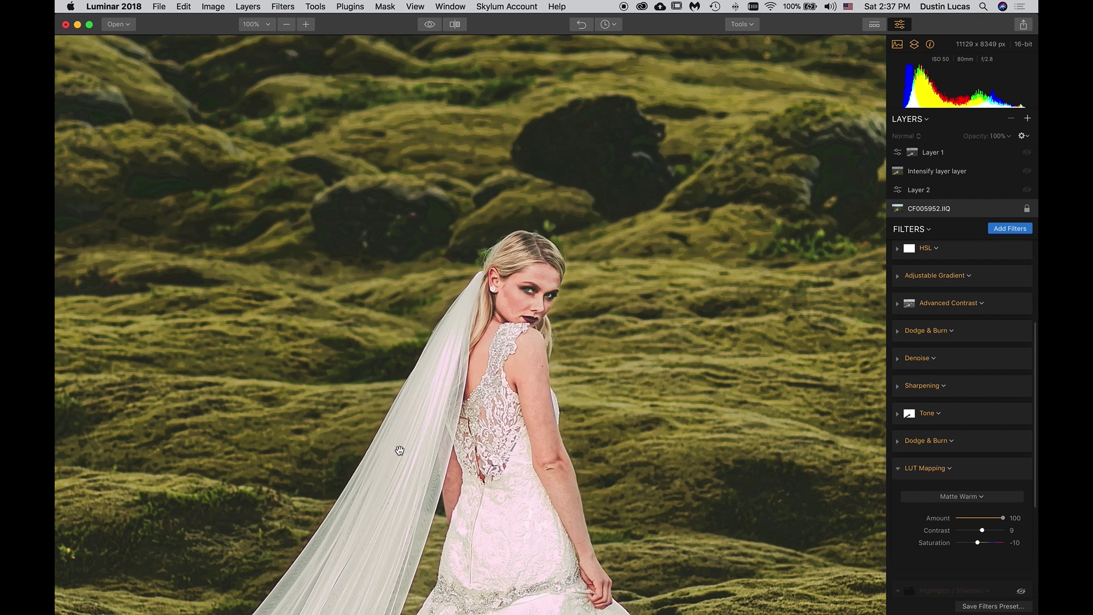
{"action": "left_click", "coordinate": [981, 520]}
{"action": "left_click_drag", "start_coordinate": [982, 518], "coordinate": [981, 519]}
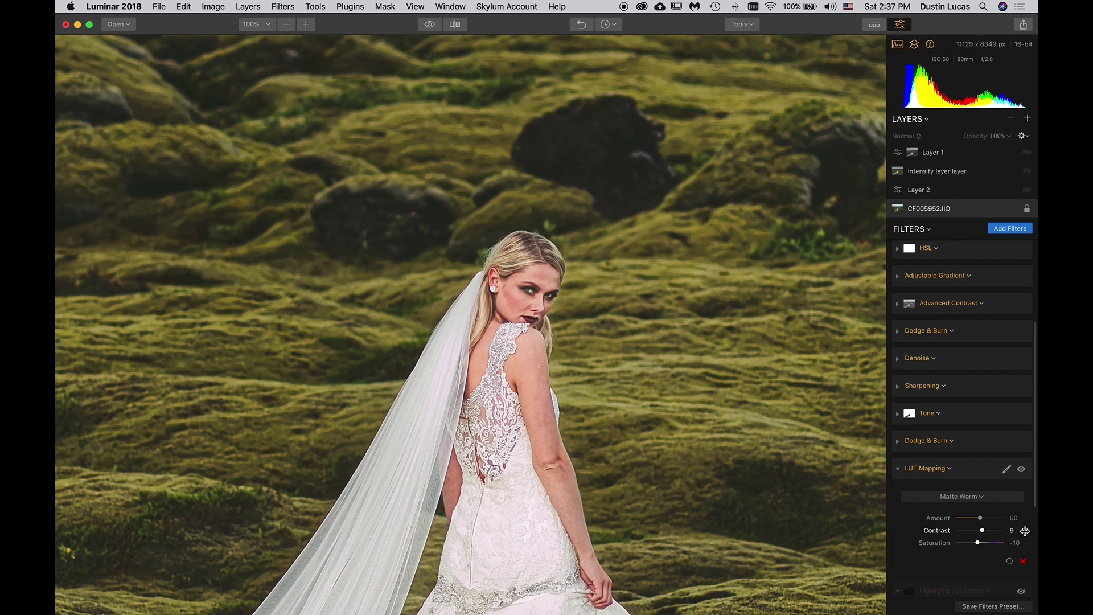
{"action": "left_click_drag", "start_coordinate": [981, 519], "coordinate": [977, 520]}
{"action": "scroll", "coordinate": [981, 485], "scroll_direction": "down", "scroll_amount": 5}
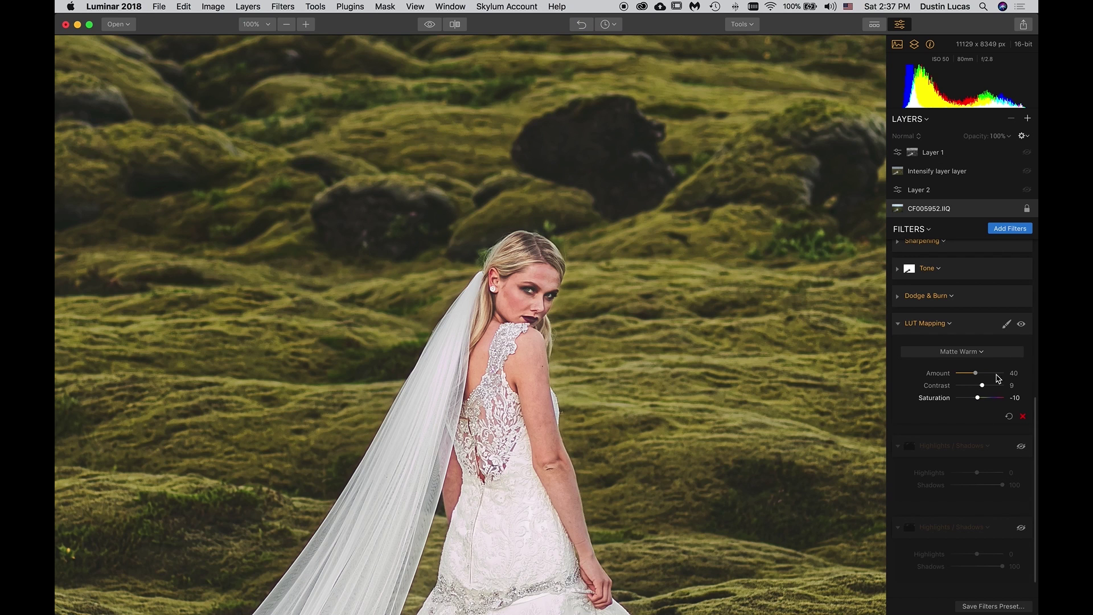
{"action": "left_click", "coordinate": [899, 326]}
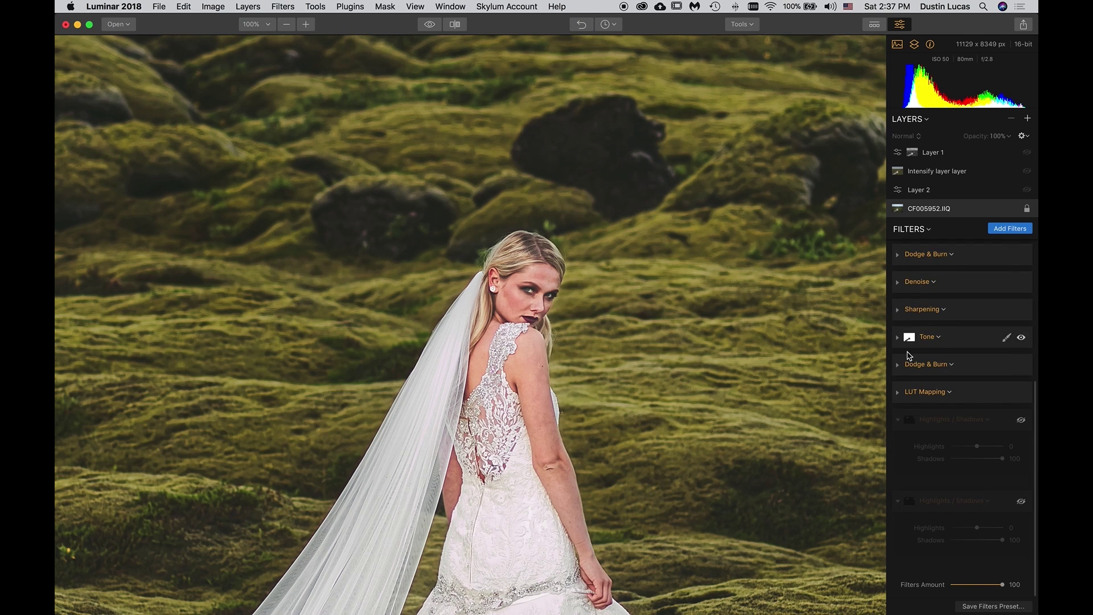
Enable both Highlights / Shadows filters and inspect their effect on the clouds in the sky
{"action": "left_click", "coordinate": [1021, 422]}
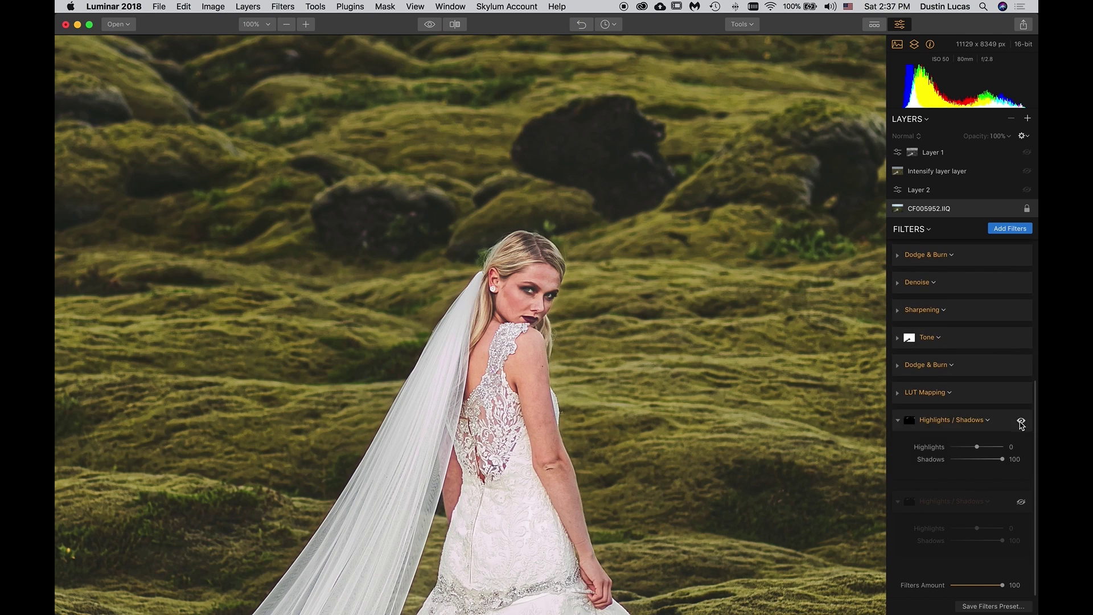
{"action": "left_click", "coordinate": [1021, 504]}
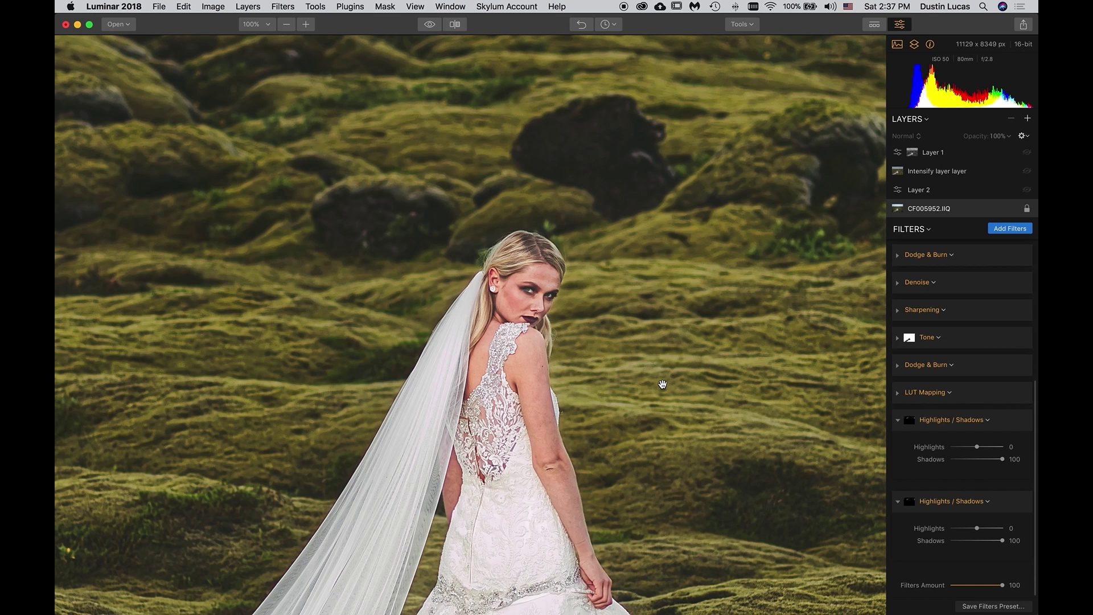
{"action": "left_click_drag", "start_coordinate": [662, 384], "coordinate": [698, 424]}
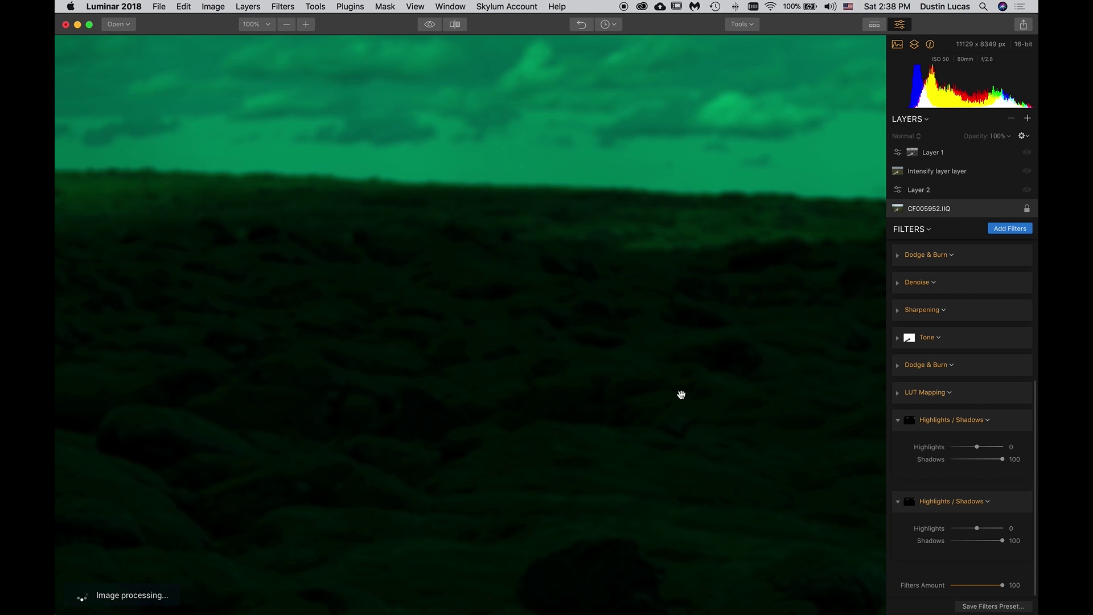
{"action": "scroll", "coordinate": [661, 345], "scroll_direction": "up", "scroll_amount": 5}
{"action": "scroll", "coordinate": [661, 345], "scroll_direction": "up", "scroll_amount": 10}
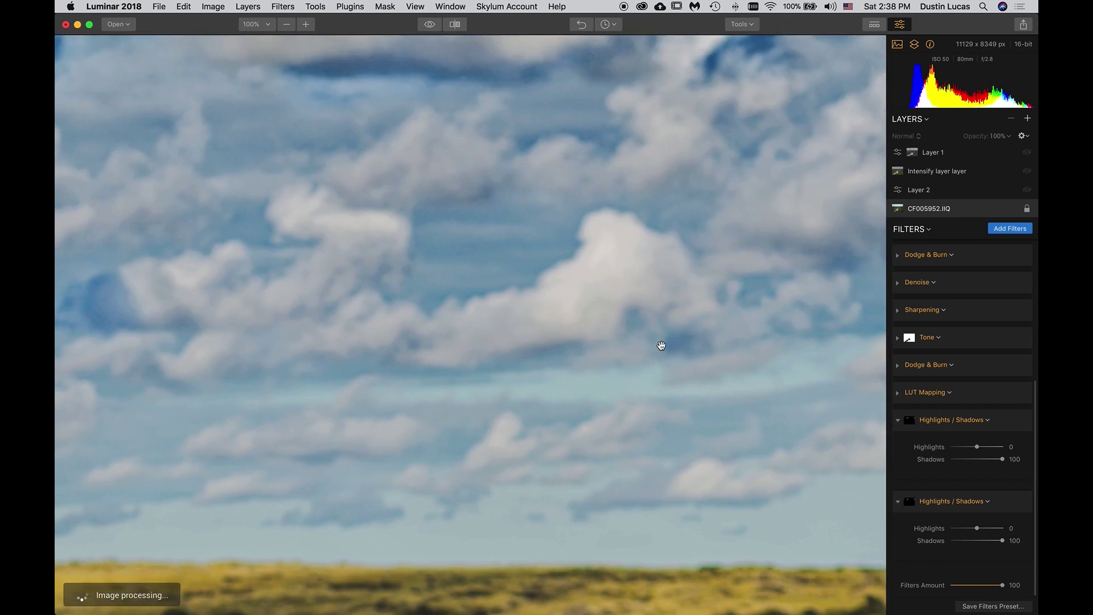
{"action": "scroll", "coordinate": [661, 346], "scroll_direction": "left", "scroll_amount": 3}
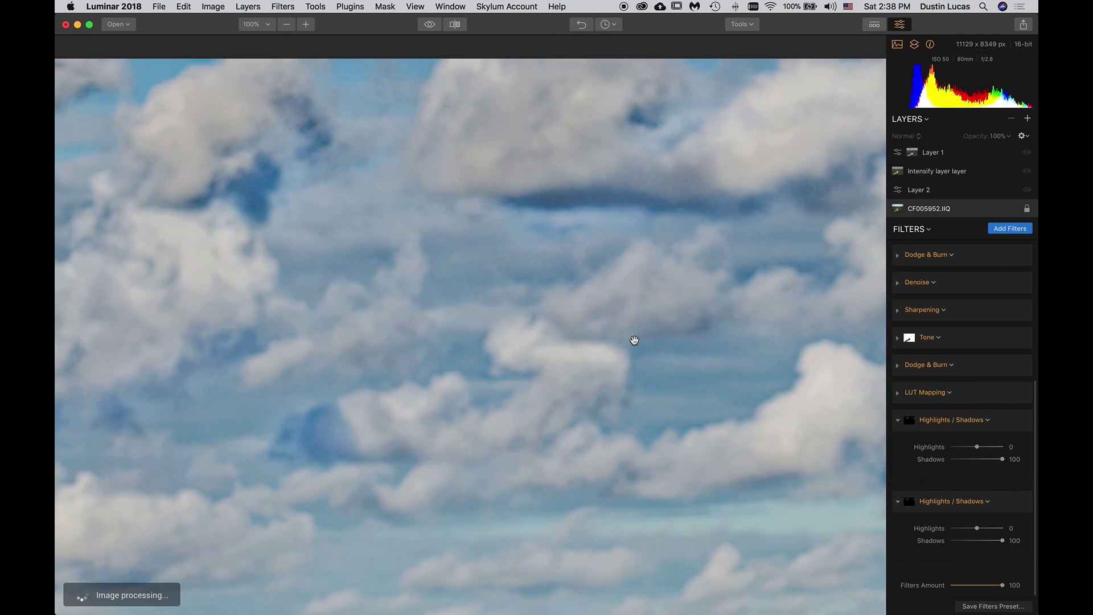
{"action": "scroll", "coordinate": [634, 340], "scroll_direction": "right", "scroll_amount": 3}
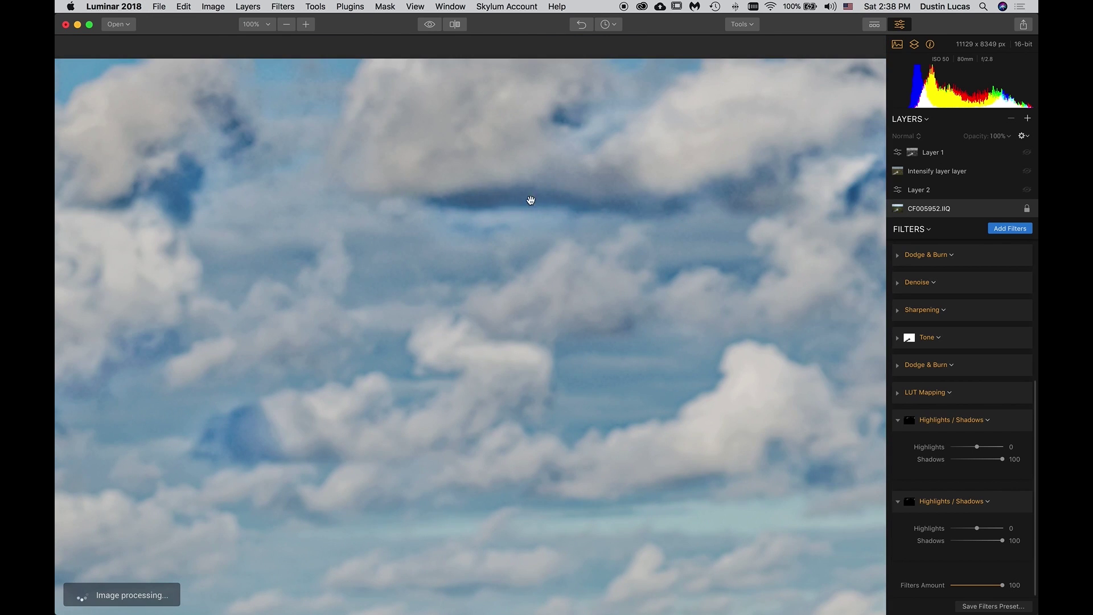
Compare the whole image with both Highlights / Shadows filters off and on, leaving them enabled and collapsed
{"action": "left_click", "coordinate": [1022, 505]}
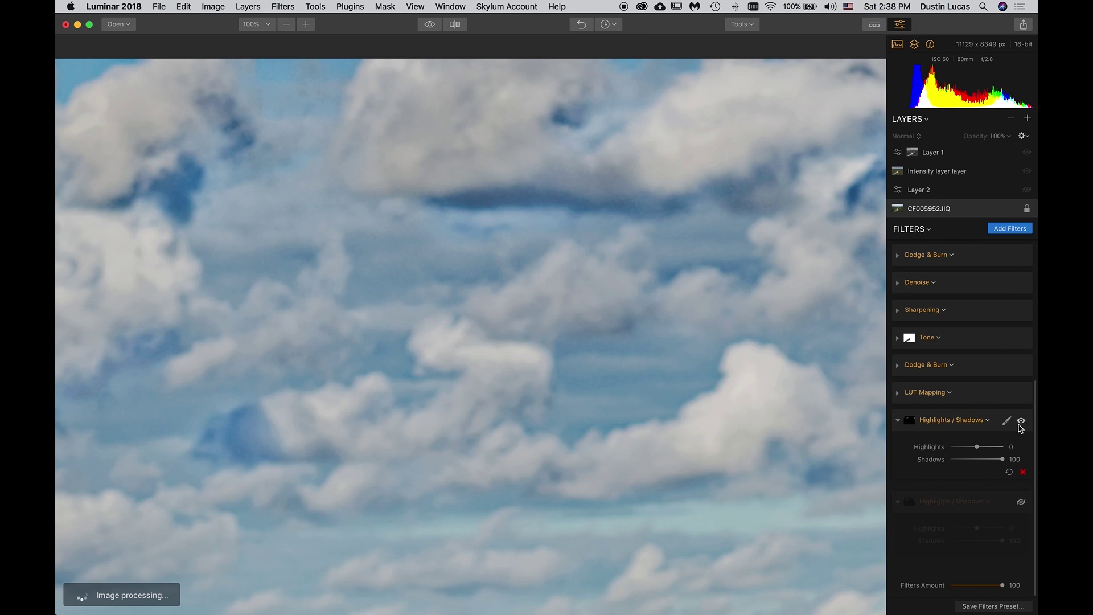
{"action": "left_click", "coordinate": [1022, 422]}
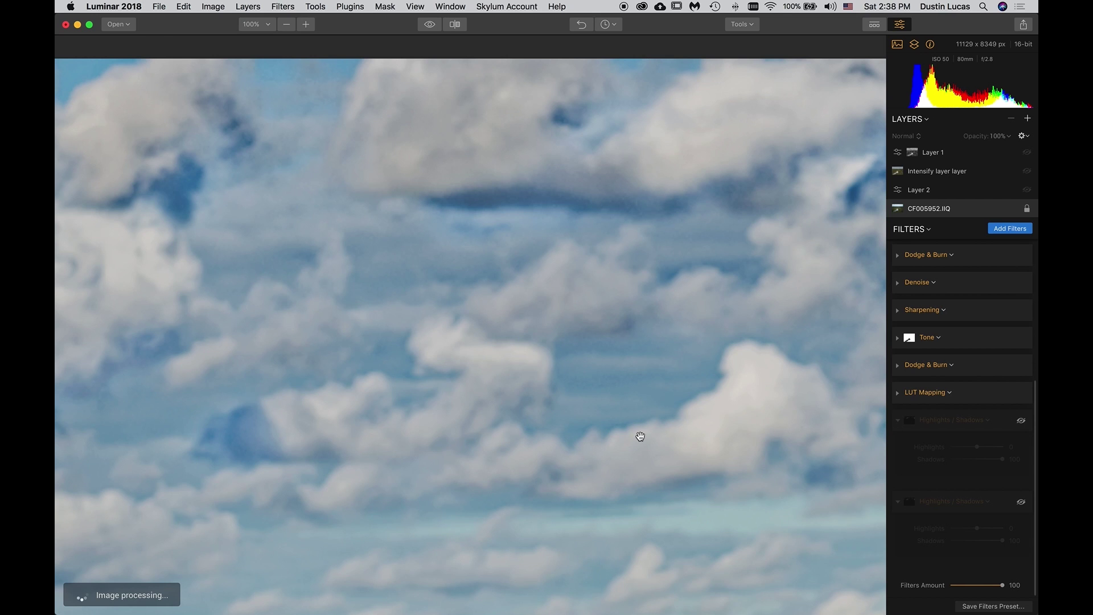
{"action": "key", "text": "super+0"}
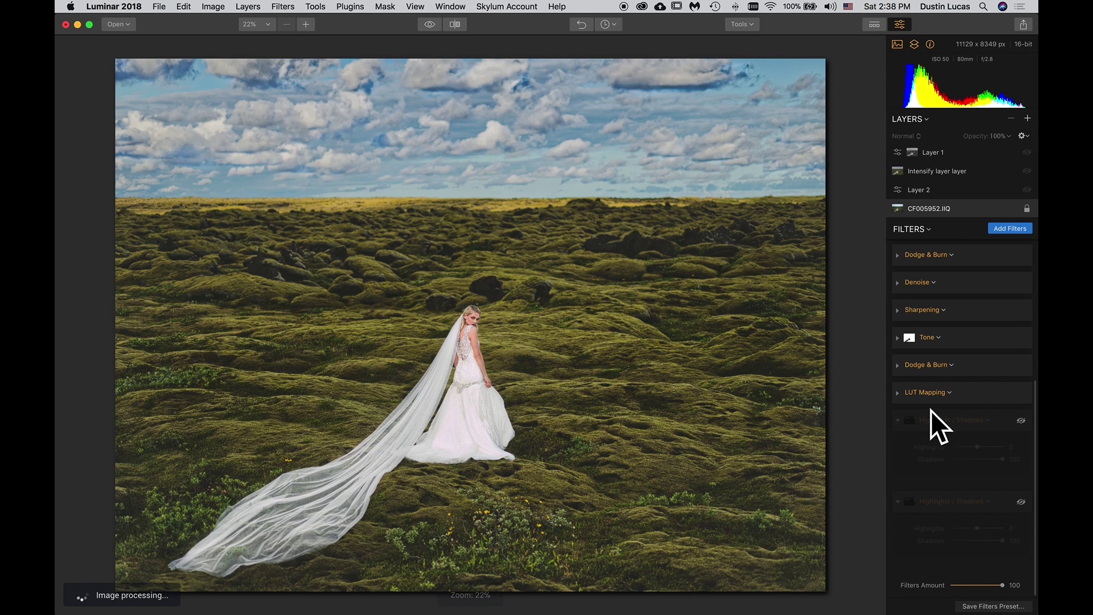
{"action": "left_click", "coordinate": [1022, 422]}
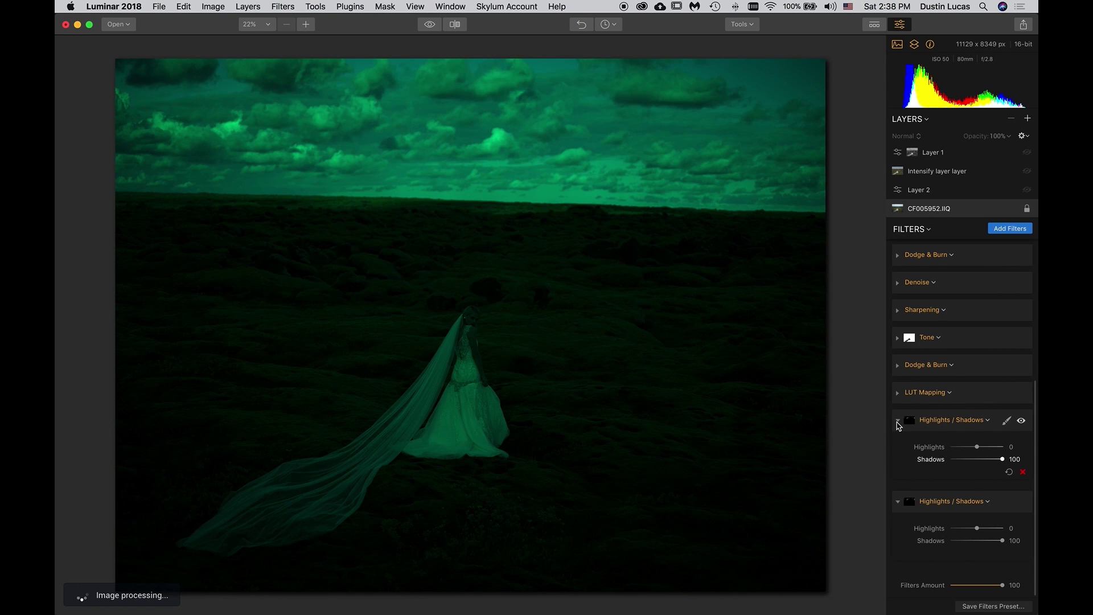
{"action": "left_click", "coordinate": [897, 421]}
{"action": "left_click", "coordinate": [898, 500]}
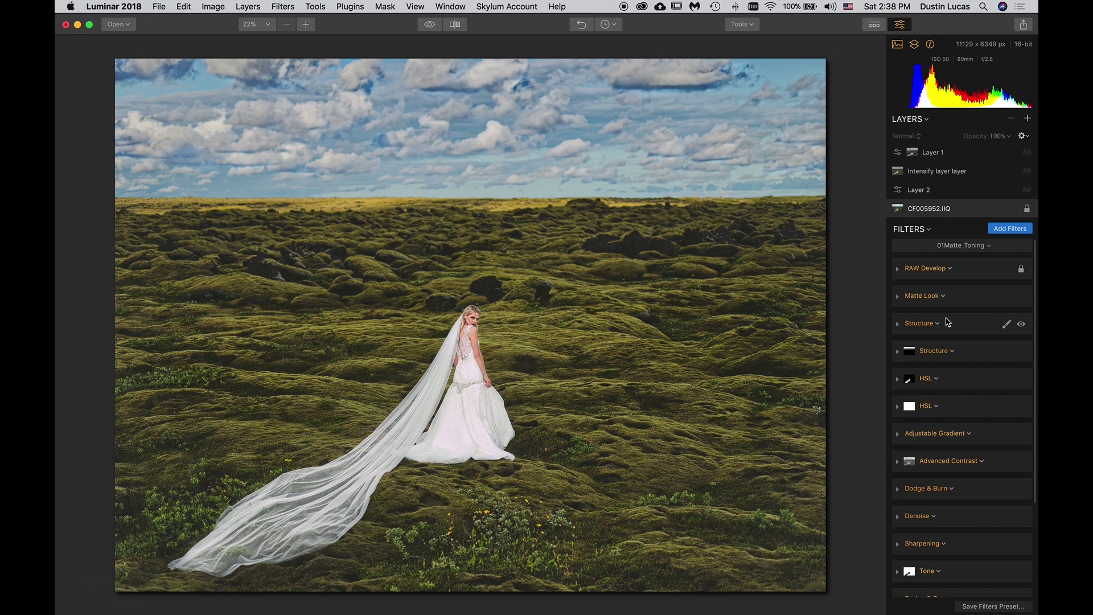
Bring up the ways to add a layer and point out the new image layer option
{"action": "left_click", "coordinate": [1028, 120]}
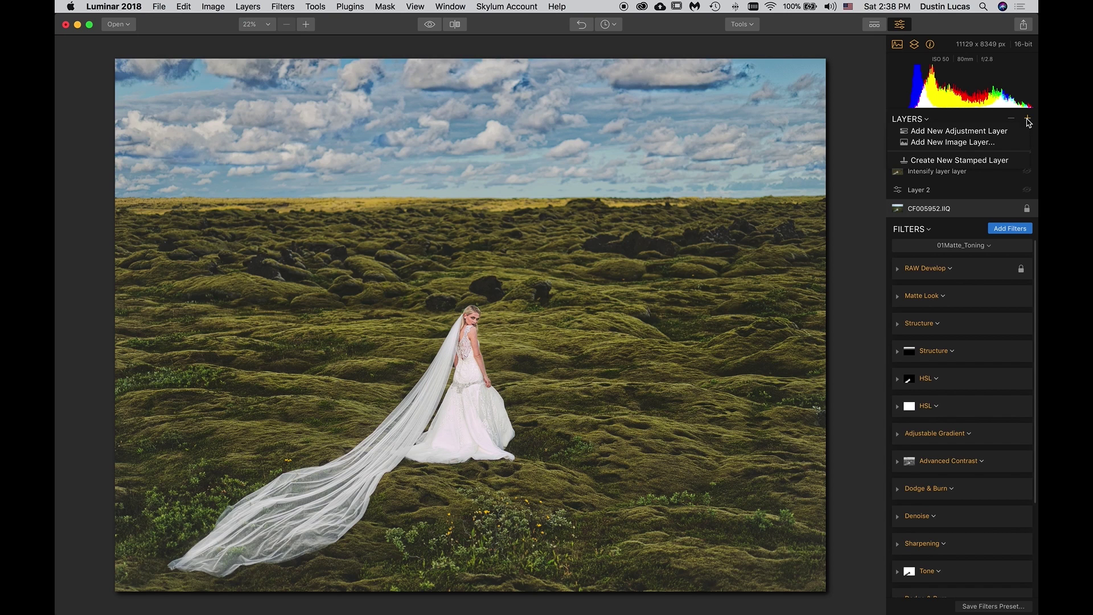
{"action": "left_click", "coordinate": [959, 144]}
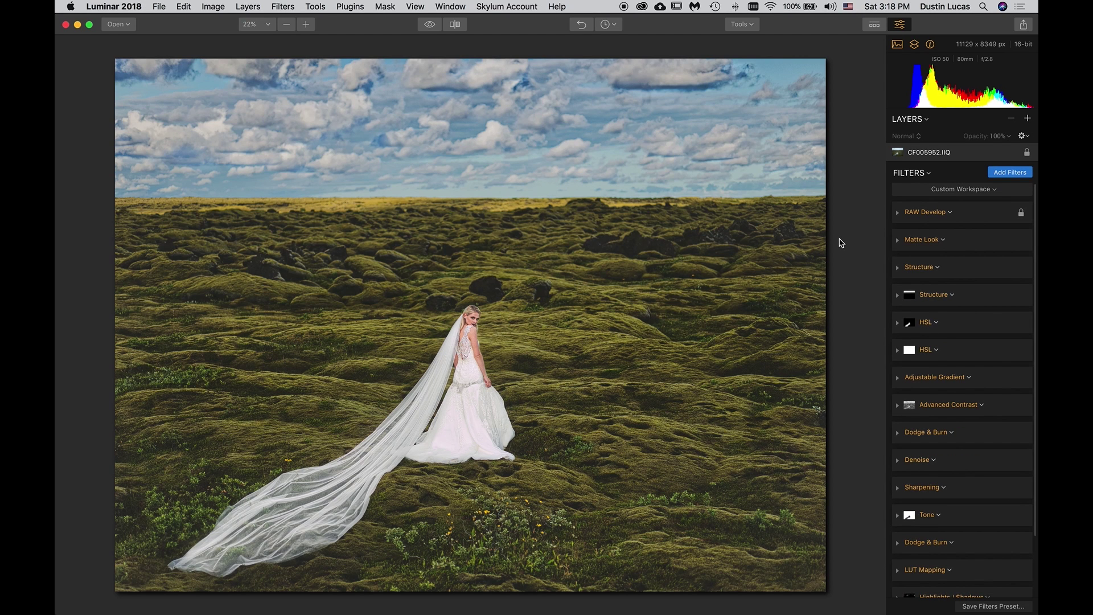
Review the sharing destinations, the apps the image can be opened in, and the available plugins such as Intensify
{"action": "left_click", "coordinate": [1019, 25]}
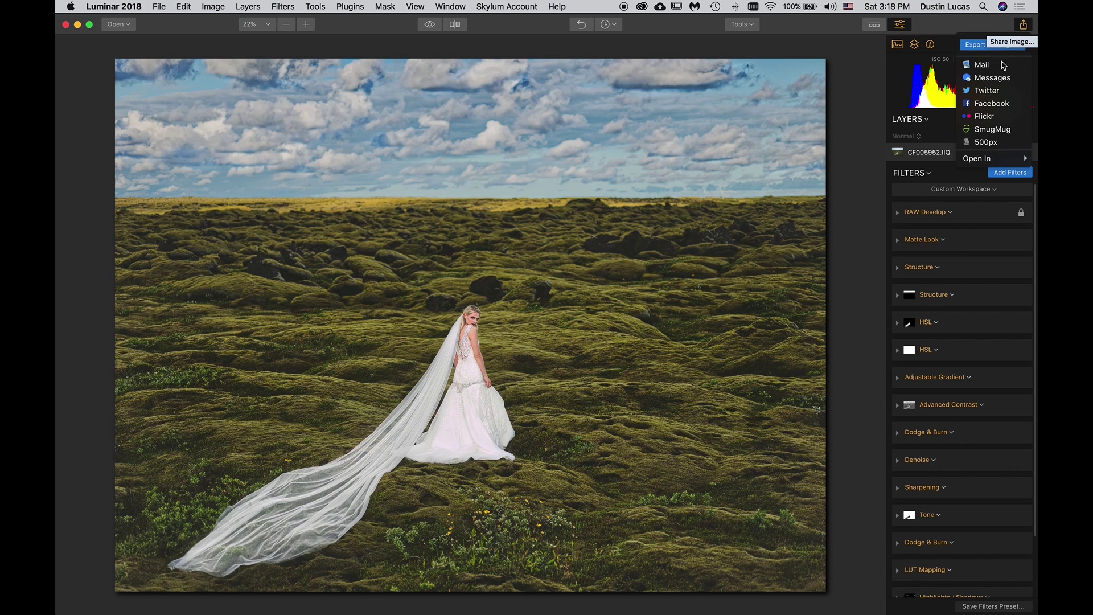
{"action": "mouse_move", "coordinate": [1005, 165]}
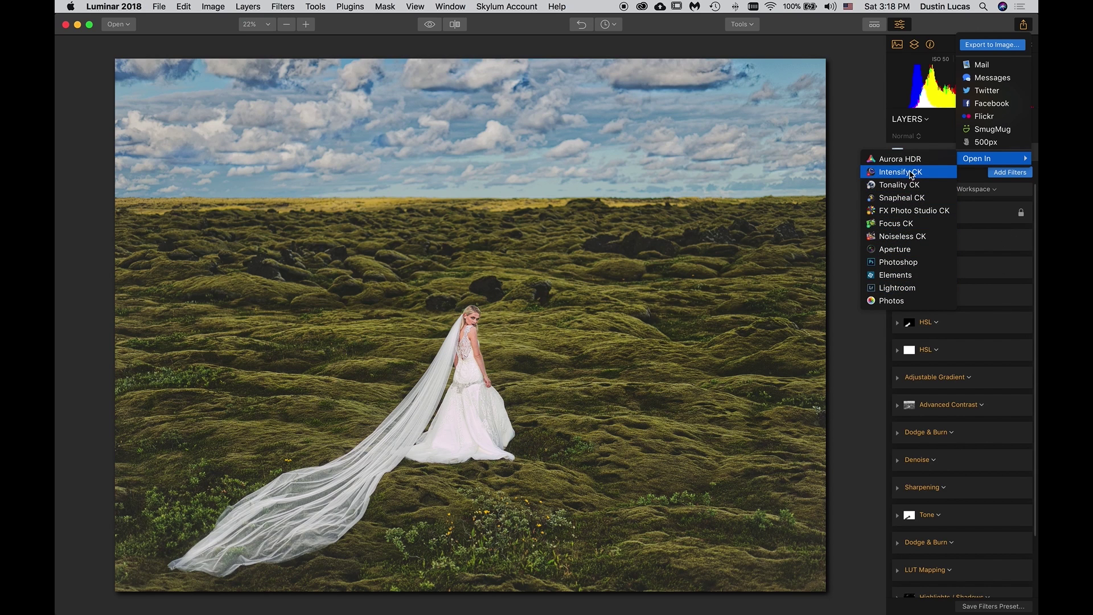
{"action": "left_click", "coordinate": [350, 6]}
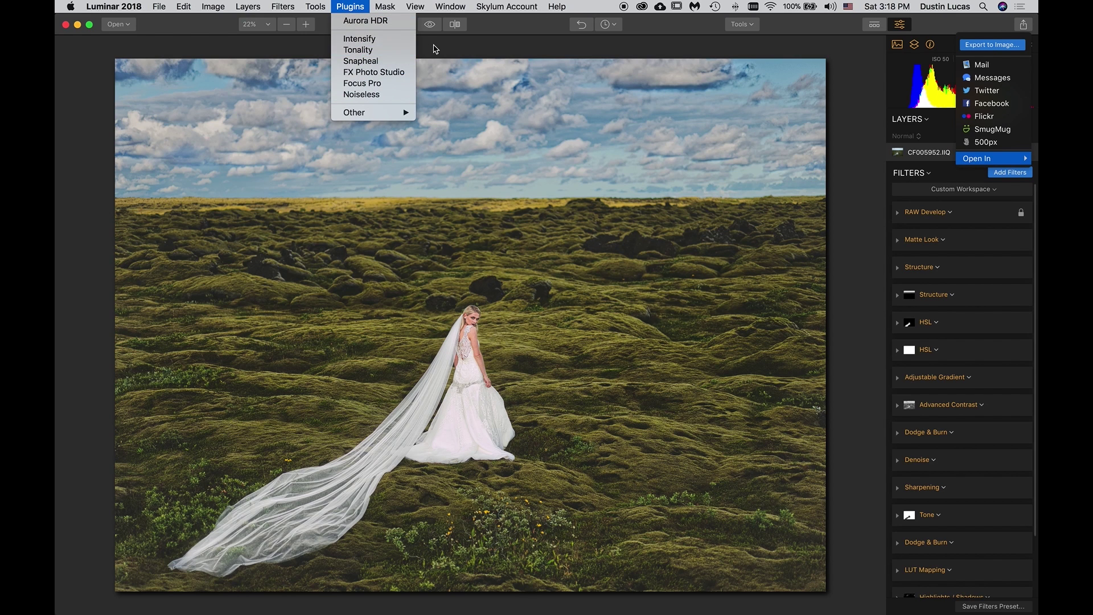
{"action": "left_click", "coordinate": [433, 50]}
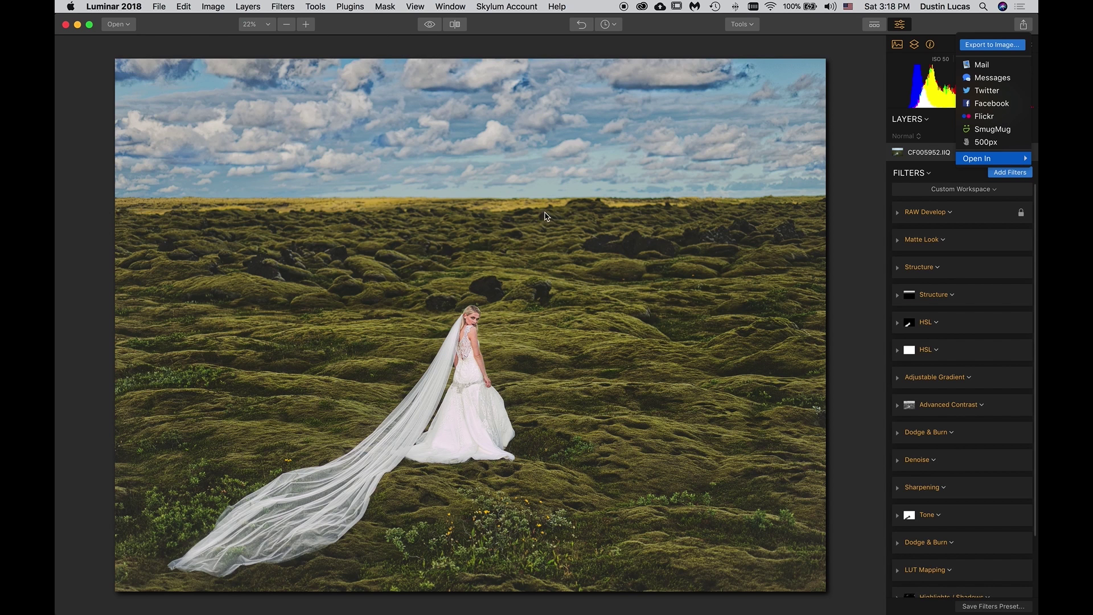
Close the sharing options and switch to Intensify Pro, where CF005952.psd is open
{"action": "key", "text": "super+Tab"}
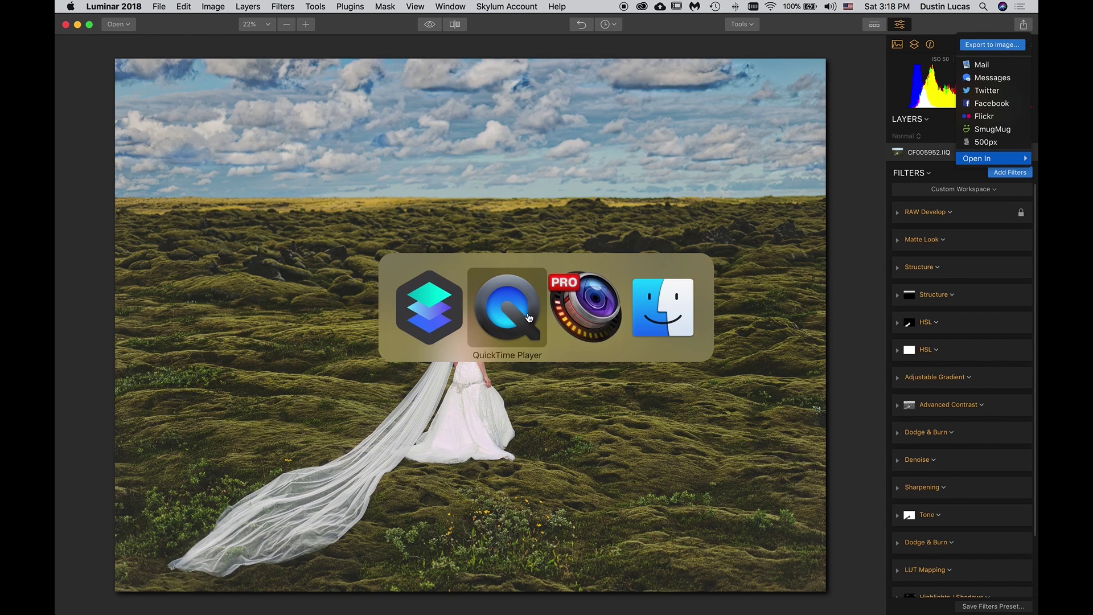
{"action": "left_click", "coordinate": [572, 318]}
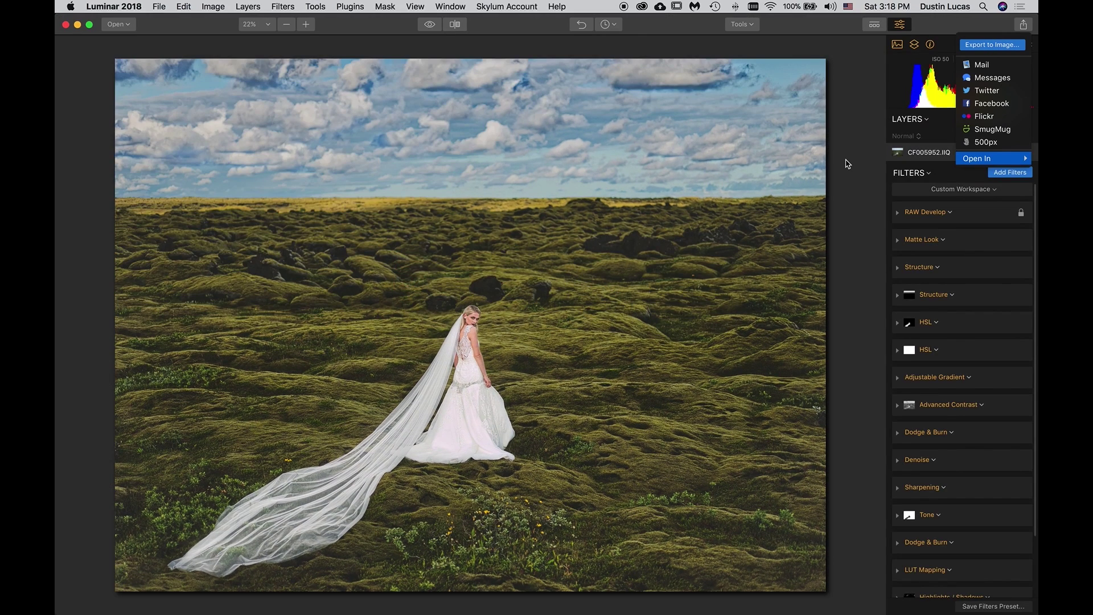
{"action": "left_click", "coordinate": [1023, 26]}
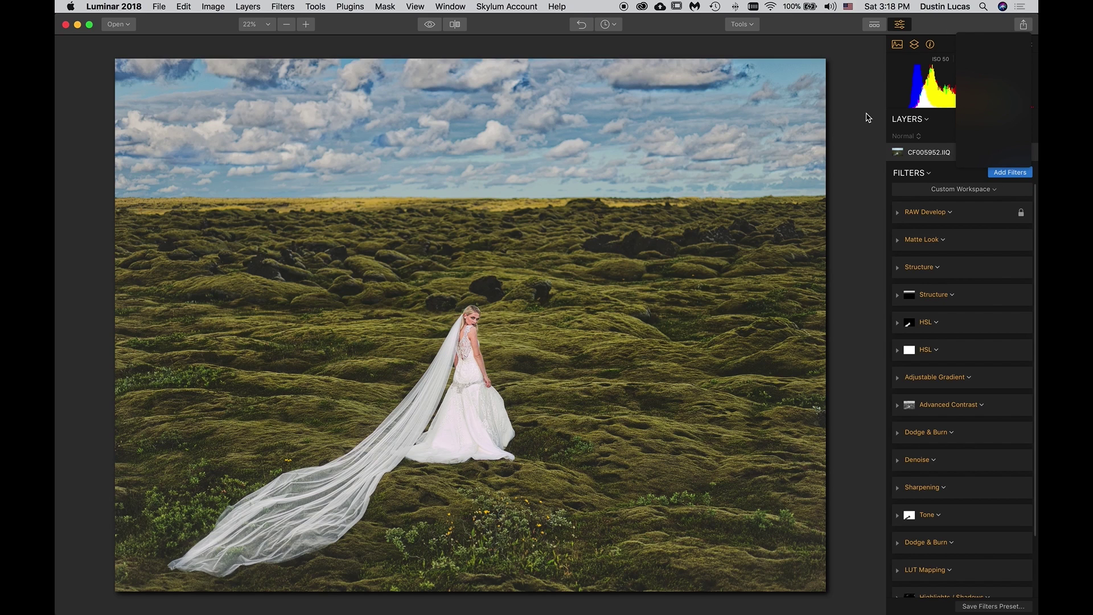
{"action": "key", "text": "super+Tab"}
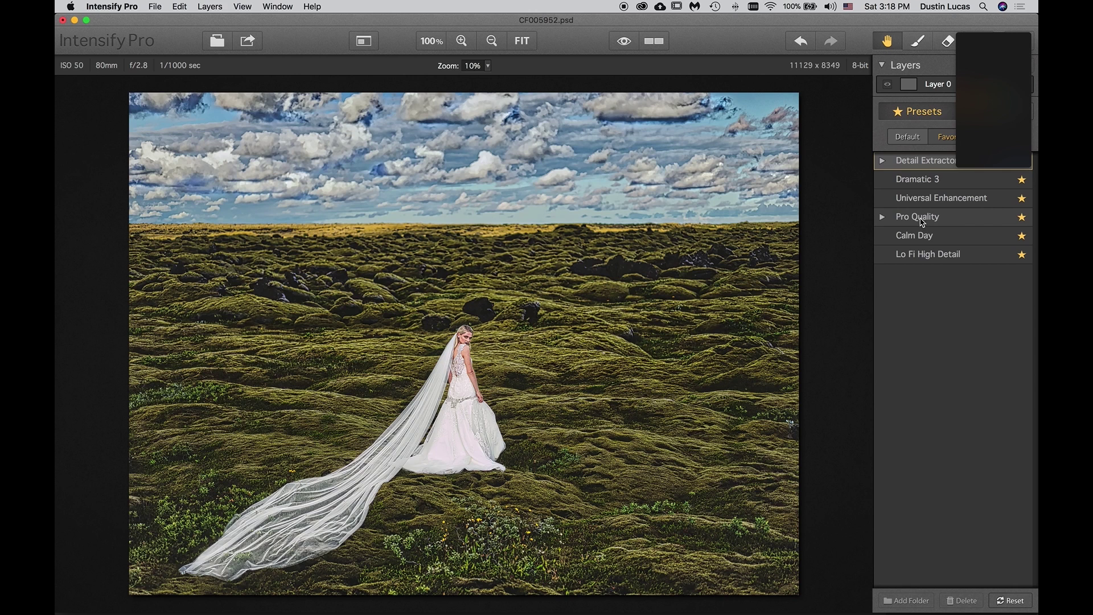
Try the Dramatic 3 and Universal Enhancement presets, and apply the Pro Quality preset to the wedding image
{"action": "left_click", "coordinate": [914, 181]}
{"action": "left_click", "coordinate": [917, 199]}
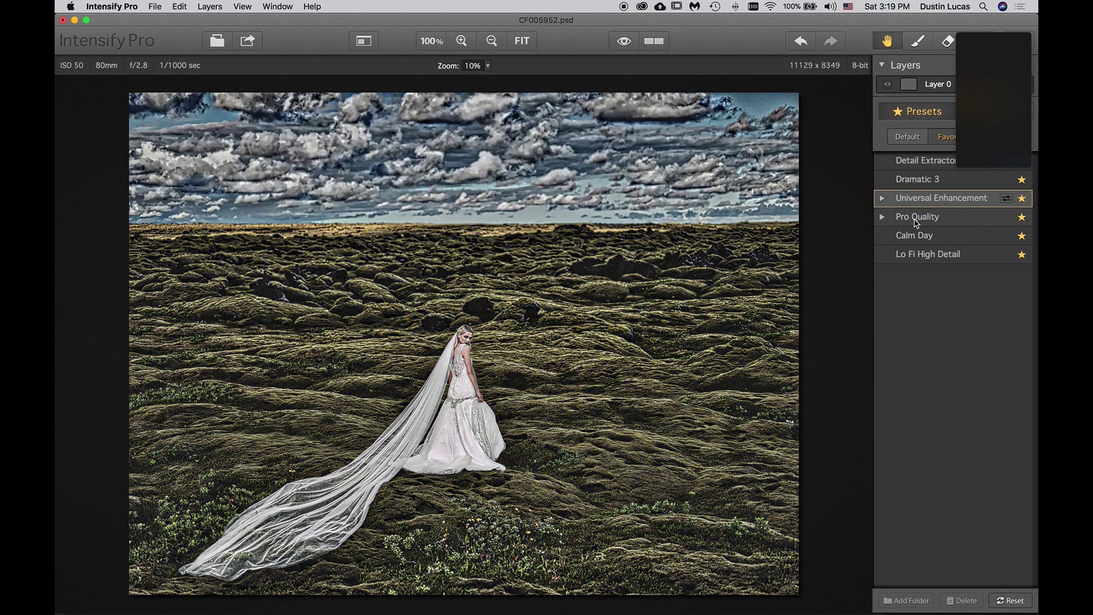
{"action": "left_click", "coordinate": [917, 225]}
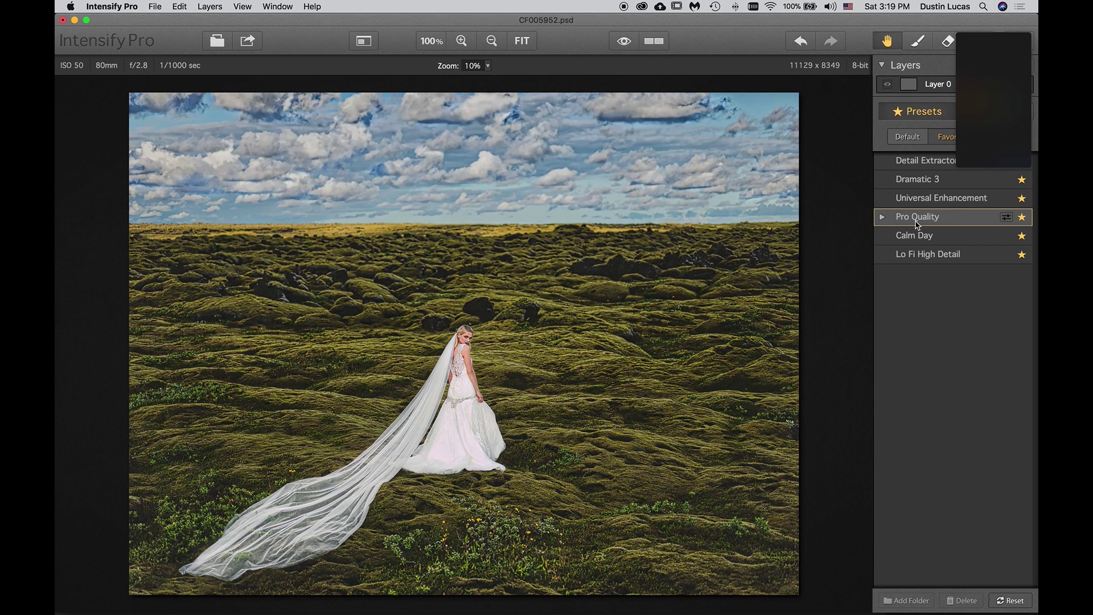
Compare the Pro Quality result with the original side by side and inspect the bride up close
{"action": "left_click", "coordinate": [659, 43]}
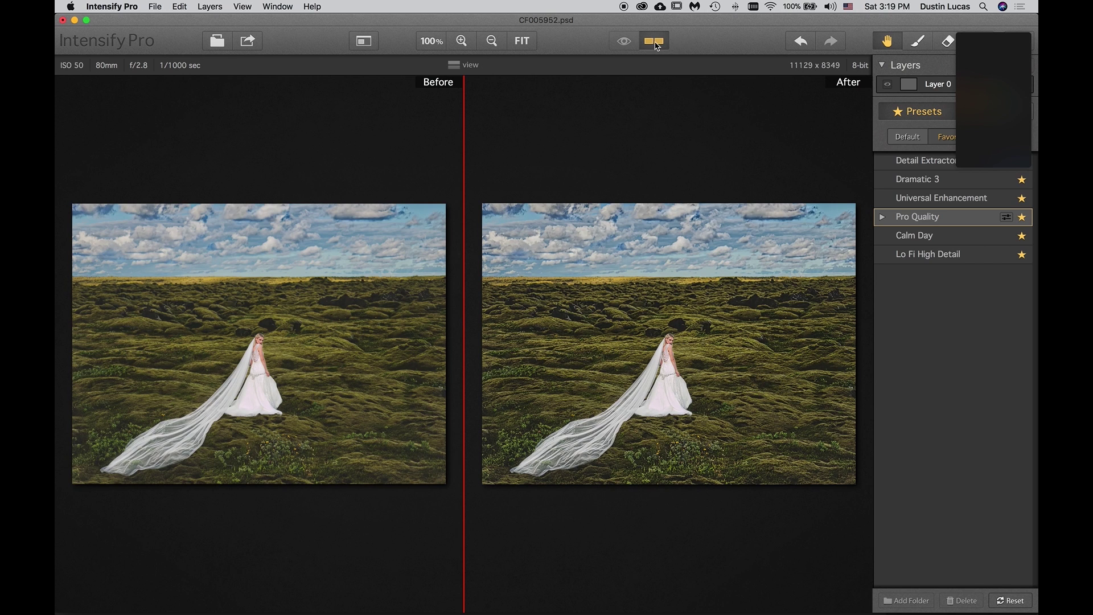
{"action": "left_click", "coordinate": [656, 44]}
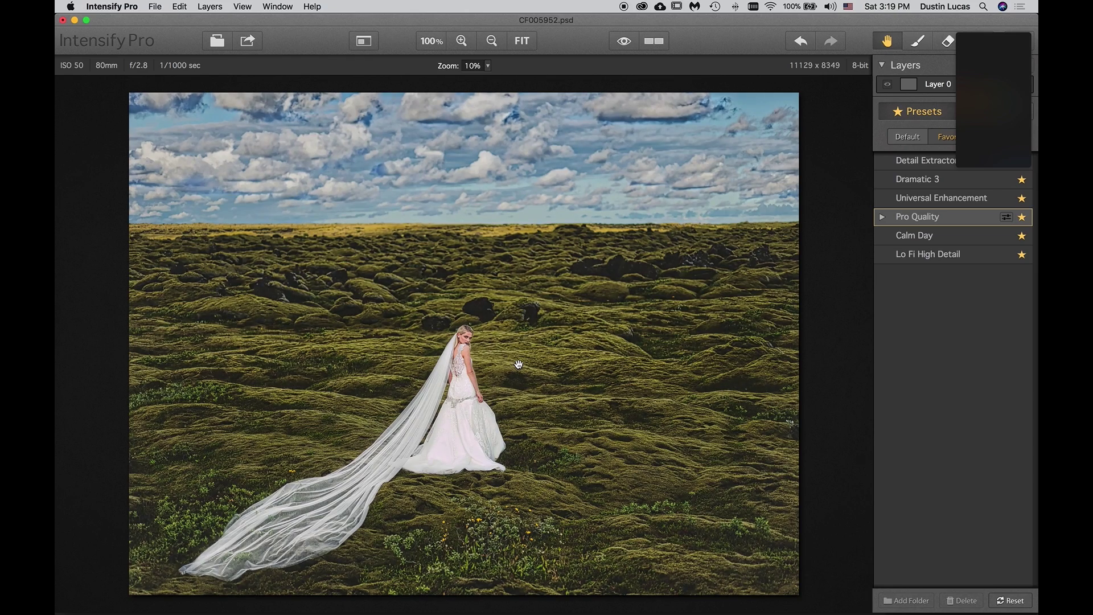
{"action": "scroll", "coordinate": [462, 349], "scroll_direction": "up", "scroll_amount": 5}
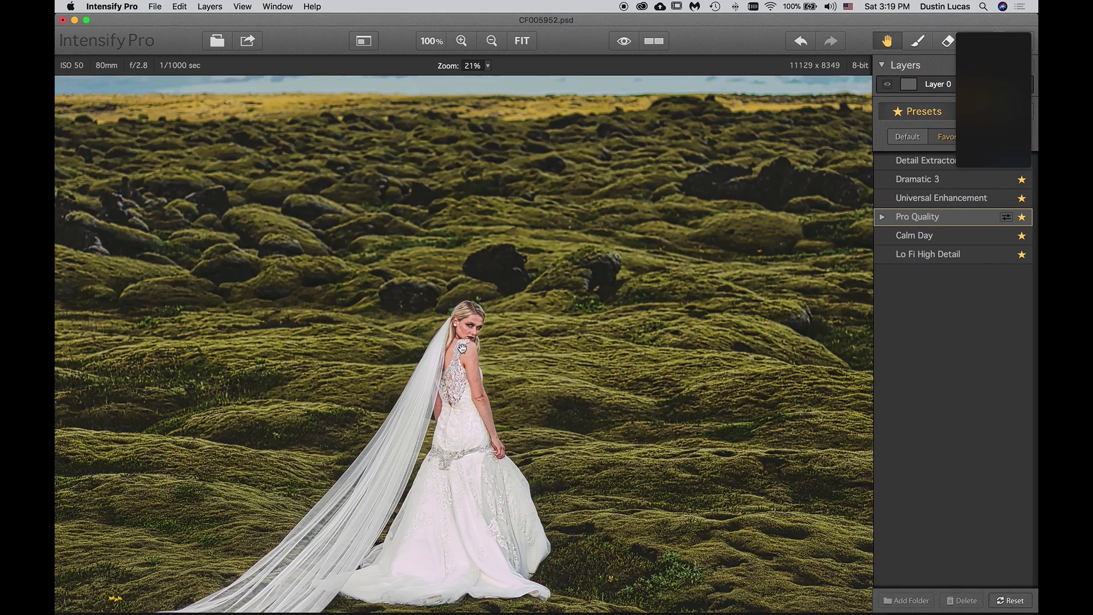
Save the enhanced image as CF005952 in the 04_Luminar folder
{"action": "key", "text": "super+minus"}
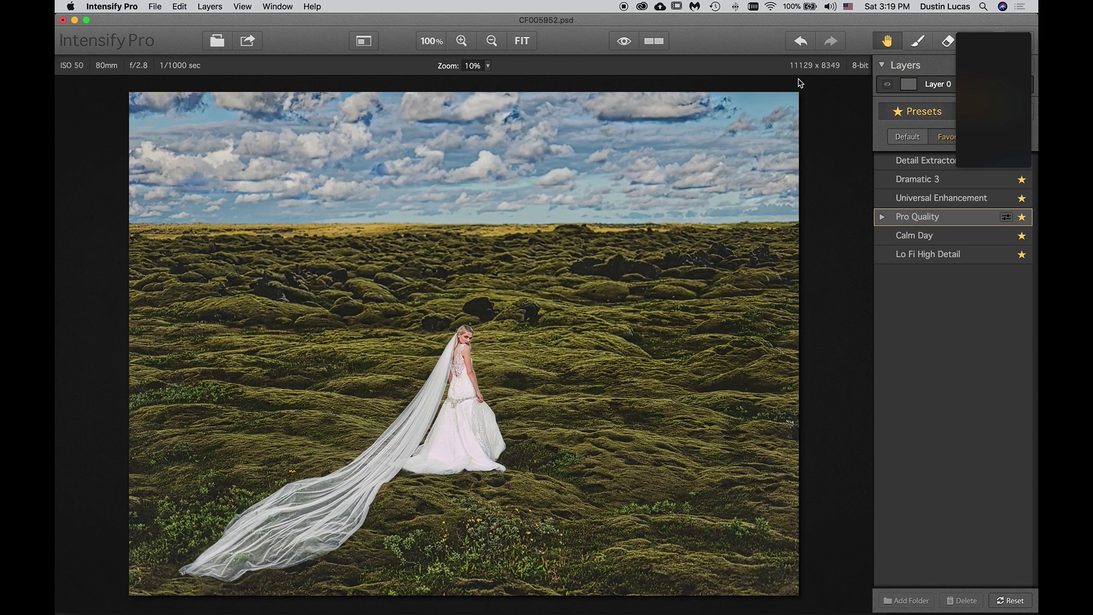
{"action": "key", "text": "super+s"}
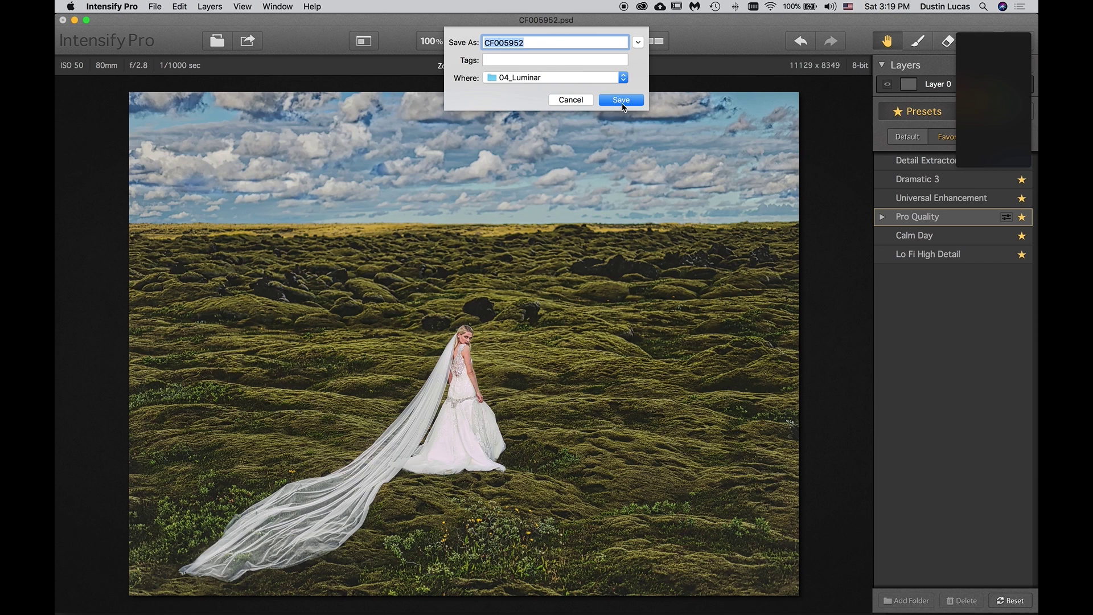
{"action": "left_click", "coordinate": [621, 100]}
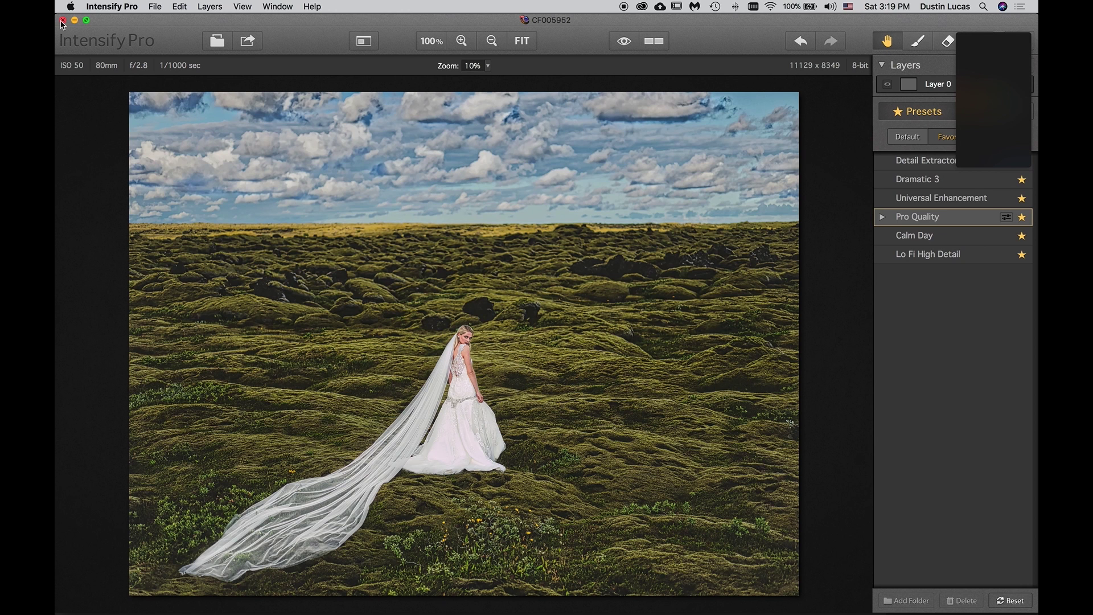
Leave Intensify Pro and switch back to Luminar 2018 with the toned raw wedding image
{"action": "left_click", "coordinate": [112, 8]}
{"action": "left_click", "coordinate": [112, 8]}
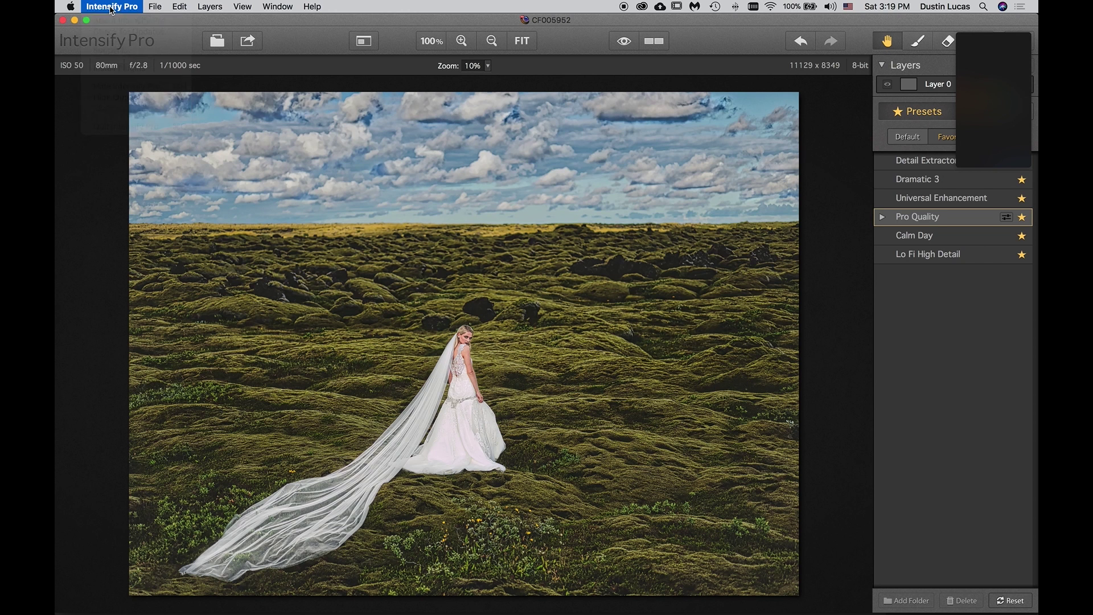
{"action": "key", "text": "super+Tab"}
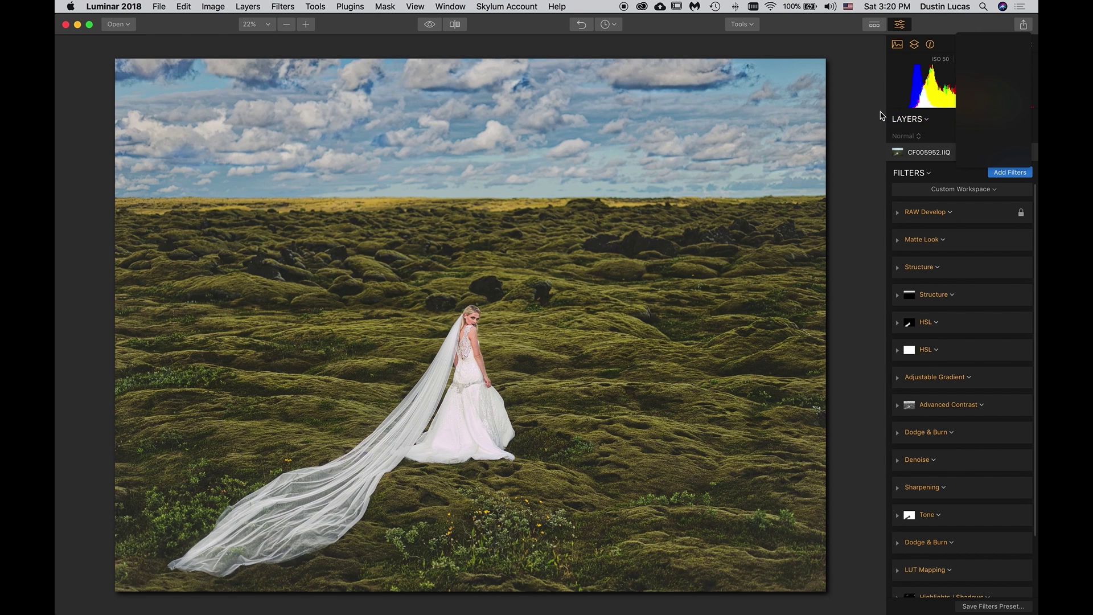
{"action": "left_click", "coordinate": [1018, 7]}
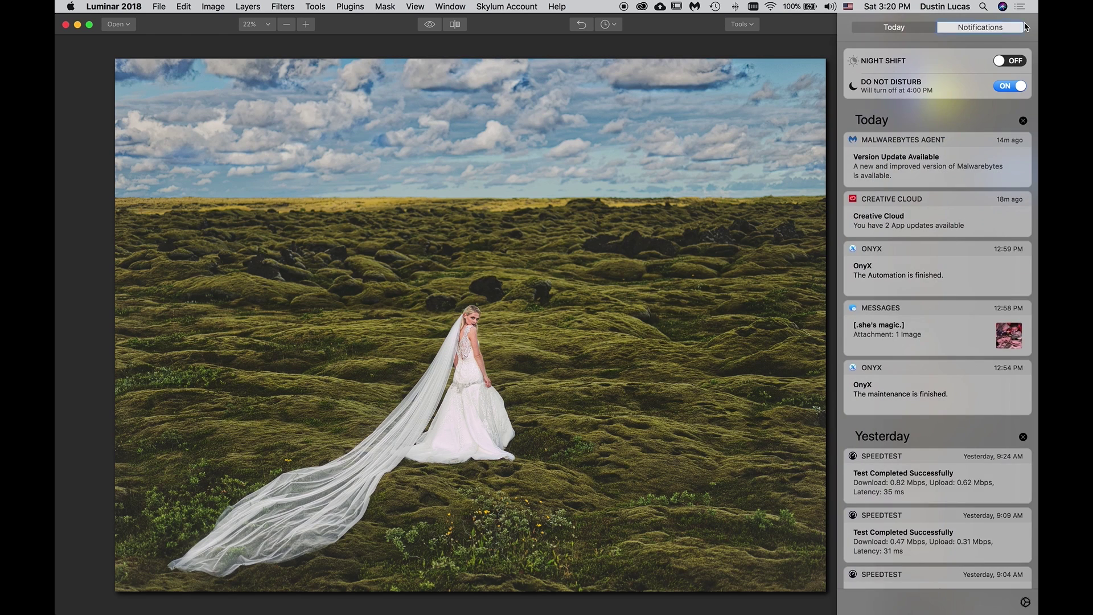
{"action": "left_click", "coordinate": [793, 47]}
{"action": "left_click", "coordinate": [1023, 26]}
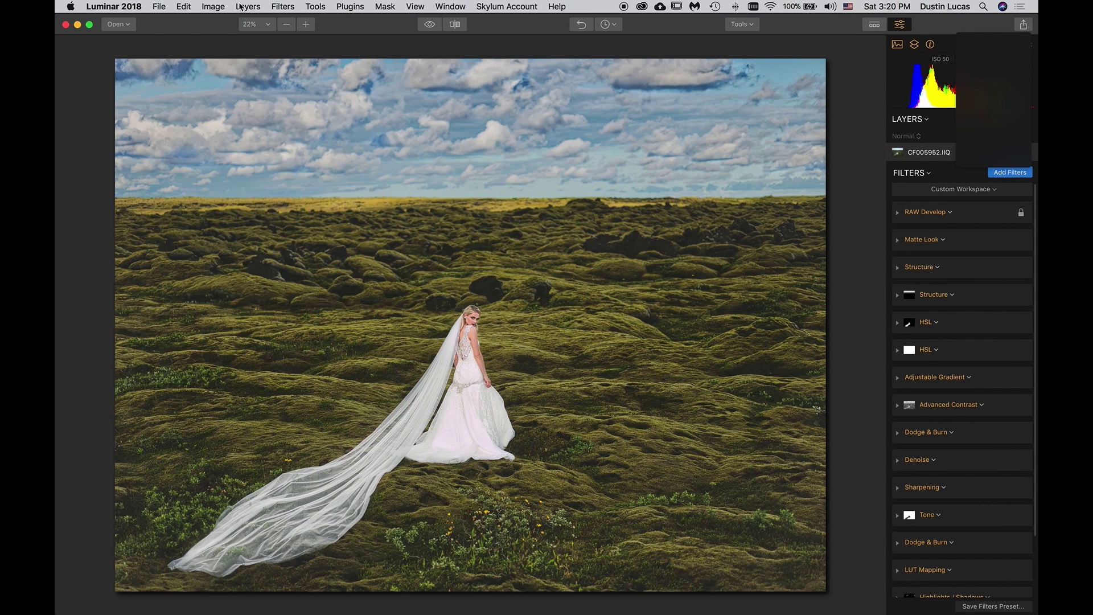
Add CF005952.psd from the 04_Luminar folder as a new image layer and select that layer
{"action": "left_click", "coordinate": [119, 6]}
{"action": "left_click", "coordinate": [160, 7]}
{"action": "left_click", "coordinate": [263, 7]}
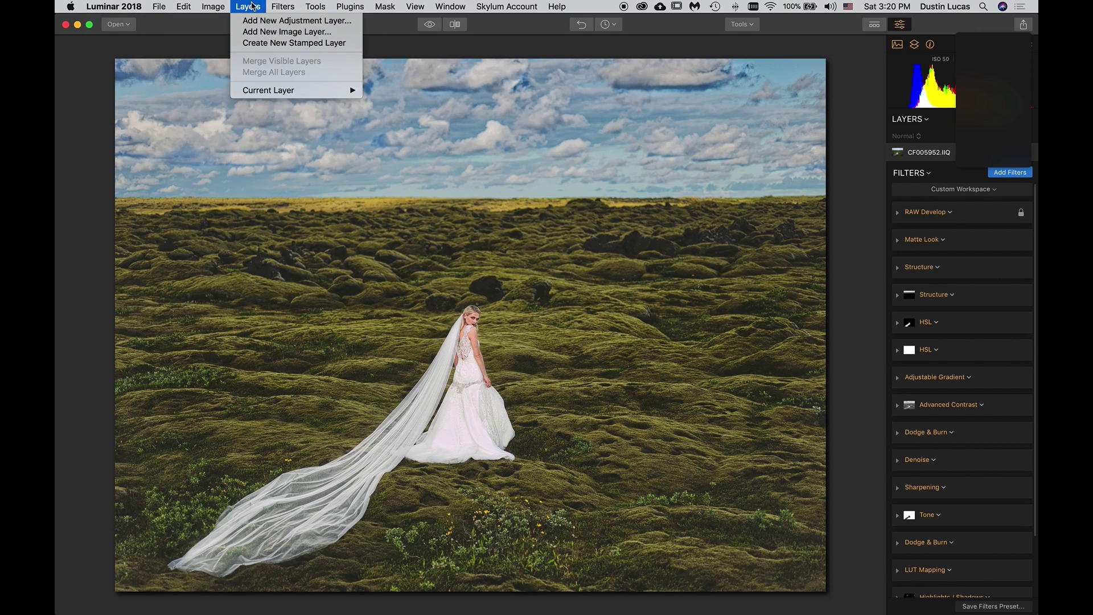
{"action": "left_click", "coordinate": [269, 32]}
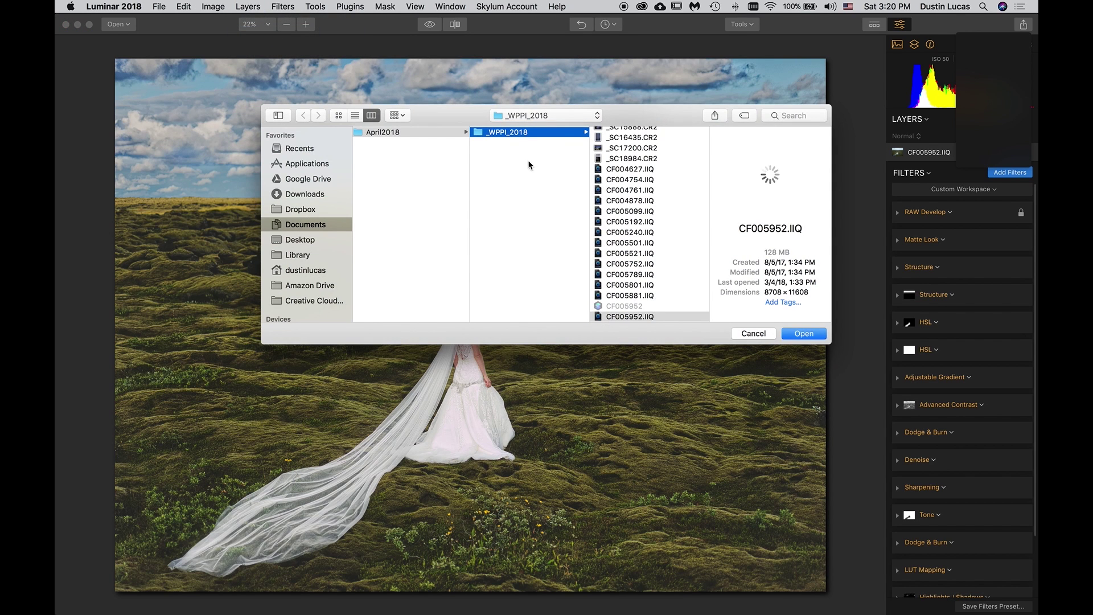
{"action": "left_click", "coordinate": [477, 173]}
{"action": "left_click", "coordinate": [407, 183]}
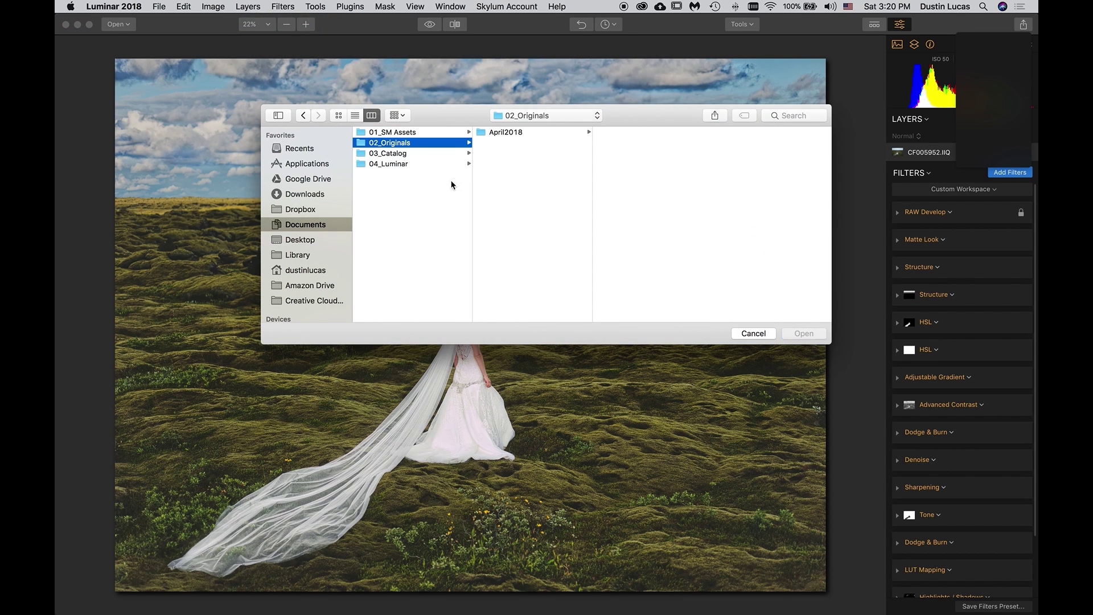
{"action": "left_click", "coordinate": [401, 164]}
{"action": "left_click", "coordinate": [522, 154]}
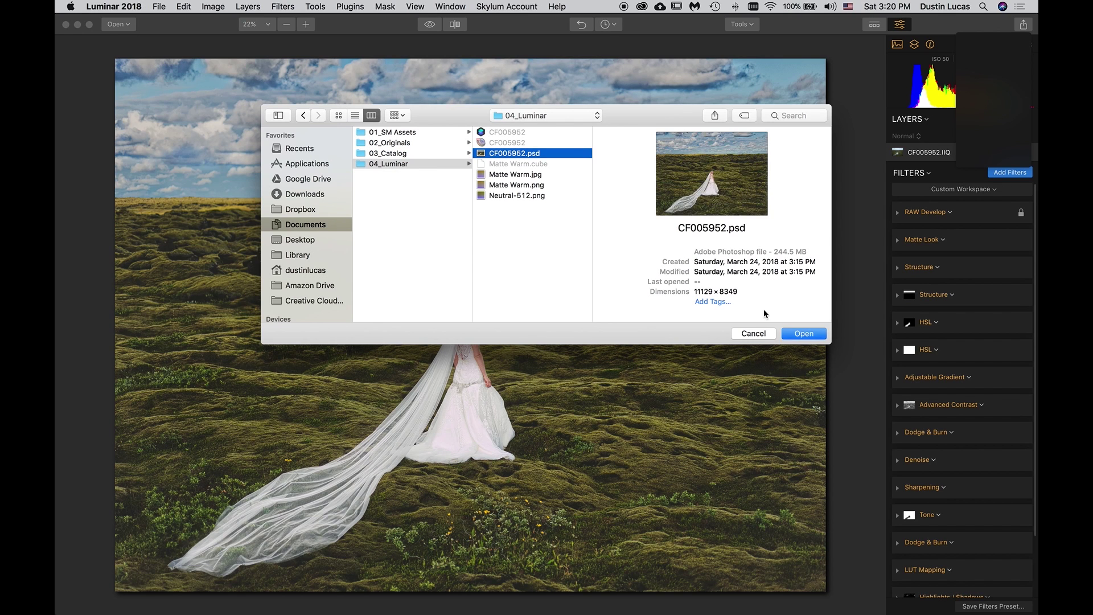
{"action": "left_click", "coordinate": [803, 335]}
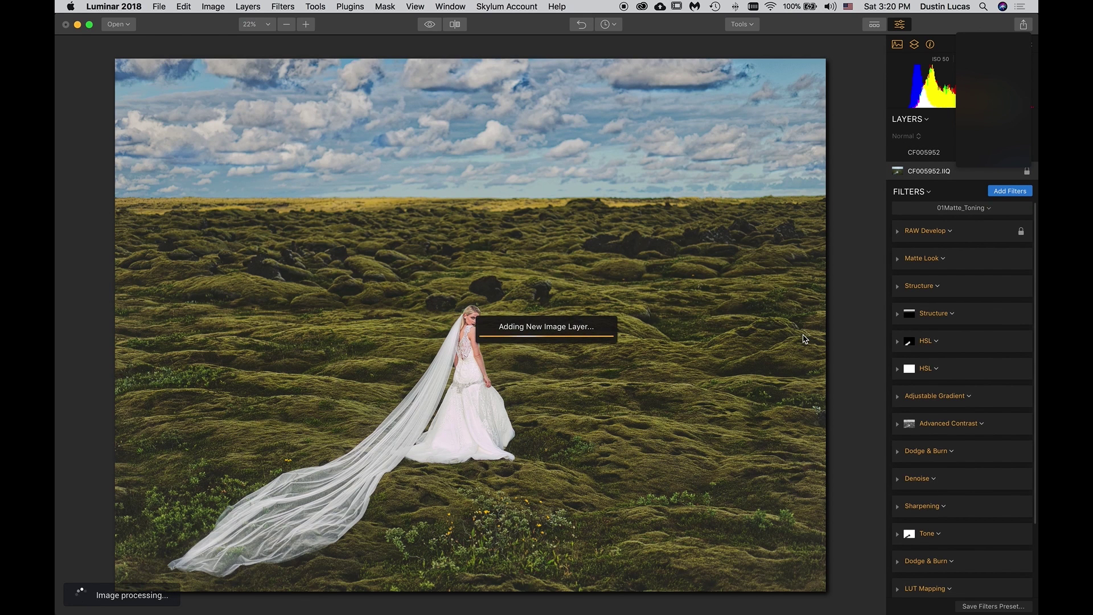
{"action": "left_click", "coordinate": [923, 152]}
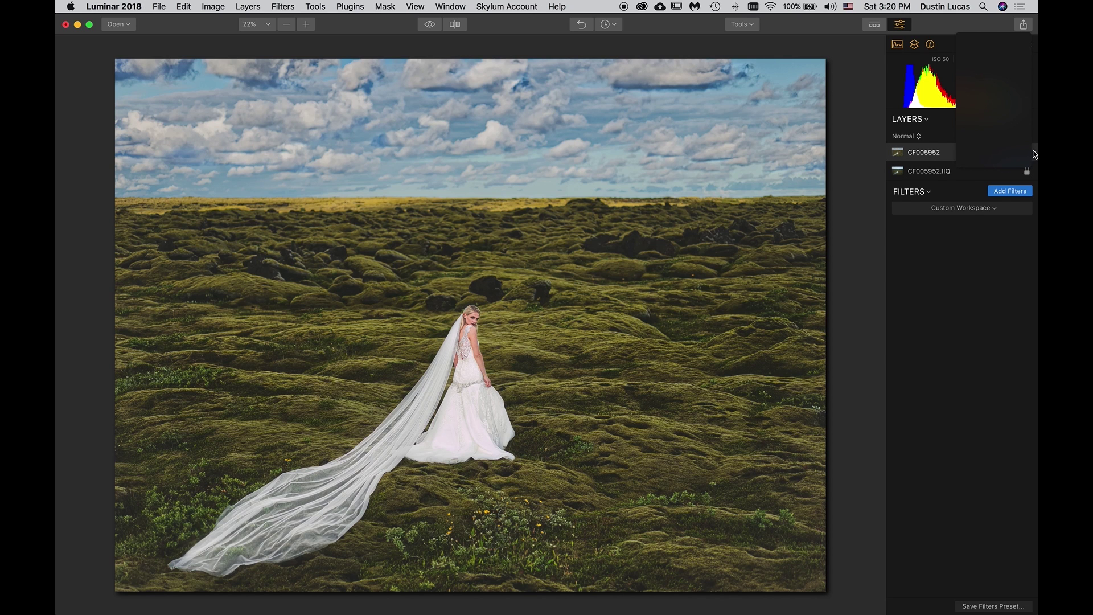
Switch to Finder and open the CF005952 Luminar file from the 04_Luminar folder
{"action": "key", "text": "super+s"}
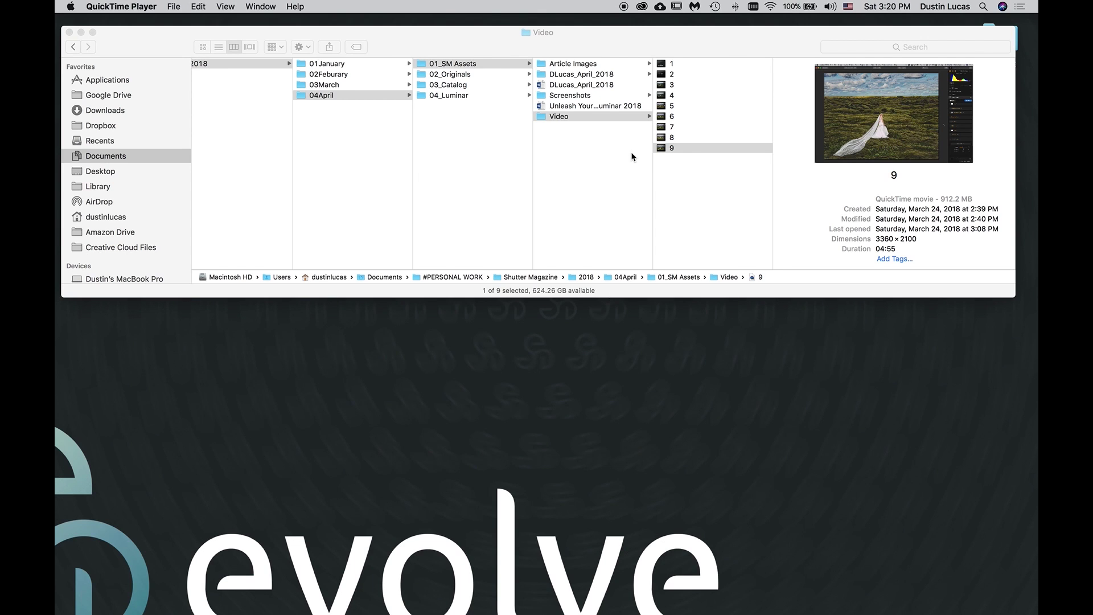
{"action": "left_click", "coordinate": [460, 122]}
{"action": "left_click", "coordinate": [464, 95]}
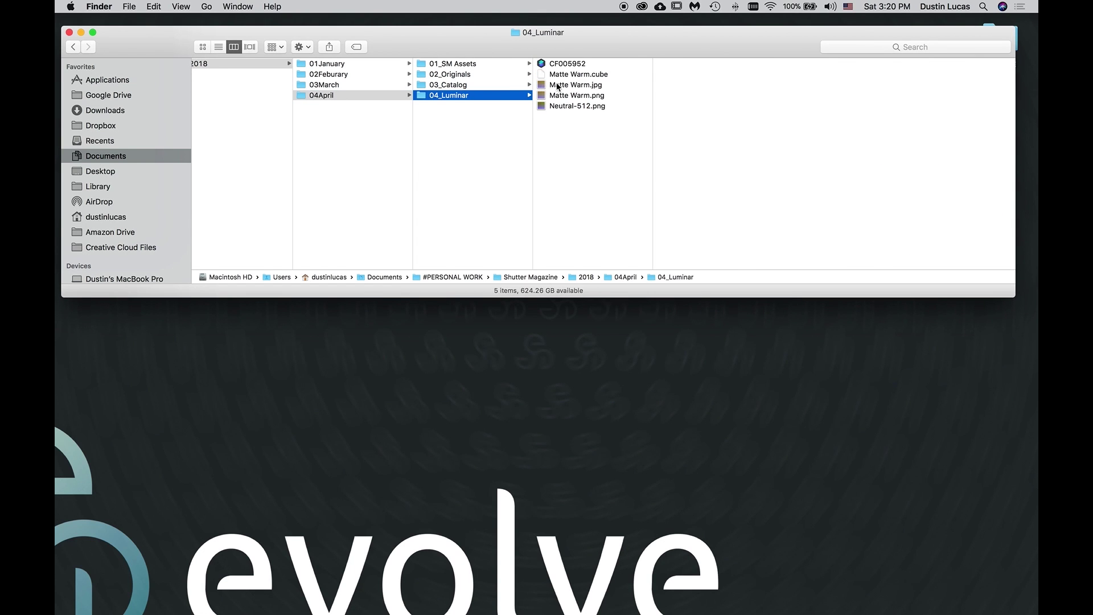
{"action": "key", "text": "Right"}
{"action": "key", "text": "super+o"}
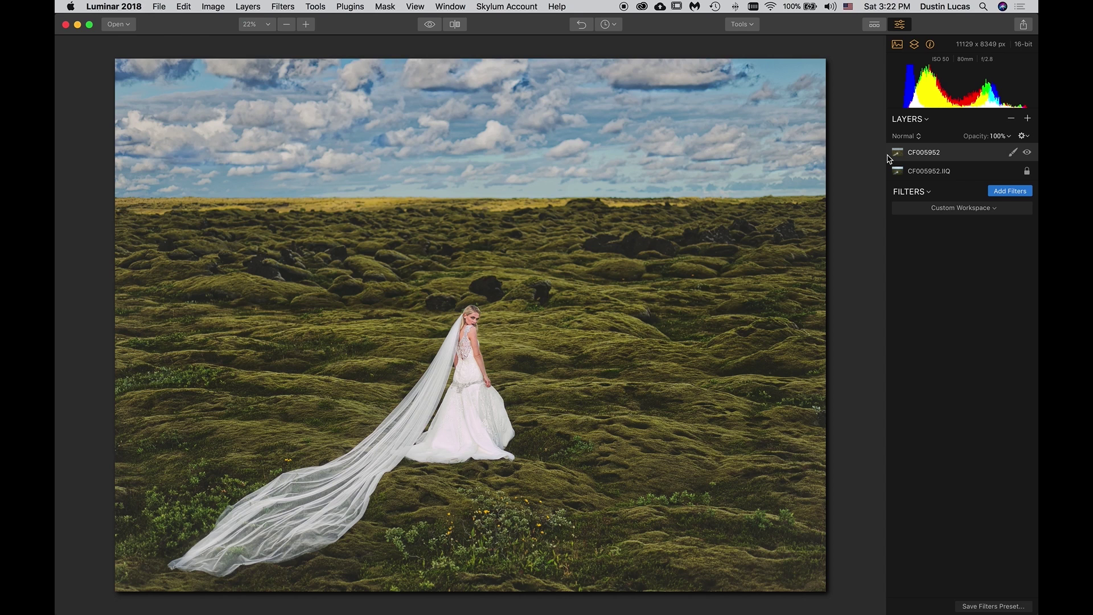
Hide and show the CF005952 image layer to examine its effect on the bride and landscape at 50% zoom
{"action": "left_click", "coordinate": [1026, 153]}
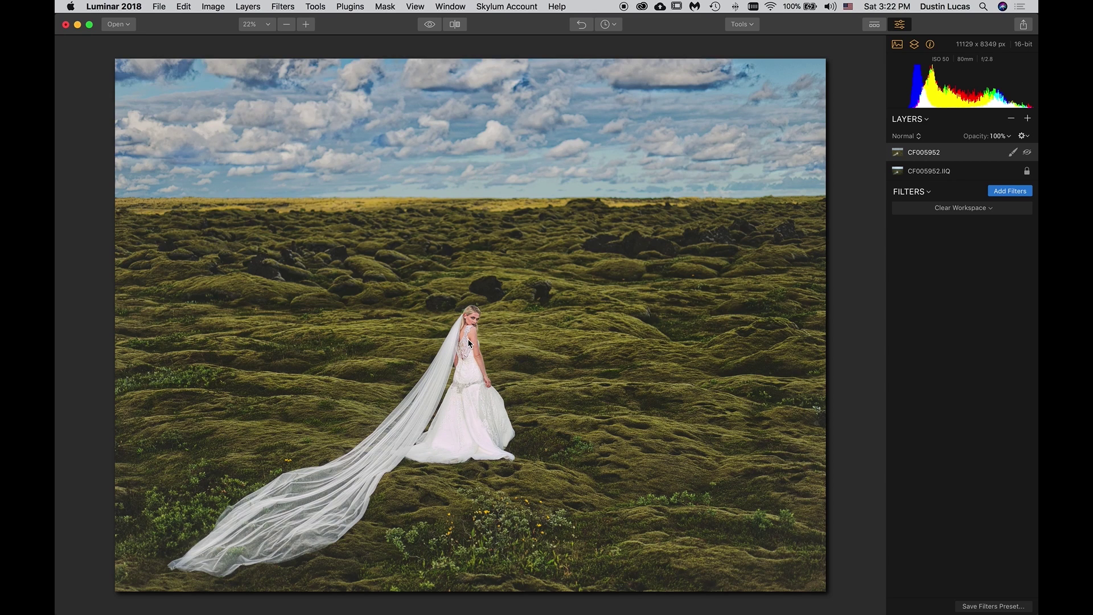
{"action": "scroll", "coordinate": [469, 342], "scroll_direction": "up", "scroll_amount": 3}
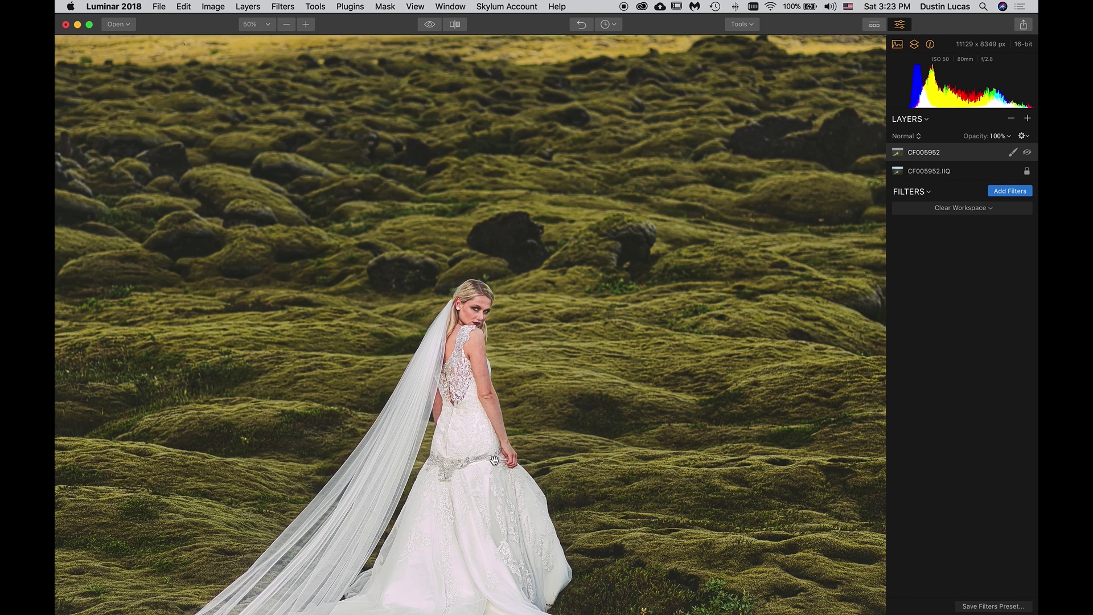
{"action": "left_click", "coordinate": [1027, 153]}
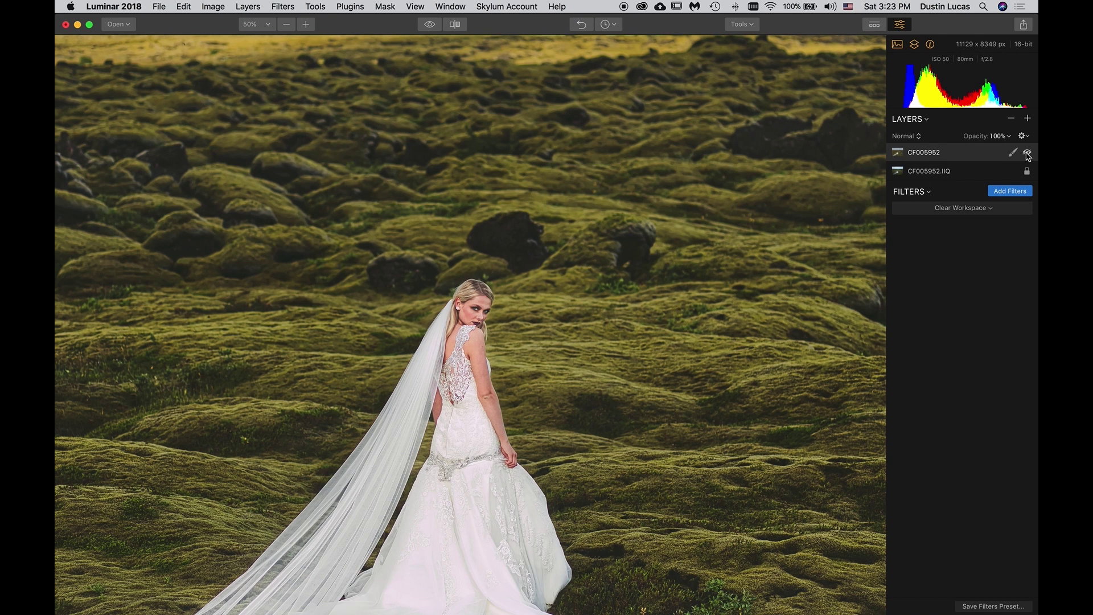
{"action": "left_click", "coordinate": [1028, 154]}
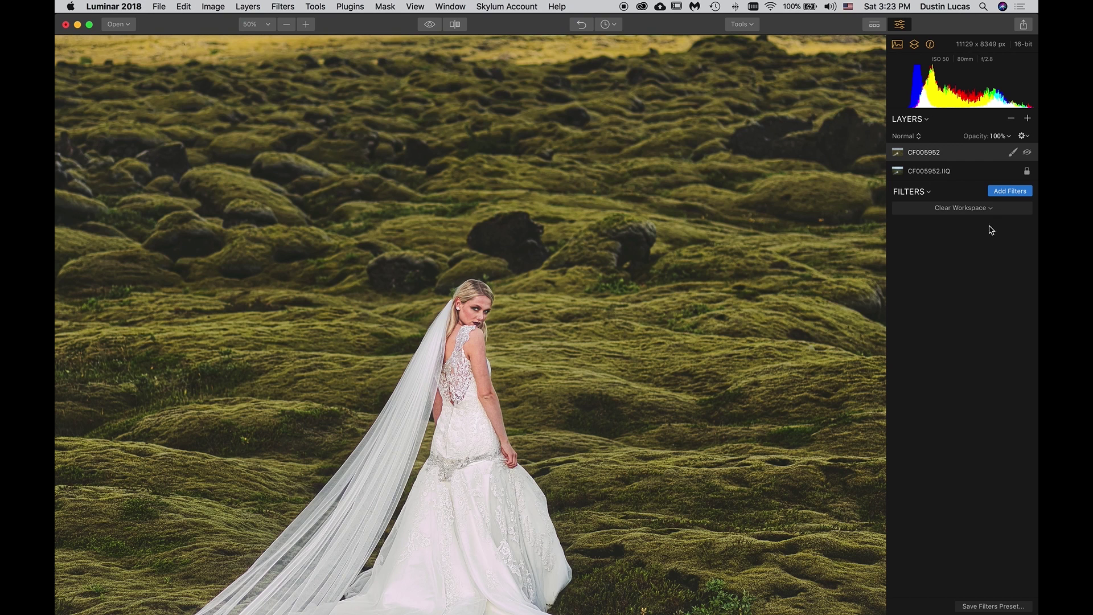
{"action": "left_click", "coordinate": [1028, 154]}
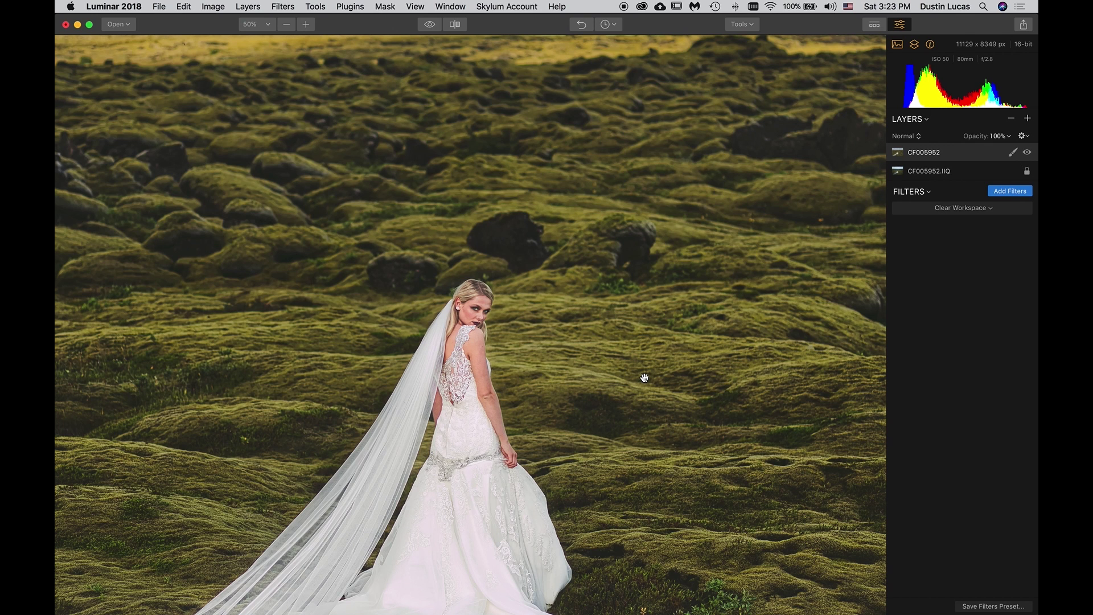
Review the CF005952.IIQ base layer's filters, and compare the image without and with the CF005952 layer again
{"action": "left_click", "coordinate": [985, 173]}
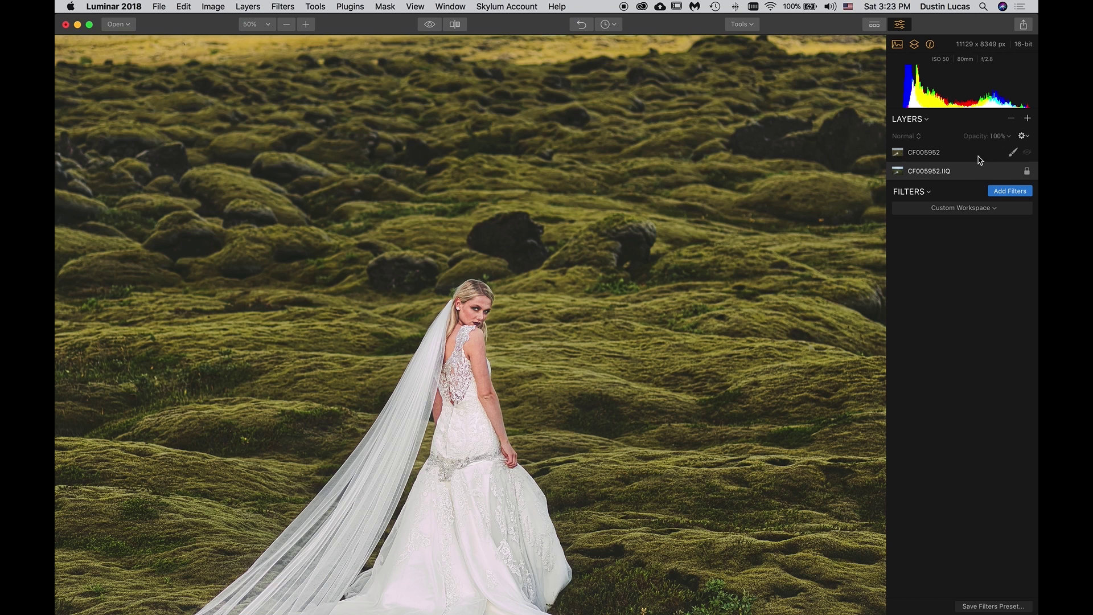
{"action": "left_click", "coordinate": [980, 160]}
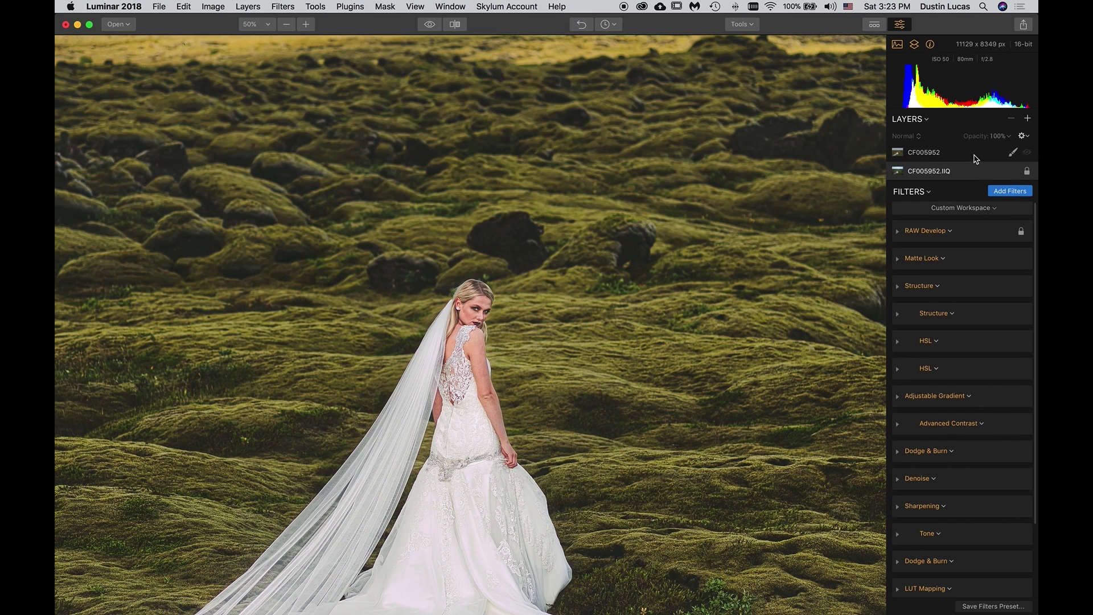
{"action": "left_click", "coordinate": [1028, 154]}
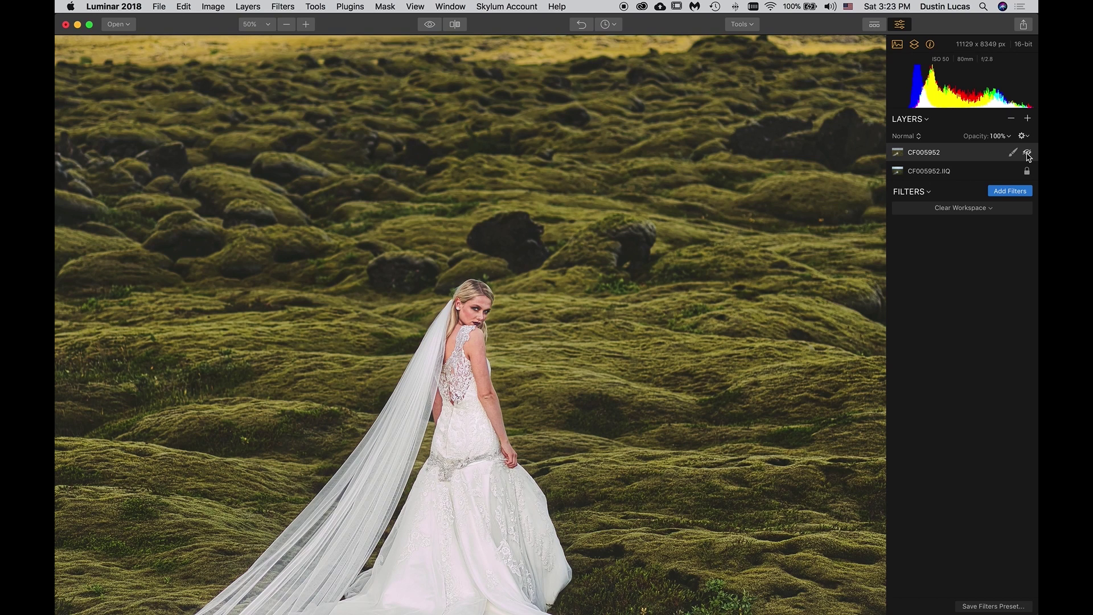
{"action": "left_click", "coordinate": [1028, 154]}
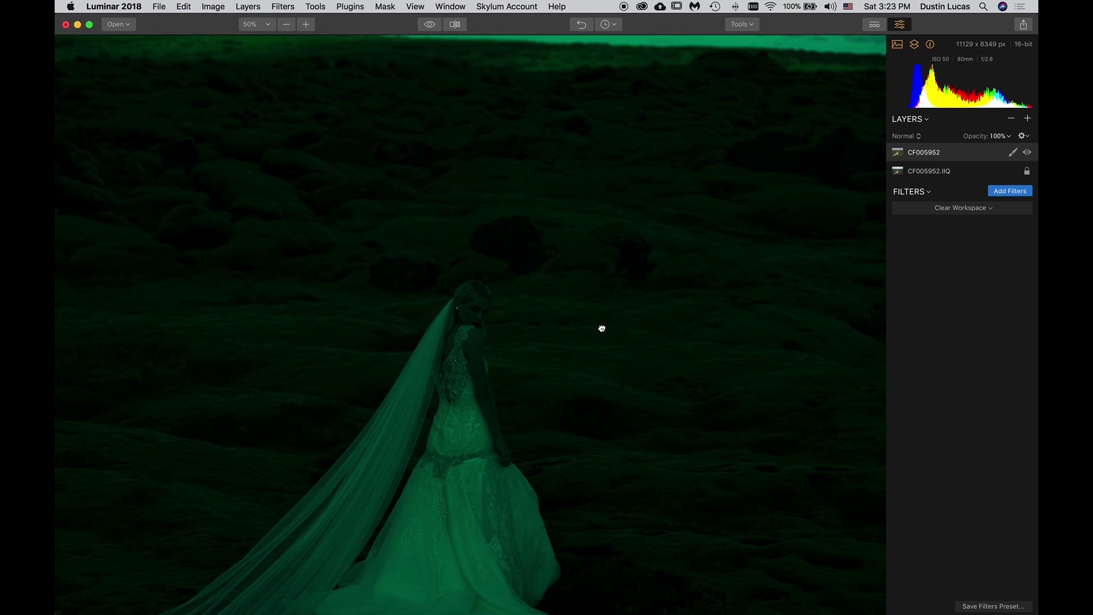
Compare the whole edited wedding image with the unedited original several times
{"action": "key", "text": "super+0"}
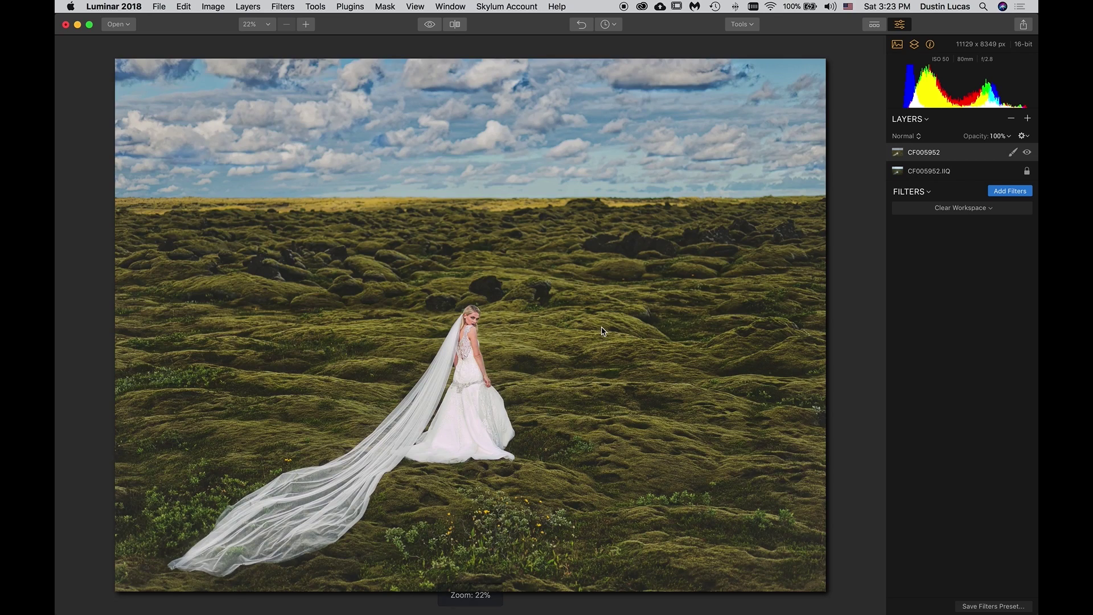
{"action": "key", "text": "backslash"}
{"action": "key", "text": "backslash"}
{"action": "key", "text": "backslash"}
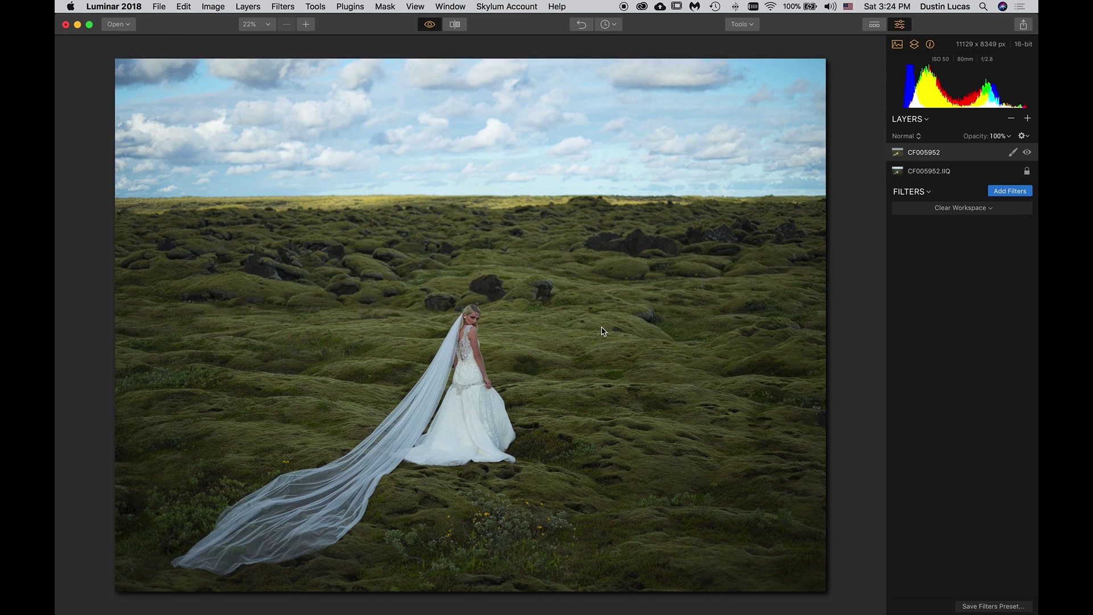
{"action": "key", "text": "backslash"}
{"action": "key", "text": "backslash"}
{"action": "key", "text": "backslash"}
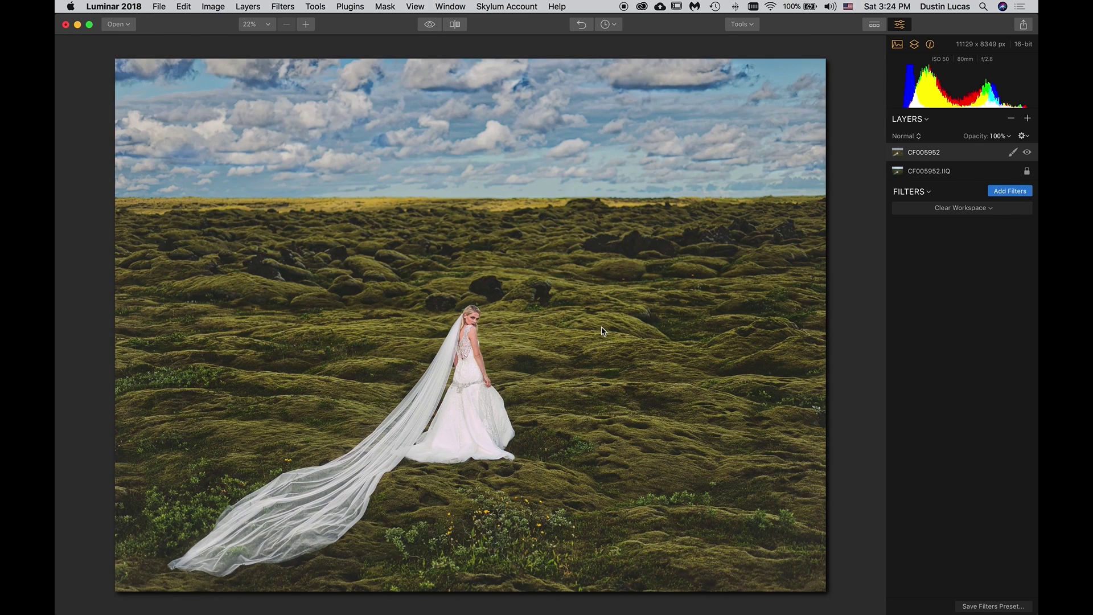